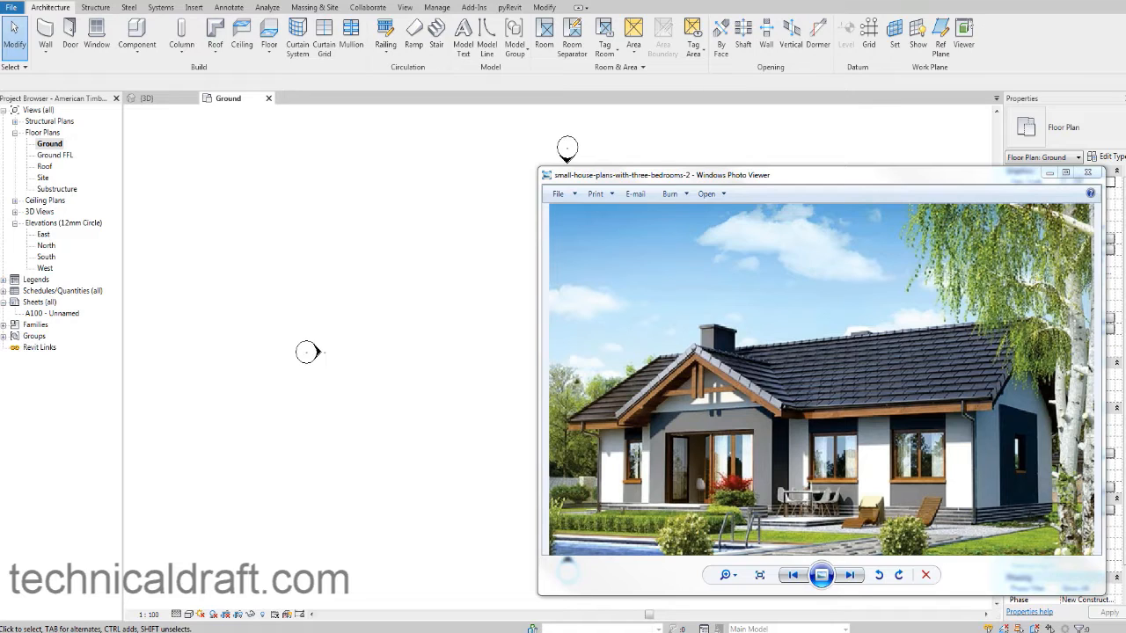
# Step: Return to Revit, open the East elevation view and set its scale to 1:20
pyautogui.click(312, 229)
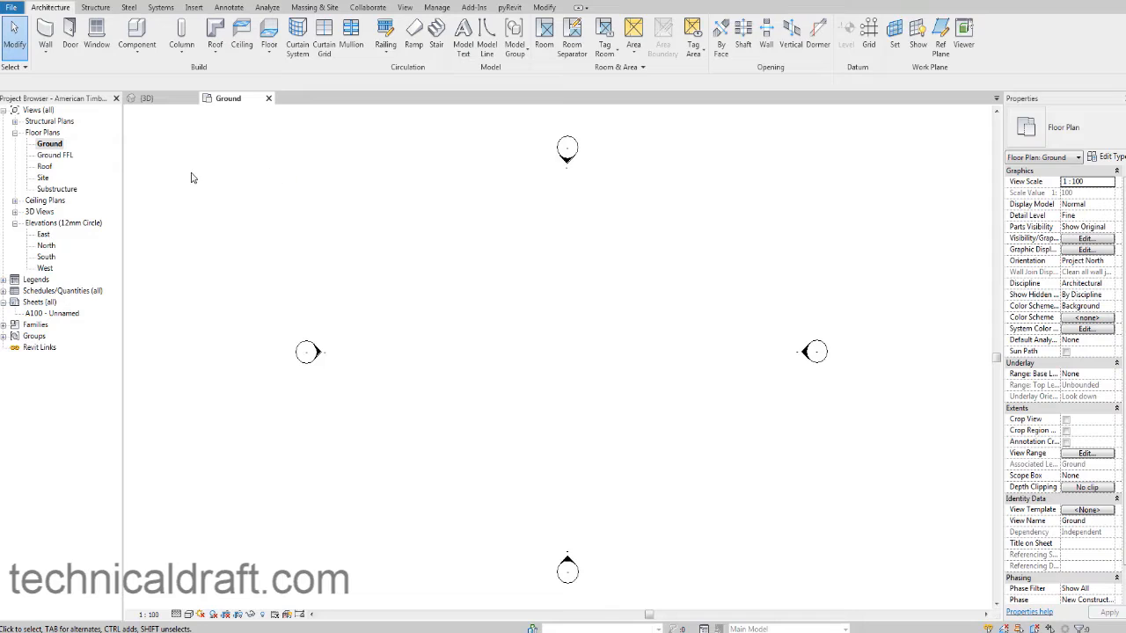
pyautogui.click(51, 156)
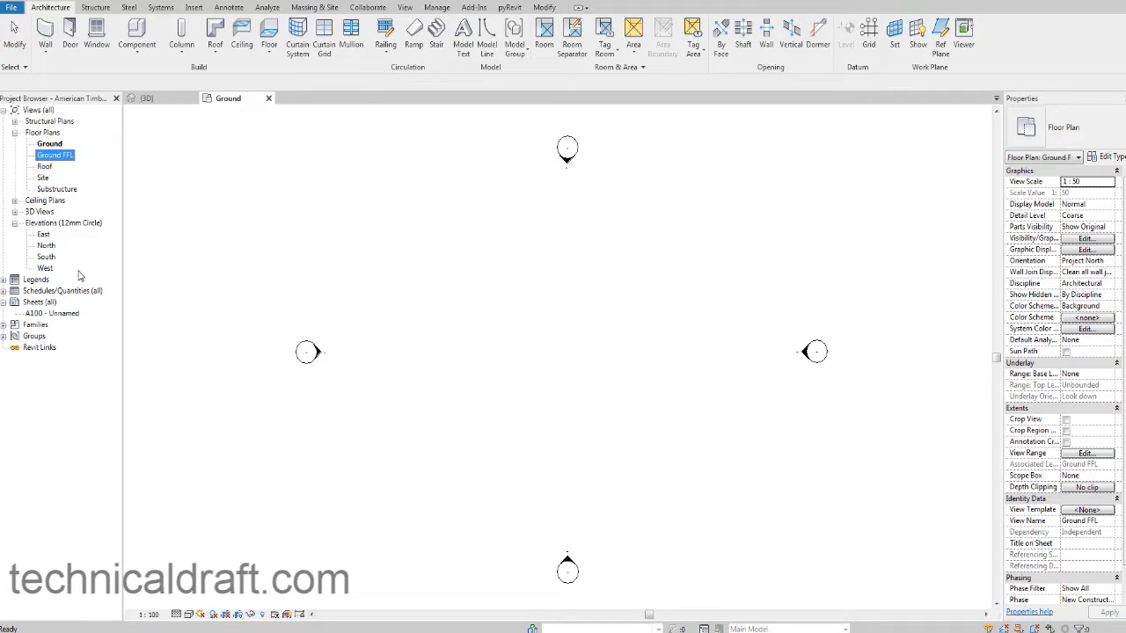
pyautogui.doubleClick(46, 236)
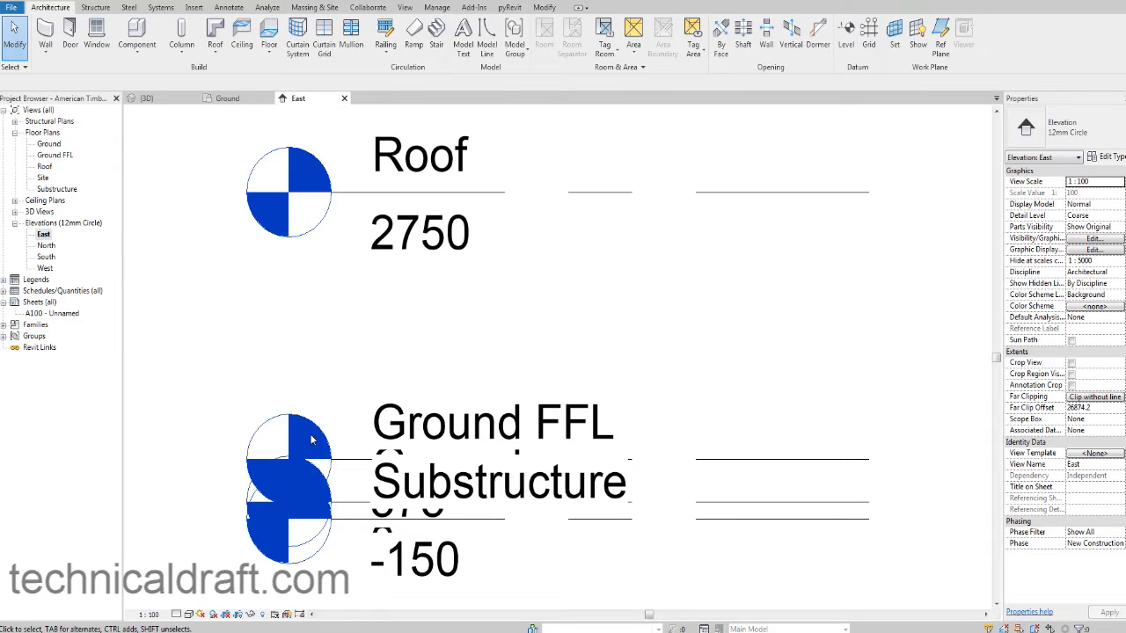
pyautogui.click(151, 615)
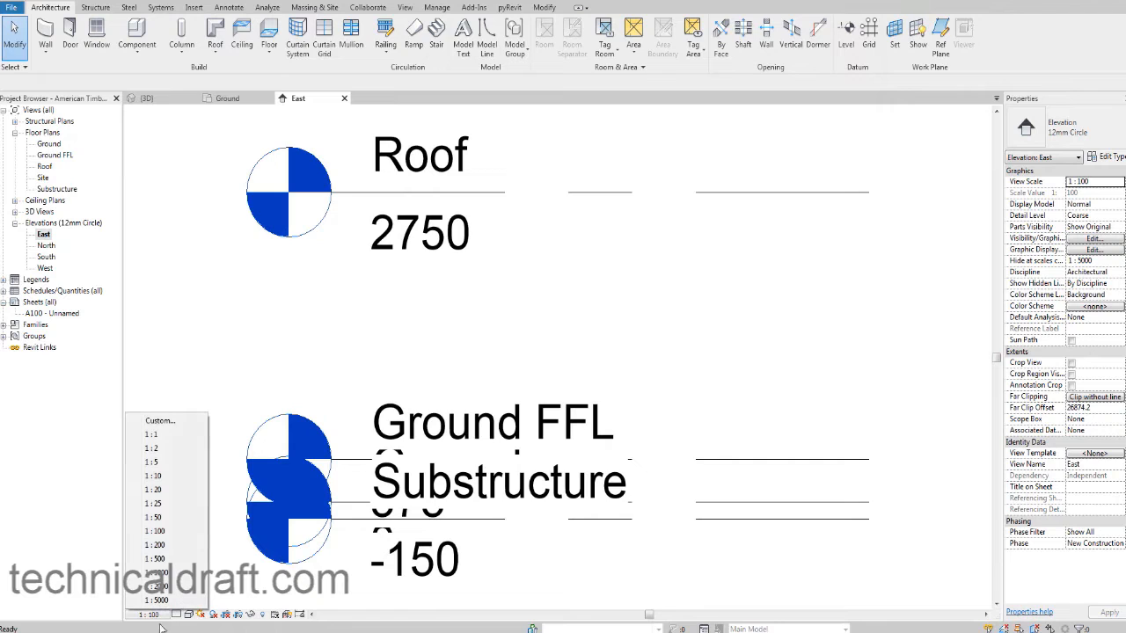
pyautogui.click(167, 490)
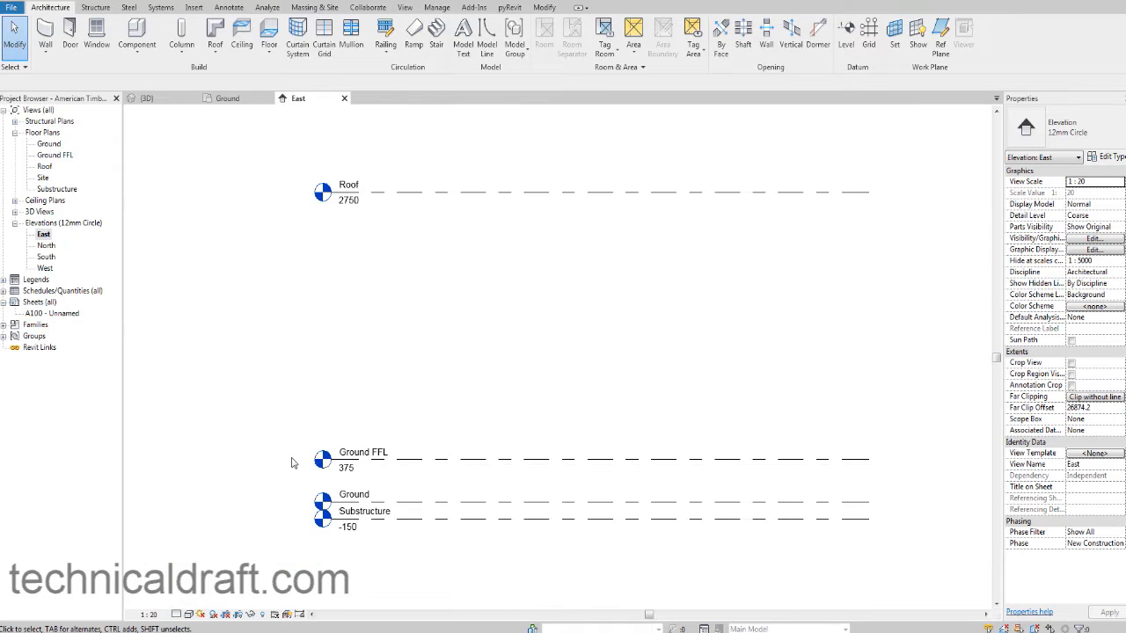
# Step: Temporarily hide the Substructure level in the East elevation
pyautogui.scroll(2, 413, 437)
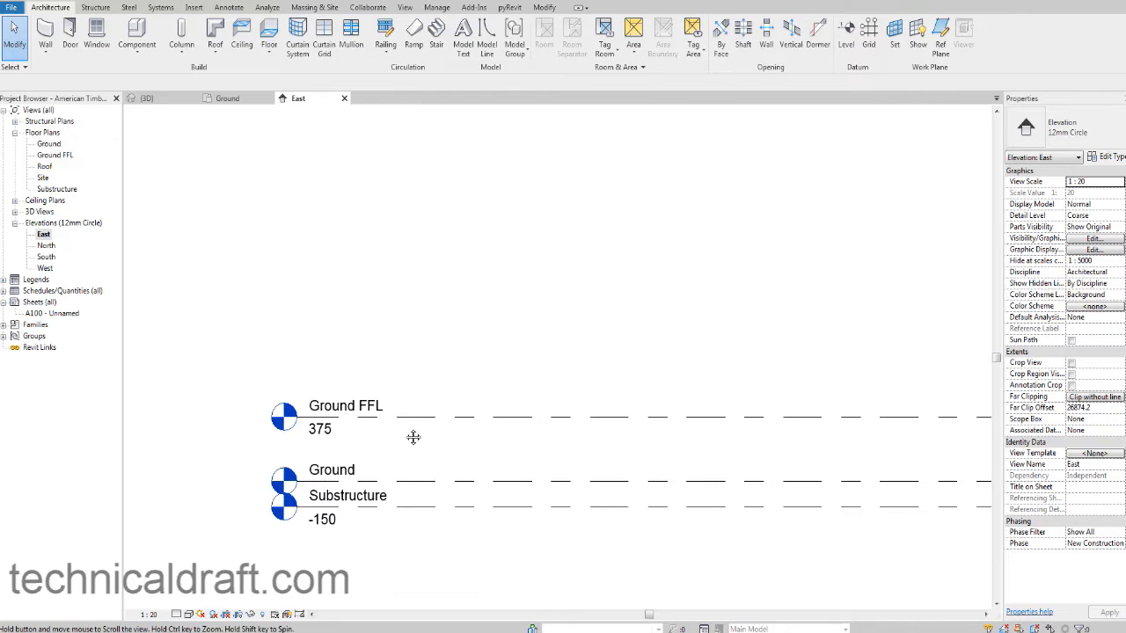
pyautogui.click(383, 485)
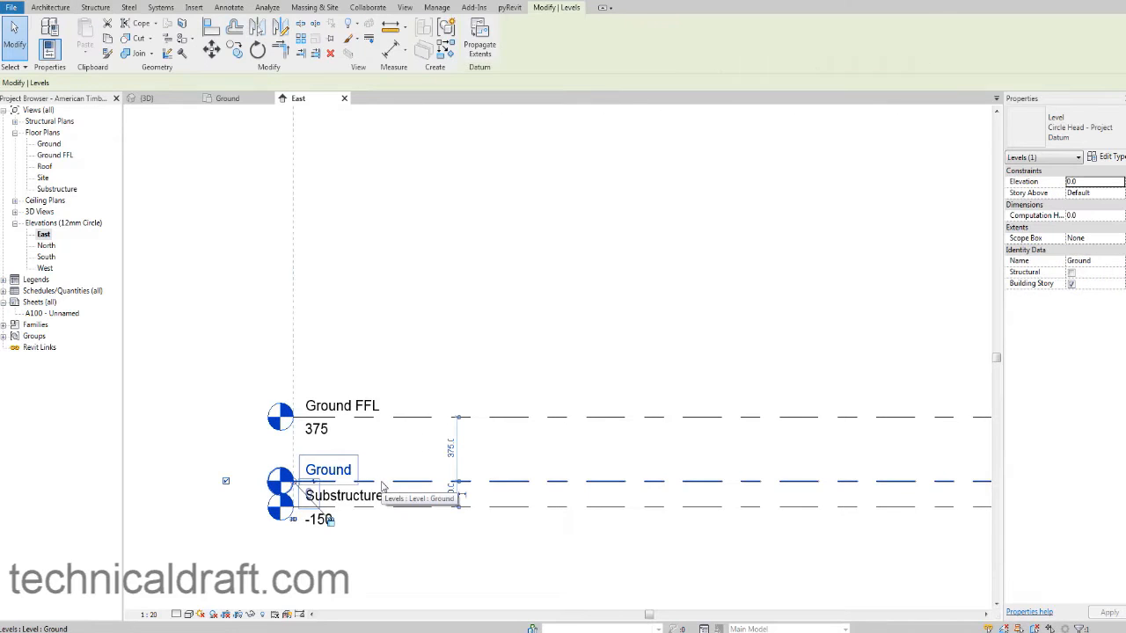
pyautogui.scroll(1, 307, 501)
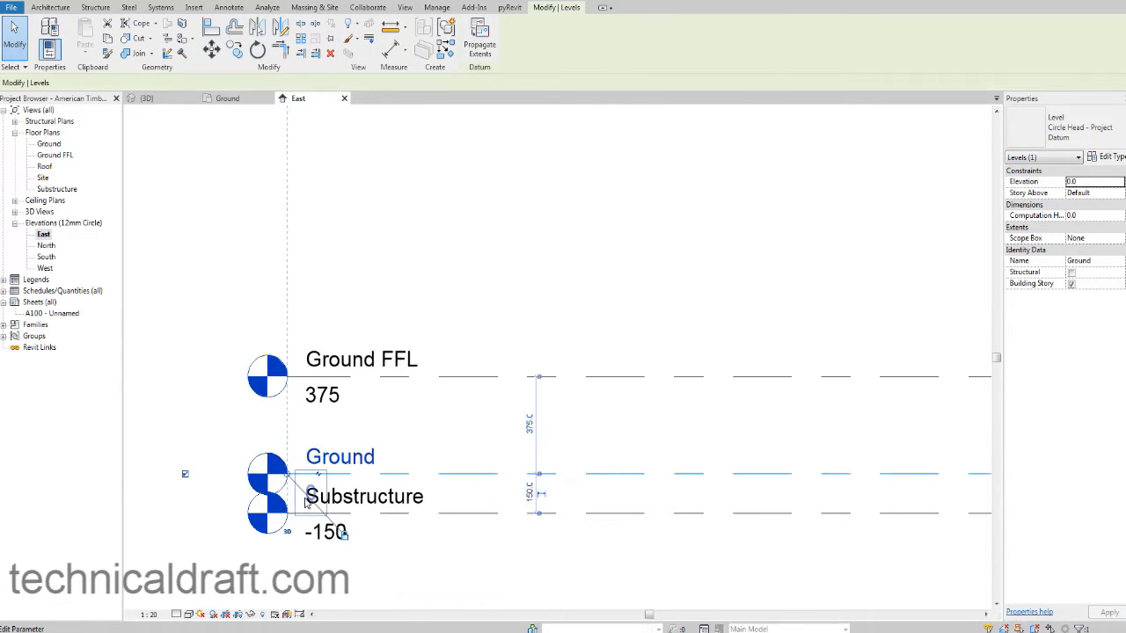
pyautogui.scroll(1, 306, 502)
pyautogui.click(368, 503)
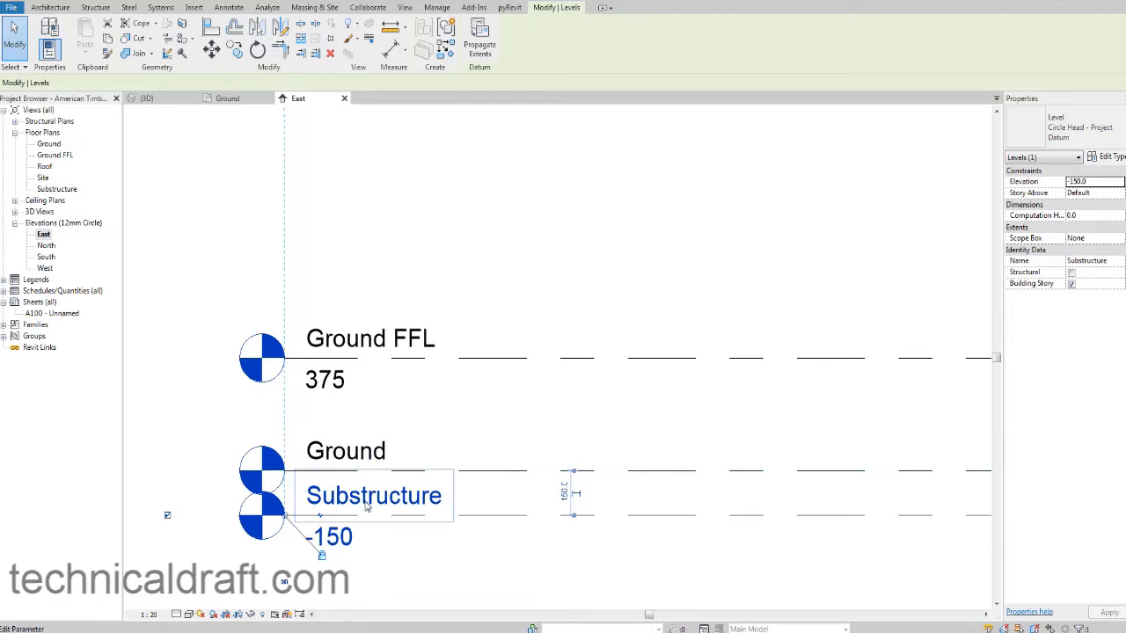
pyautogui.click(251, 614)
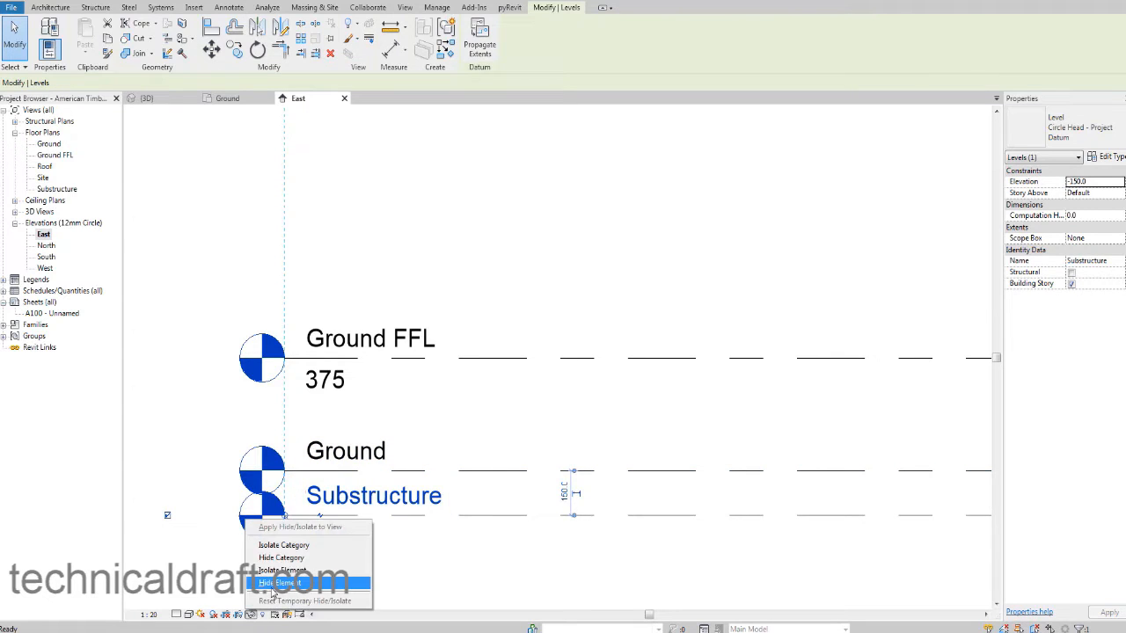
pyautogui.click(274, 585)
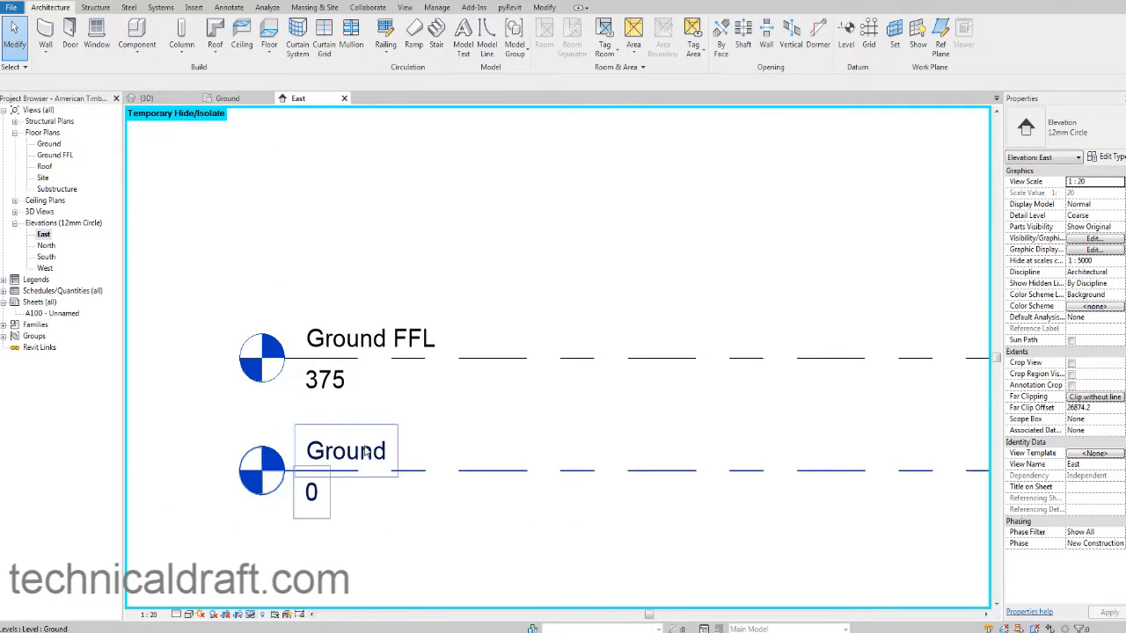
# Step: Examine the heights of the Roof, Ground FFL and Ground levels, and inspect the Ground FFL elevation value without changing it
pyautogui.scroll(-4, 352, 475)
pyautogui.moveTo(374, 453); pyautogui.dragTo(352, 493, button='middle')
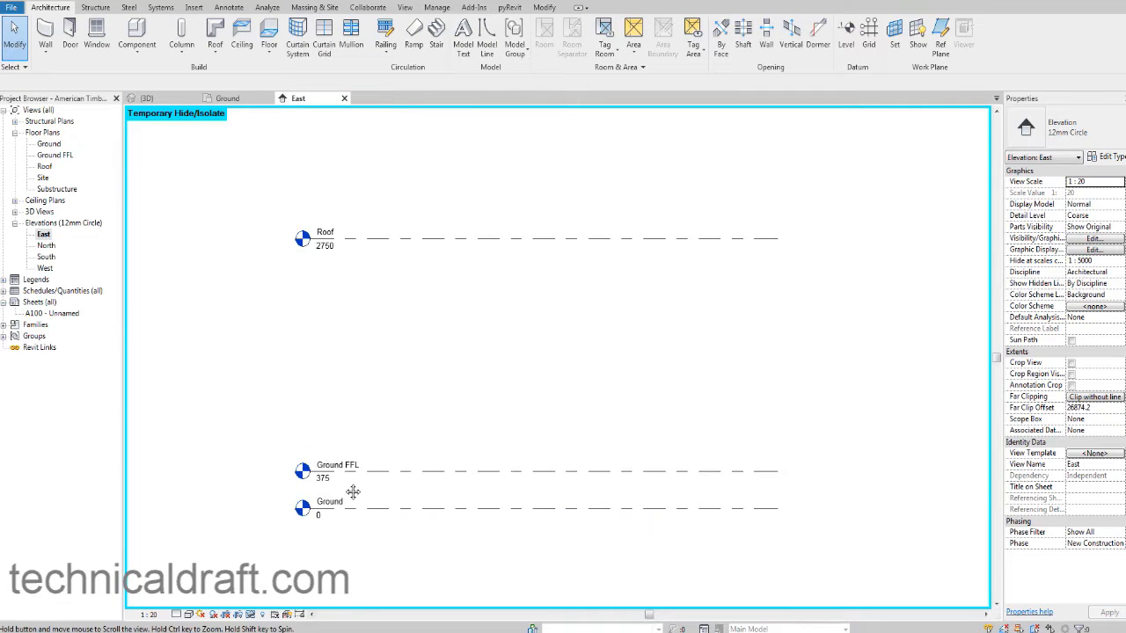
pyautogui.scroll(2, 352, 475)
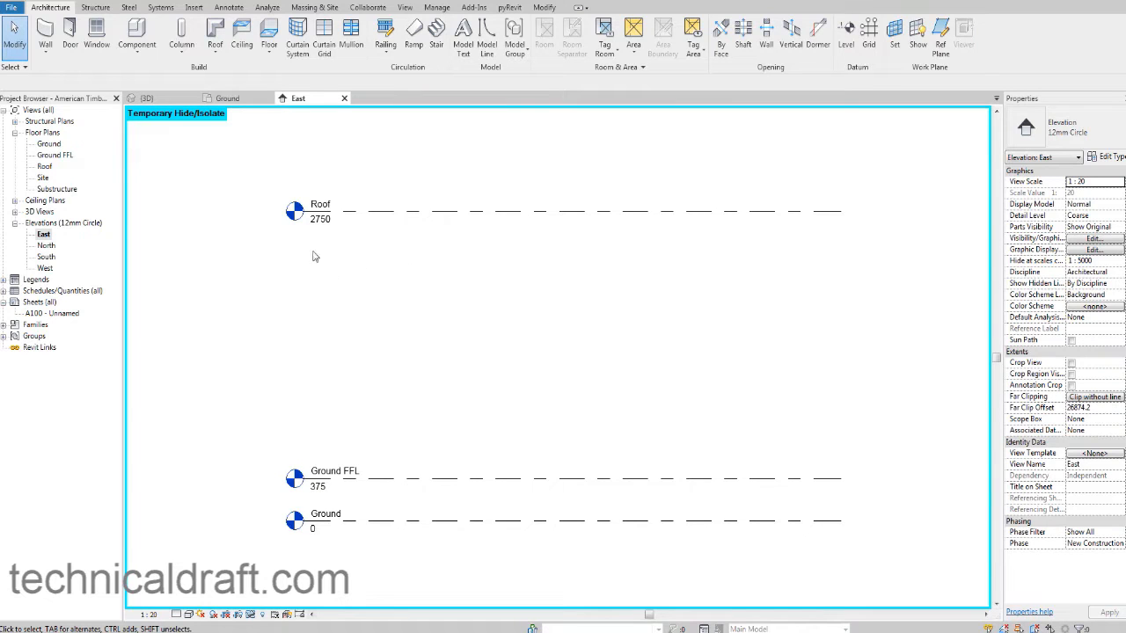
pyautogui.moveTo(322, 280); pyautogui.dragTo(322, 301, button='middle')
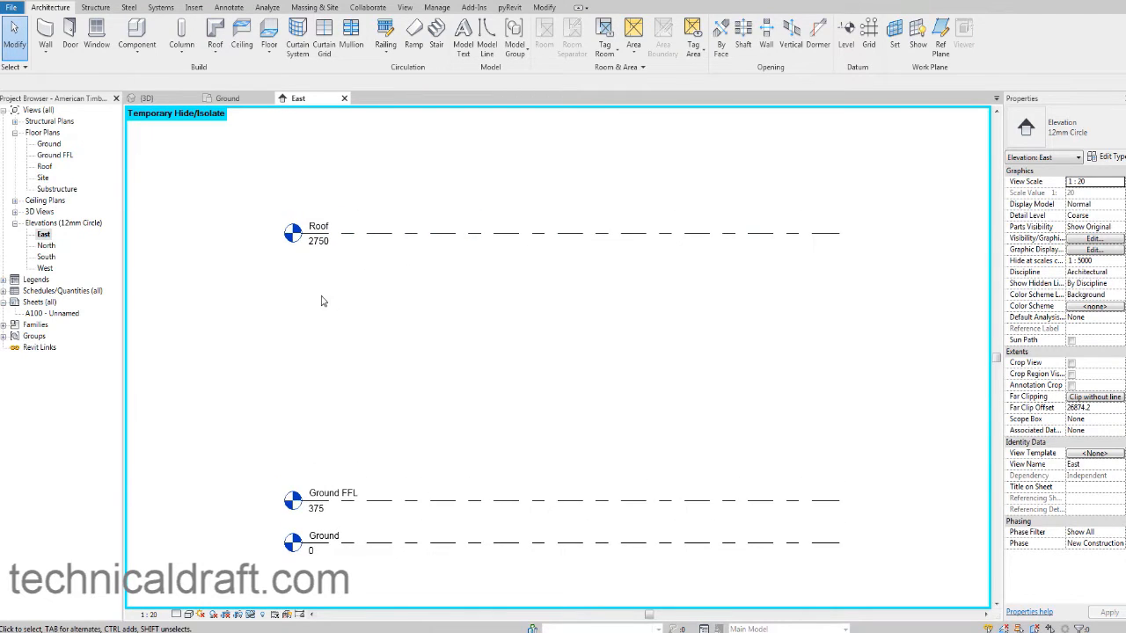
pyautogui.scroll(3, 309, 440)
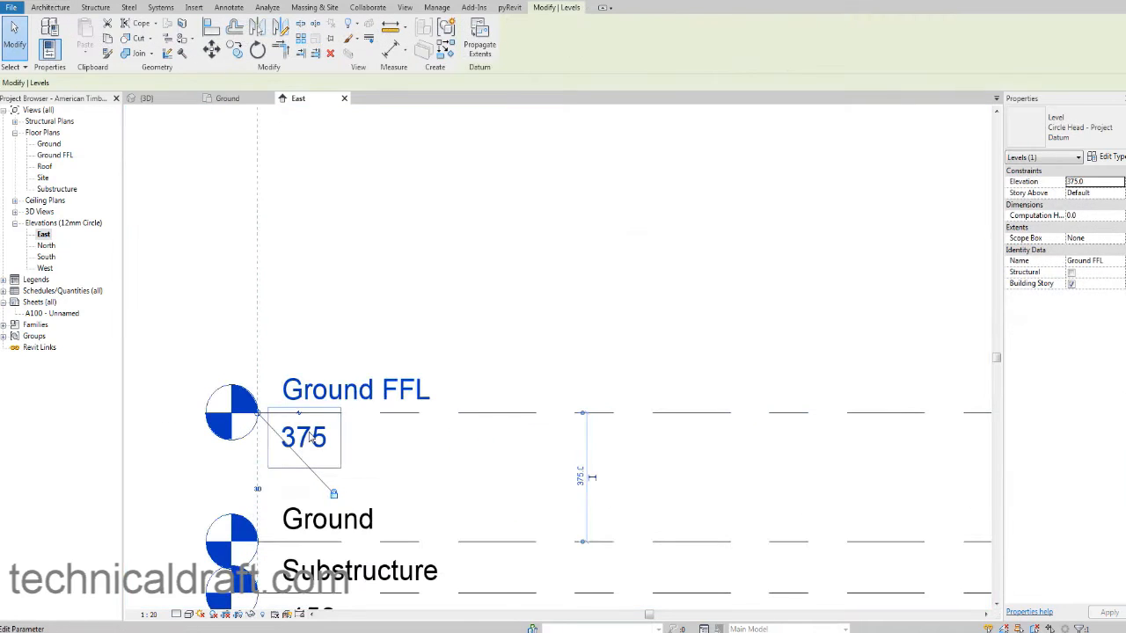
pyautogui.click(310, 438)
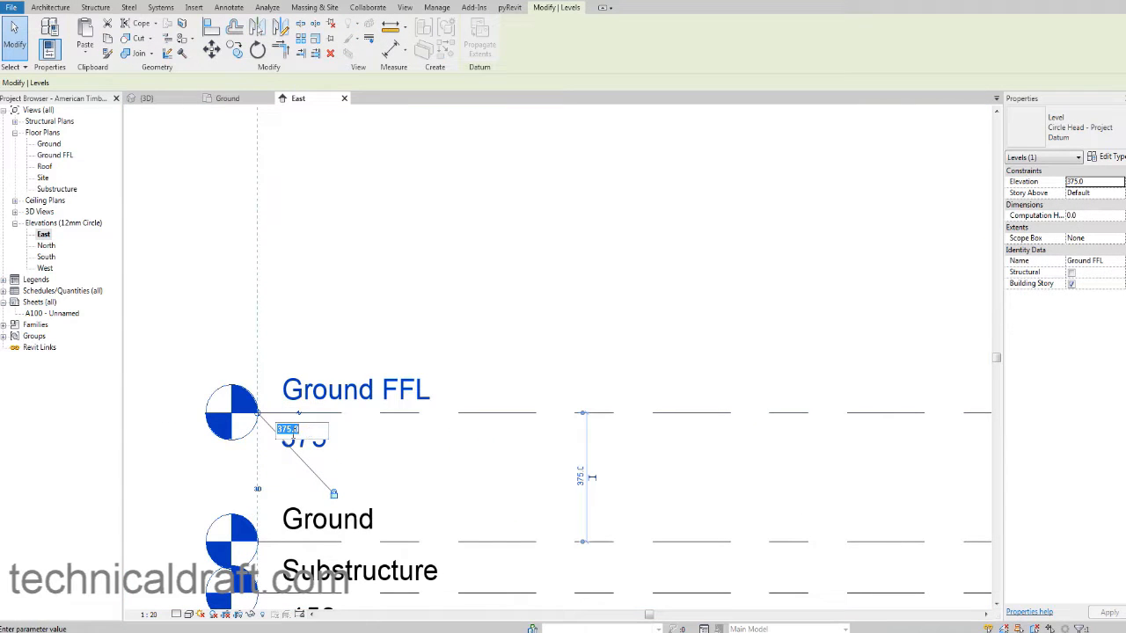
pyautogui.scroll(-2, 344, 430)
pyautogui.moveTo(344, 431); pyautogui.dragTo(357, 454, button='middle')
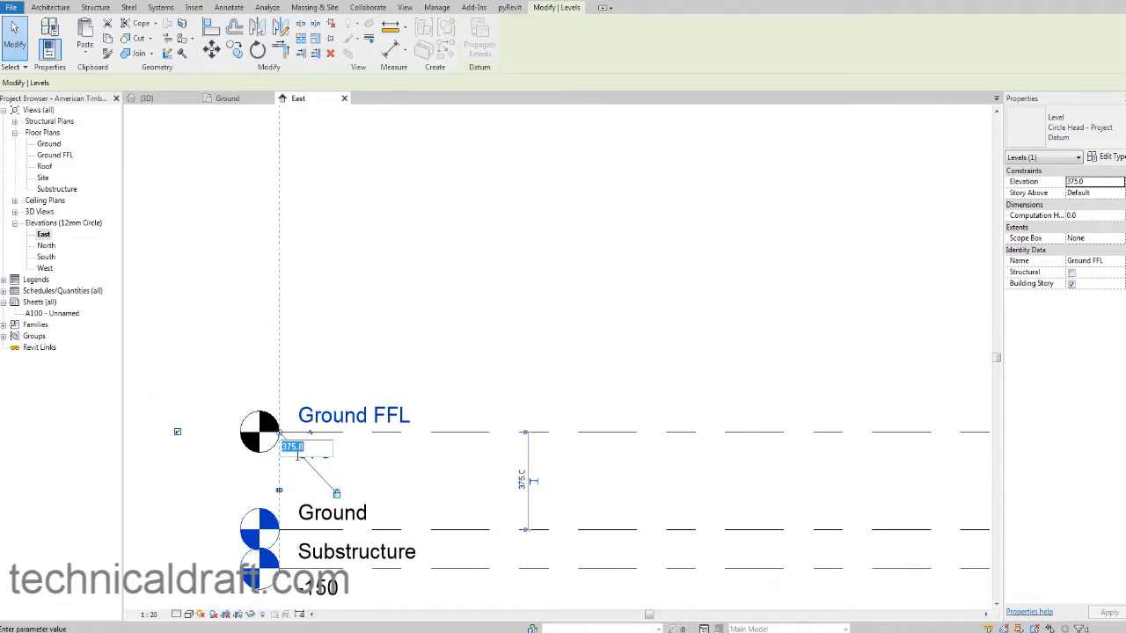
pyautogui.scroll(1, 299, 455)
pyautogui.scroll(-2, 380, 452)
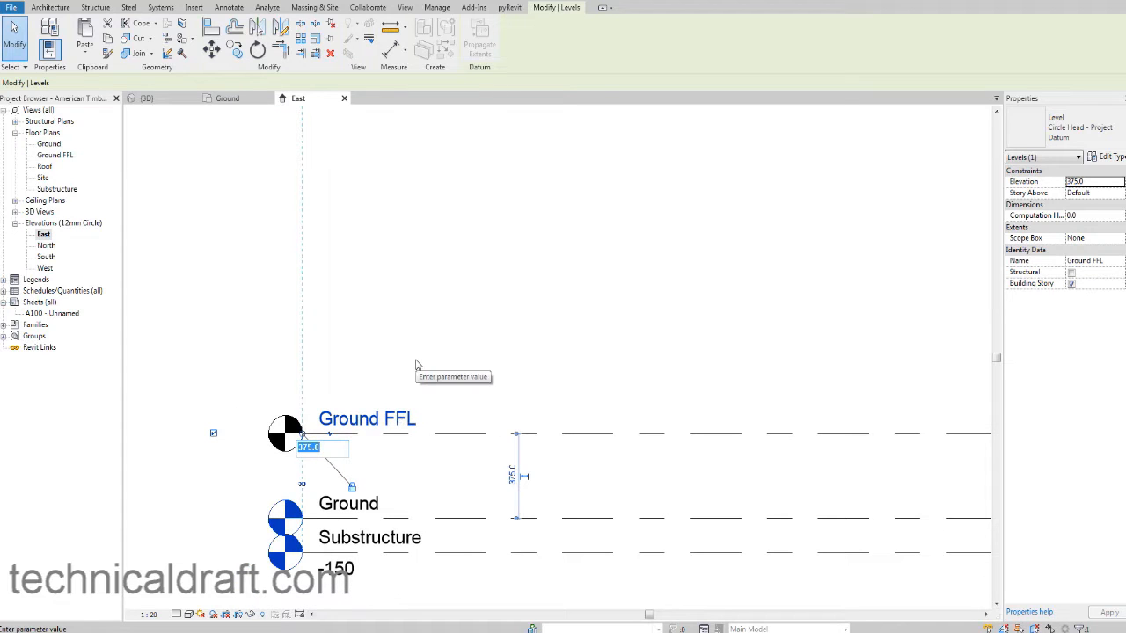
pyautogui.click(441, 344)
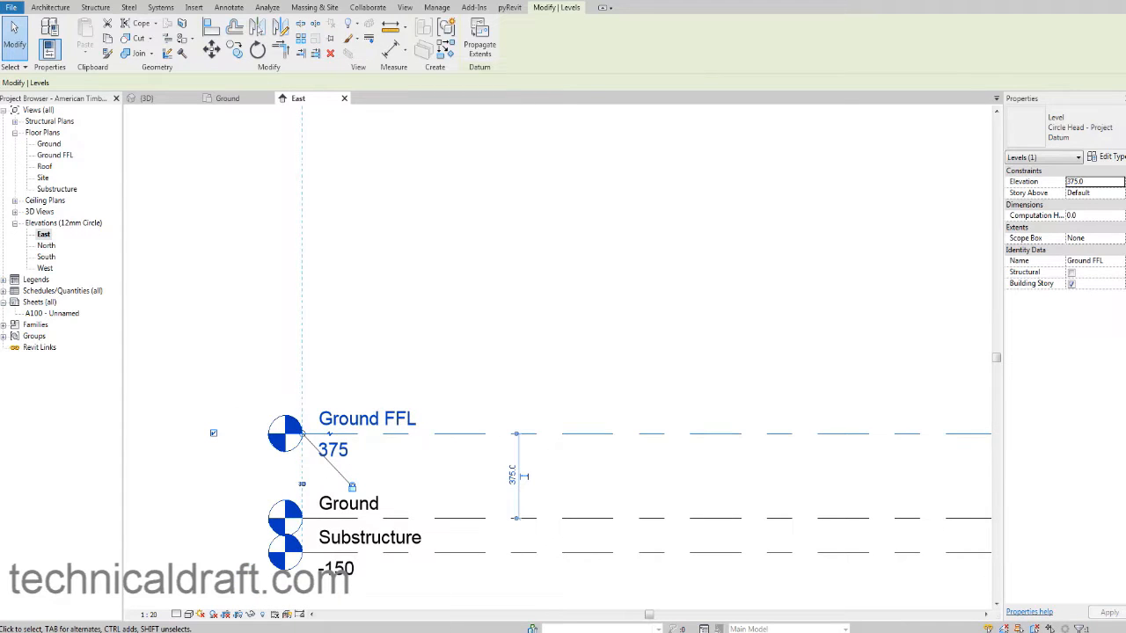
pyautogui.scroll(1, 356, 479)
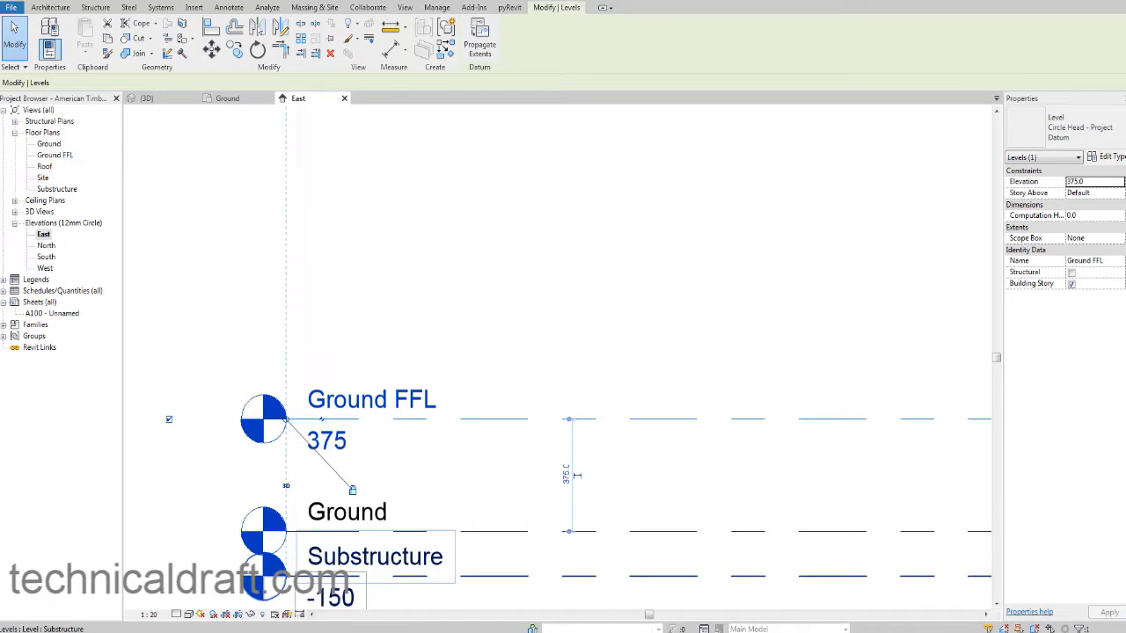
# Step: Switch to Windows Photo Viewer and examine the brick plinth, terrace and entrance of the reference house
pyautogui.click(345, 626)
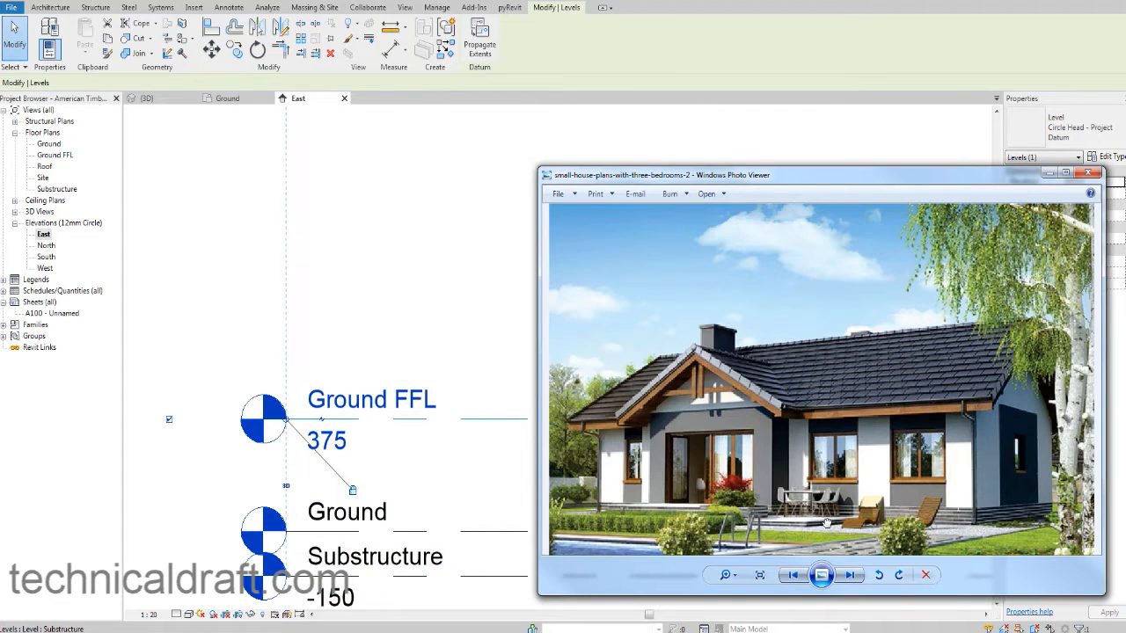
pyautogui.scroll(4, 967, 519)
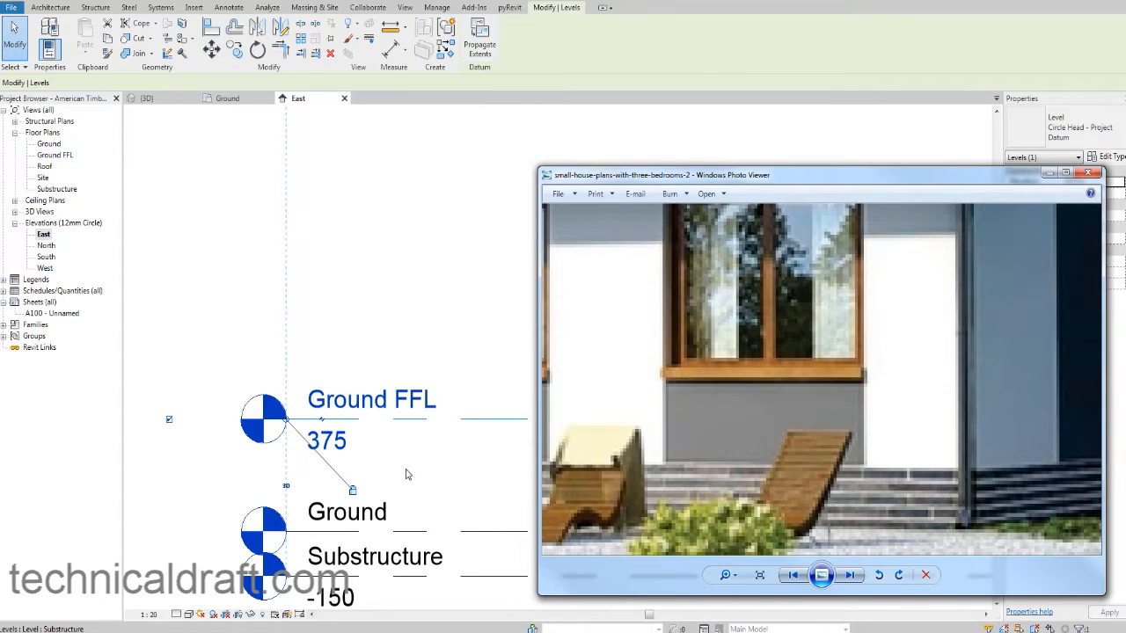
pyautogui.scroll(-3, 936, 484)
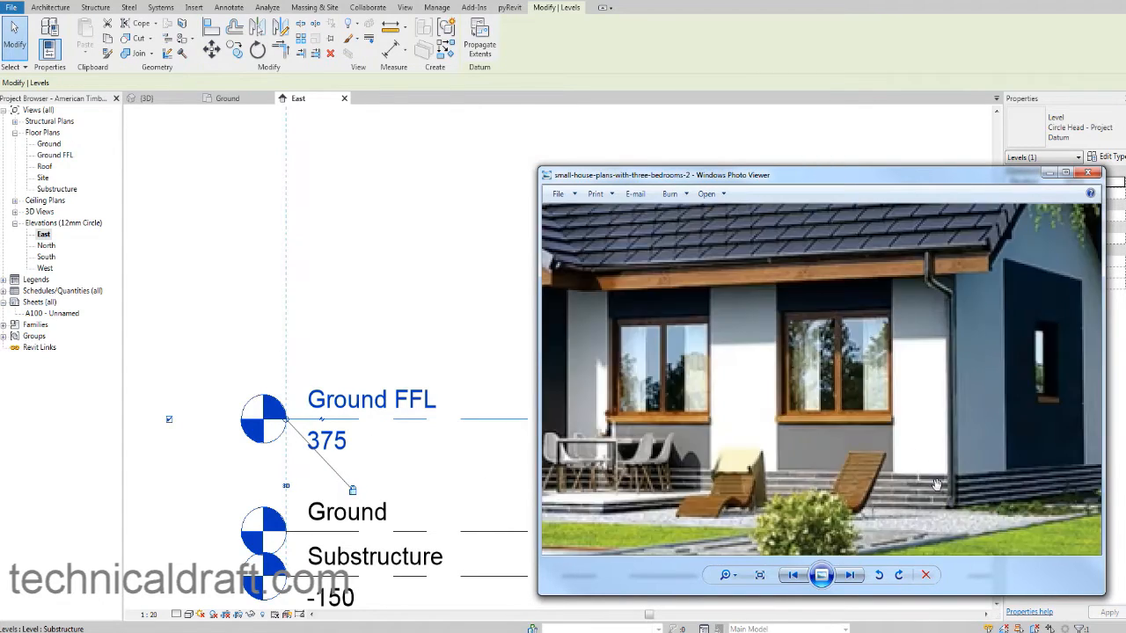
pyautogui.scroll(3, 939, 491)
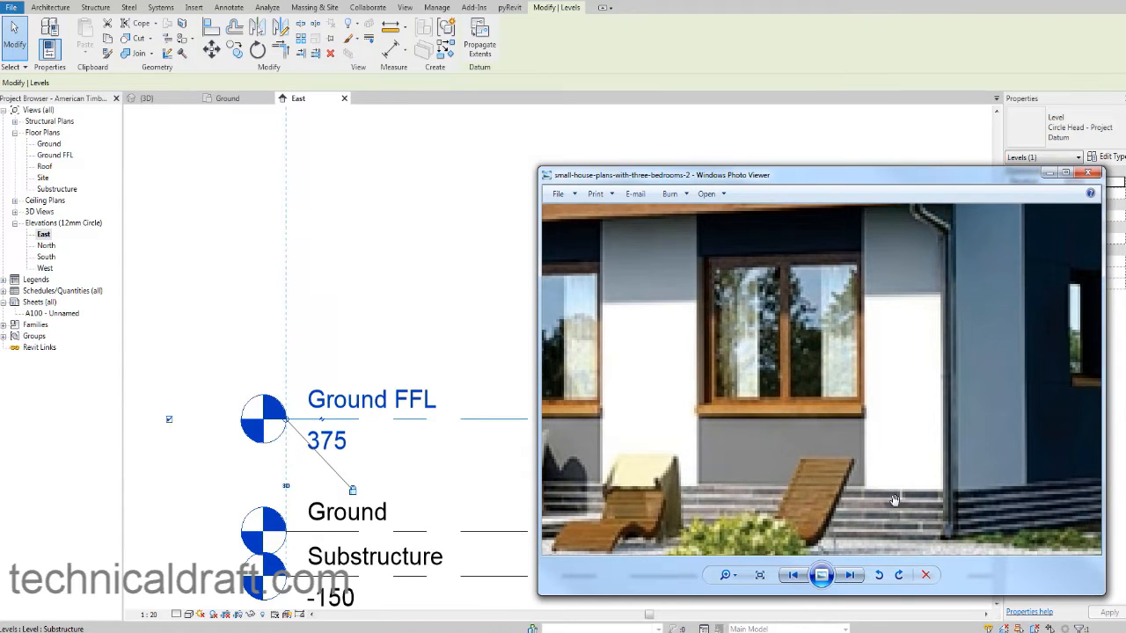
pyautogui.scroll(-2, 923, 489)
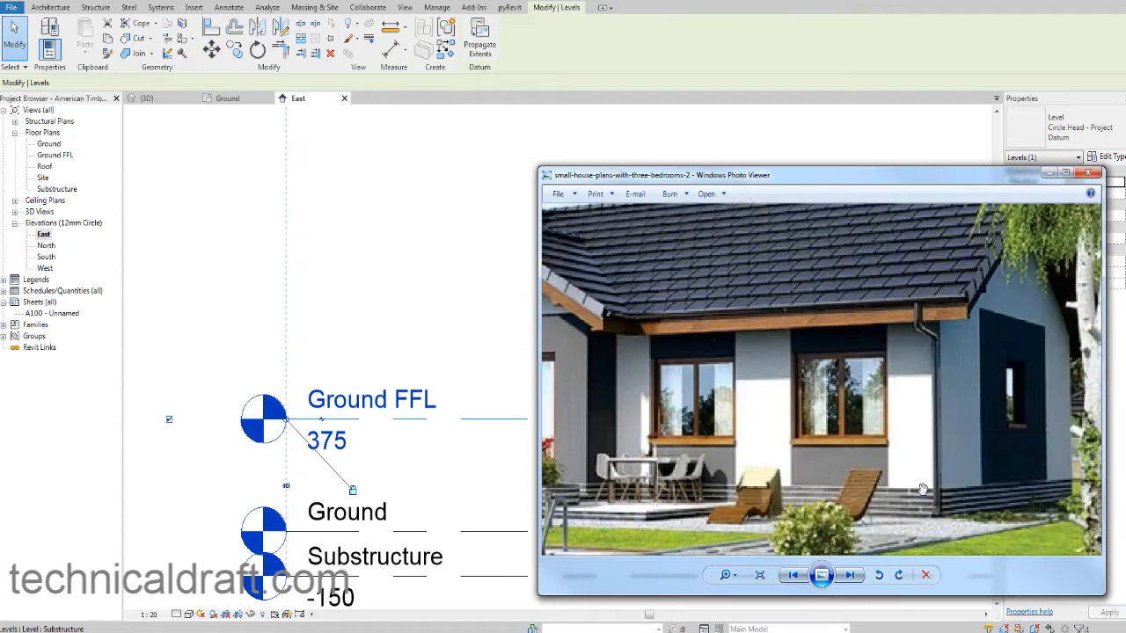
pyautogui.scroll(-2, 923, 489)
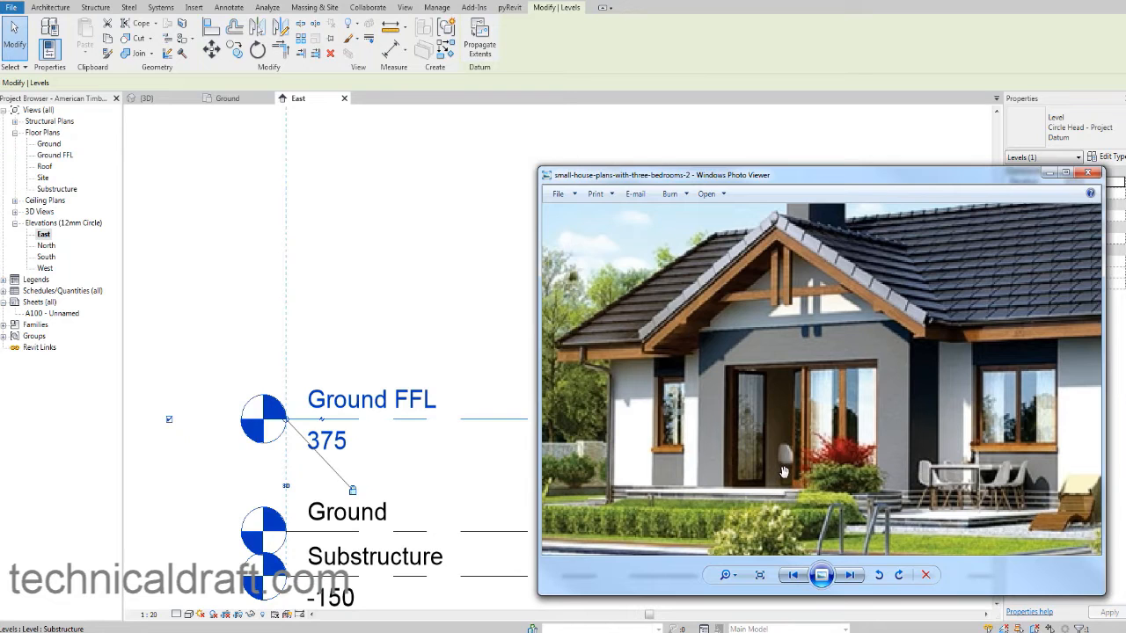
pyautogui.moveTo(992, 495); pyautogui.dragTo(739, 482)
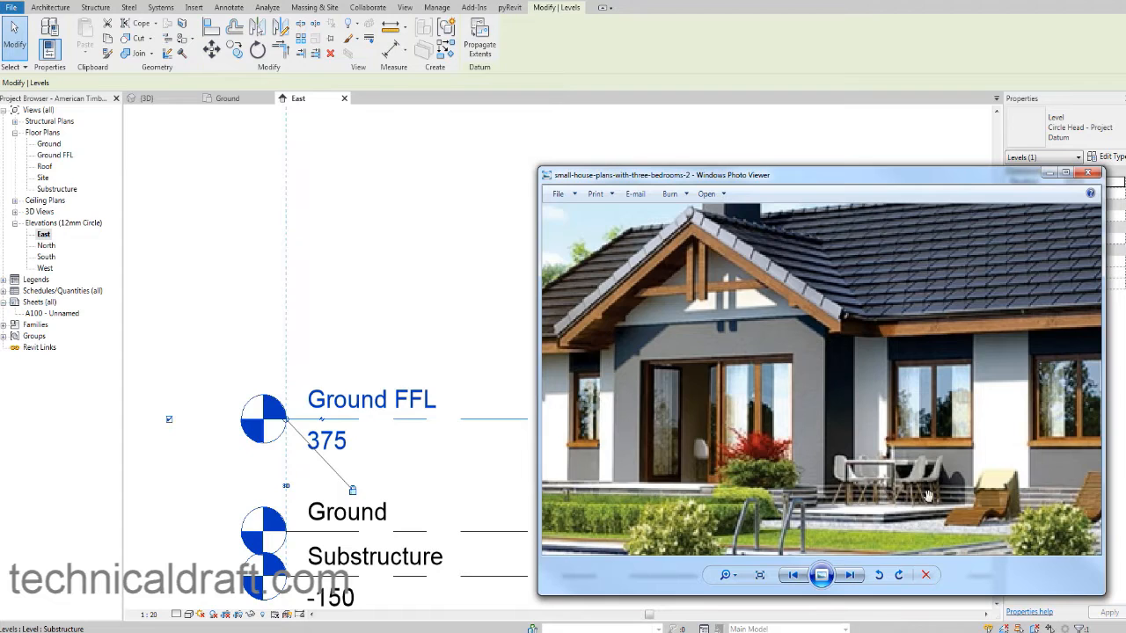
pyautogui.scroll(5, 928, 497)
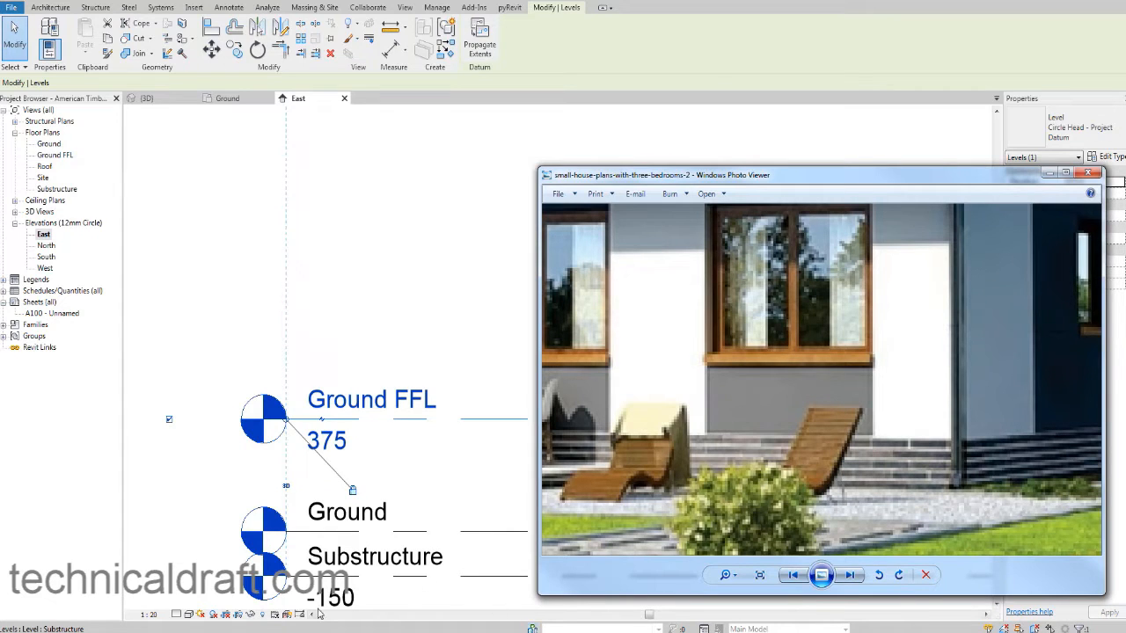
# Step: Switch to Calculator, clear the old result, enter 75 and 375 to check the plinth height, and return to Revit
pyautogui.click(233, 632)
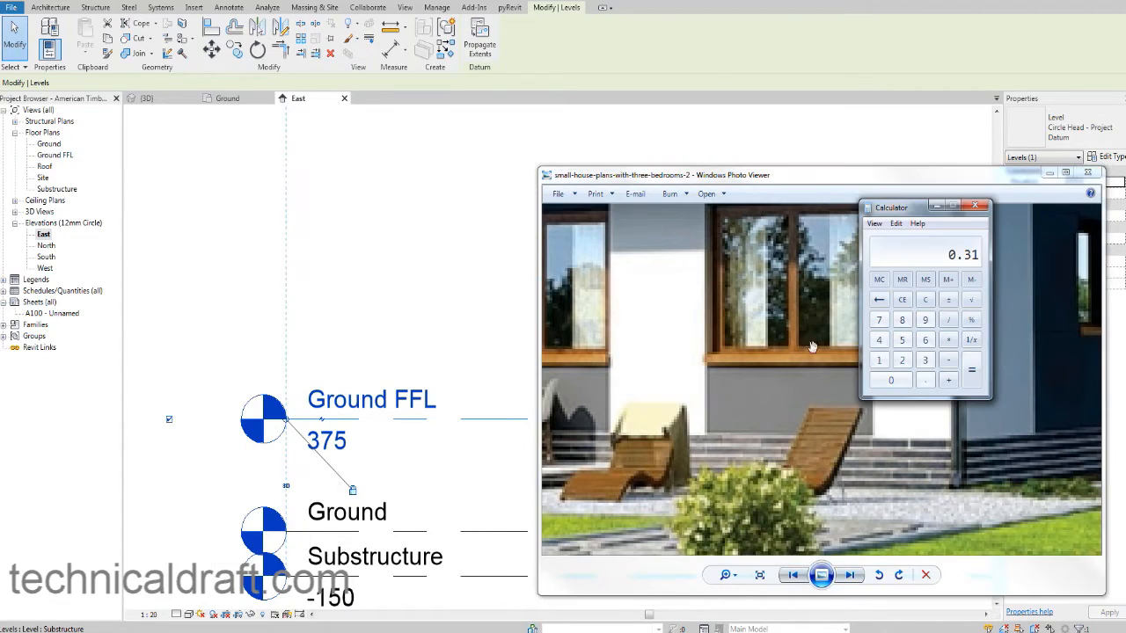
pyautogui.moveTo(899, 212); pyautogui.dragTo(621, 241)
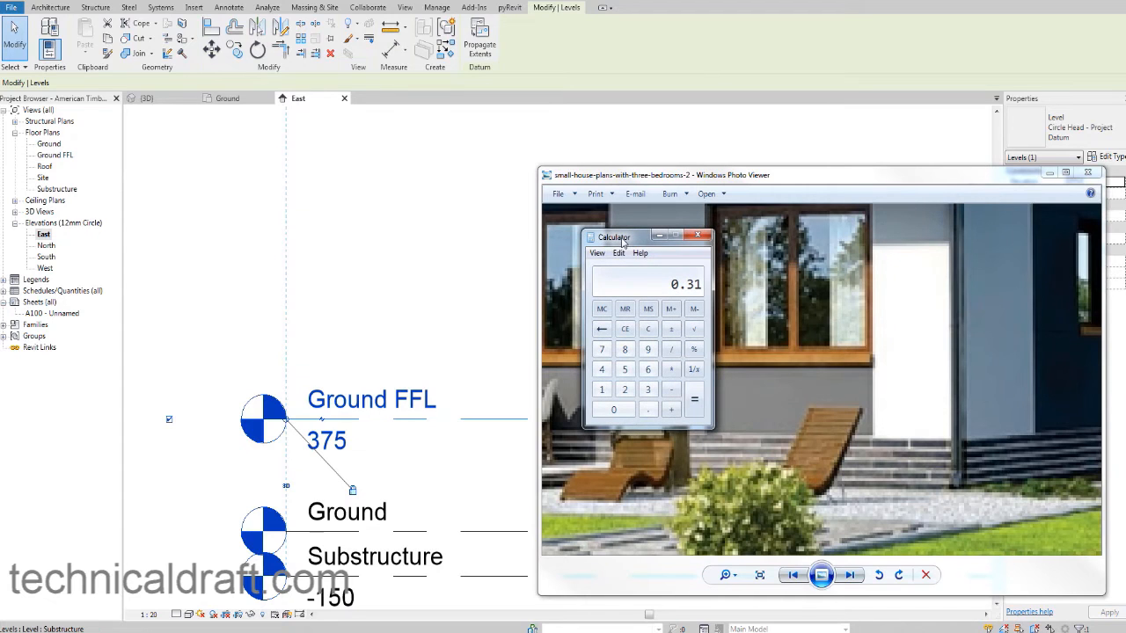
pyautogui.click(642, 332)
pyautogui.write('75')
pyautogui.write('375')
pyautogui.click(451, 308)
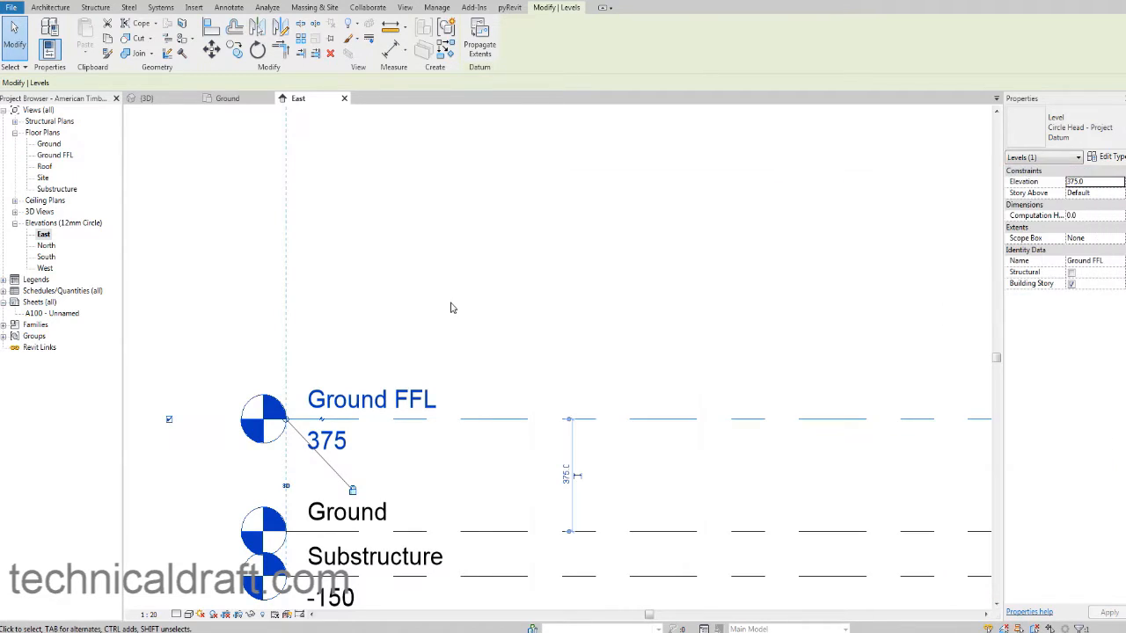
# Step: Compare the Ground FFL, Ground and Substructure levels with the plinth, terrace and gabled entrance in the house photo
pyautogui.scroll(-1, 452, 328)
pyautogui.moveTo(452, 328); pyautogui.dragTo(452, 317, button='middle')
pyautogui.scroll(2, 345, 631)
pyautogui.click(353, 632)
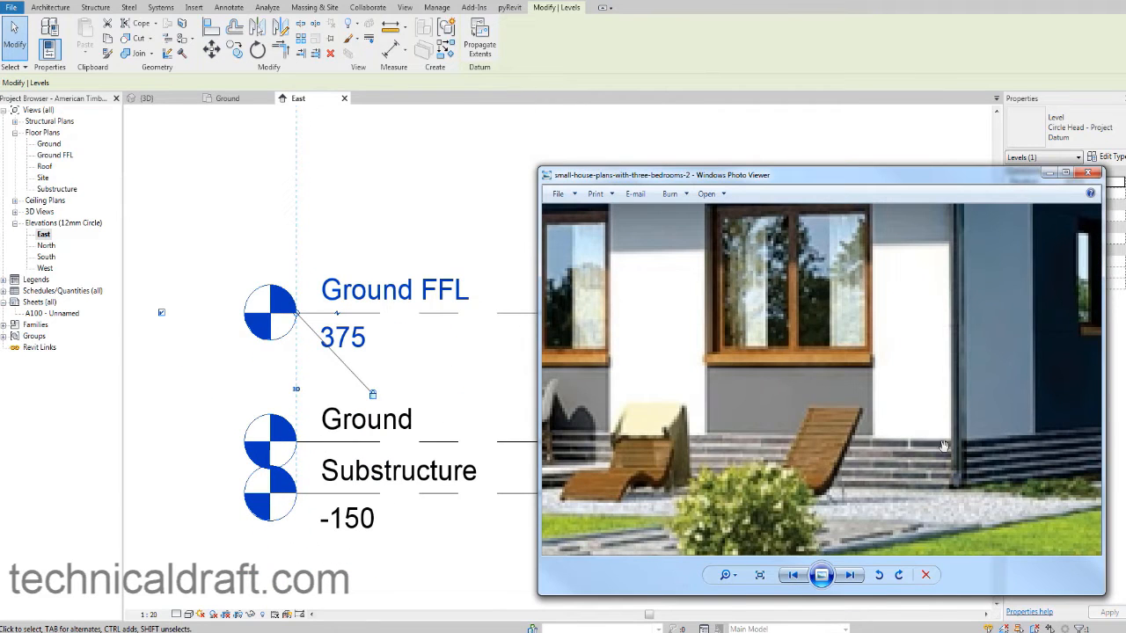
pyautogui.moveTo(936, 445); pyautogui.dragTo(994, 437)
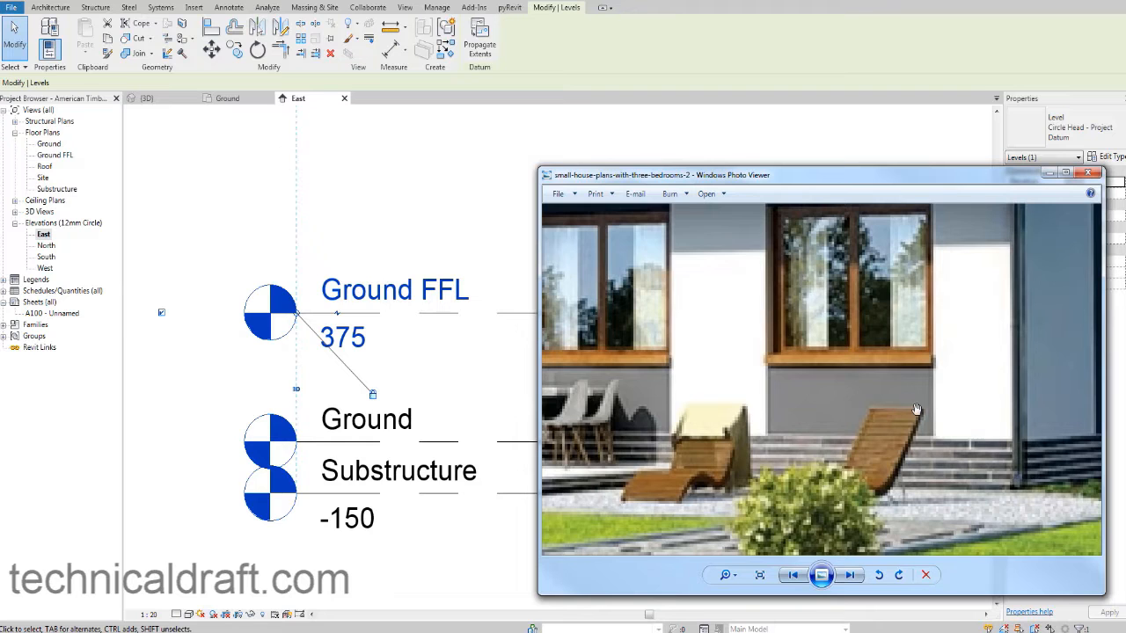
pyautogui.scroll(-2, 917, 410)
pyautogui.moveTo(707, 401); pyautogui.dragTo(818, 430)
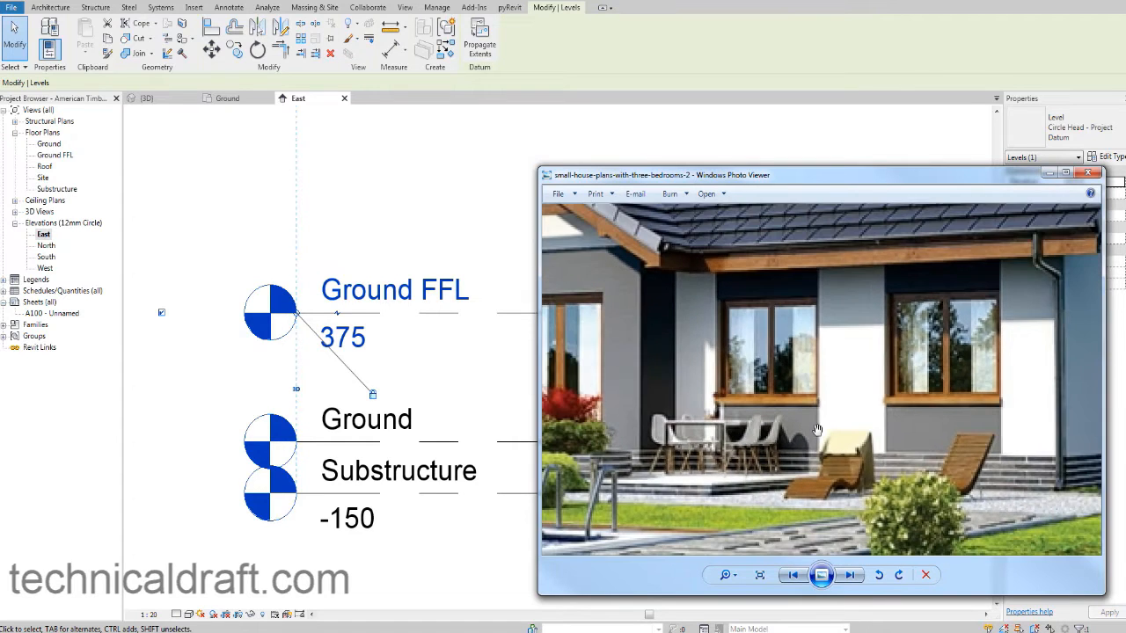
pyautogui.moveTo(719, 435); pyautogui.dragTo(806, 439)
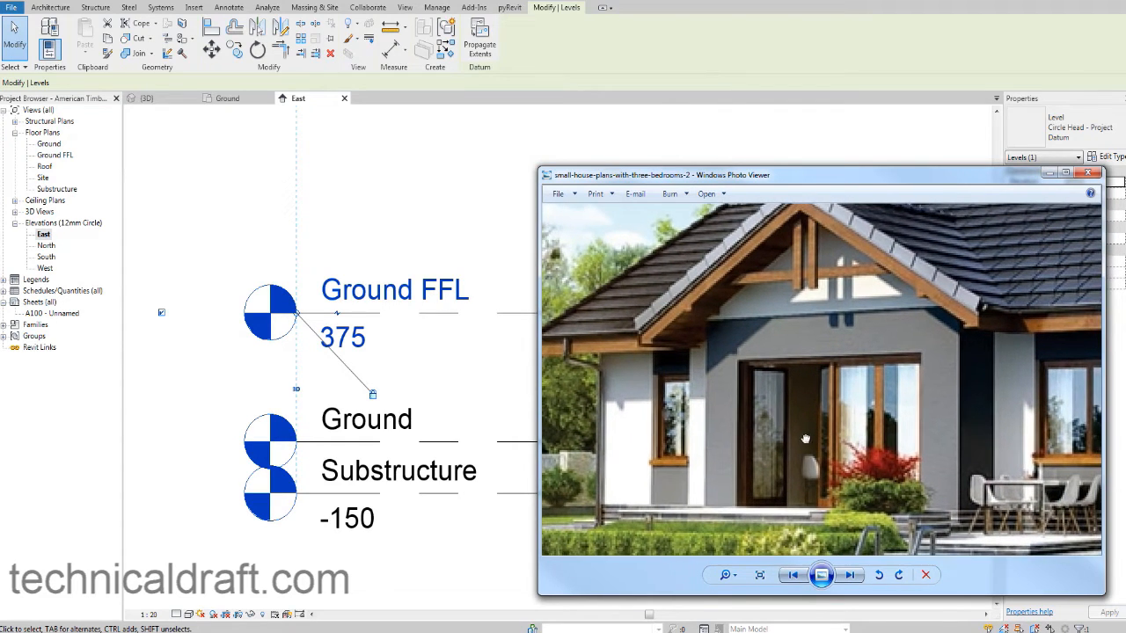
# Step: Return to Revit and examine the level markers in the East elevation from Substructure up to Roof
pyautogui.click(406, 537)
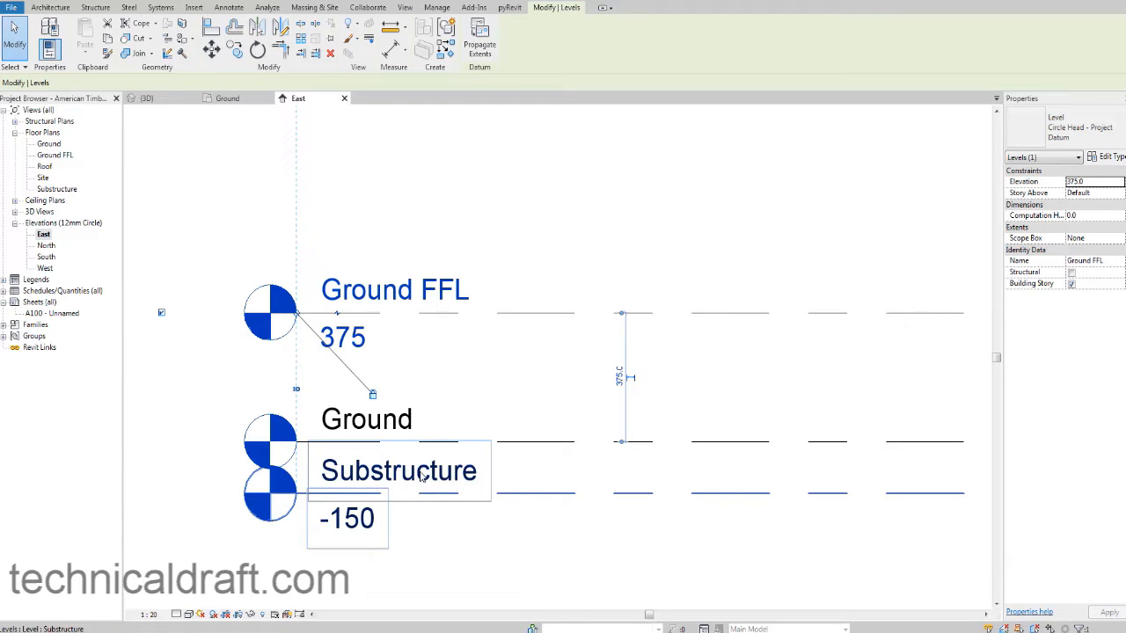
pyautogui.click(515, 546)
pyautogui.moveTo(527, 547); pyautogui.dragTo(505, 549, button='middle')
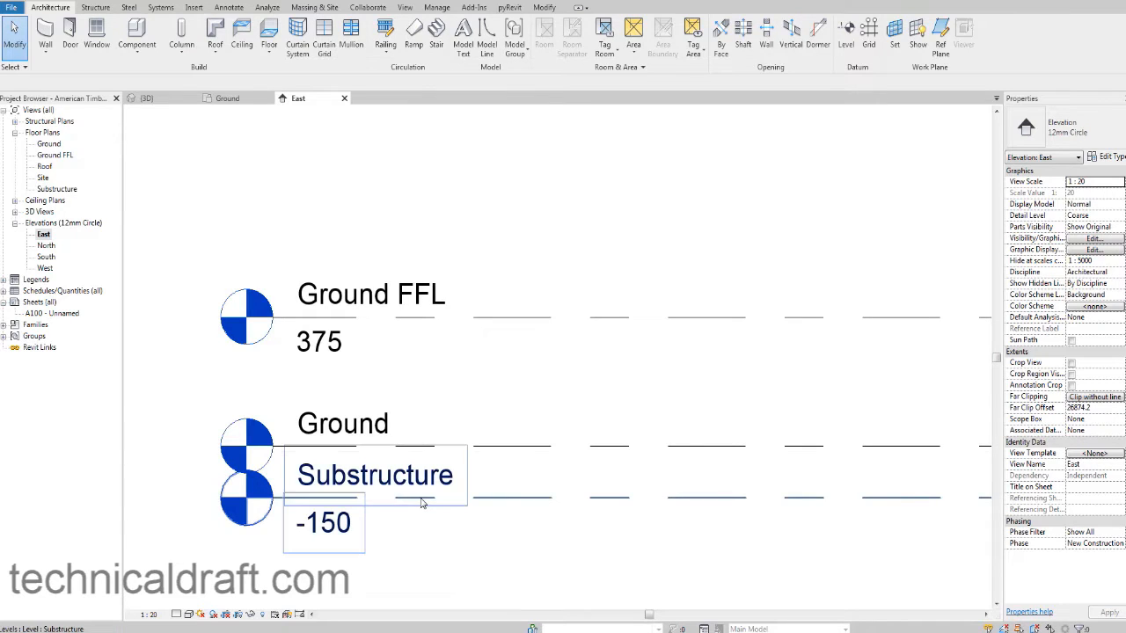
pyautogui.scroll(-2, 421, 503)
pyautogui.moveTo(427, 498); pyautogui.dragTo(408, 564, button='middle')
pyautogui.scroll(-1, 410, 505)
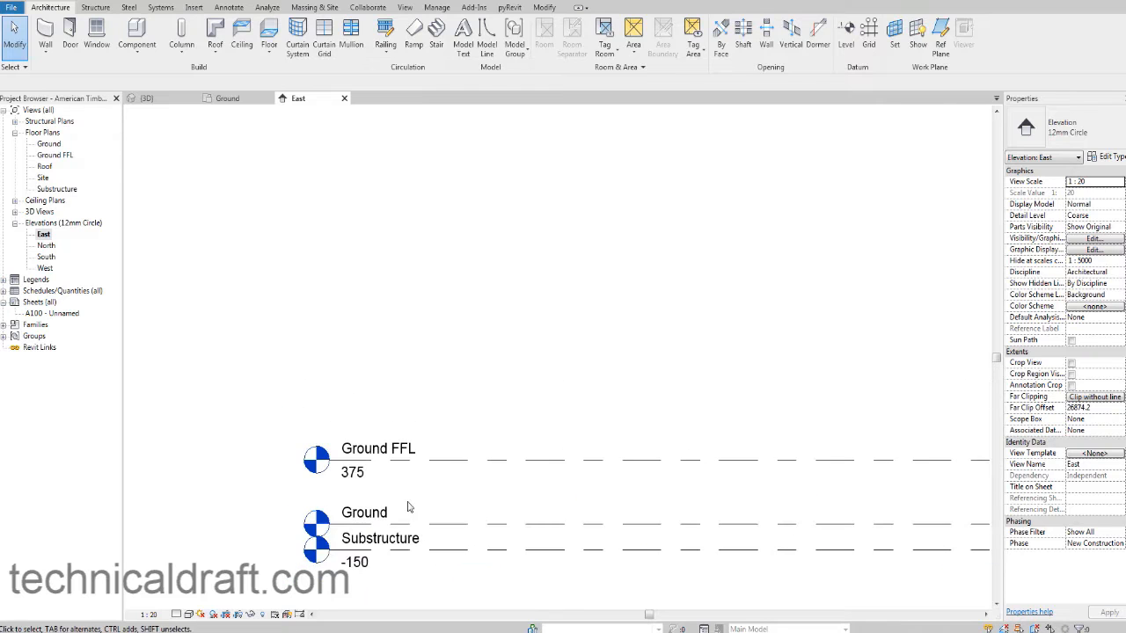
pyautogui.moveTo(430, 454); pyautogui.dragTo(421, 529, button='middle')
pyautogui.scroll(-1, 415, 497)
pyautogui.moveTo(415, 466); pyautogui.dragTo(419, 432, button='middle')
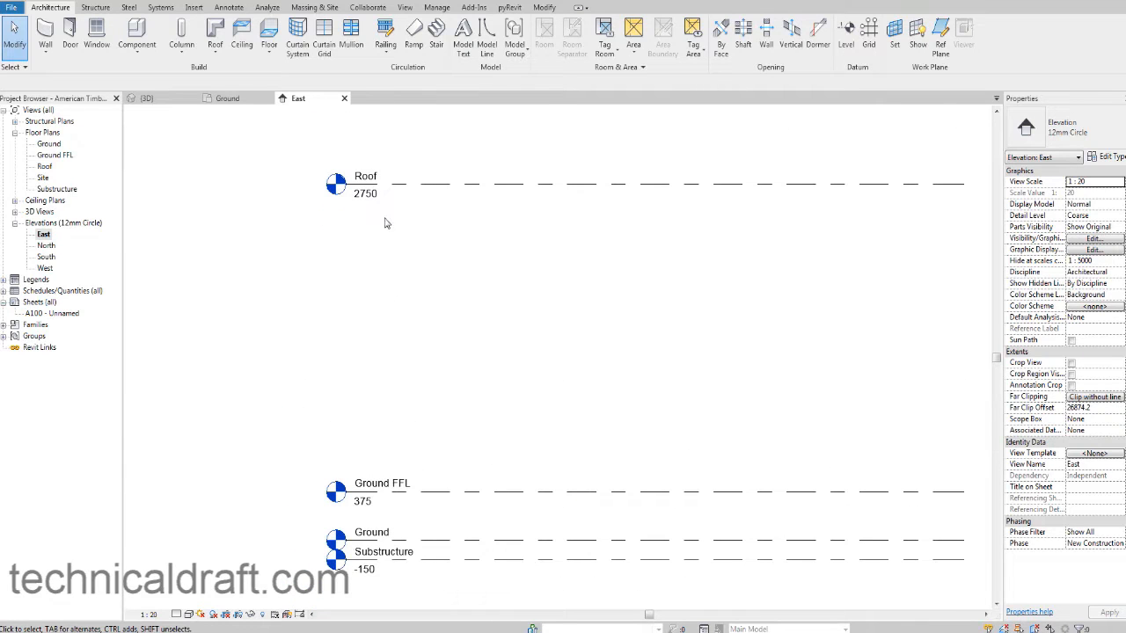
# Step: Switch to Windows Photo Viewer, examine the eaves line, gable and windows against the Roof level, and return to Revit
pyautogui.click(306, 632)
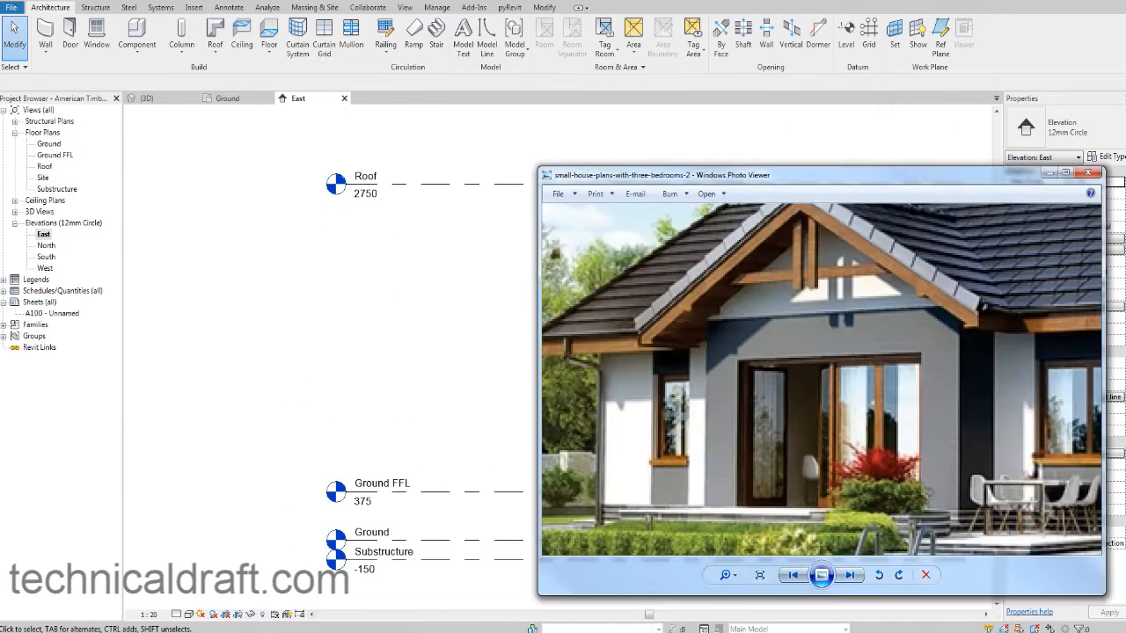
pyautogui.moveTo(774, 366); pyautogui.dragTo(664, 346)
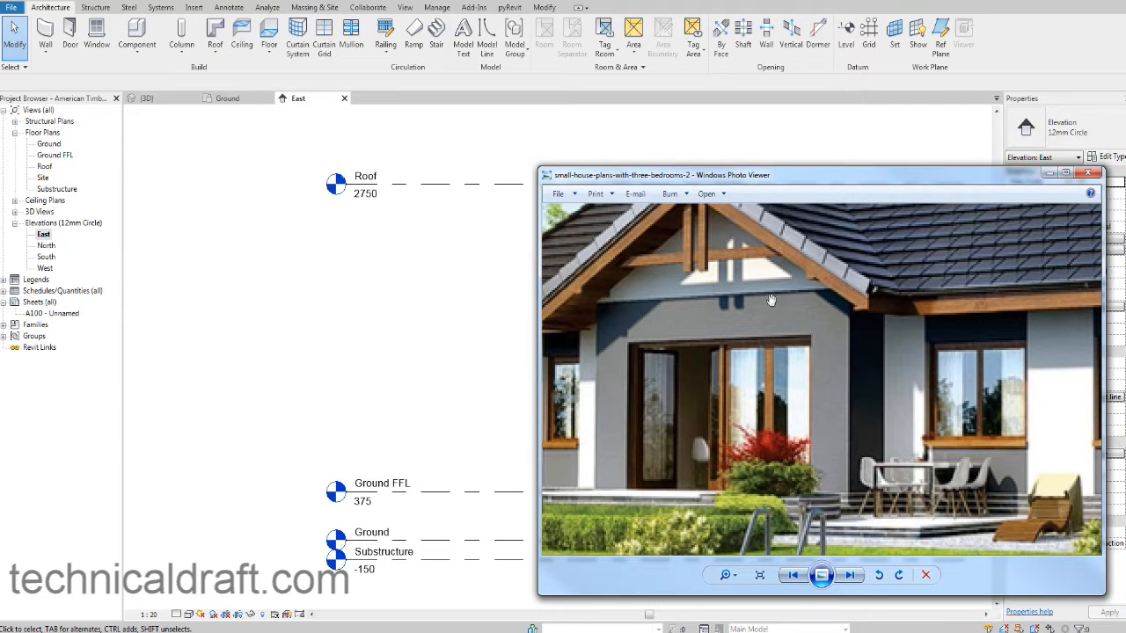
pyautogui.moveTo(801, 306); pyautogui.dragTo(699, 308)
pyautogui.moveTo(798, 329)
pyautogui.mouseDown()
pyautogui.moveTo(774, 336)
pyautogui.moveTo(820, 322)
pyautogui.moveTo(809, 326)
pyautogui.mouseUp()
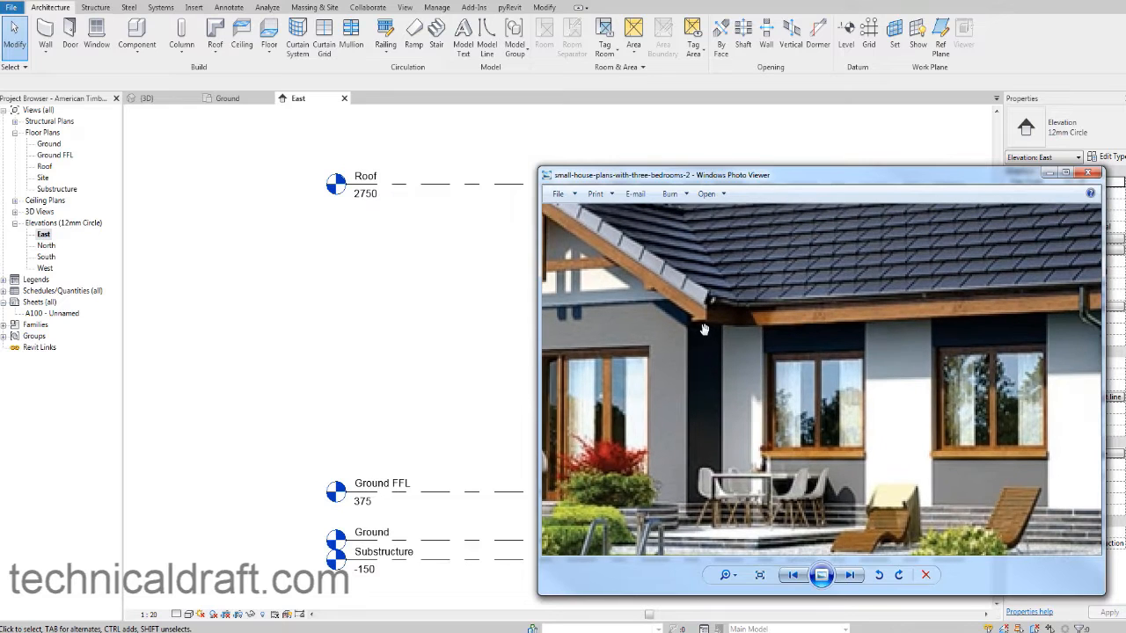
pyautogui.moveTo(703, 329); pyautogui.dragTo(769, 337)
pyautogui.click(494, 299)
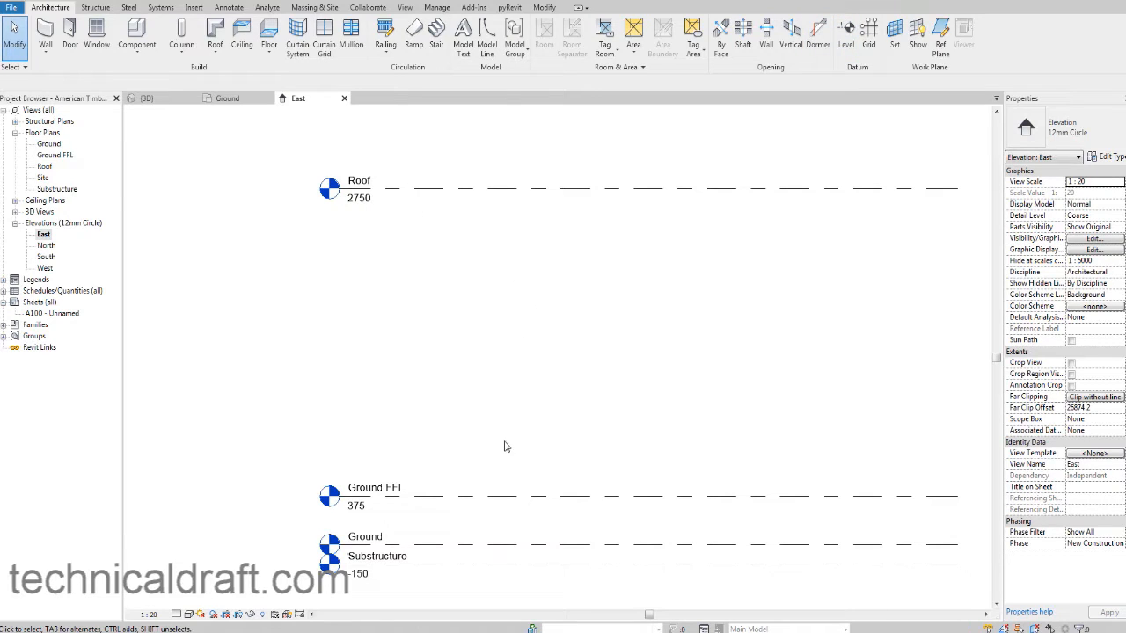
# Step: Draw a new level at an elevation of about 1670 between Ground FFL and Roof, dismissing the save reminder without saving
pyautogui.click(843, 44)
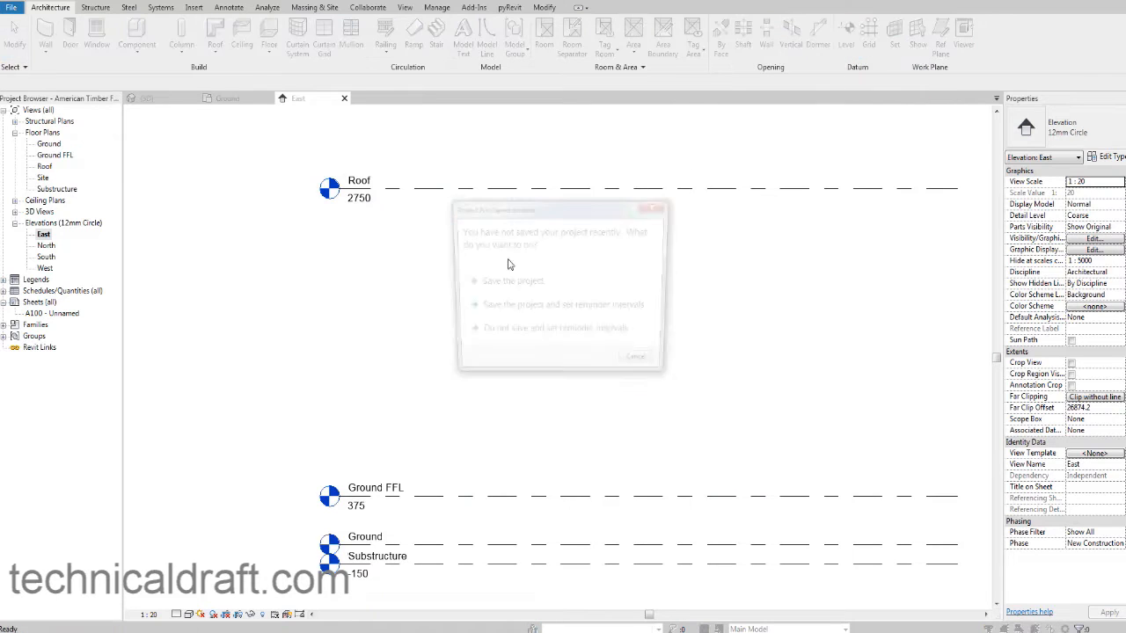
pyautogui.click(641, 366)
pyautogui.click(265, 329)
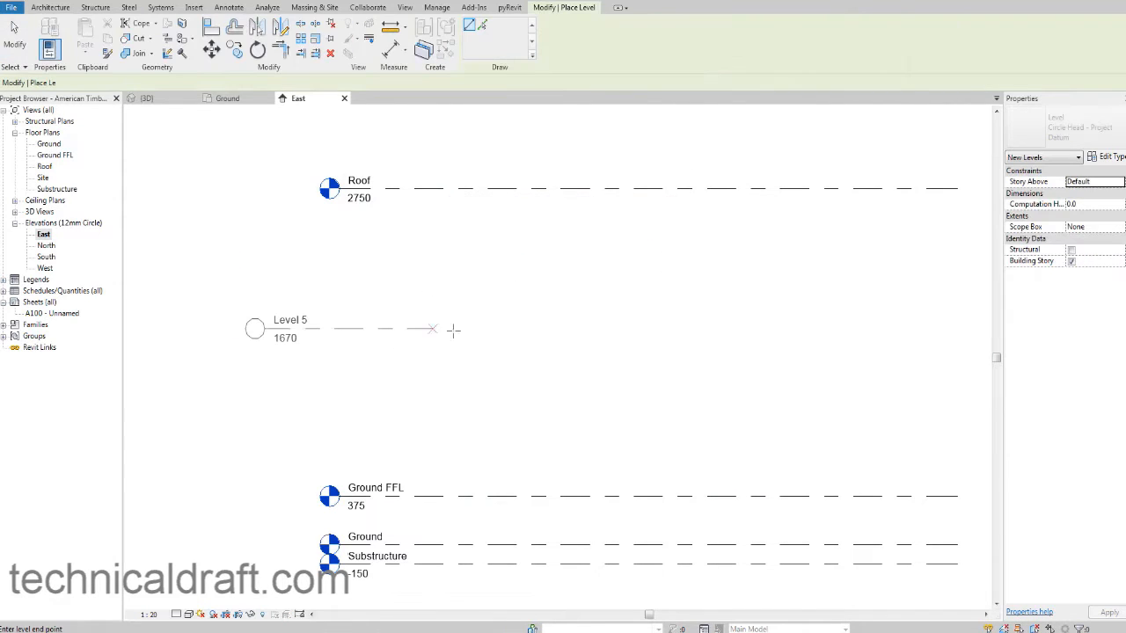
pyautogui.click(734, 334)
pyautogui.moveTo(364, 350); pyautogui.dragTo(431, 365, button='middle')
pyautogui.scroll(2, 431, 365)
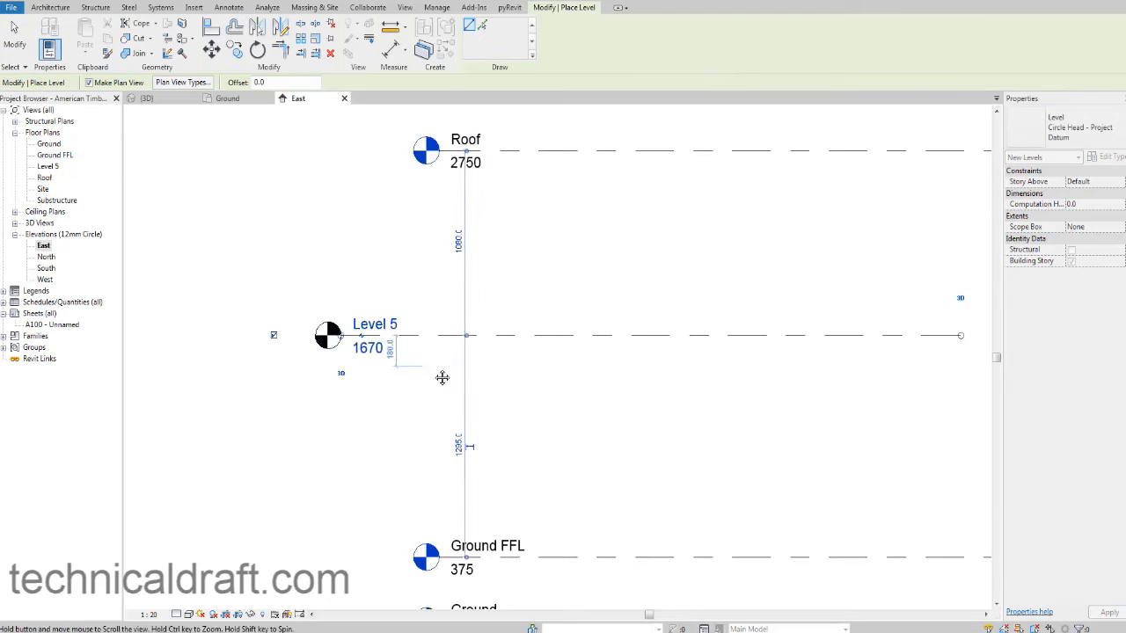
pyautogui.press('Escape')
pyautogui.press('Escape')
# Step: Rename the new level between Ground FFL and Roof as Flamingo
pyautogui.click(387, 326)
pyautogui.click(390, 325)
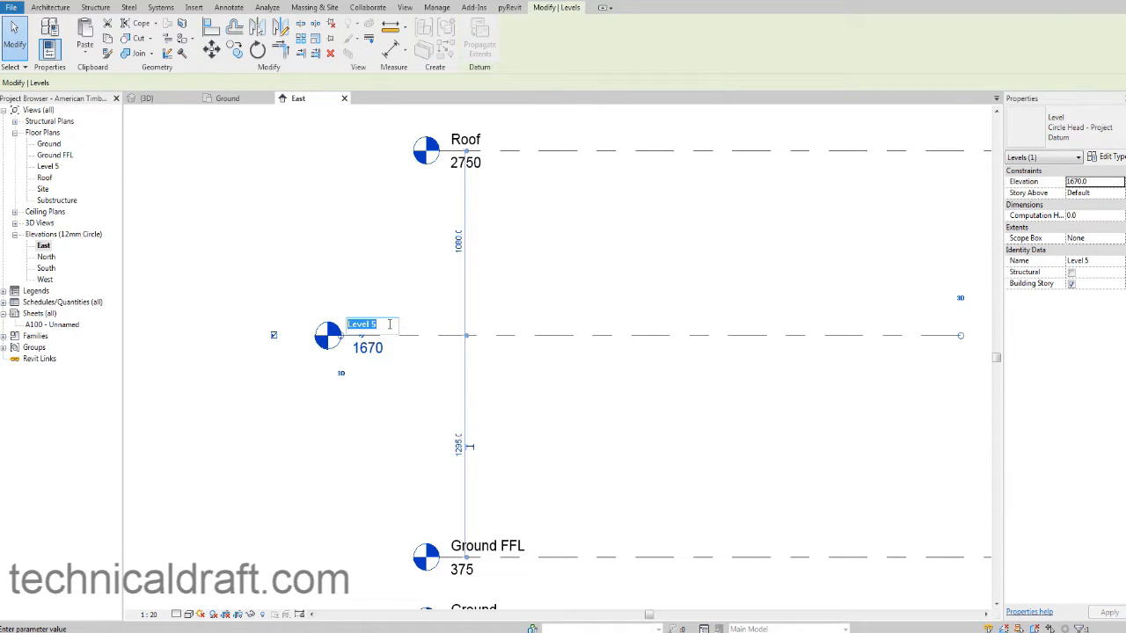
pyautogui.write('Flamingo')
pyautogui.press('Return')
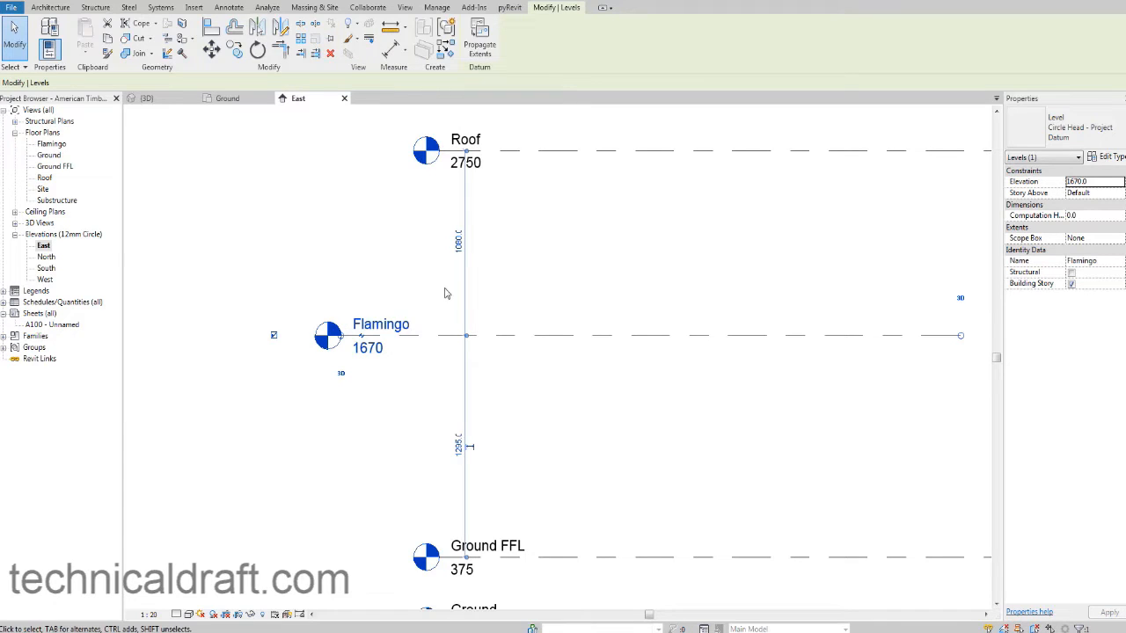
pyautogui.moveTo(444, 289); pyautogui.dragTo(446, 290, button='middle')
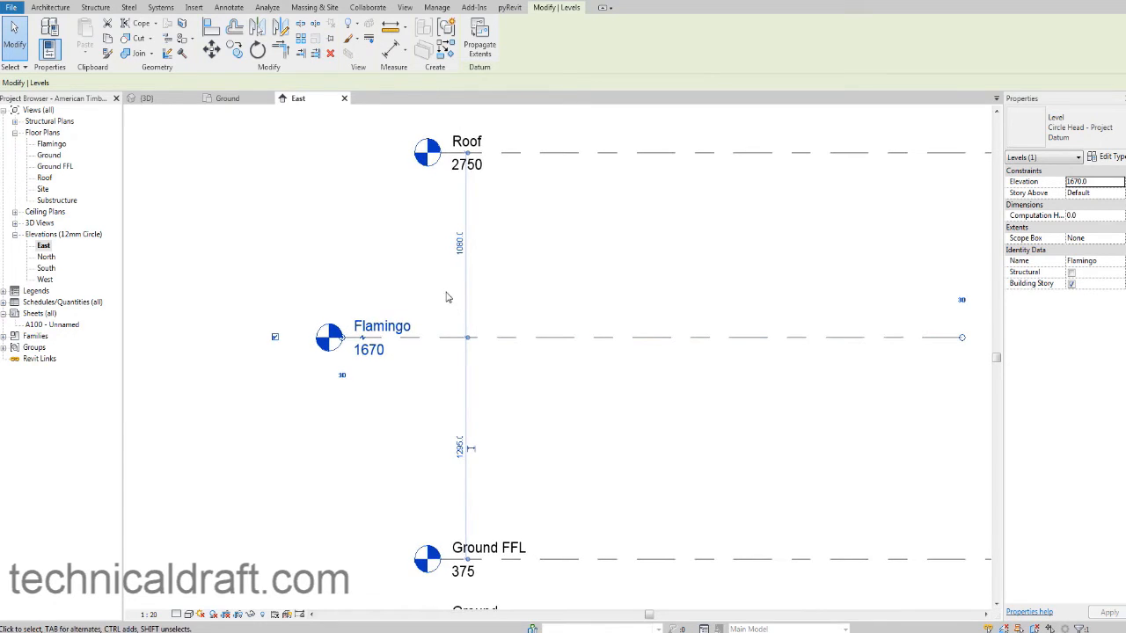
# Step: Inspect the Flamingo level head and its matching floor plan view in the project browser
pyautogui.click(371, 393)
pyautogui.scroll(2, 328, 352)
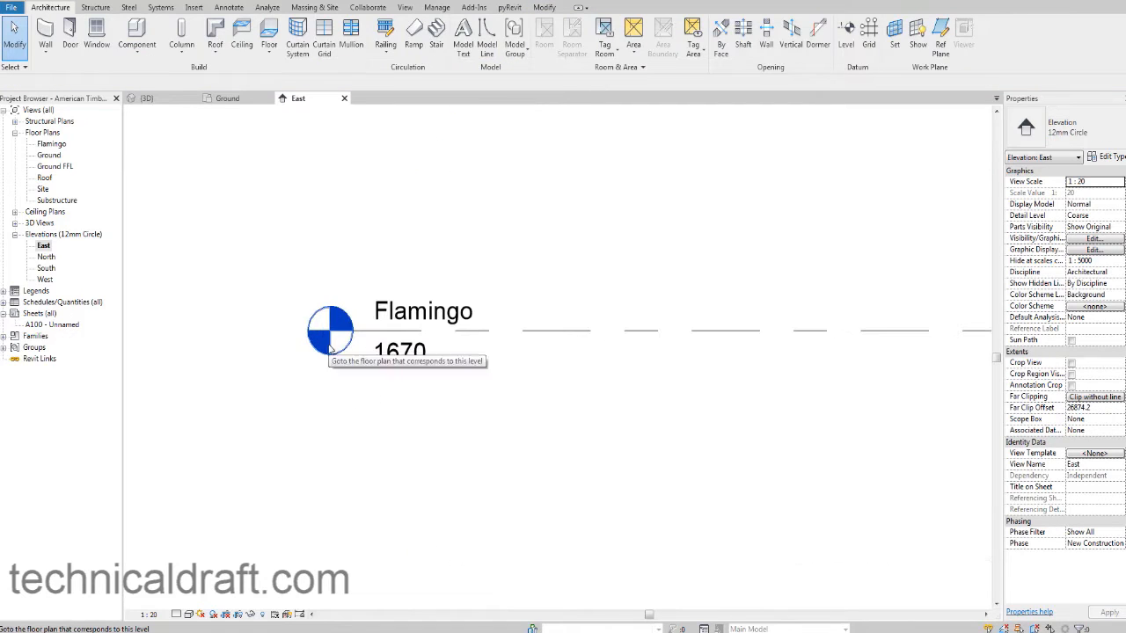
pyautogui.click(53, 145)
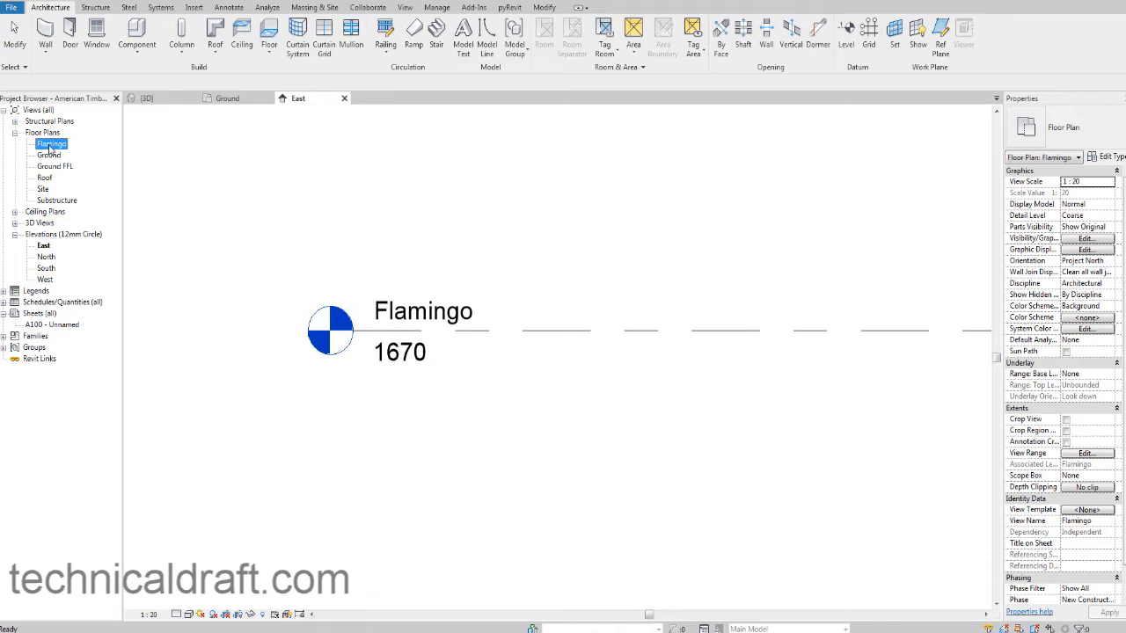
pyautogui.click(407, 234)
pyautogui.scroll(-2, 402, 229)
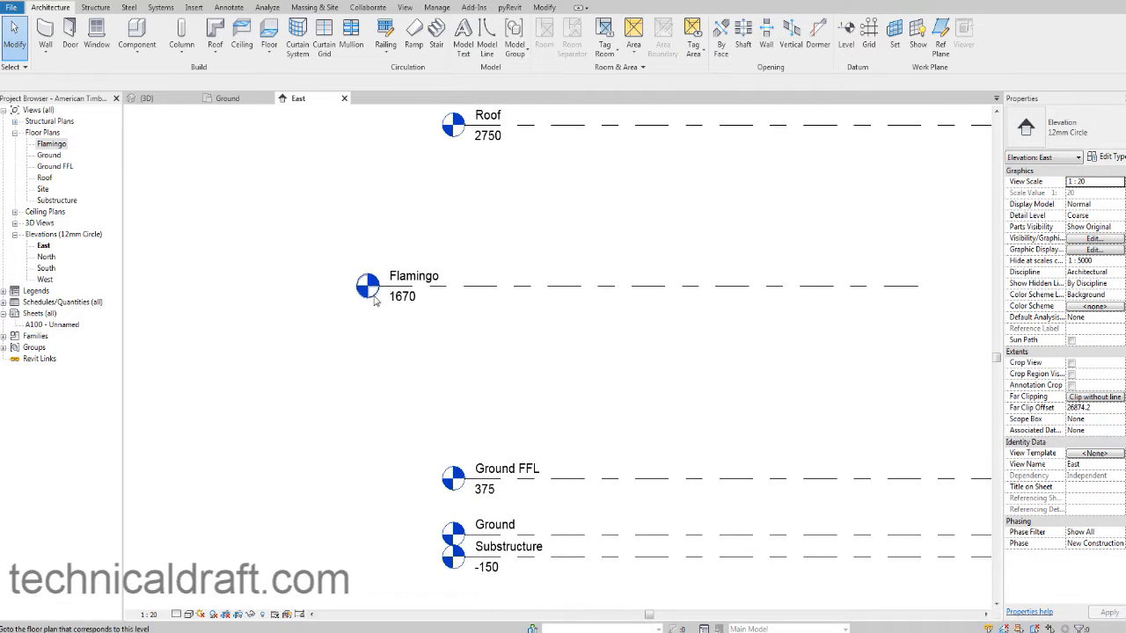
# Step: Copy the Flamingo level downward to an elevation of about 1305
pyautogui.scroll(1, 352, 308)
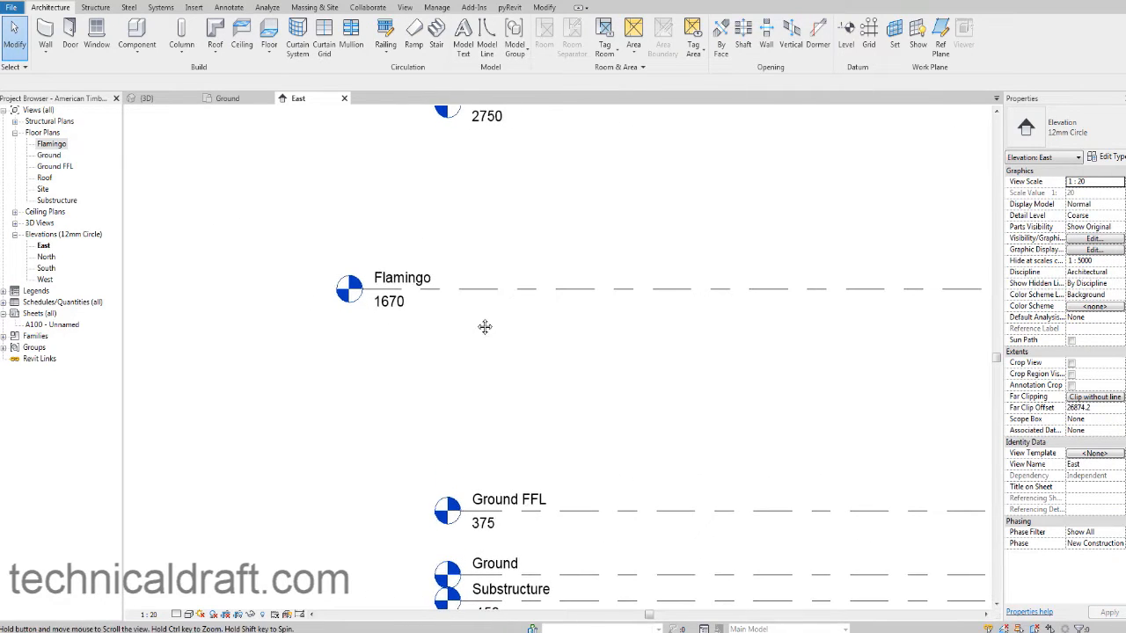
pyautogui.moveTo(485, 326); pyautogui.dragTo(455, 321, button='middle')
pyautogui.click(440, 283)
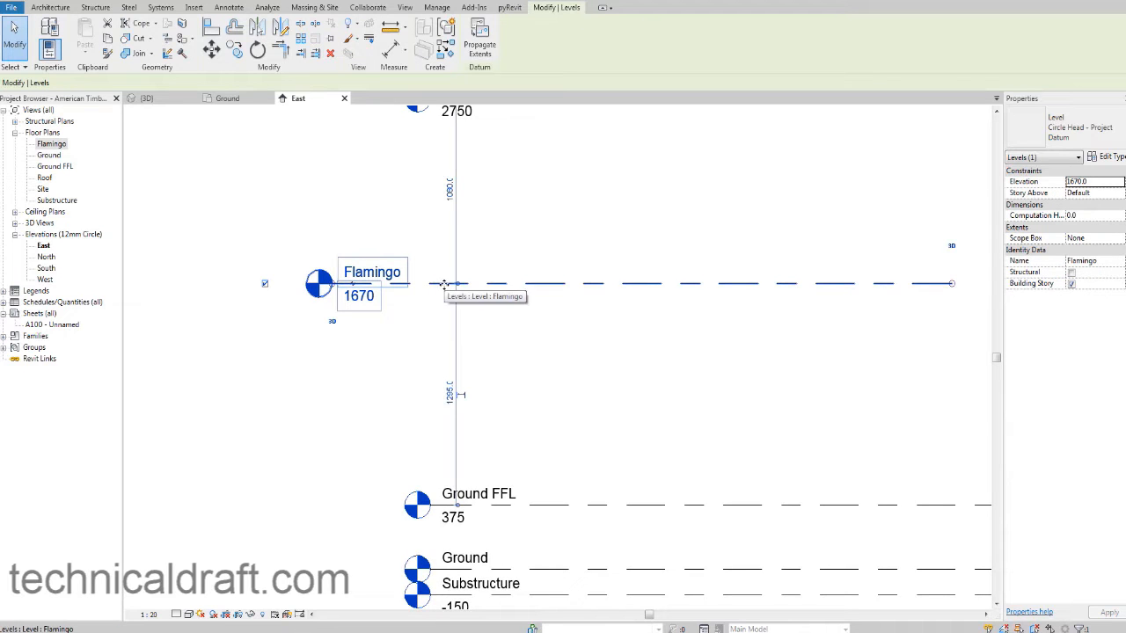
pyautogui.keyDown('ctrl'); pyautogui.moveTo(445, 284); pyautogui.dragTo(454, 346); pyautogui.keyUp('ctrl')
pyautogui.click(347, 407)
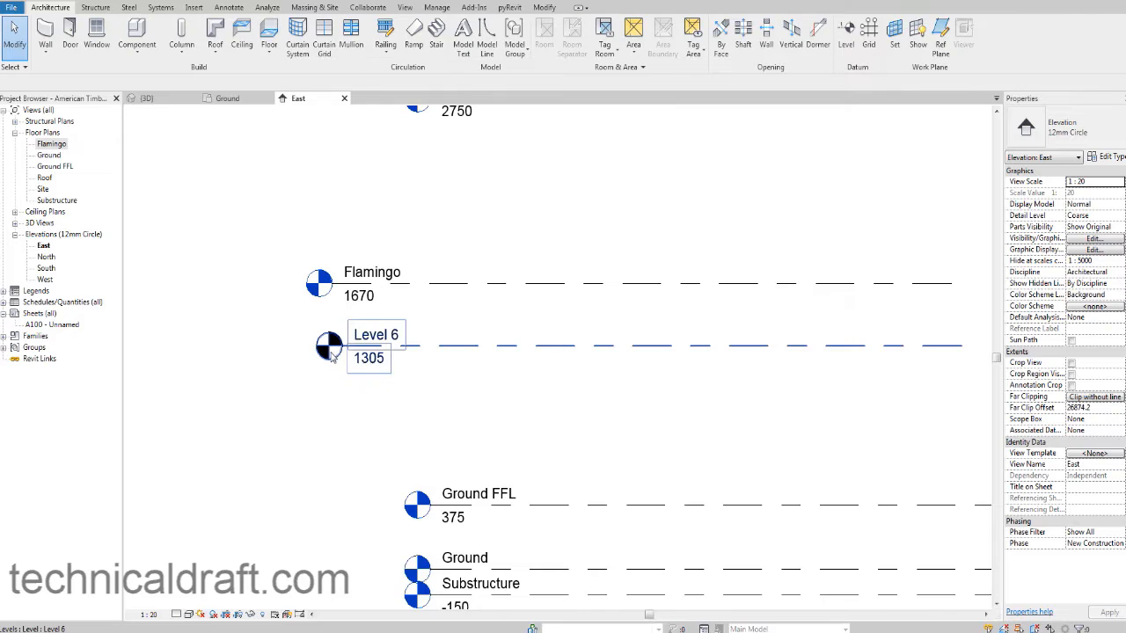
pyautogui.scroll(2, 335, 363)
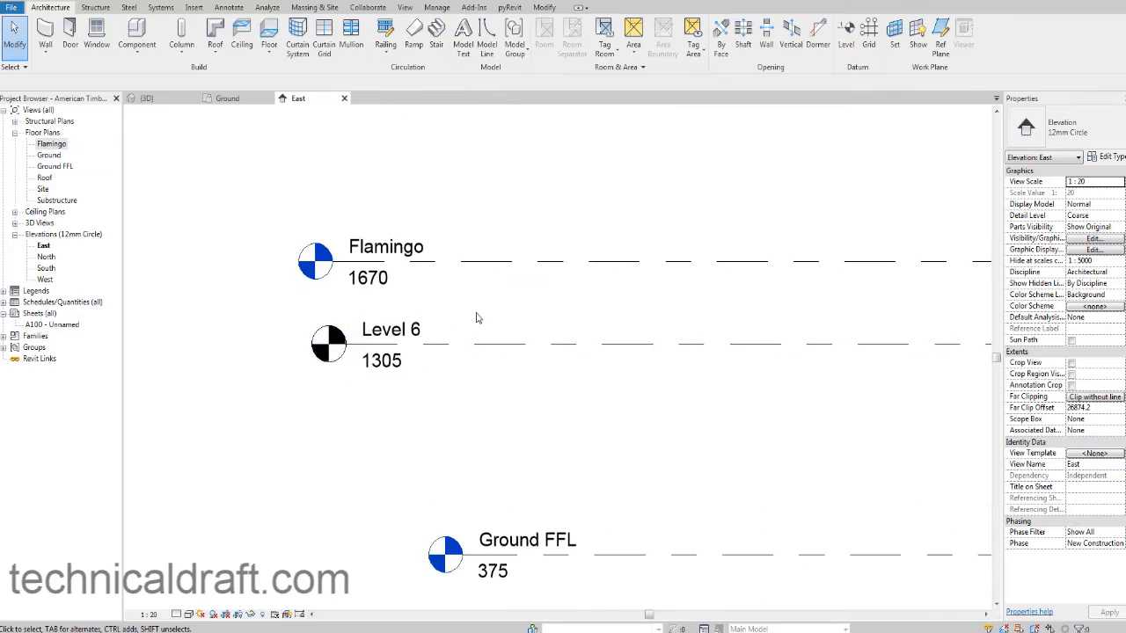
# Step: Make a second copy of the Flamingo level at an elevation of about 1445, just above the first copy
pyautogui.click(512, 267)
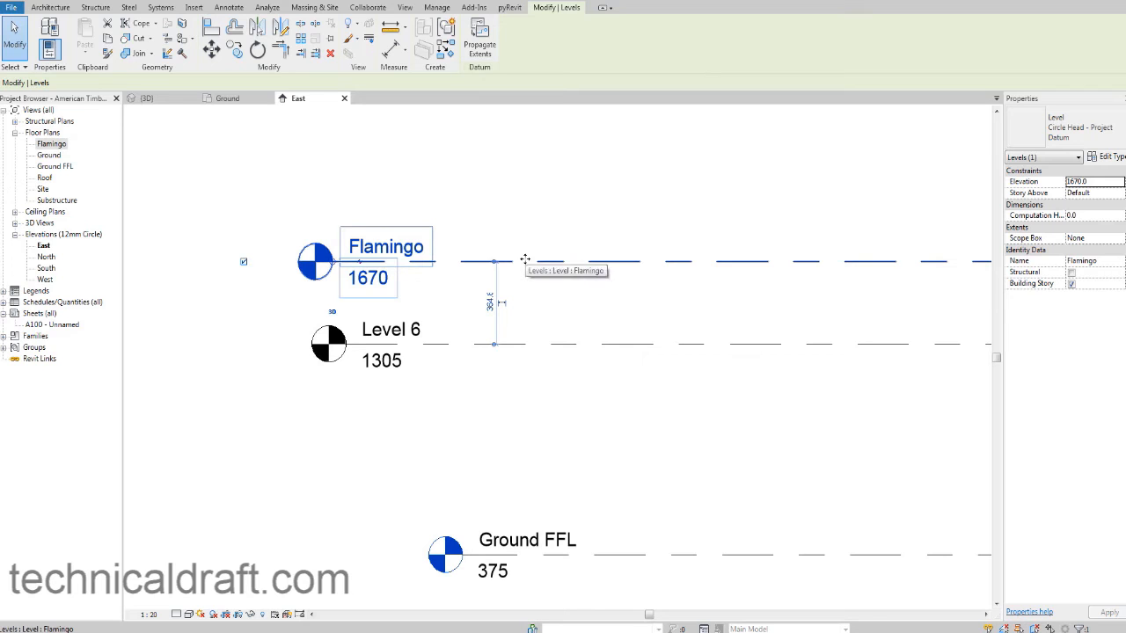
pyautogui.keyDown('ctrl'); pyautogui.moveTo(525, 260); pyautogui.dragTo(525, 311); pyautogui.keyUp('ctrl')
pyautogui.click(334, 415)
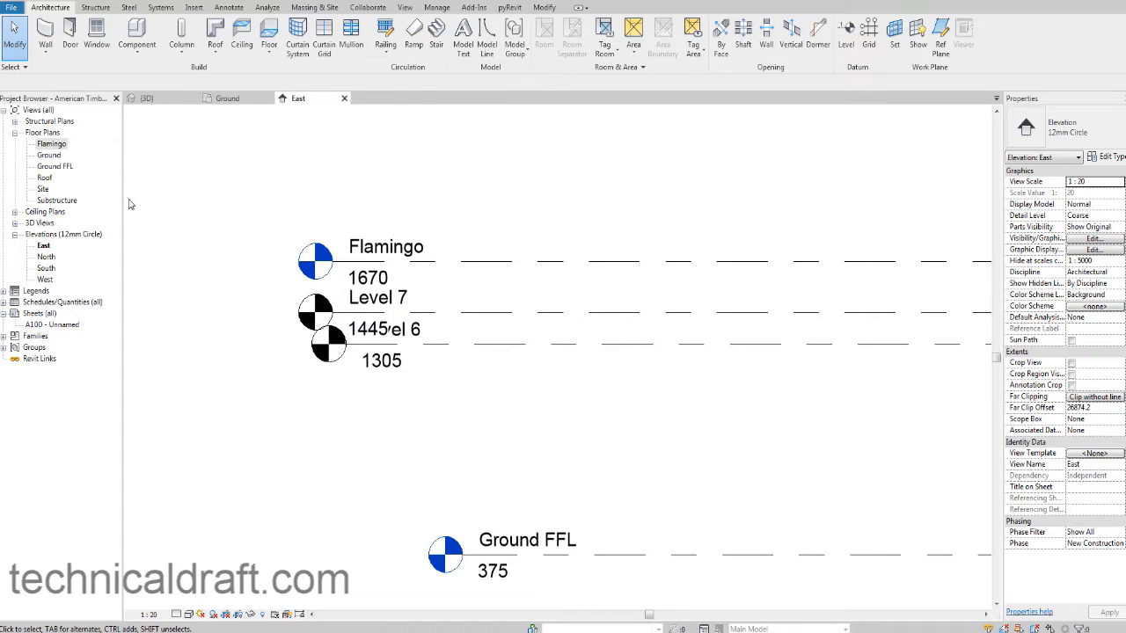
# Step: Delete the Flamingo level and its two copies, including the views associated with them
pyautogui.scroll(-1, 432, 419)
pyautogui.moveTo(454, 414); pyautogui.dragTo(310, 282)
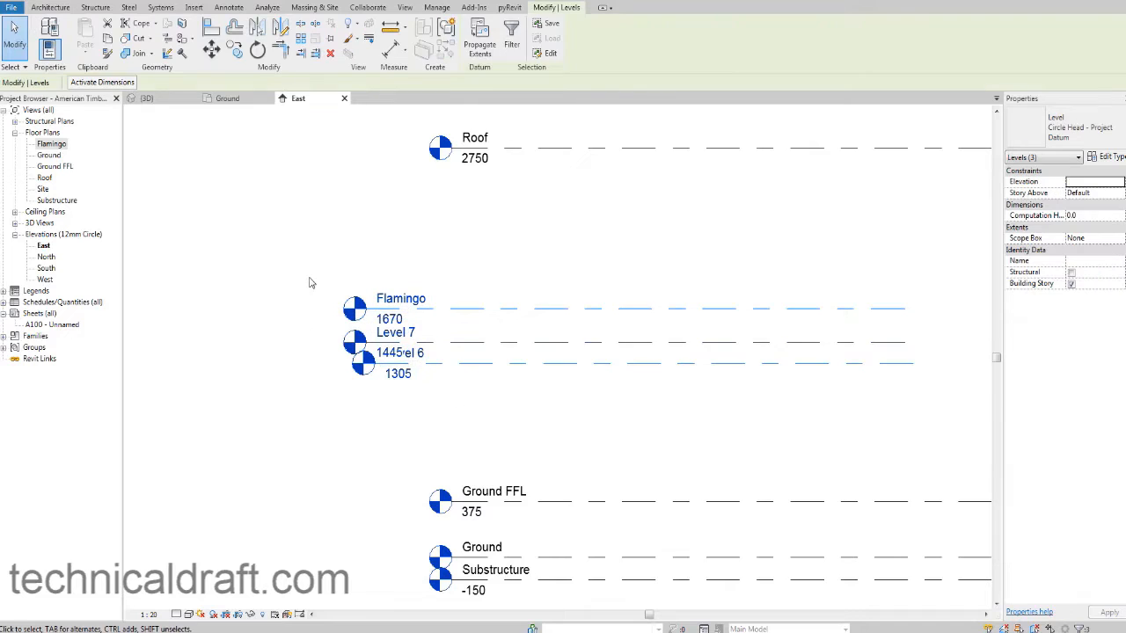
pyautogui.press('Delete')
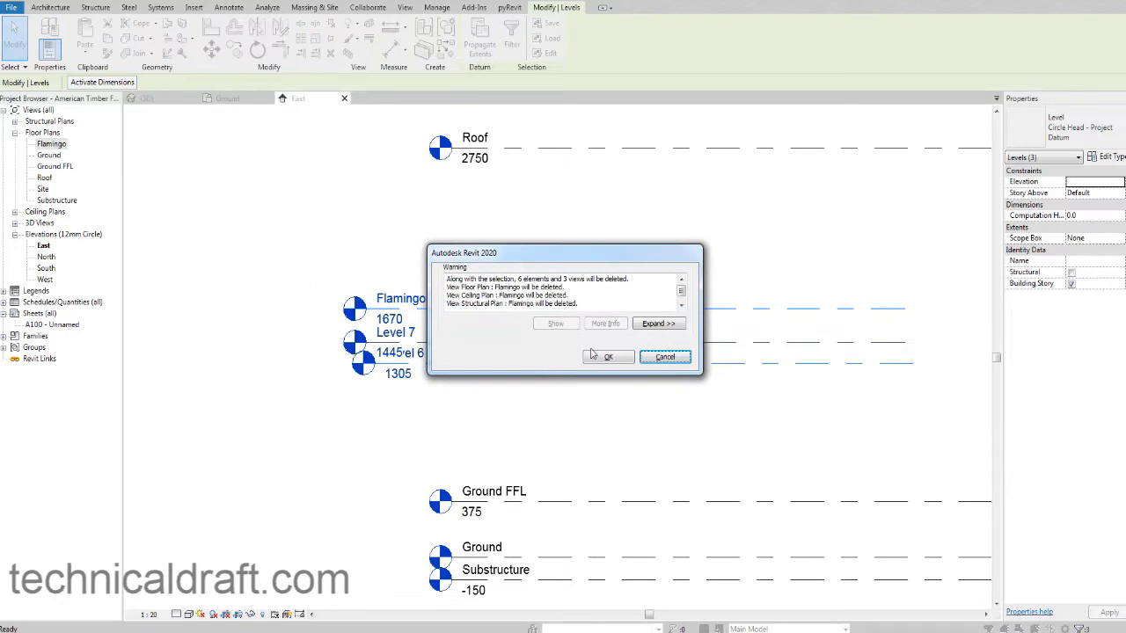
pyautogui.click(607, 359)
pyautogui.scroll(-2, 497, 369)
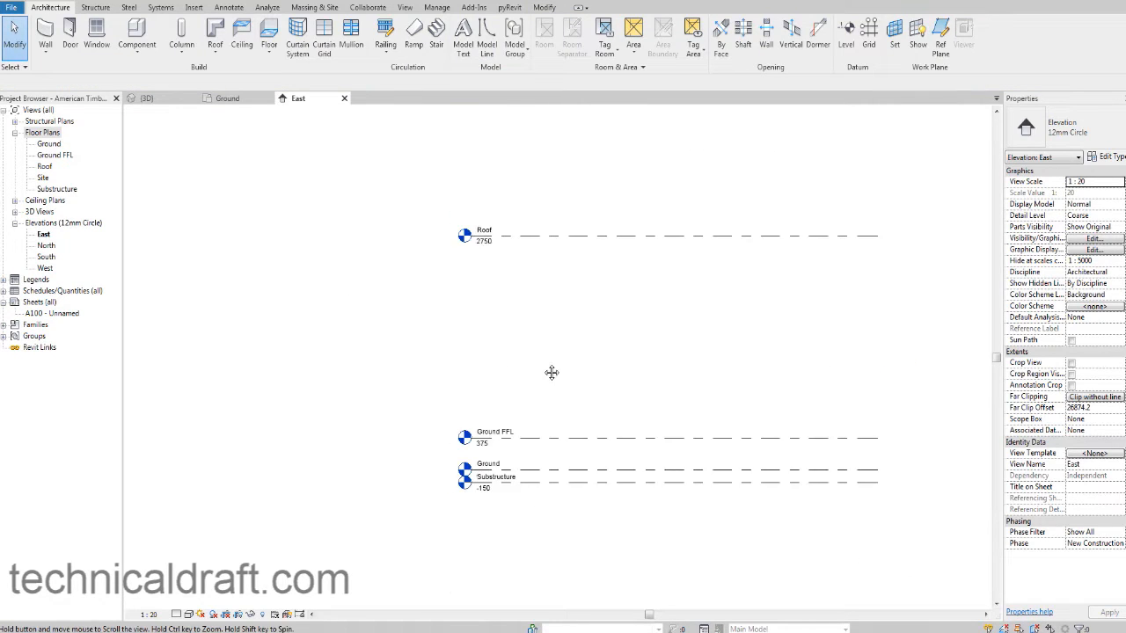
# Step: Switch to Windows Photo Viewer, examine the whole house in the reference photo, and return to Revit
pyautogui.scroll(1, 459, 358)
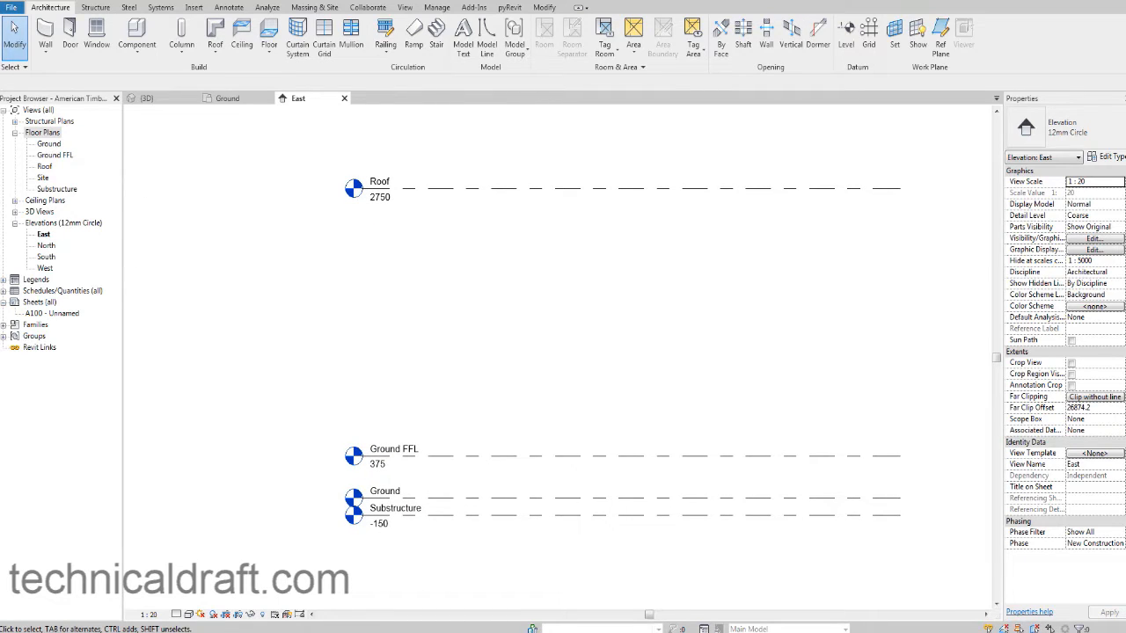
pyautogui.click(535, 631)
pyautogui.moveTo(773, 477); pyautogui.dragTo(720, 434)
pyautogui.scroll(-5, 716, 422)
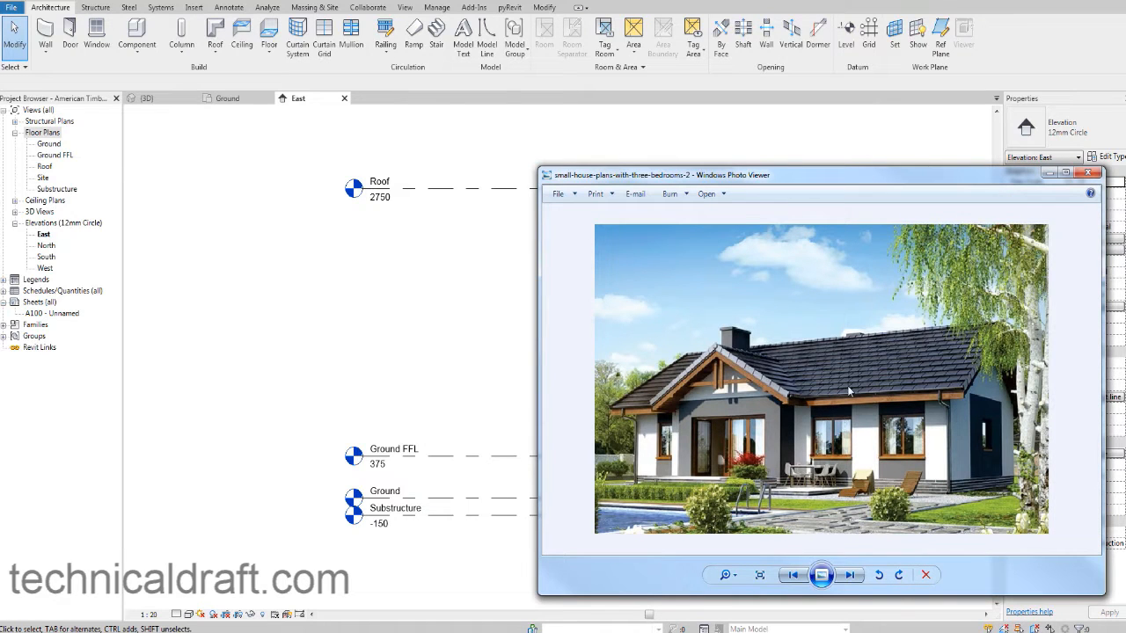
pyautogui.click(1048, 174)
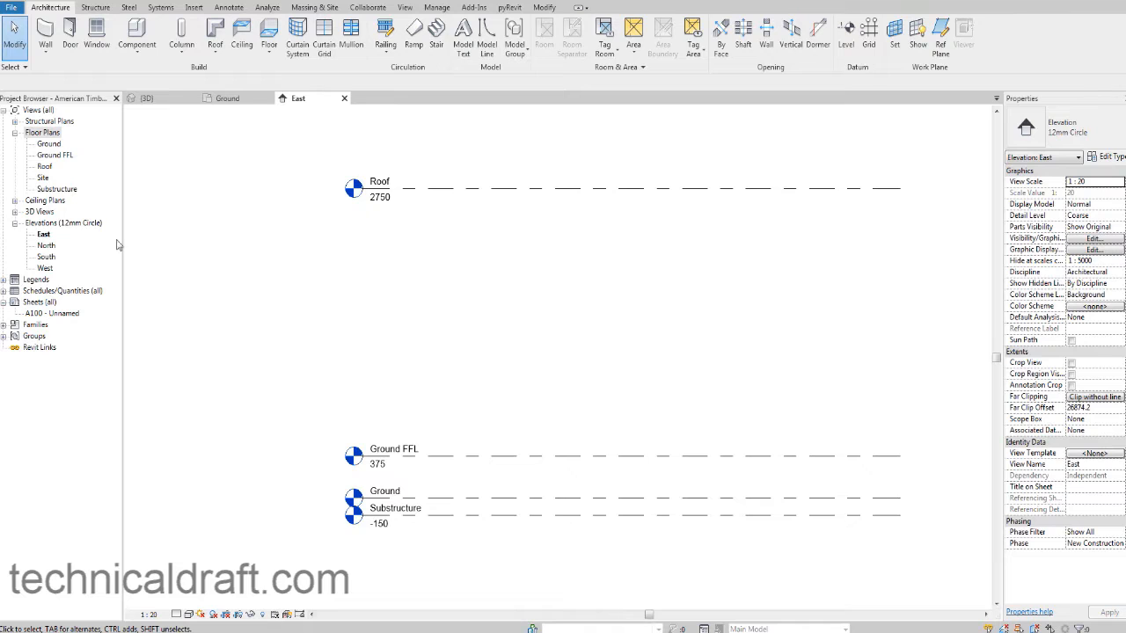
# Step: Open the Ground floor plan and set its view scale to 1:50
pyautogui.doubleClick(55, 145)
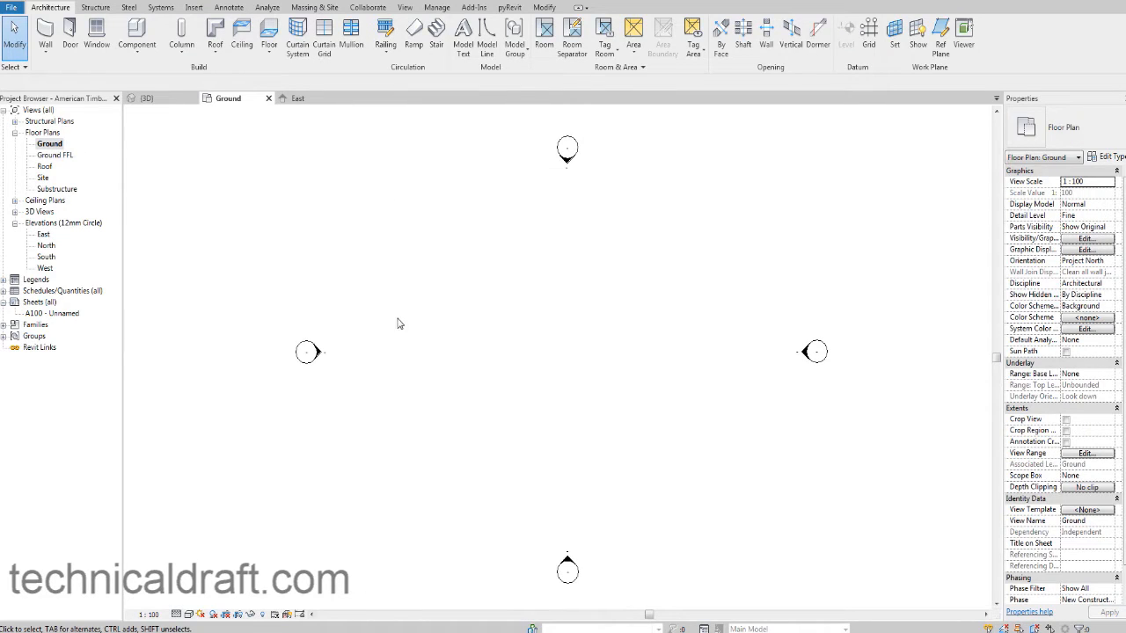
pyautogui.click(151, 615)
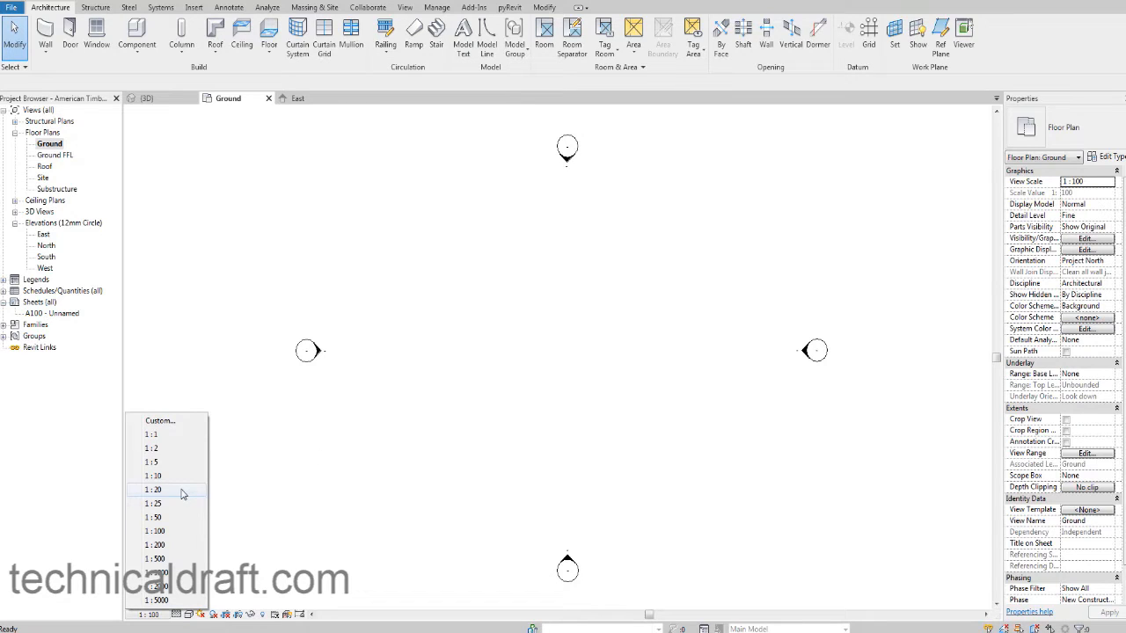
pyautogui.click(161, 519)
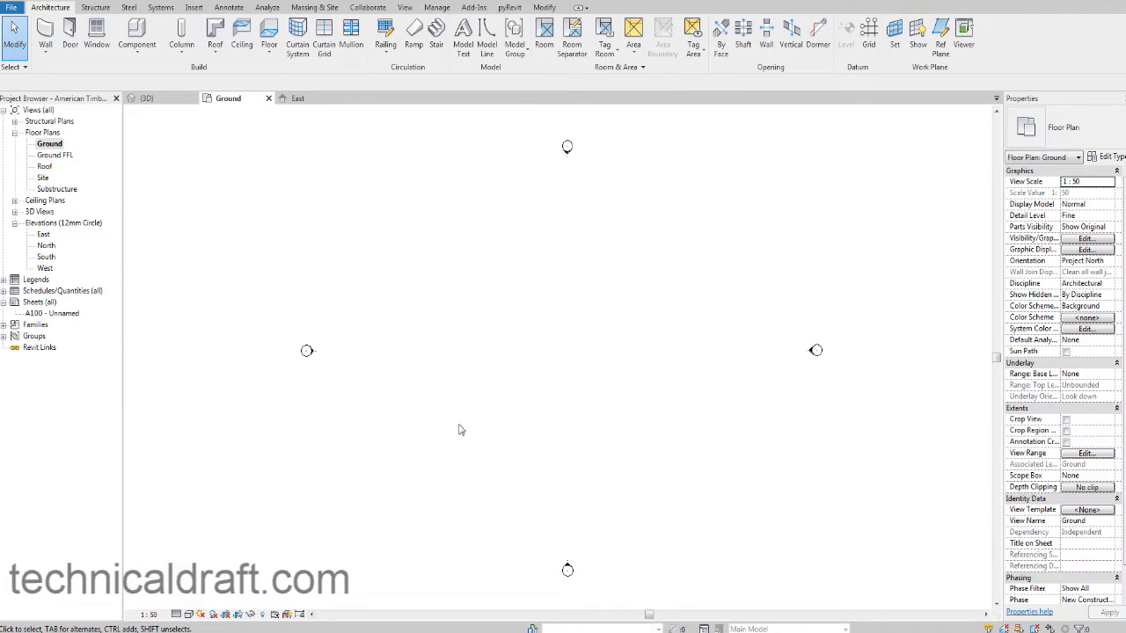
pyautogui.moveTo(500, 401); pyautogui.dragTo(487, 395, button='middle')
# Step: Start the Wall tool, browse the wall types while keeping Base Wall, and open its layer structure
pyautogui.click(46, 35)
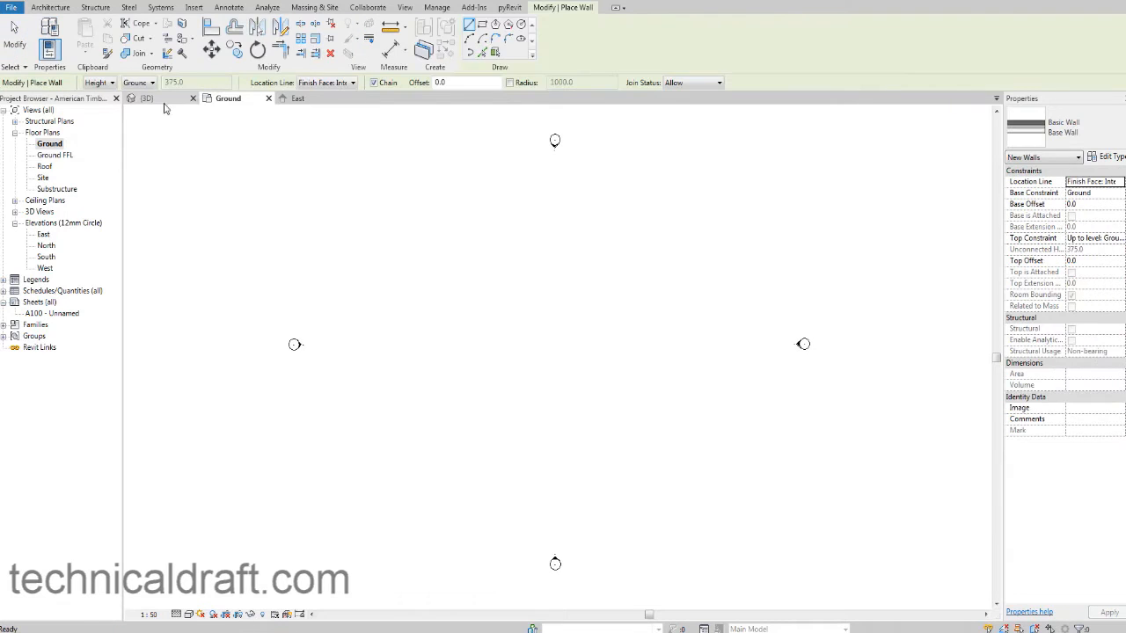
pyautogui.click(1060, 134)
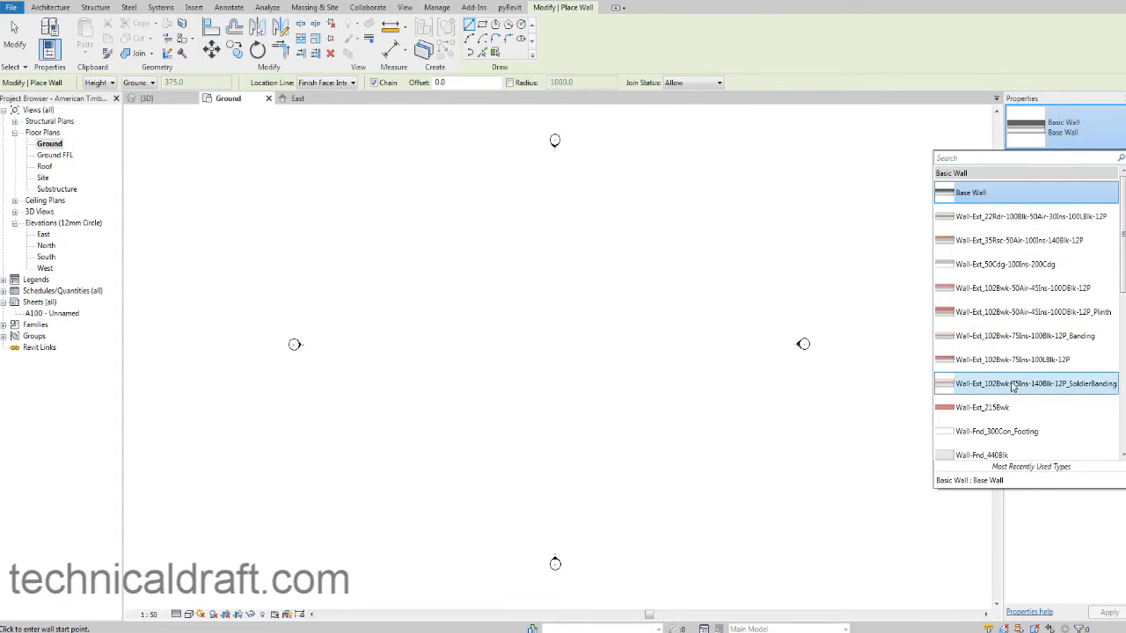
pyautogui.moveTo(1030, 365)
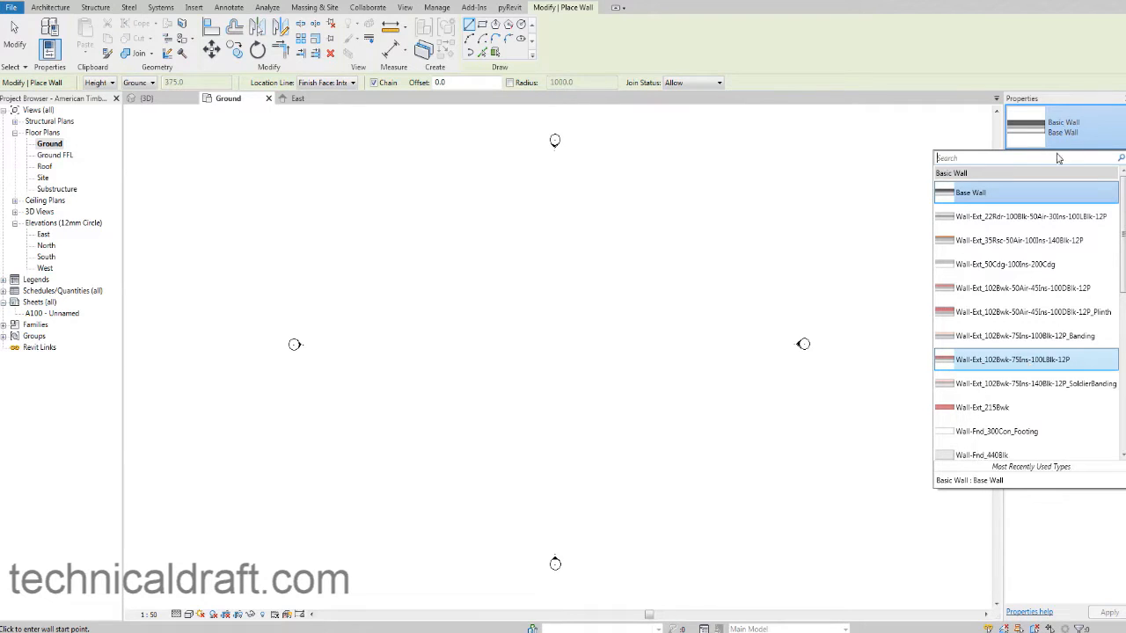
pyautogui.click(1071, 109)
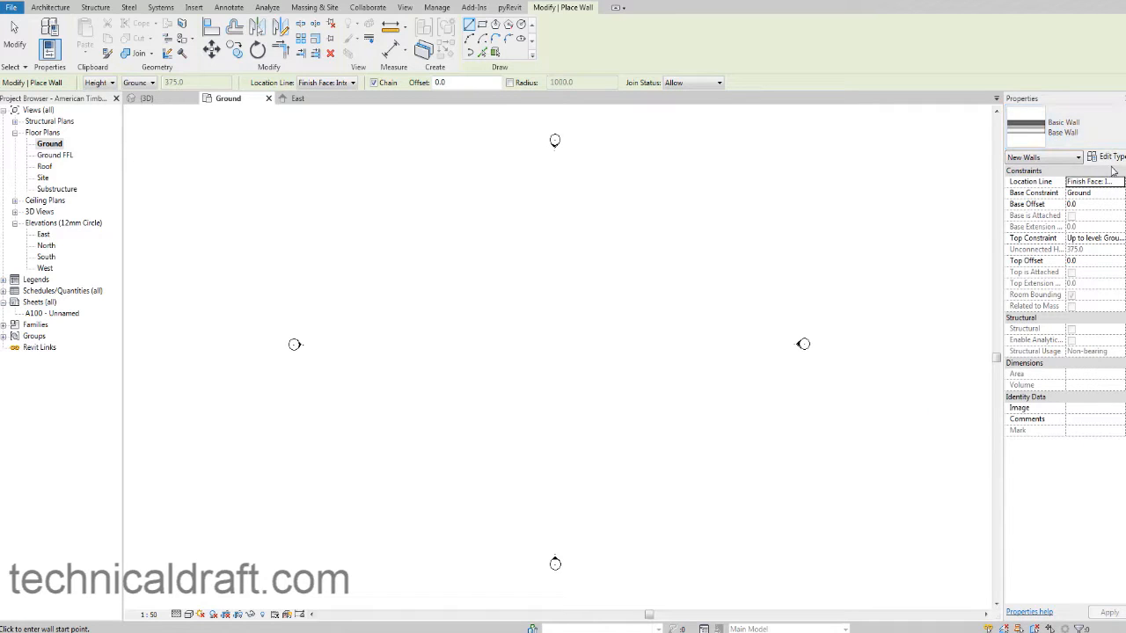
pyautogui.click(1112, 161)
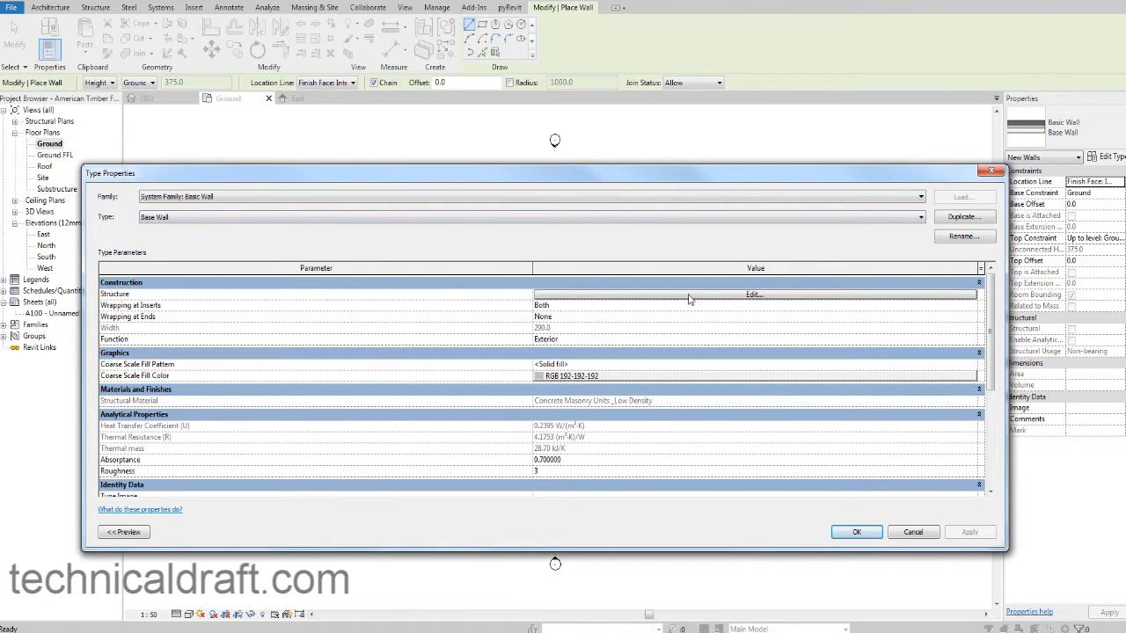
pyautogui.click(734, 296)
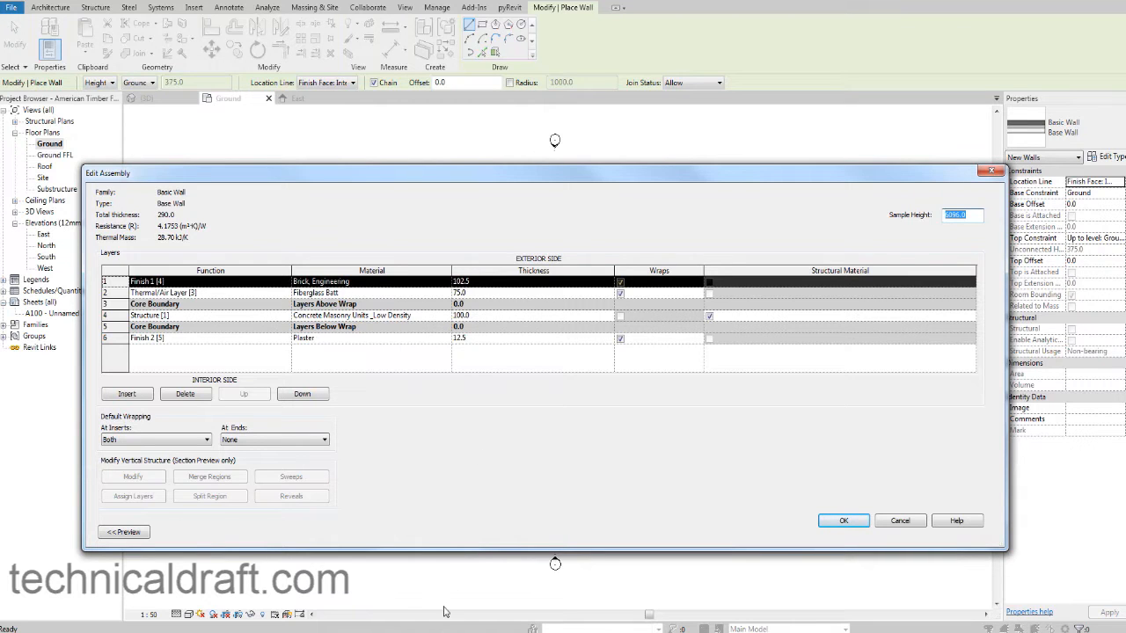
# Step: Switch to Windows Photo Viewer, examine the exterior wall finish in the reference photo, and return to Revit
pyautogui.click(479, 631)
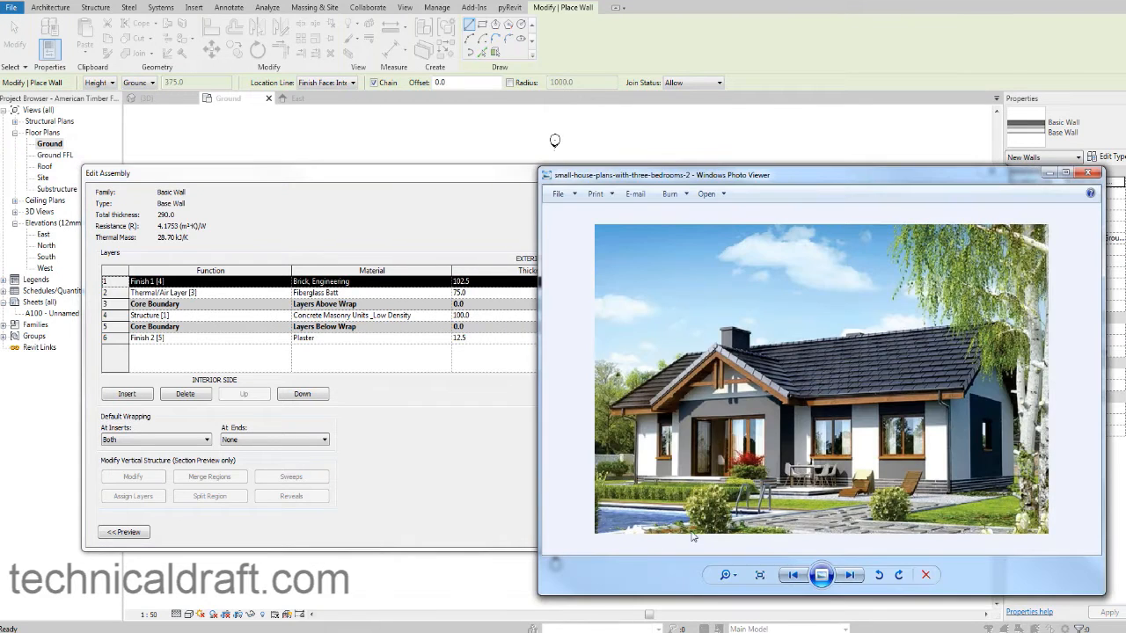
pyautogui.scroll(3, 950, 492)
pyautogui.moveTo(983, 519); pyautogui.dragTo(967, 481)
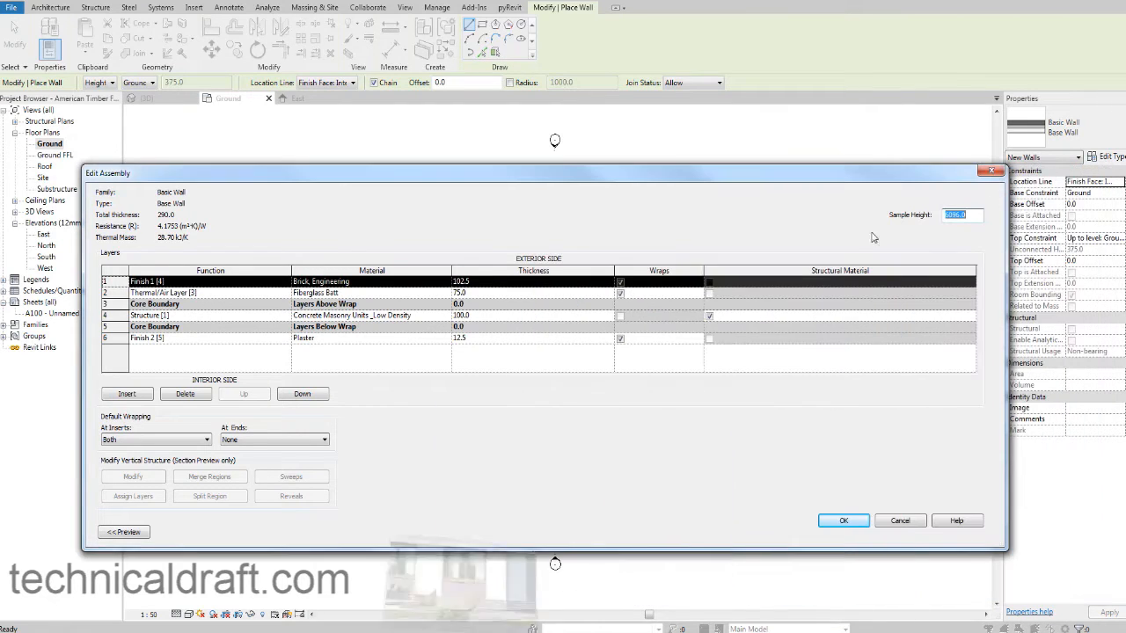
pyautogui.click(1049, 173)
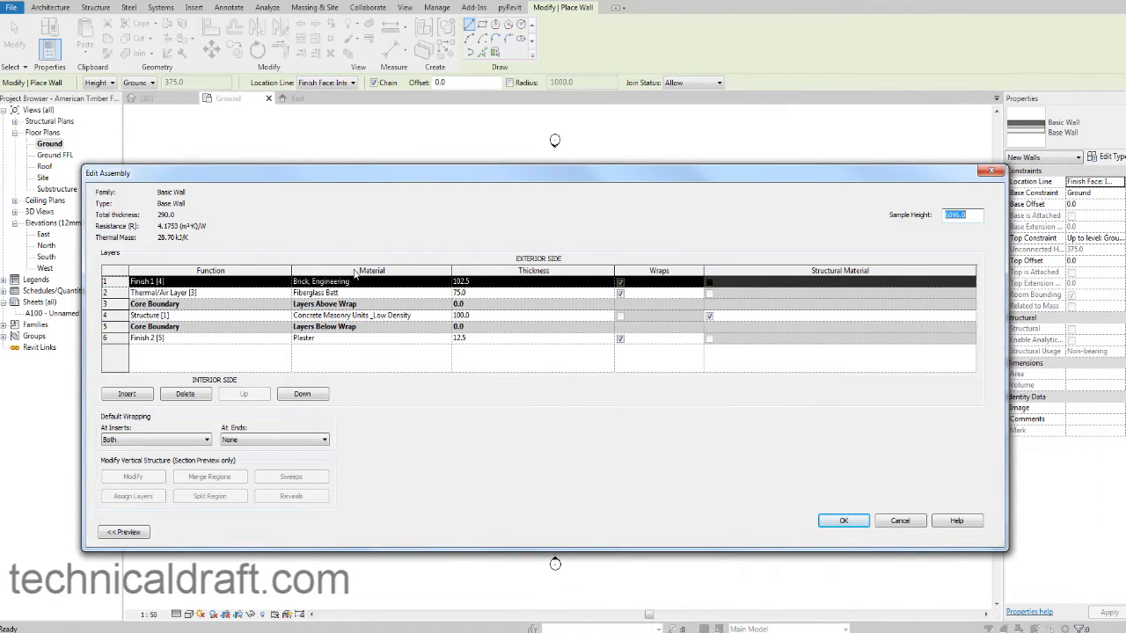
# Step: Open the material choices for Base Wall's Finish 1 layer and search them for "brick"
pyautogui.click(447, 282)
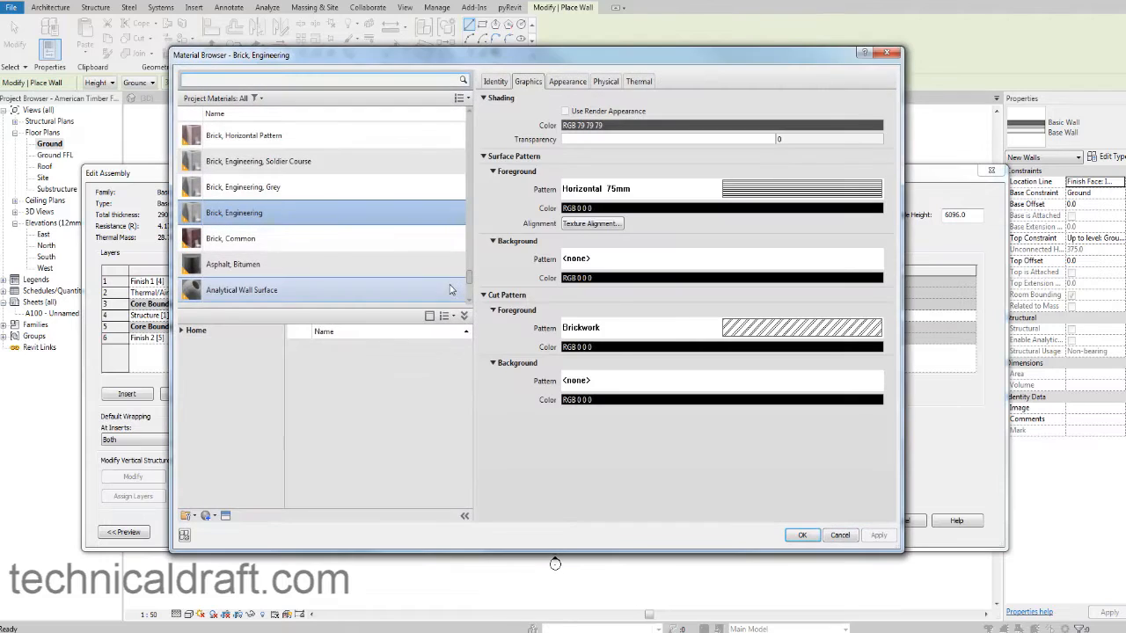
pyautogui.scroll(1, 458, 269)
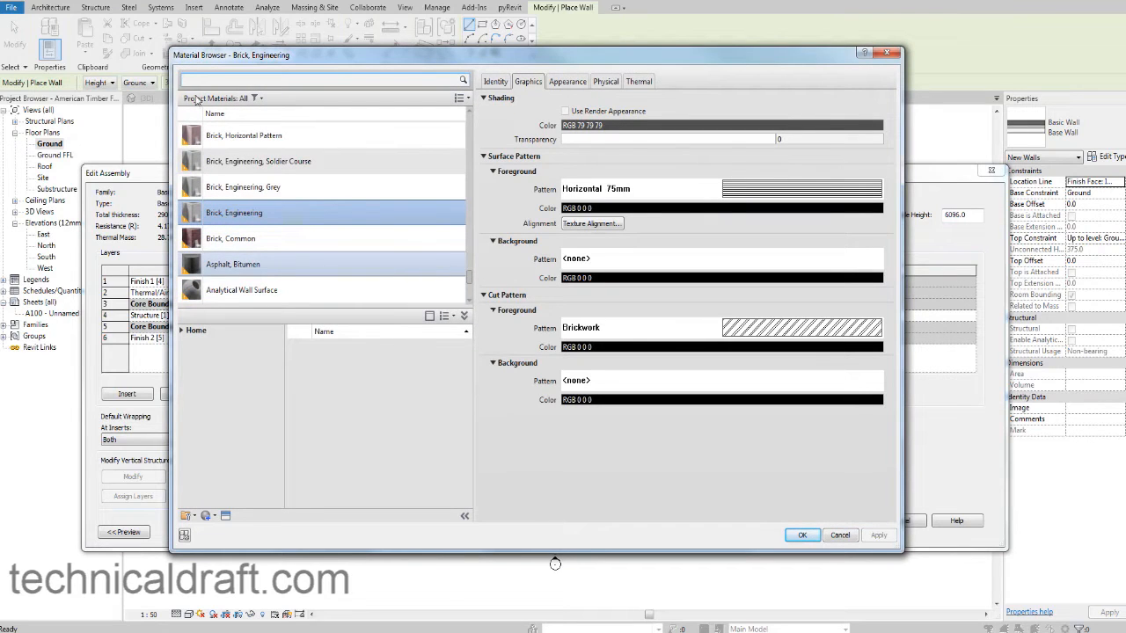
pyautogui.scroll(-1, 348, 255)
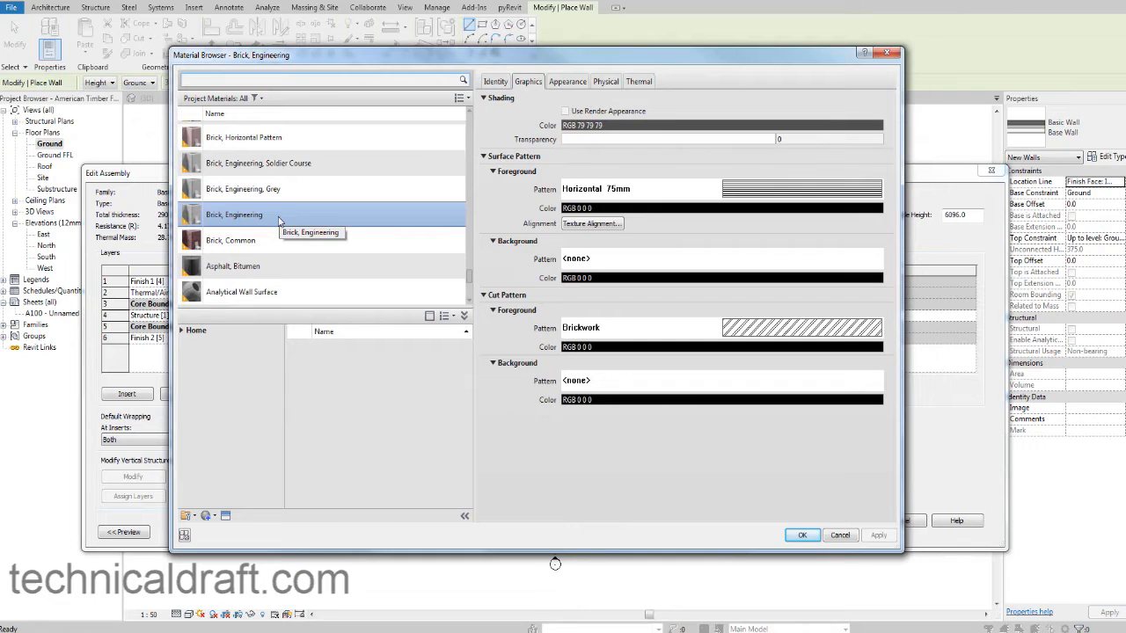
pyautogui.click(269, 80)
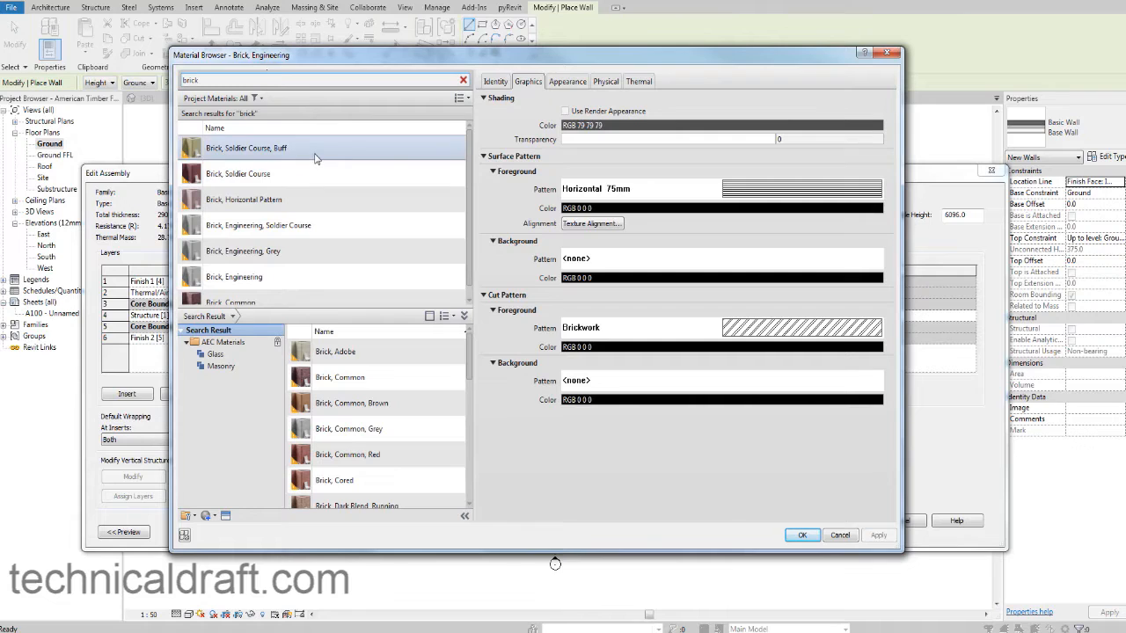
pyautogui.scroll(-1, 296, 185)
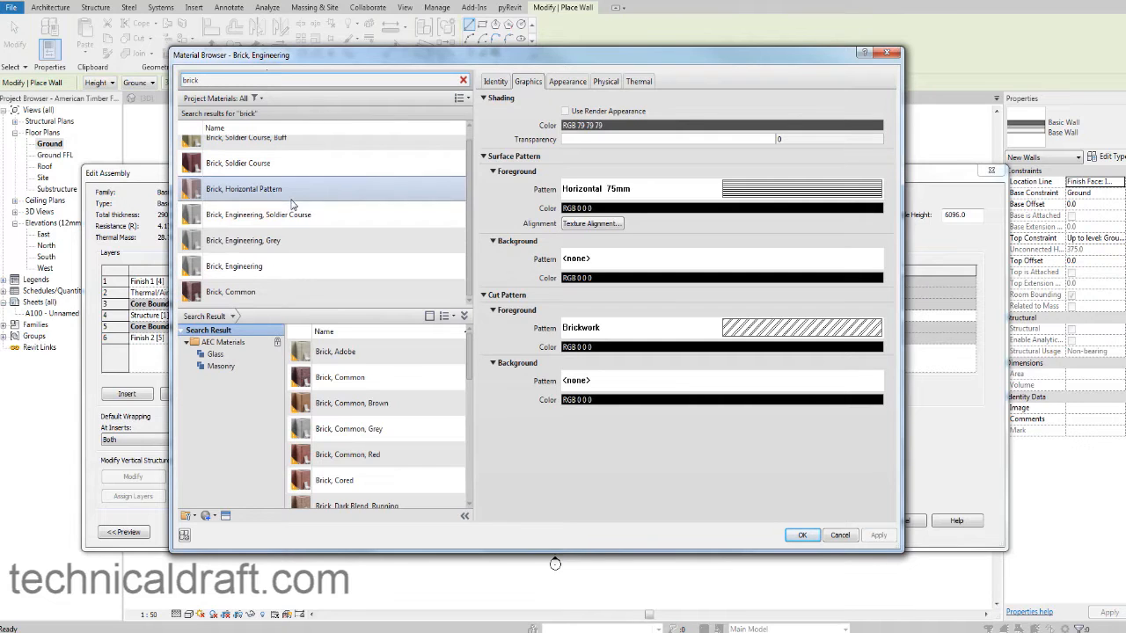
pyautogui.click(275, 267)
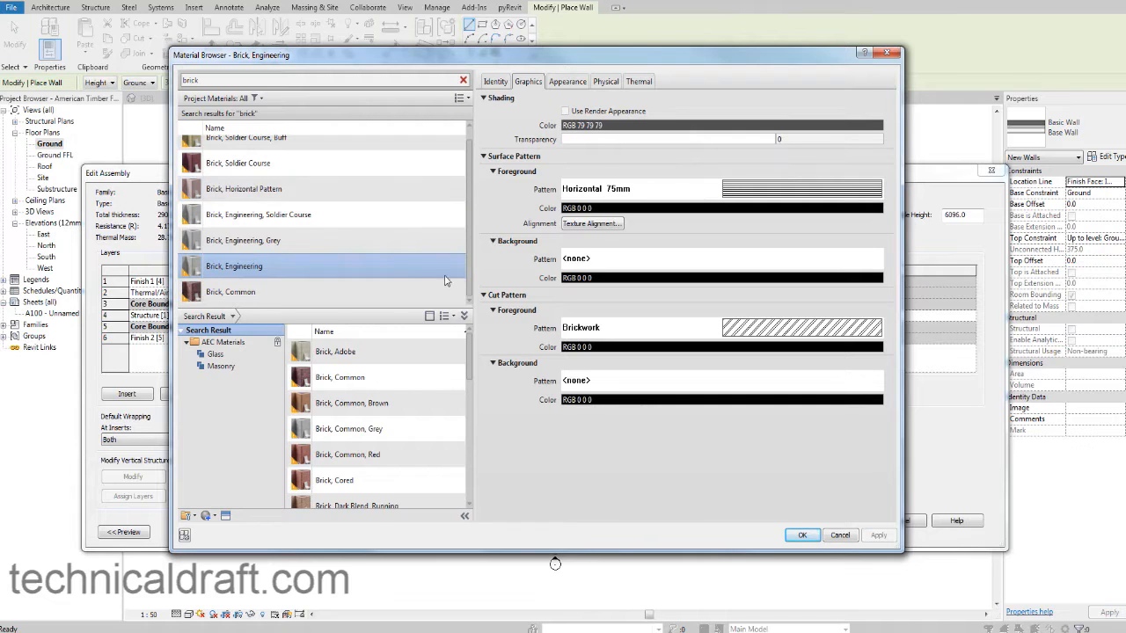
pyautogui.scroll(1, 352, 220)
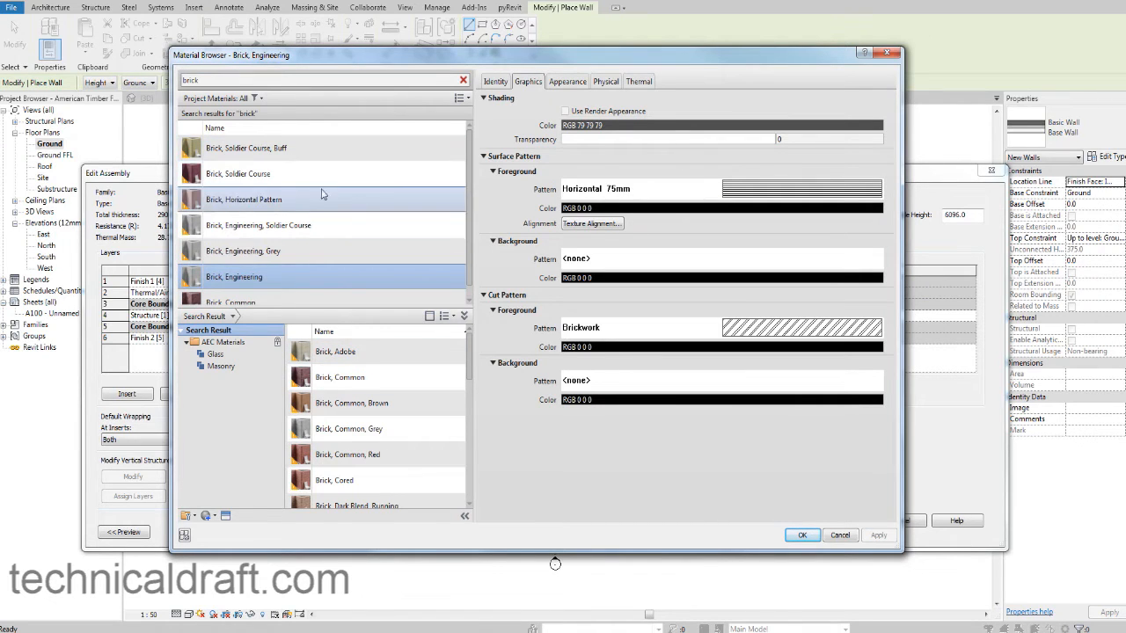
pyautogui.scroll(-1, 352, 212)
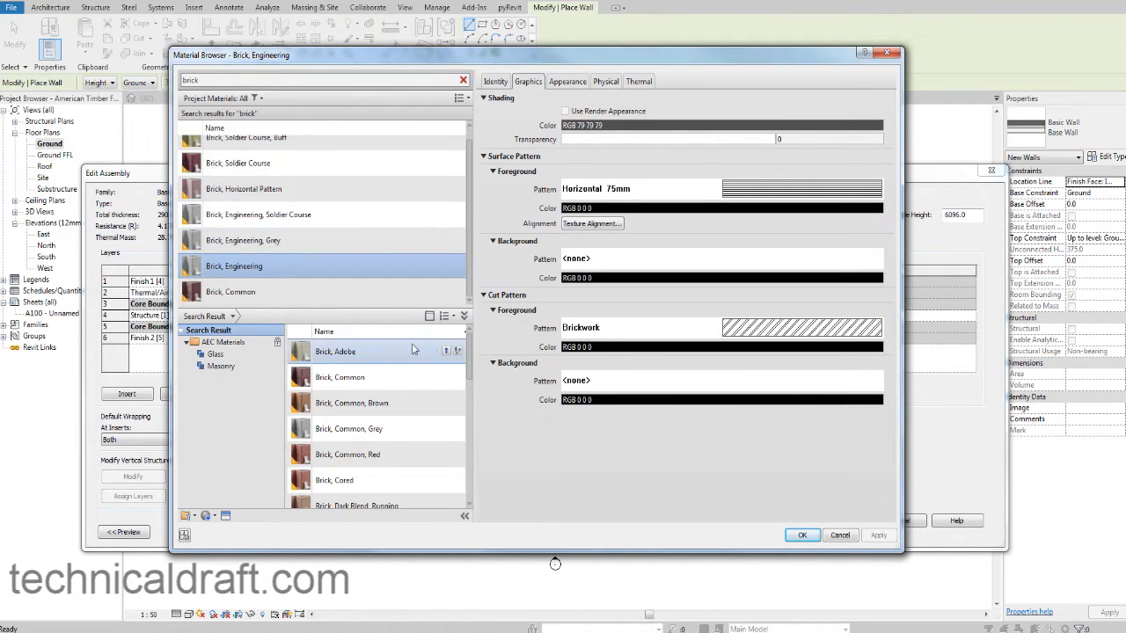
# Step: Inspect the Brick, Adobe and Glass Brick library materials, discard any material change, and close the Base Wall structure and type settings
pyautogui.click(366, 356)
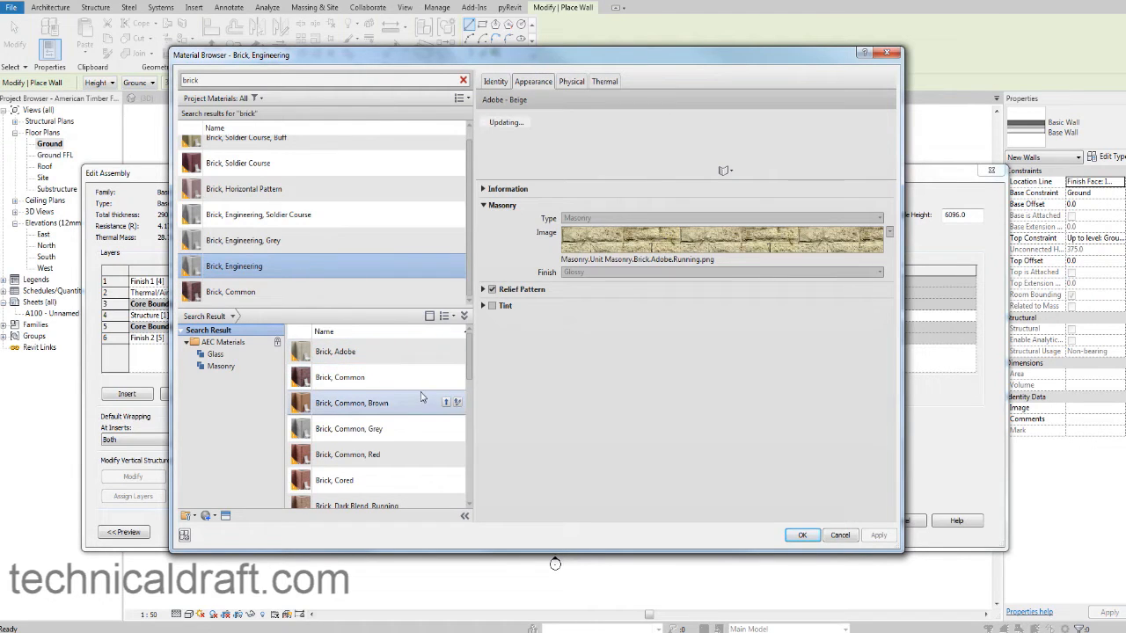
pyautogui.scroll(-1, 387, 414)
pyautogui.scroll(-4, 387, 413)
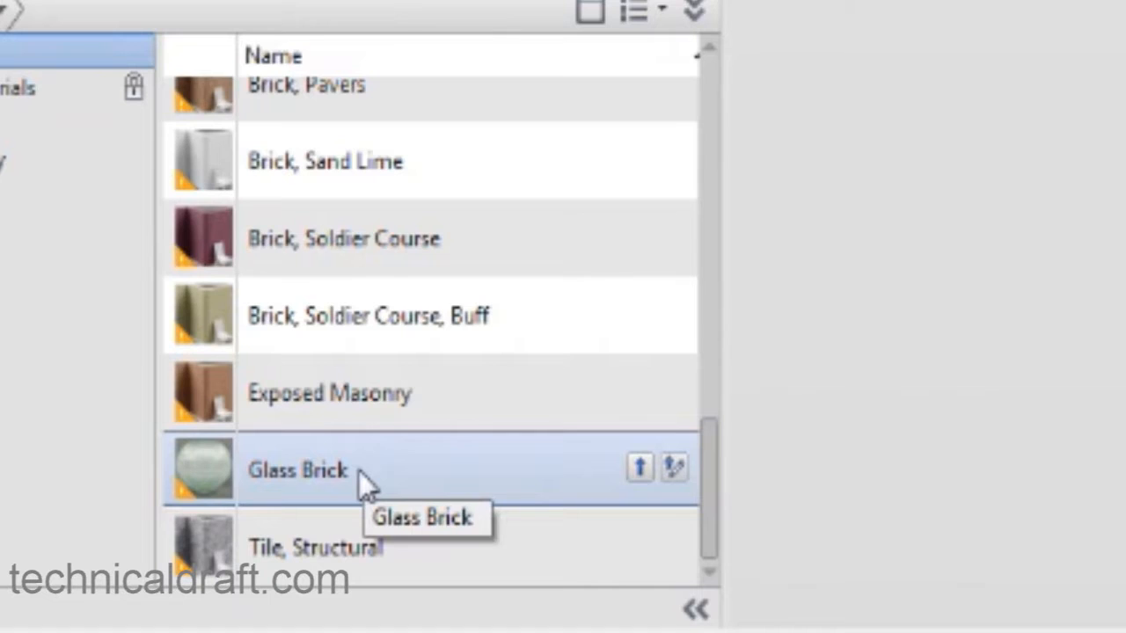
pyautogui.click(358, 471)
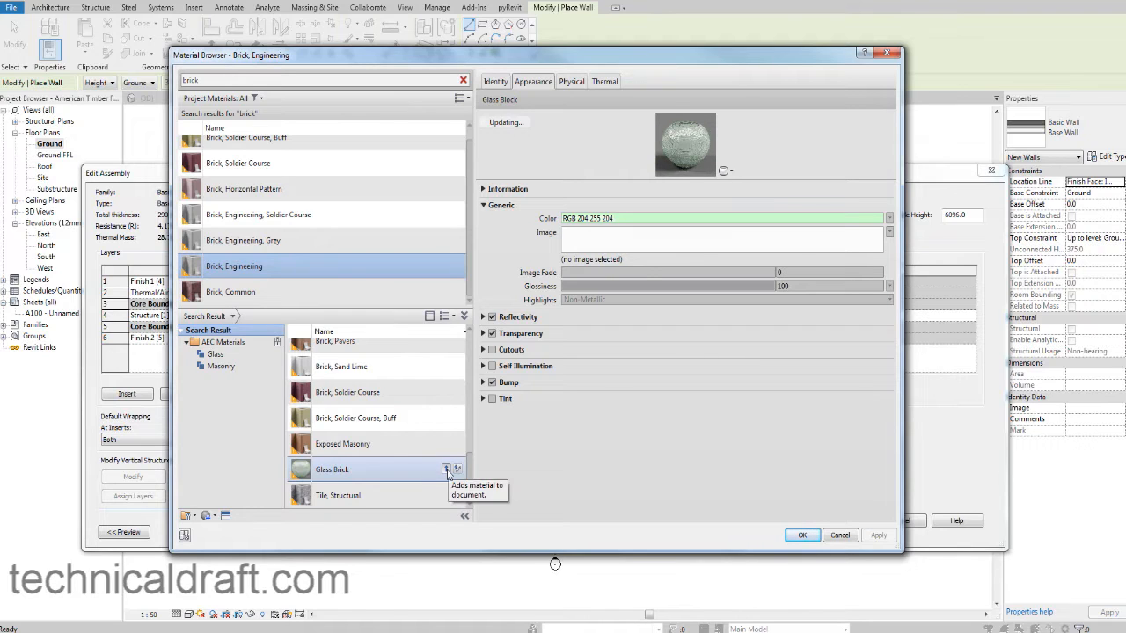
pyautogui.click(447, 472)
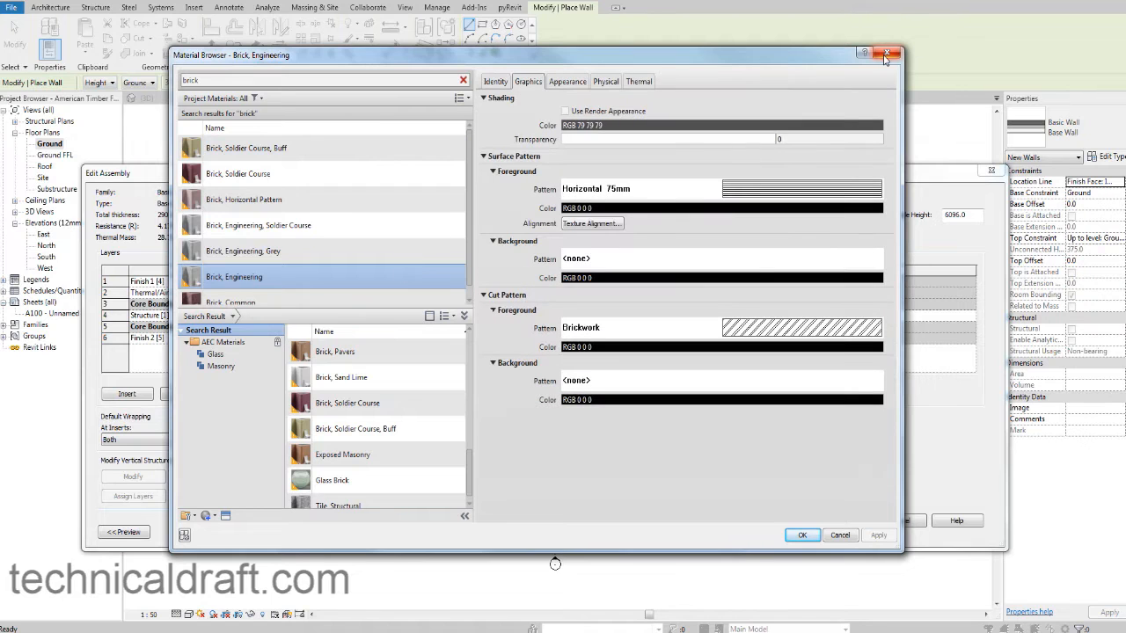
pyautogui.click(887, 55)
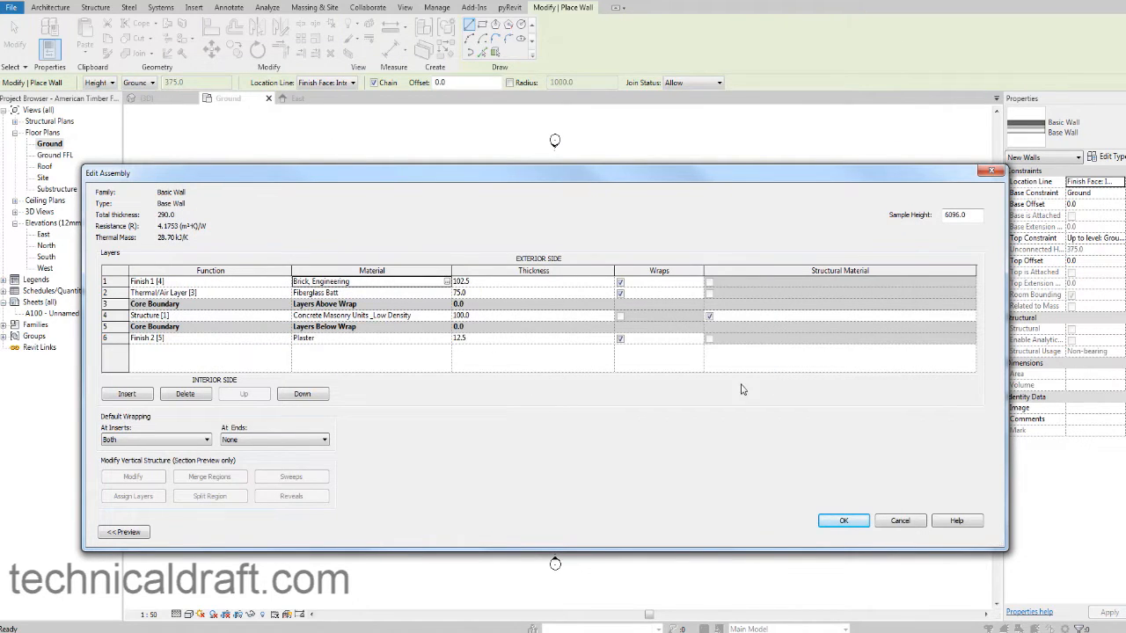
pyautogui.click(861, 525)
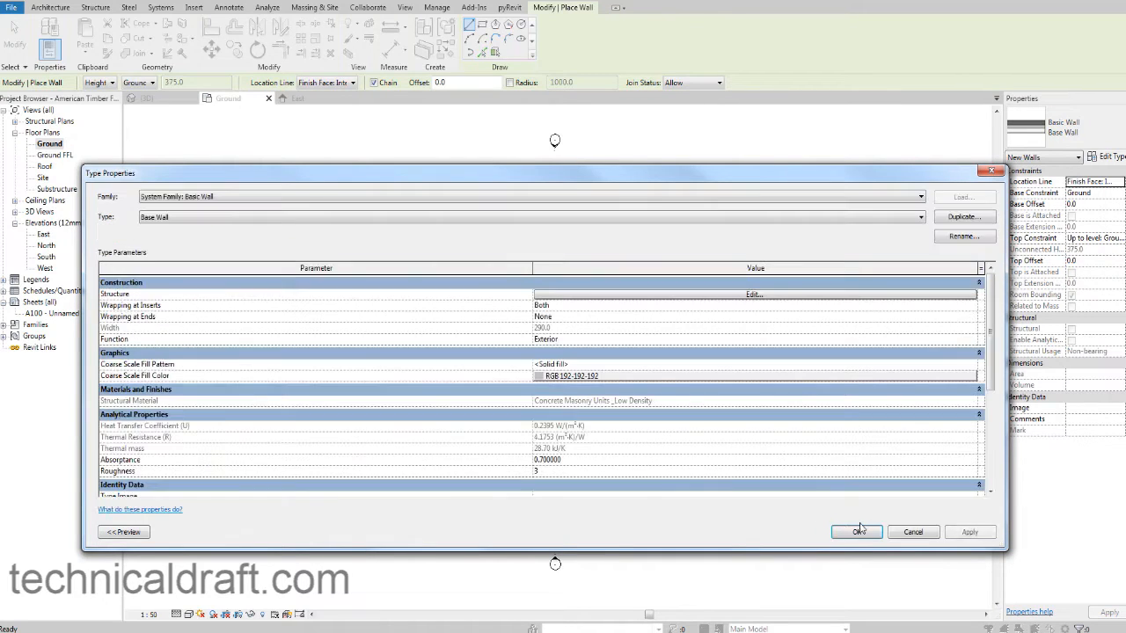
pyautogui.click(875, 532)
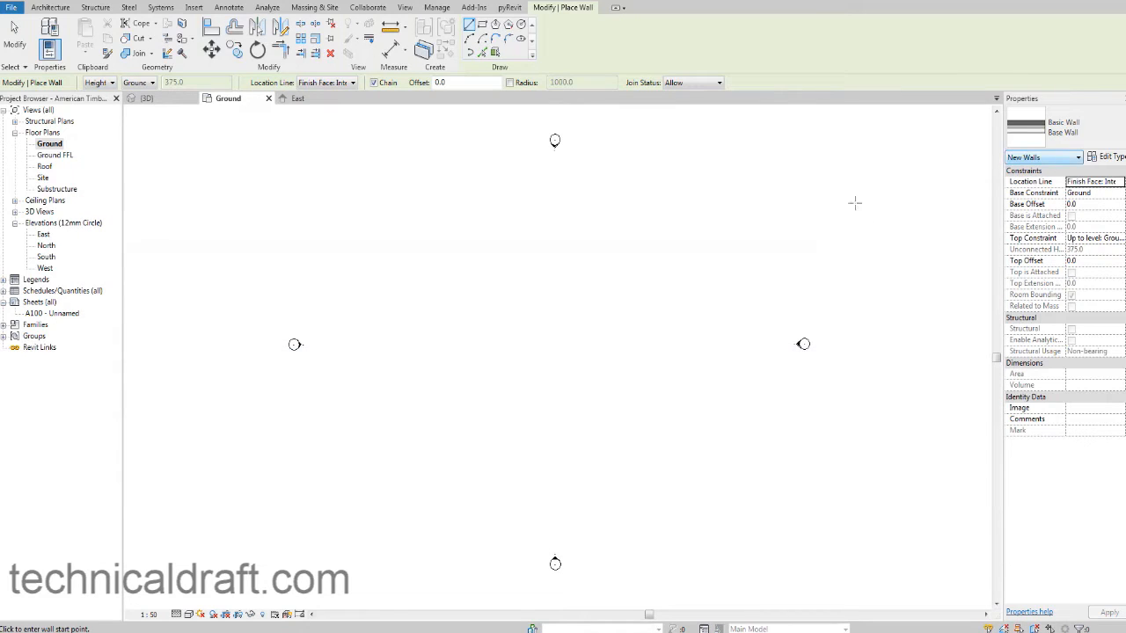
# Step: Set the new walls' height constraint to Ground FFL and their location line to Finish Face: Exterior
pyautogui.moveTo(645, 261); pyautogui.dragTo(634, 241, button='middle')
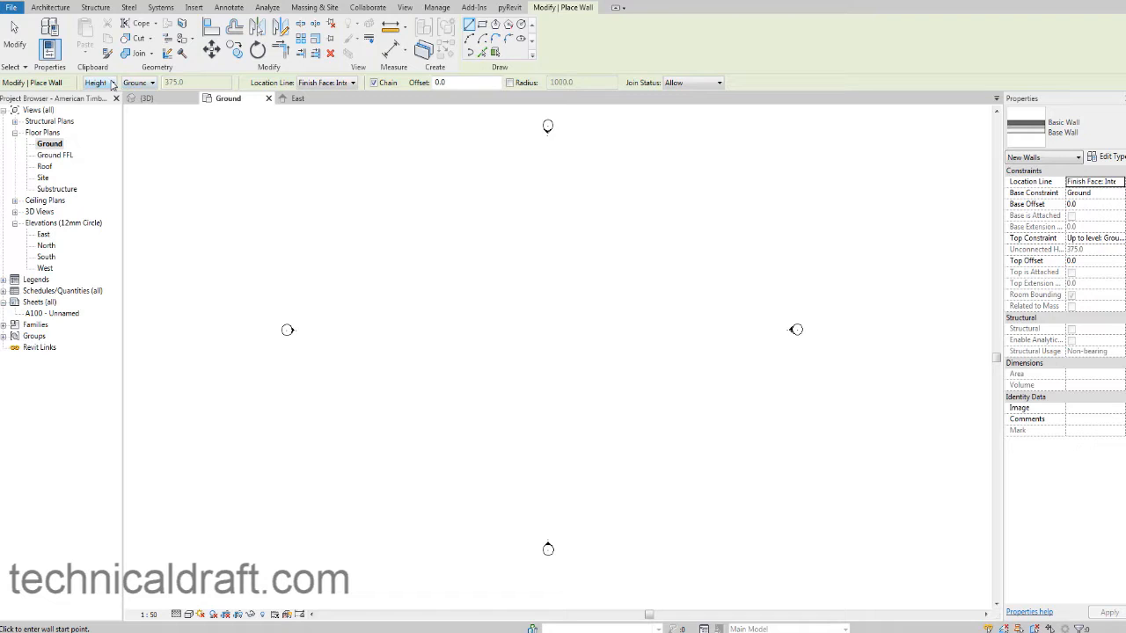
pyautogui.moveTo(413, 301); pyautogui.dragTo(387, 321, button='middle')
pyautogui.click(108, 82)
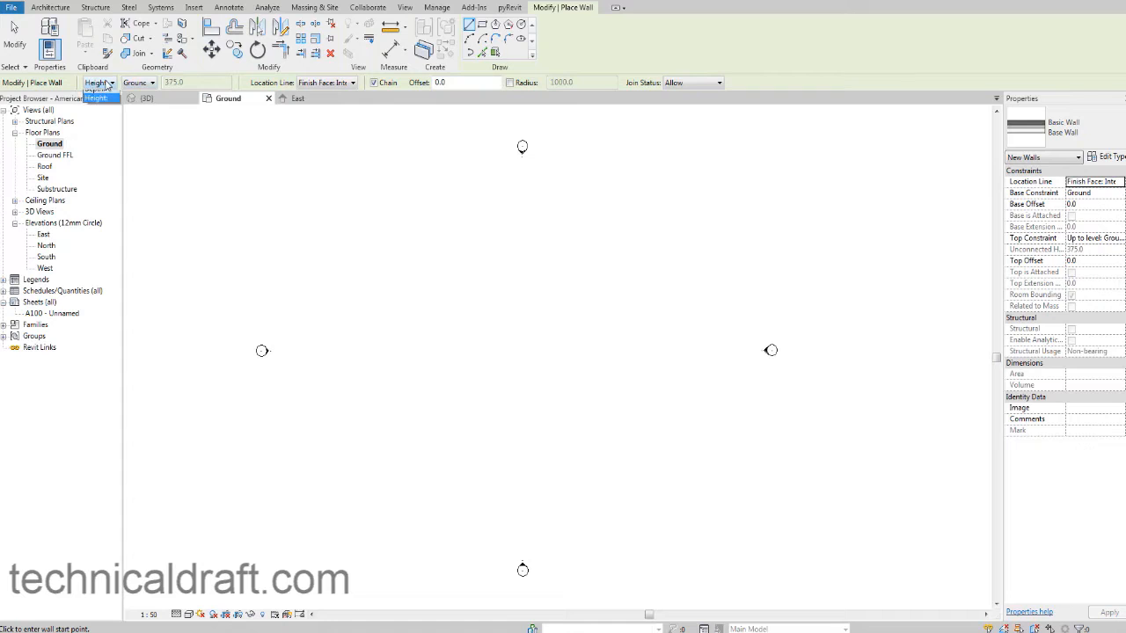
pyautogui.click(113, 105)
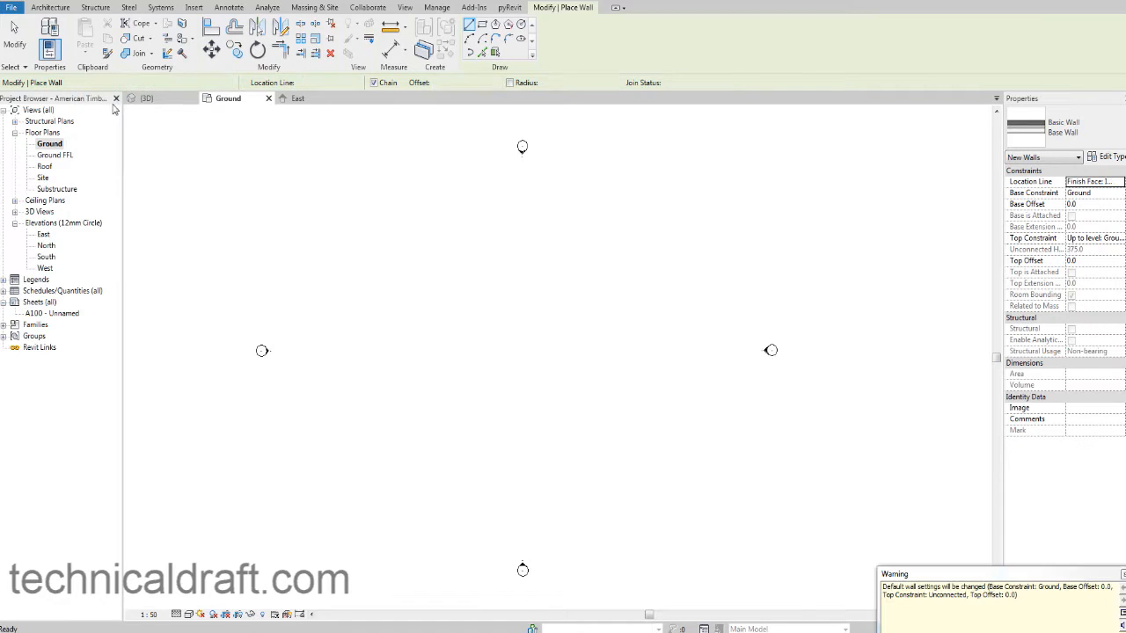
pyautogui.click(149, 82)
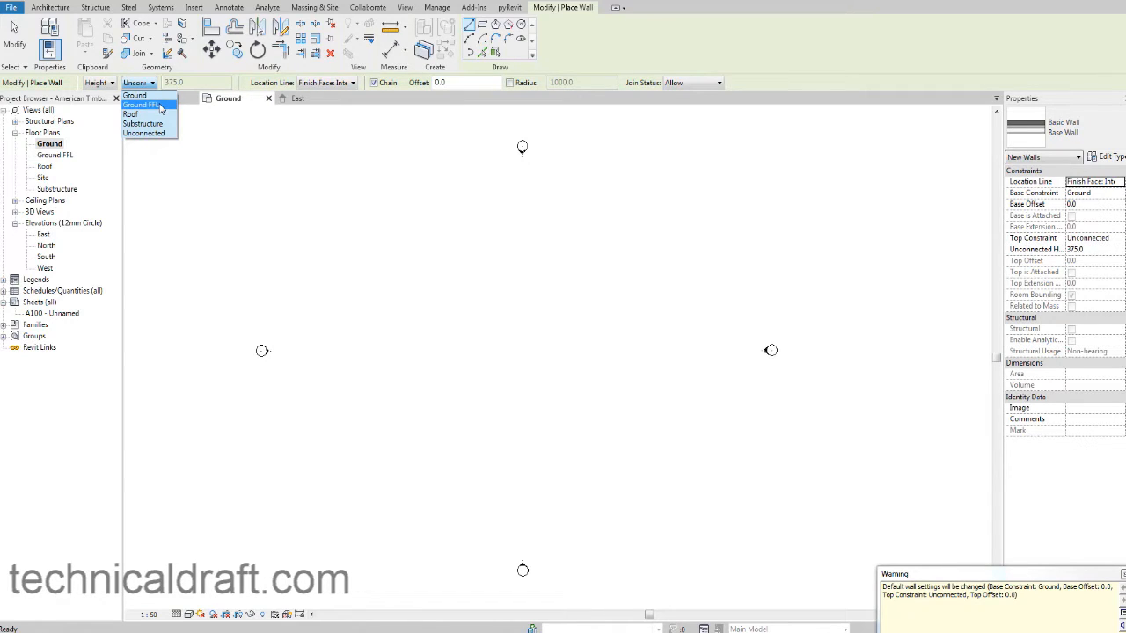
pyautogui.click(160, 105)
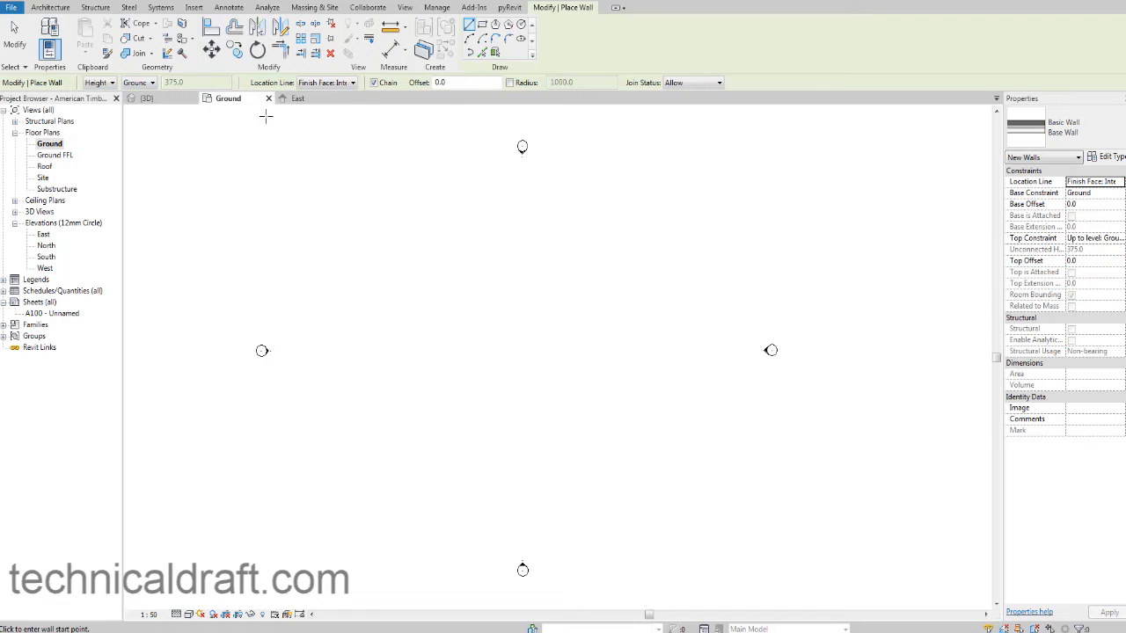
pyautogui.click(324, 83)
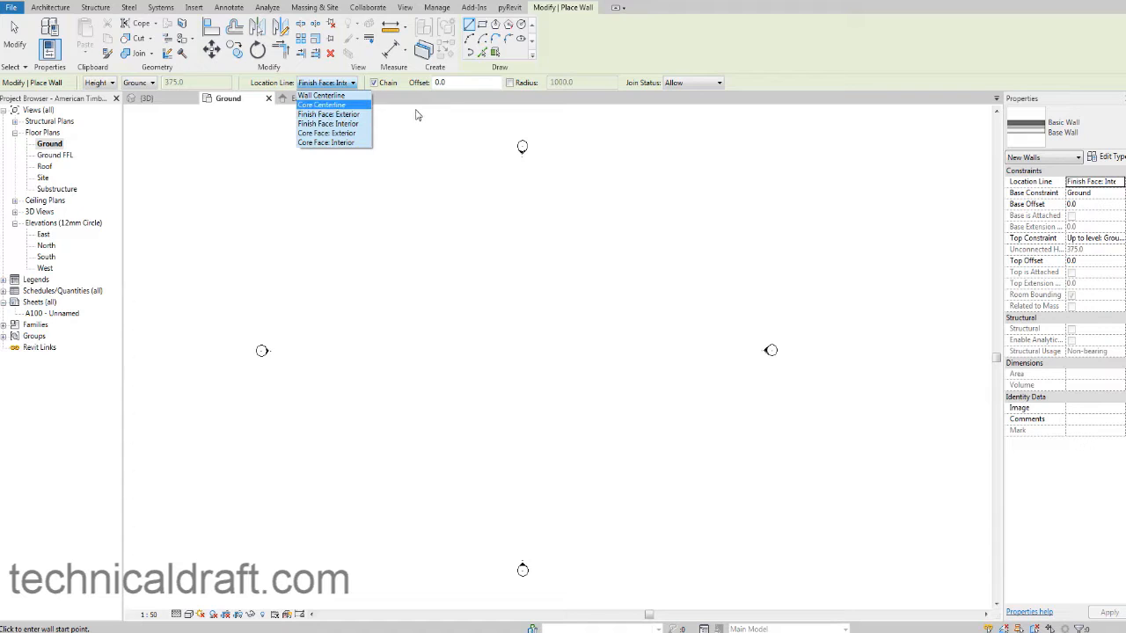
pyautogui.click(365, 114)
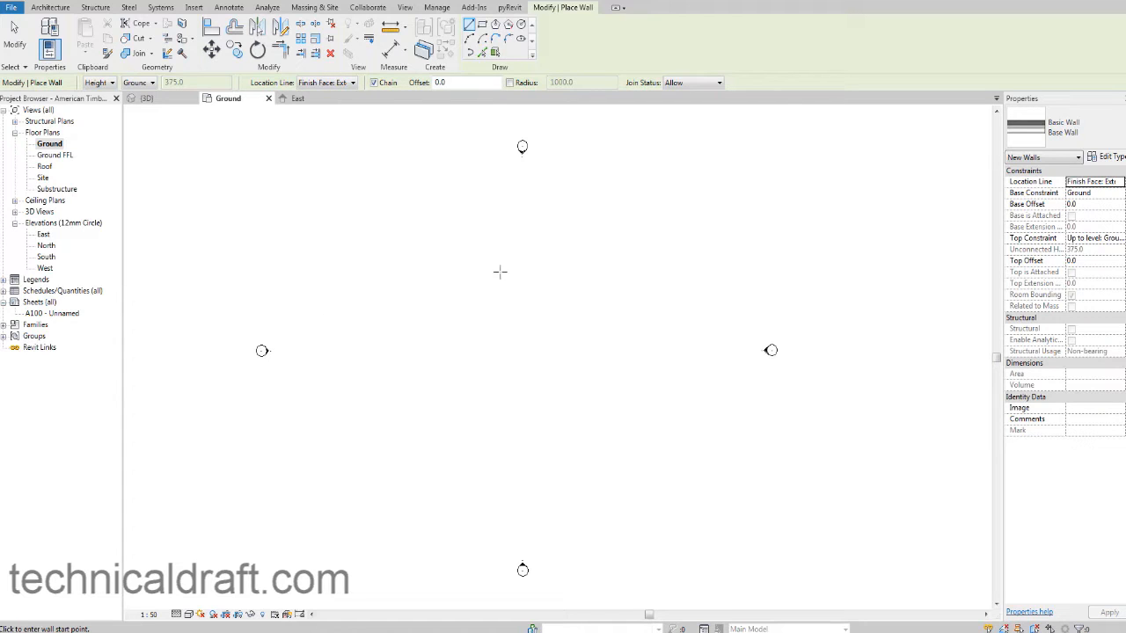
# Step: Draw a horizontal Base Wall 16270 mm long across the upper area between the elevation markers
pyautogui.moveTo(611, 240); pyautogui.dragTo(571, 249, button='middle')
pyautogui.moveTo(526, 214); pyautogui.dragTo(525, 208, button='middle')
pyautogui.moveTo(586, 223); pyautogui.dragTo(565, 237, button='middle')
pyautogui.moveTo(349, 277); pyautogui.dragTo(405, 275, button='middle')
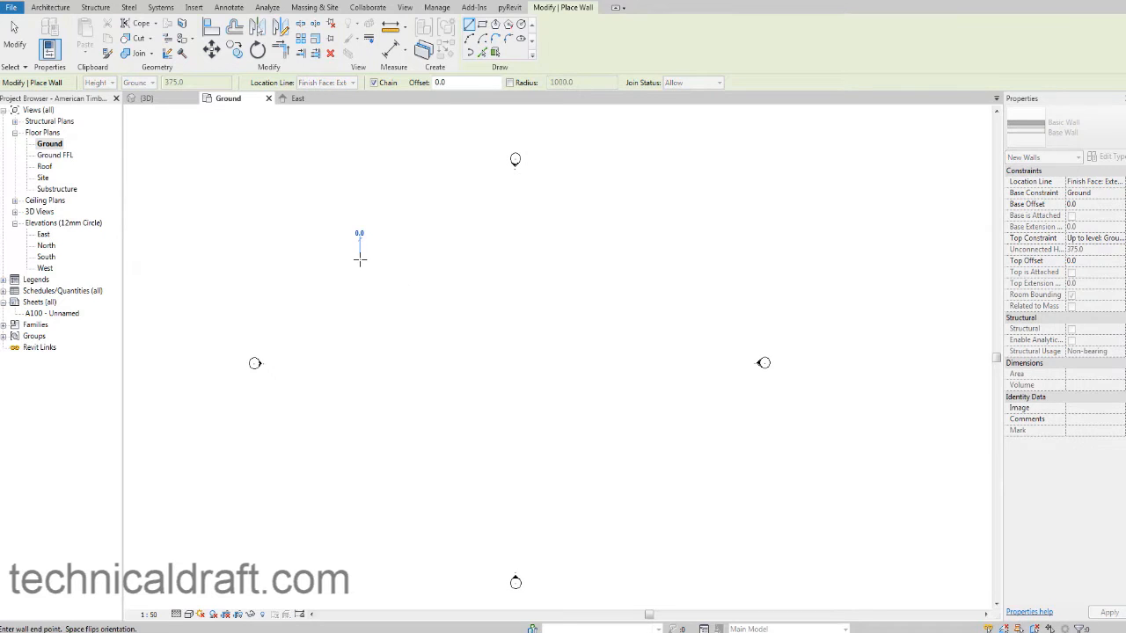
pyautogui.click(359, 259)
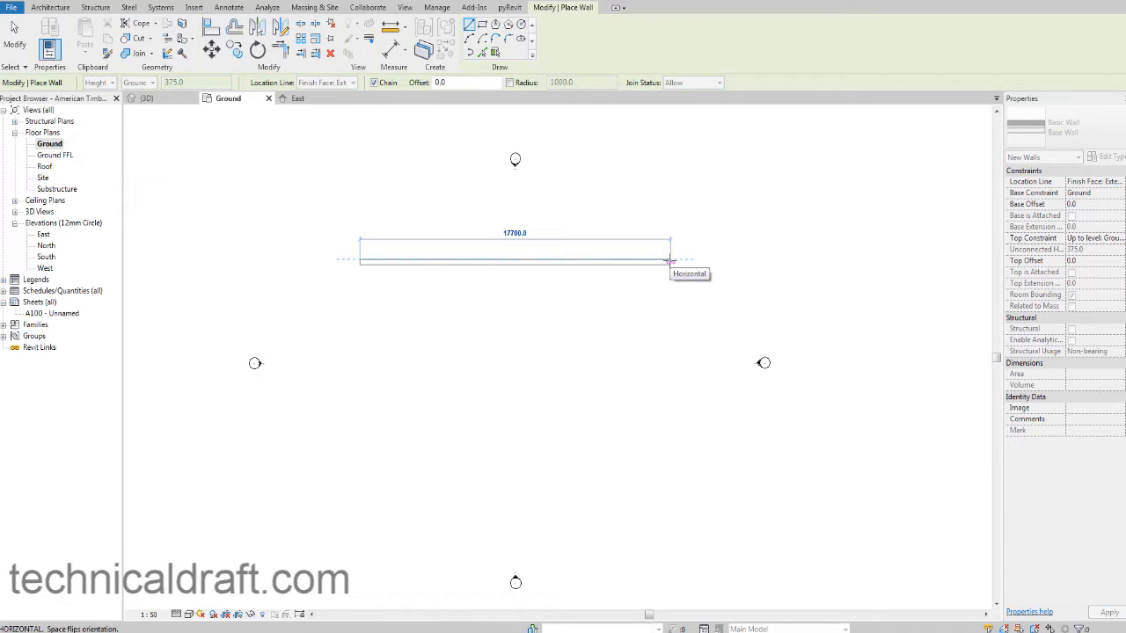
pyautogui.write('16')
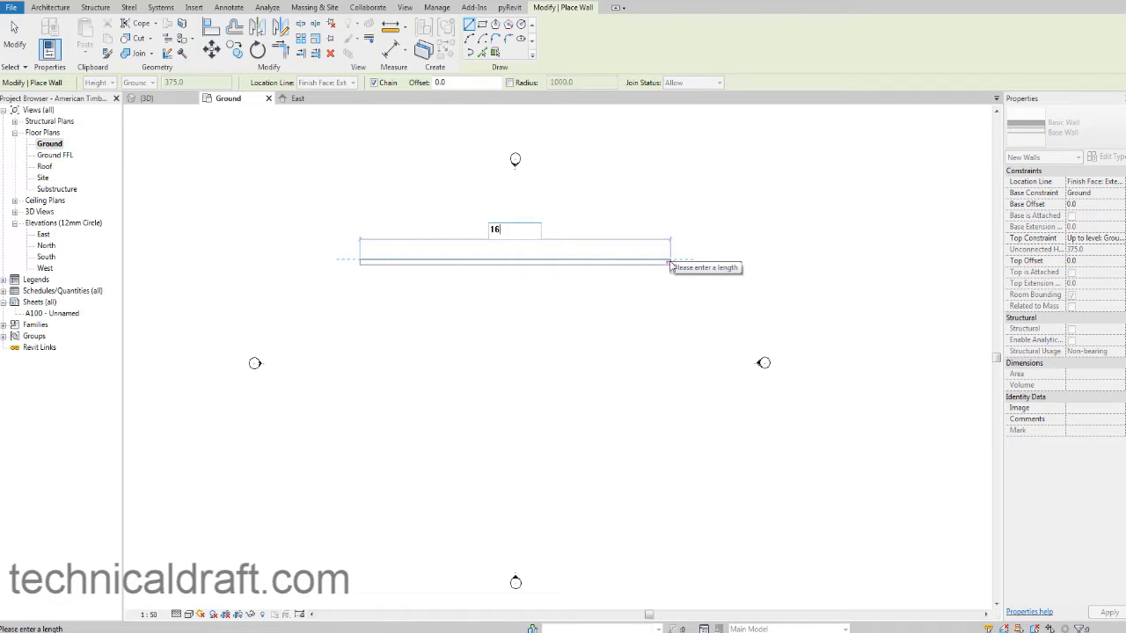
pyautogui.write('270')
pyautogui.press('Return')
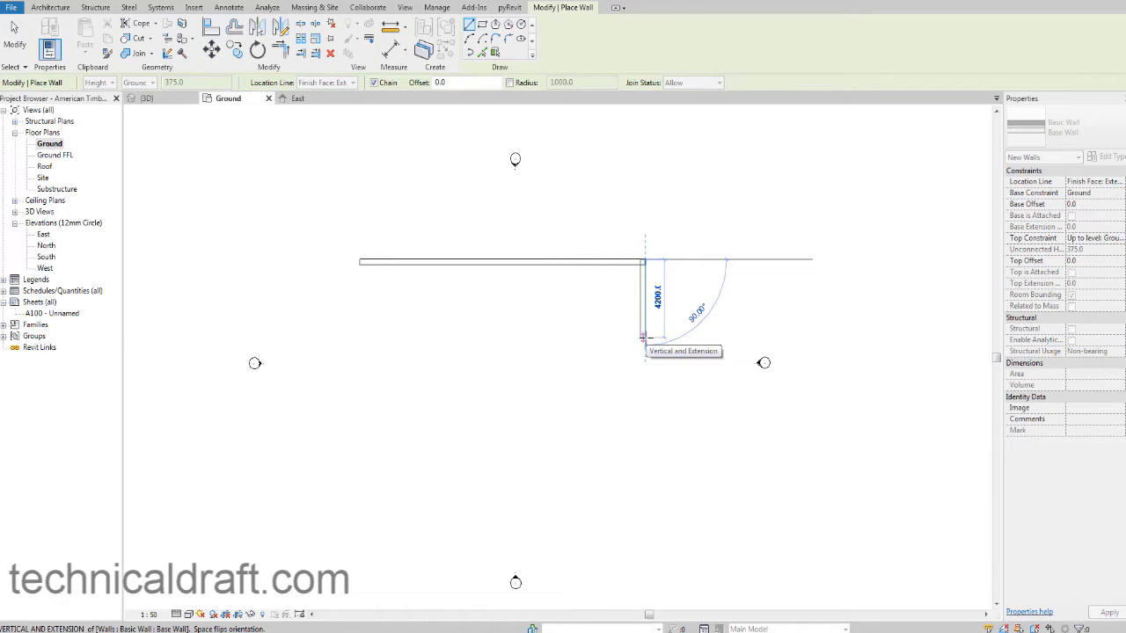
# Step: Continue the Base Wall chain with a 9780 mm wall down the east side and a 7590 mm wall back west along the front
pyautogui.write('9700')
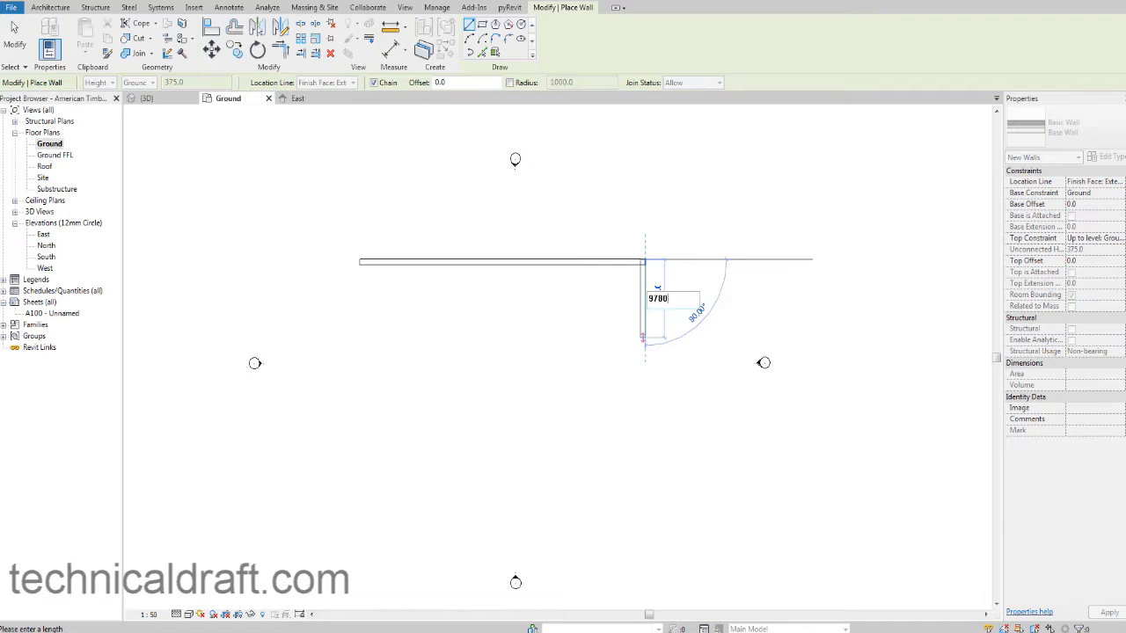
pyautogui.write('80')
pyautogui.press('Return')
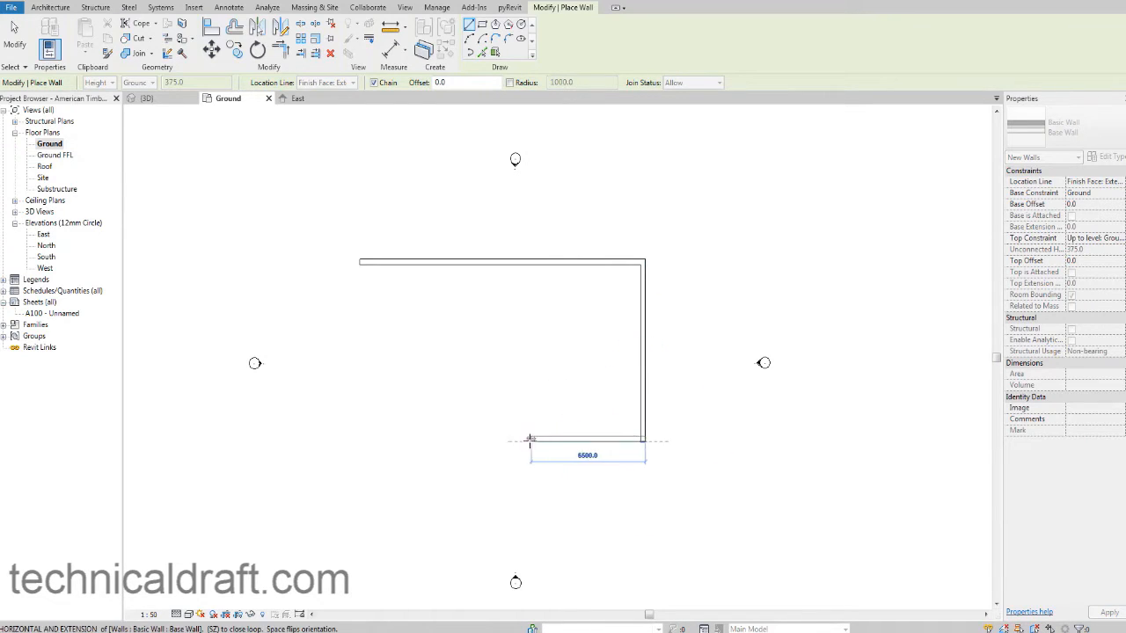
pyautogui.write('7')
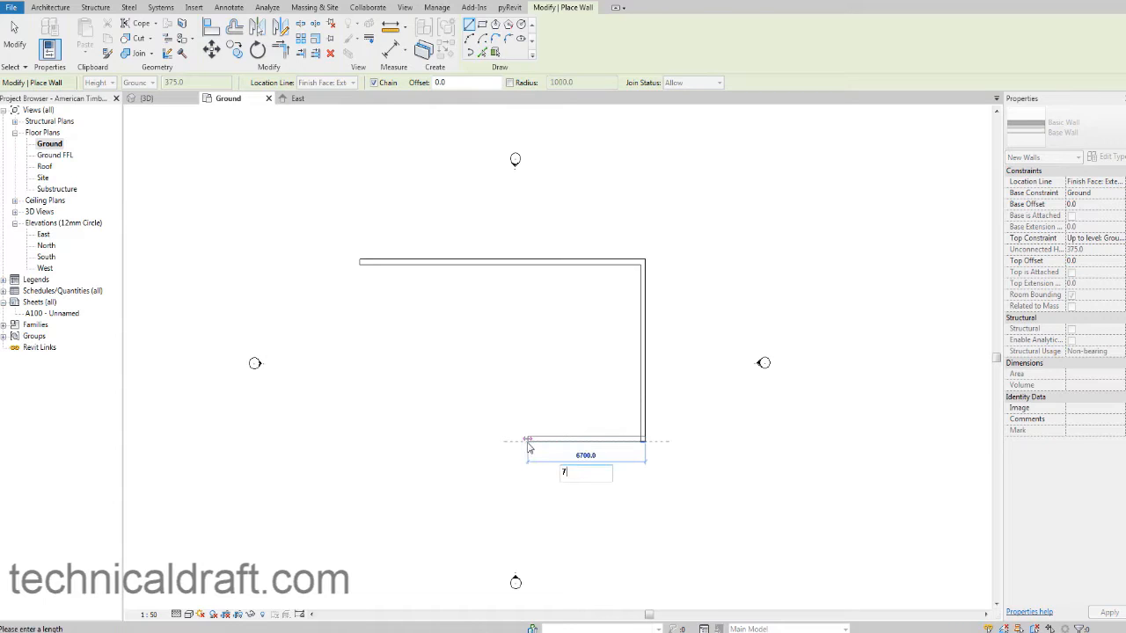
pyautogui.write('590')
pyautogui.press('Return')
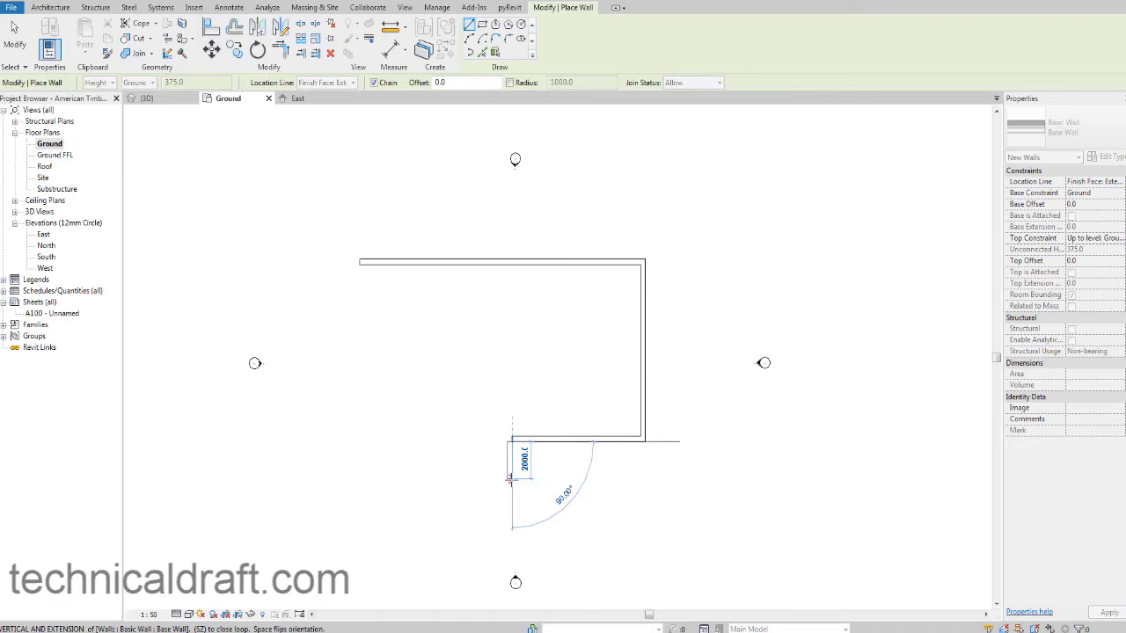
# Step: Draw the front projection with walls running 1200 mm outward, 4500 mm west and 1200 mm back to the front wall line
pyautogui.scroll(2, 510, 480)
pyautogui.write('1200')
pyautogui.press('Return')
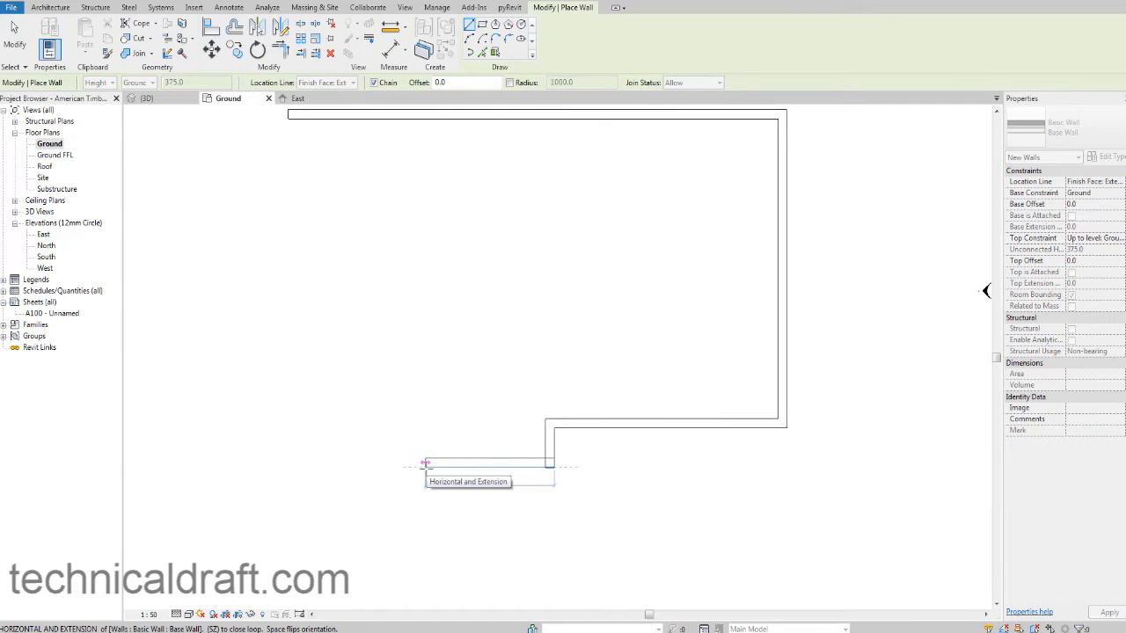
pyautogui.write('4300')
pyautogui.press('Return')
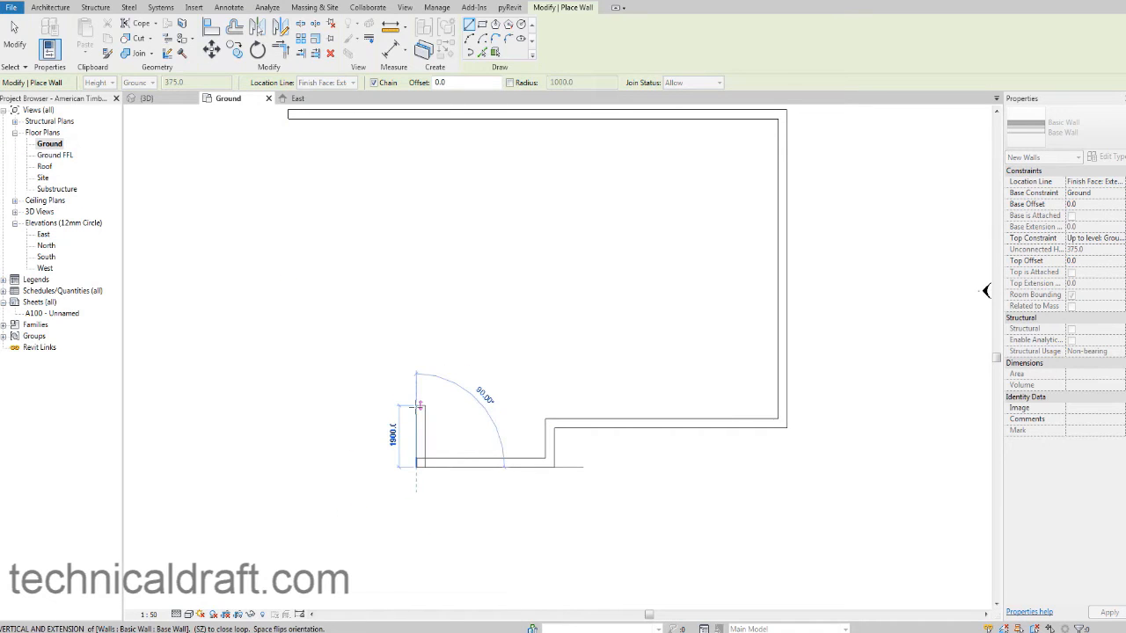
pyautogui.write('1200')
pyautogui.press('Return')
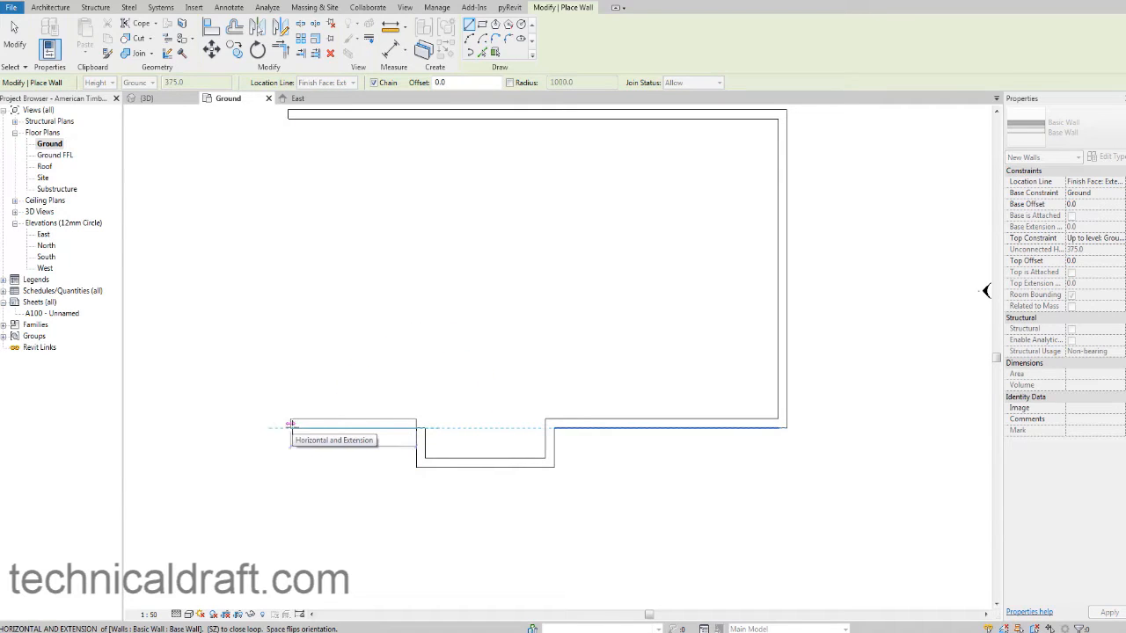
# Step: Draw the remaining 4180 mm front wall and close the outline with a vertical wall up to the first wall's start point
pyautogui.write('4180')
pyautogui.press('Return')
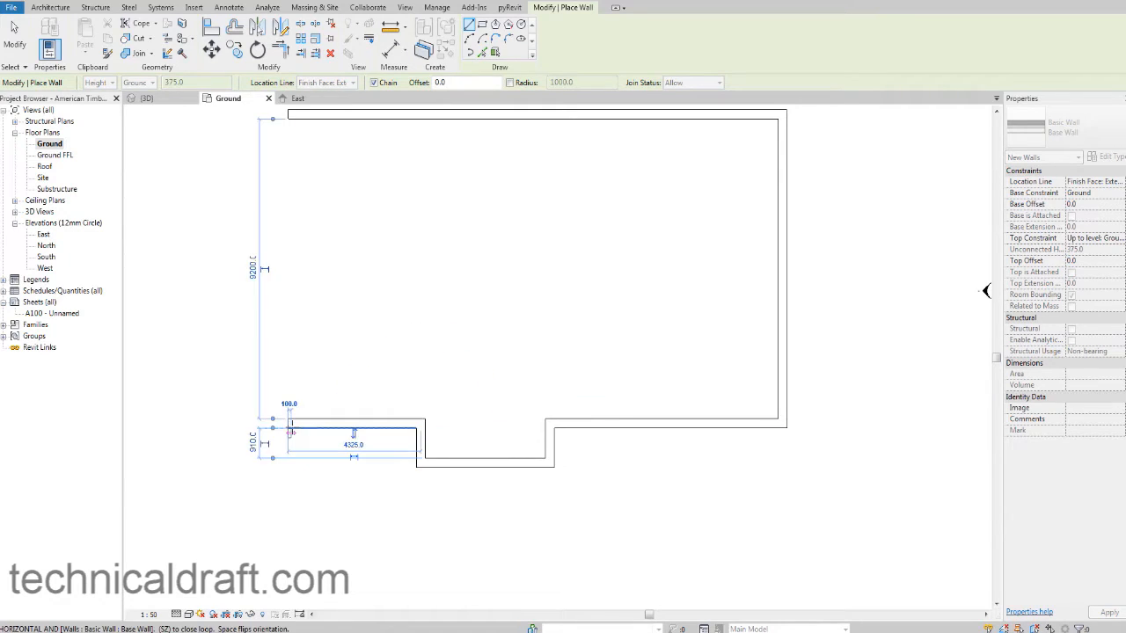
pyautogui.scroll(-2, 308, 341)
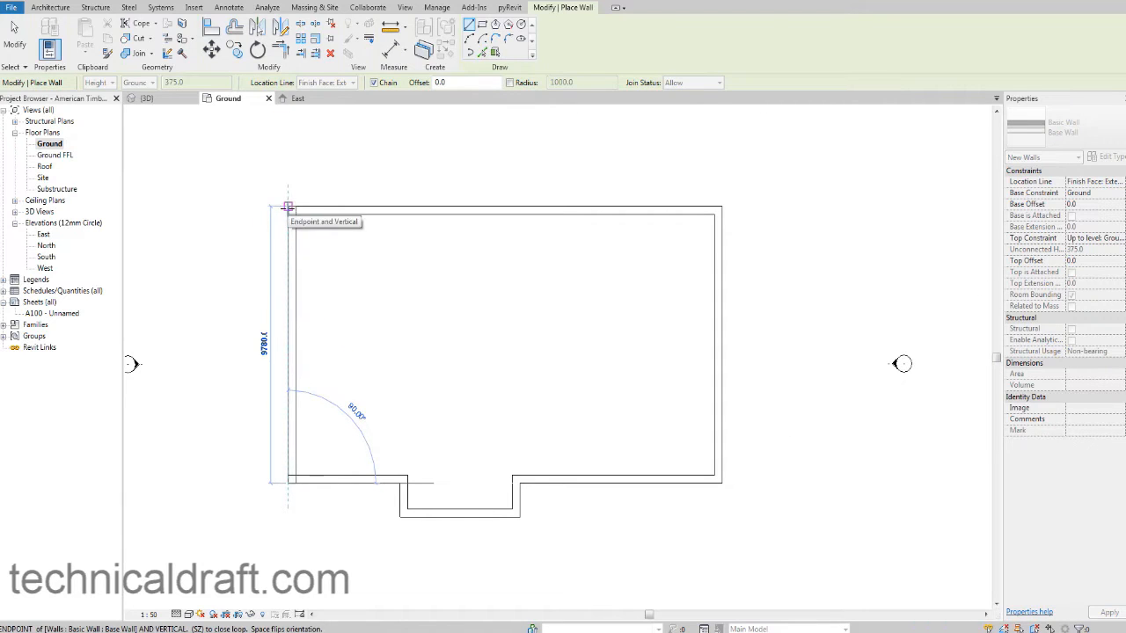
pyautogui.click(288, 210)
pyautogui.moveTo(482, 333); pyautogui.dragTo(480, 348, button='middle')
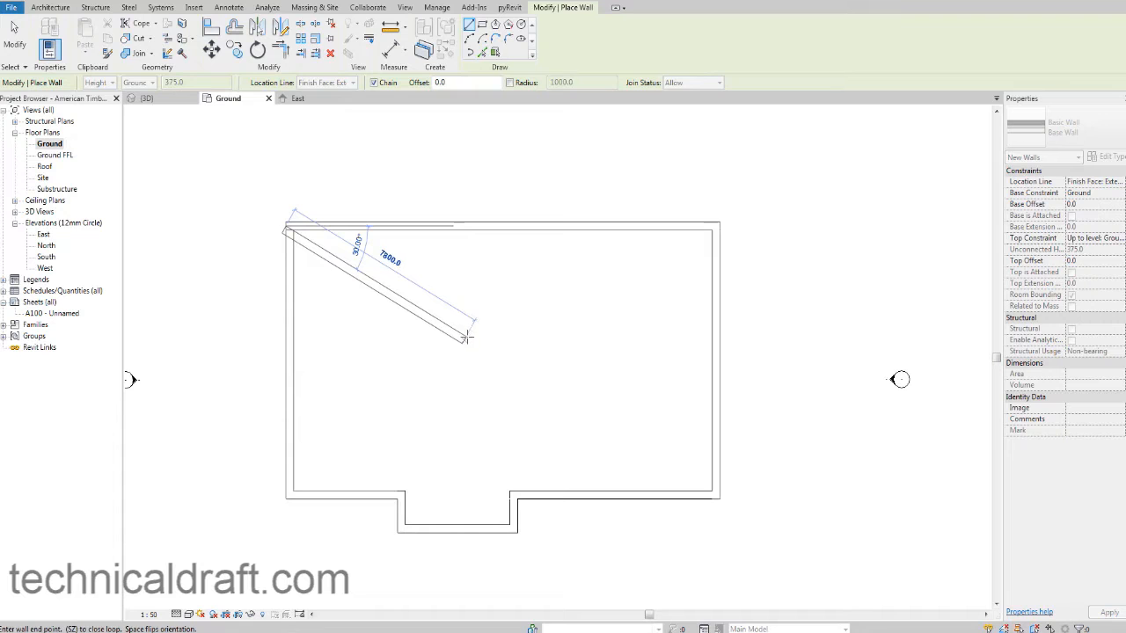
pyautogui.press('Escape')
pyautogui.press('Escape')
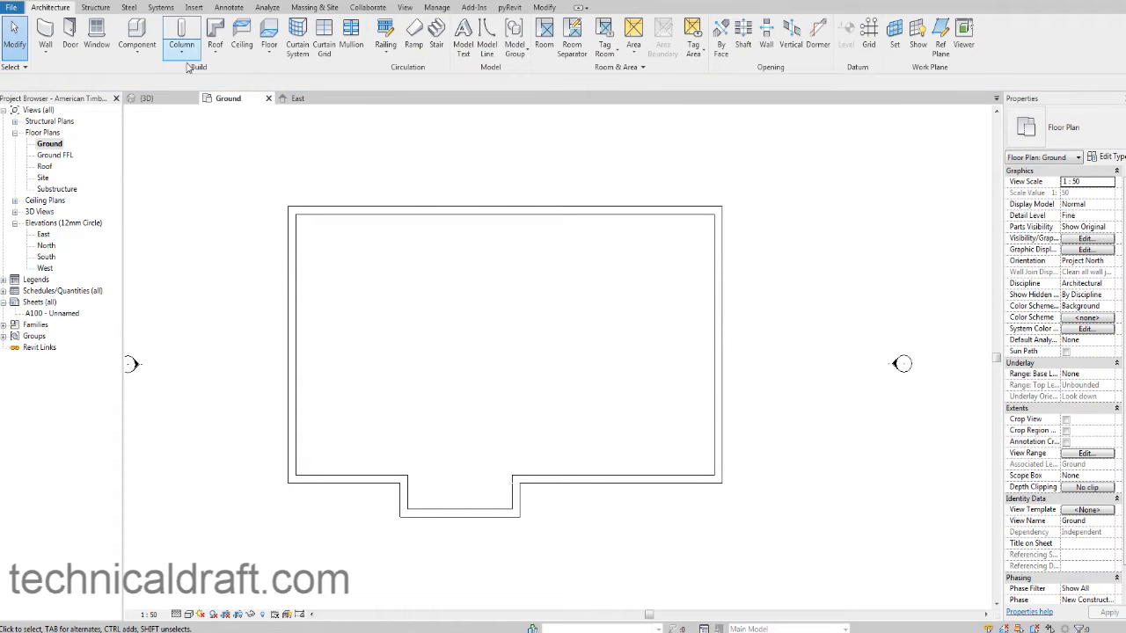
# Step: Examine the closed Base Wall outline and its coursed exterior face at a corner in the 3D view
pyautogui.click(143, 98)
pyautogui.keyDown('shift'); pyautogui.moveTo(522, 359); pyautogui.dragTo(531, 401, button='middle'); pyautogui.keyUp('shift')
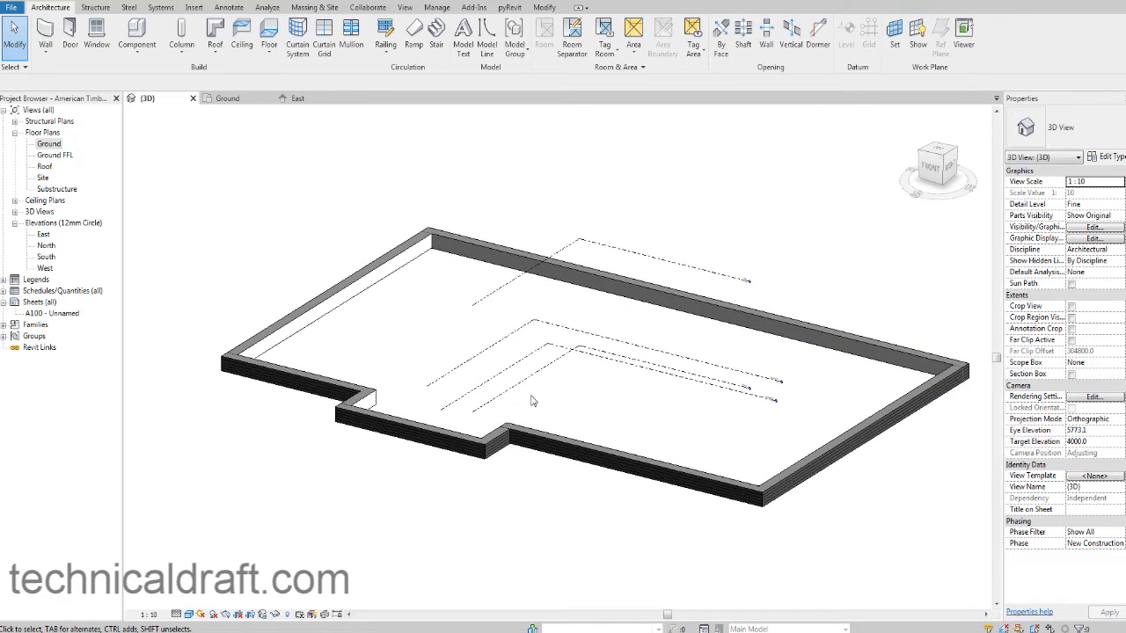
pyautogui.scroll(2, 500, 394)
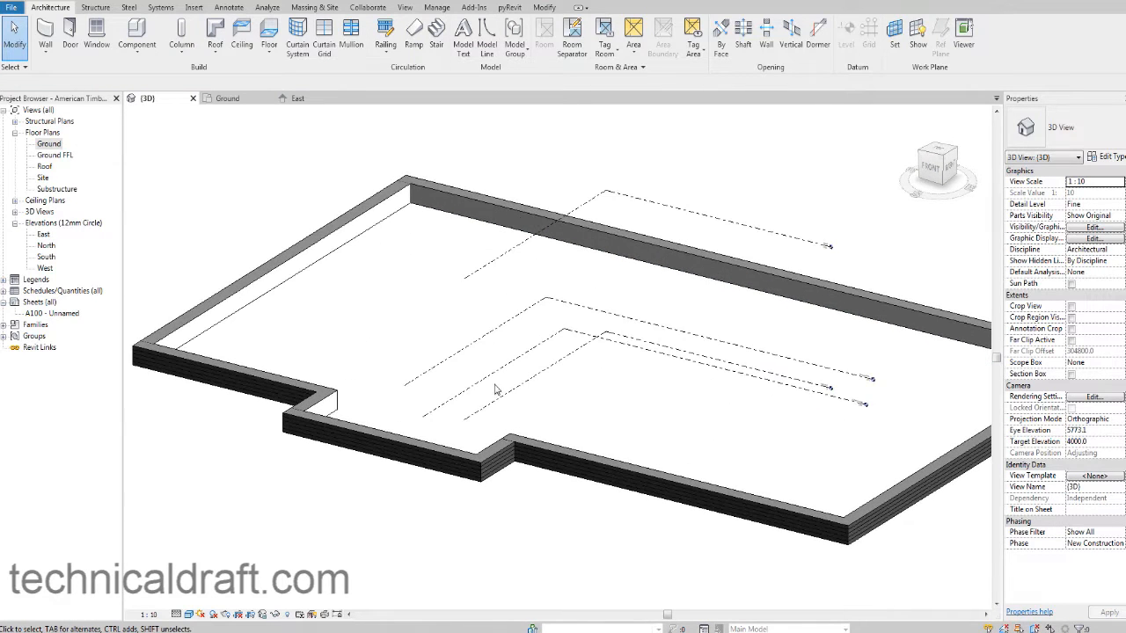
pyautogui.scroll(6, 523, 394)
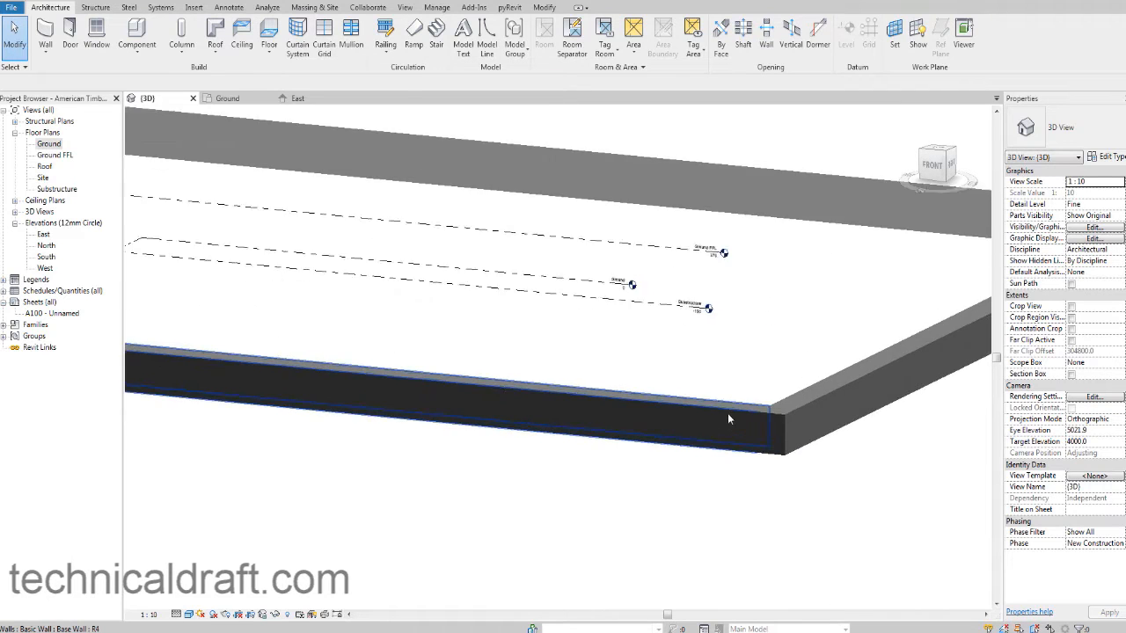
pyautogui.scroll(1, 728, 414)
pyautogui.moveTo(727, 415); pyautogui.dragTo(644, 364, button='middle')
pyautogui.keyDown('shift'); pyautogui.moveTo(676, 451); pyautogui.dragTo(654, 474, button='middle'); pyautogui.keyUp('shift')
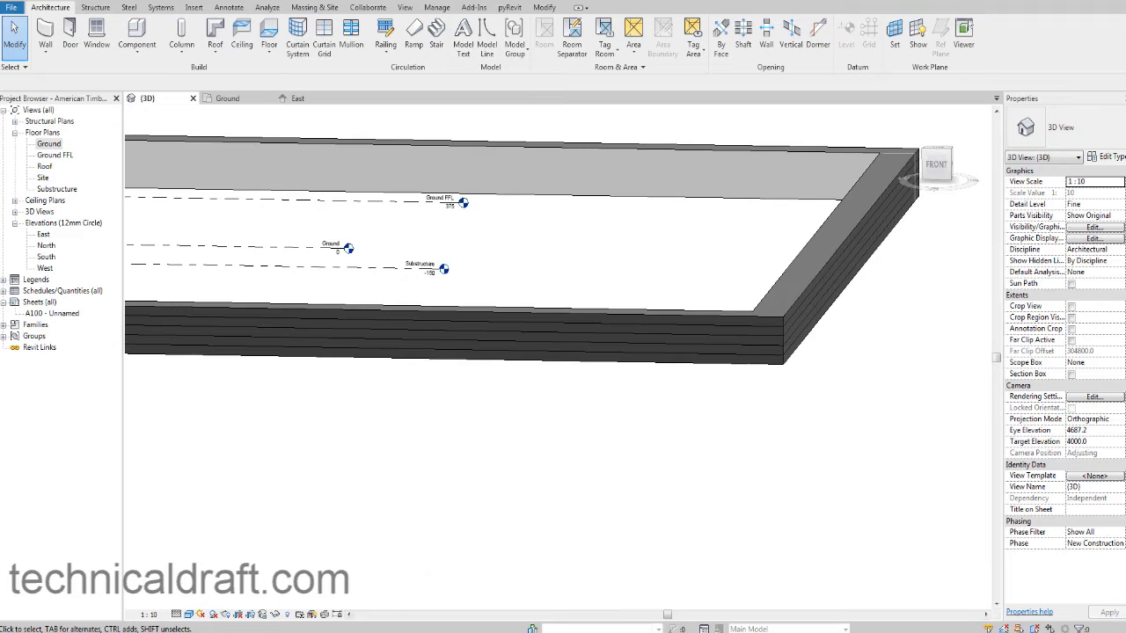
# Step: Compare the modelled base walls with the brick plinth in the reference house photo
pyautogui.click(370, 632)
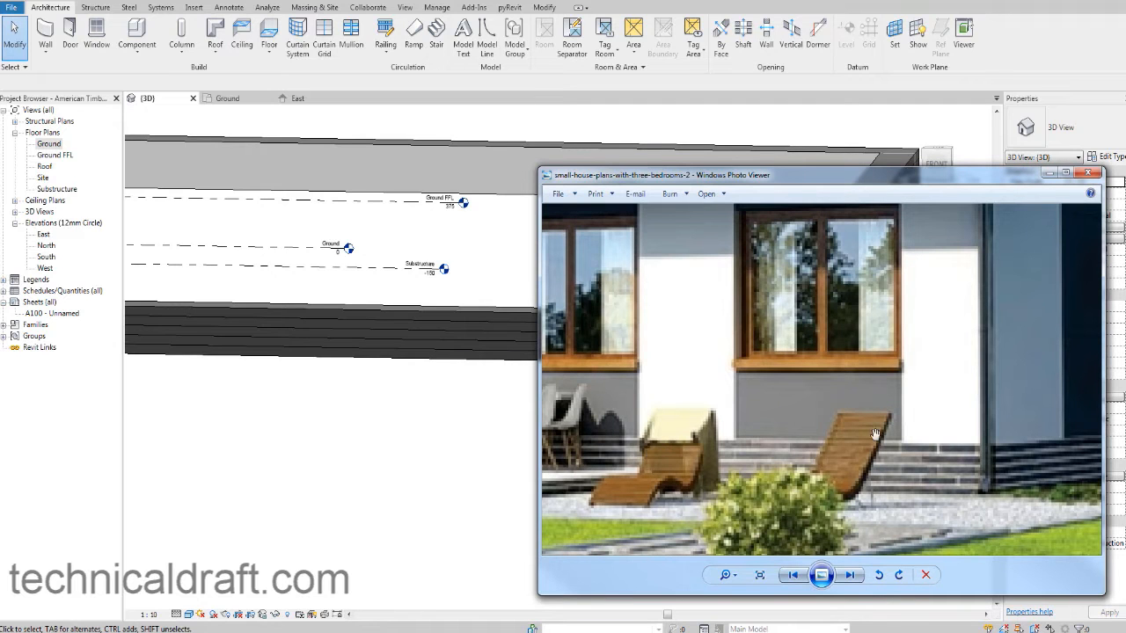
pyautogui.click(617, 2)
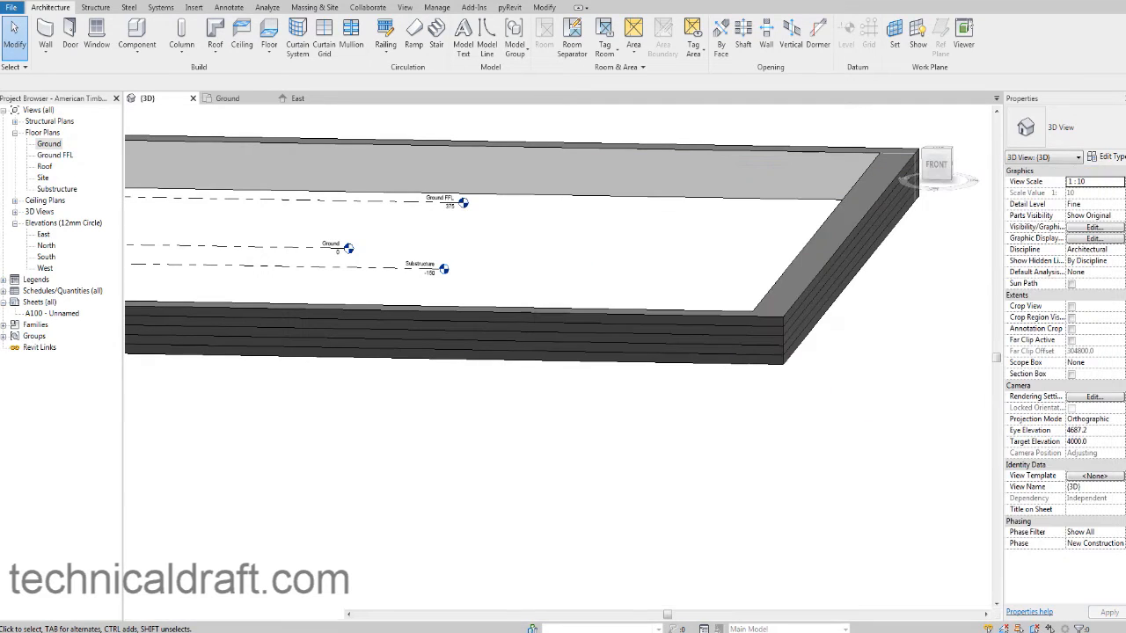
pyautogui.scroll(-4, 607, 272)
pyautogui.keyDown('shift'); pyautogui.moveTo(607, 271); pyautogui.dragTo(688, 339, button='middle'); pyautogui.keyUp('shift')
pyautogui.hotkey('alt', 'Tab')
pyautogui.scroll(-3, 701, 404)
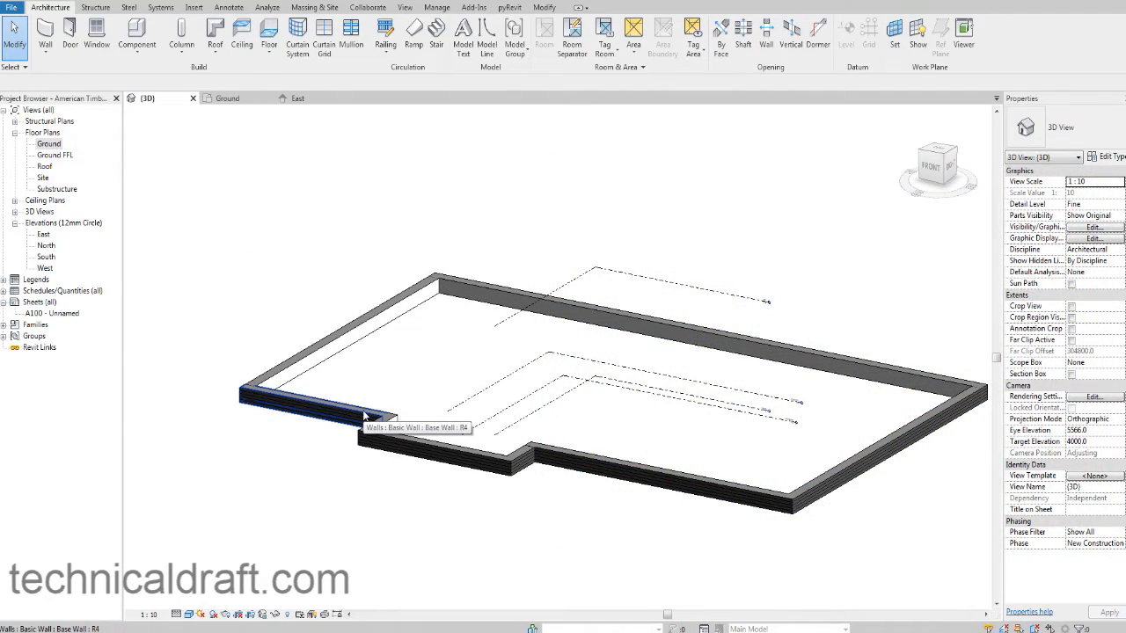
# Step: Select all instances of the Base Wall type in the 3D view and copy them to the clipboard
pyautogui.click(365, 415)
pyautogui.rightClick(365, 415)
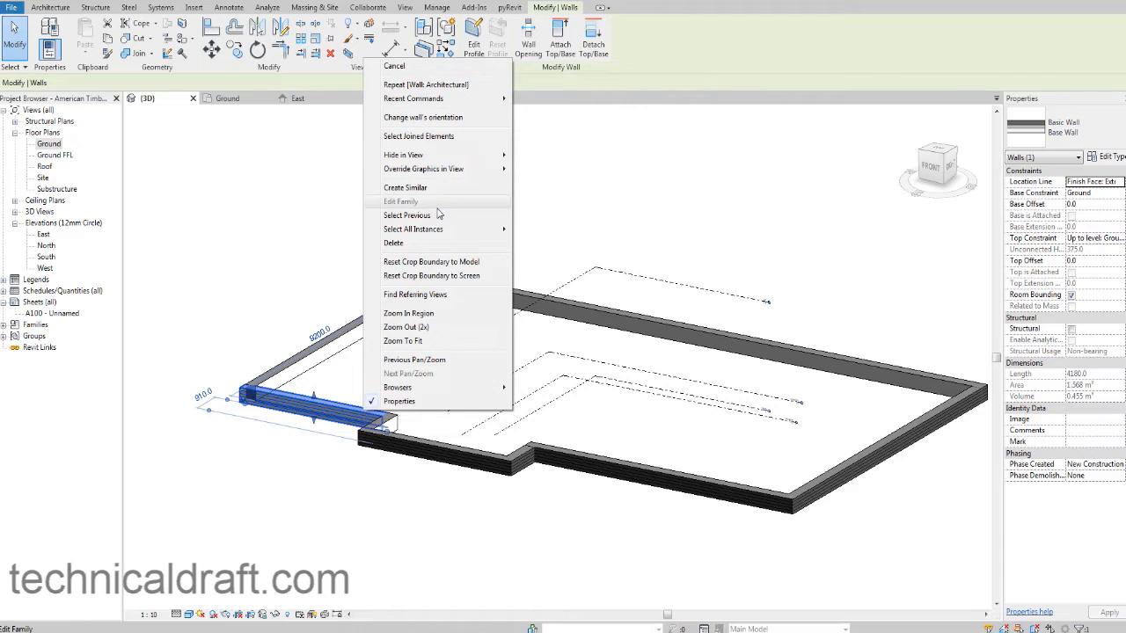
pyautogui.moveTo(461, 232)
pyautogui.click(551, 229)
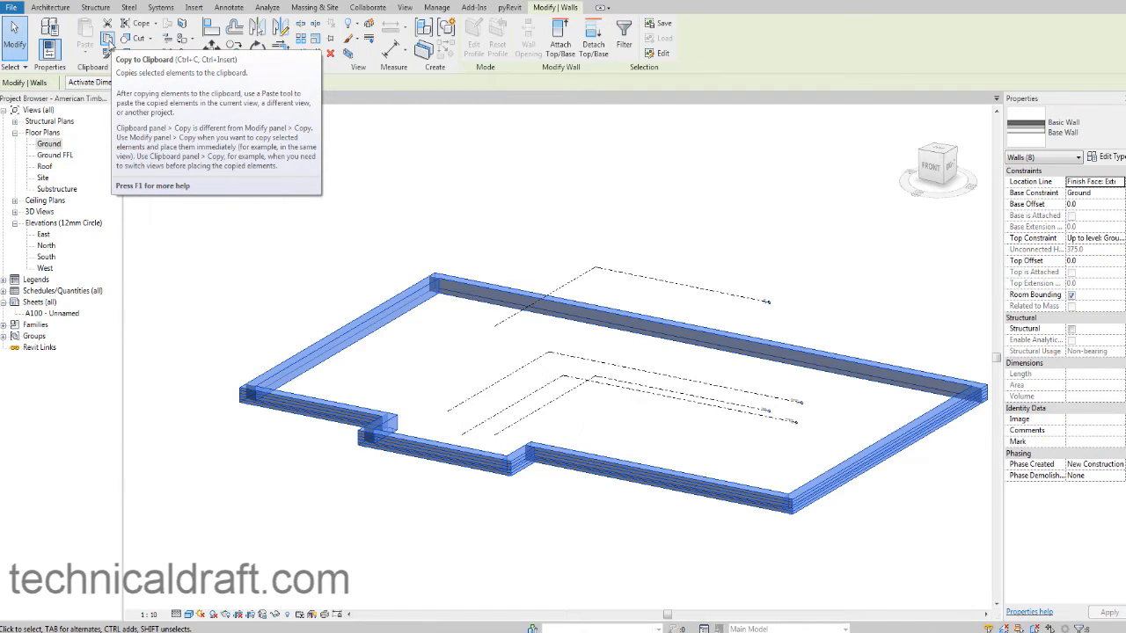
pyautogui.click(107, 39)
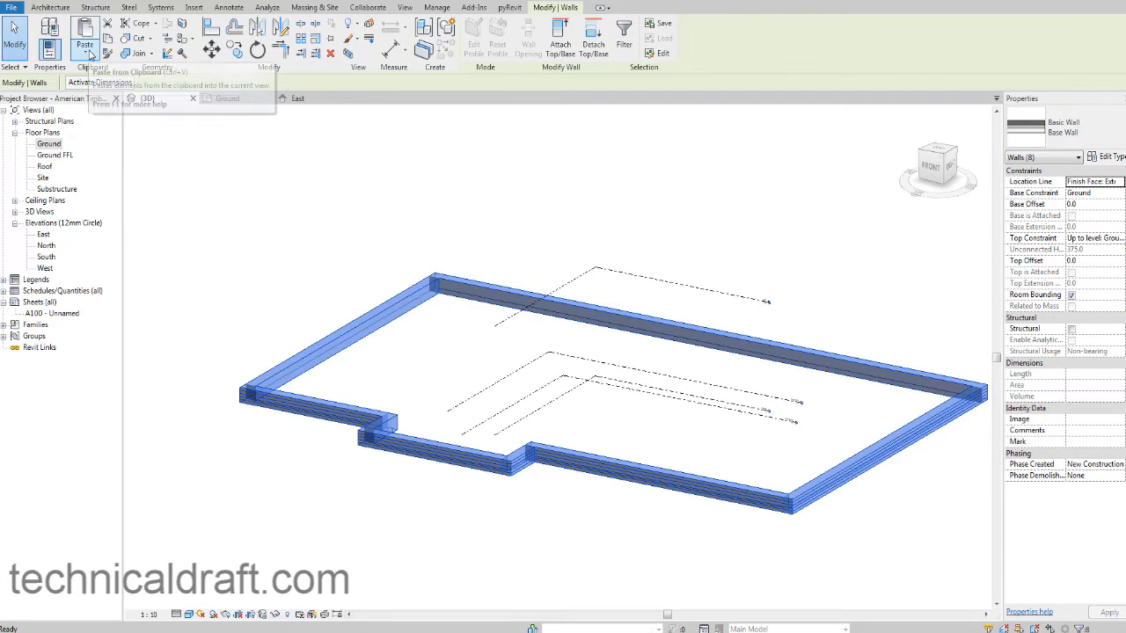
# Step: Paste the copied walls aligned to the Ground FFL level
pyautogui.click(87, 54)
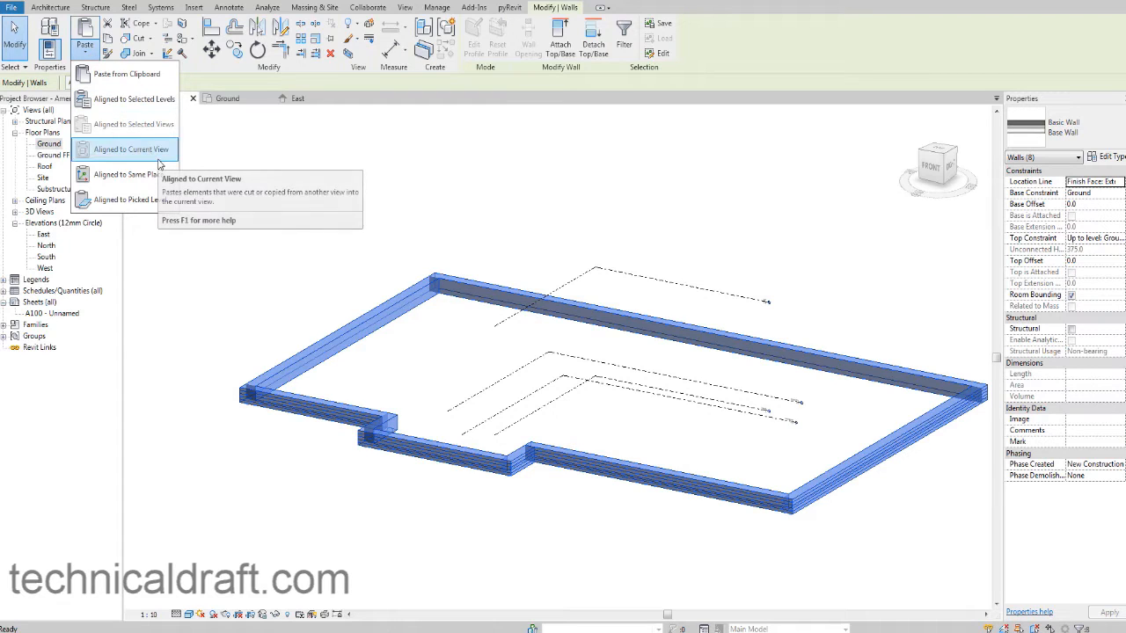
pyautogui.click(146, 99)
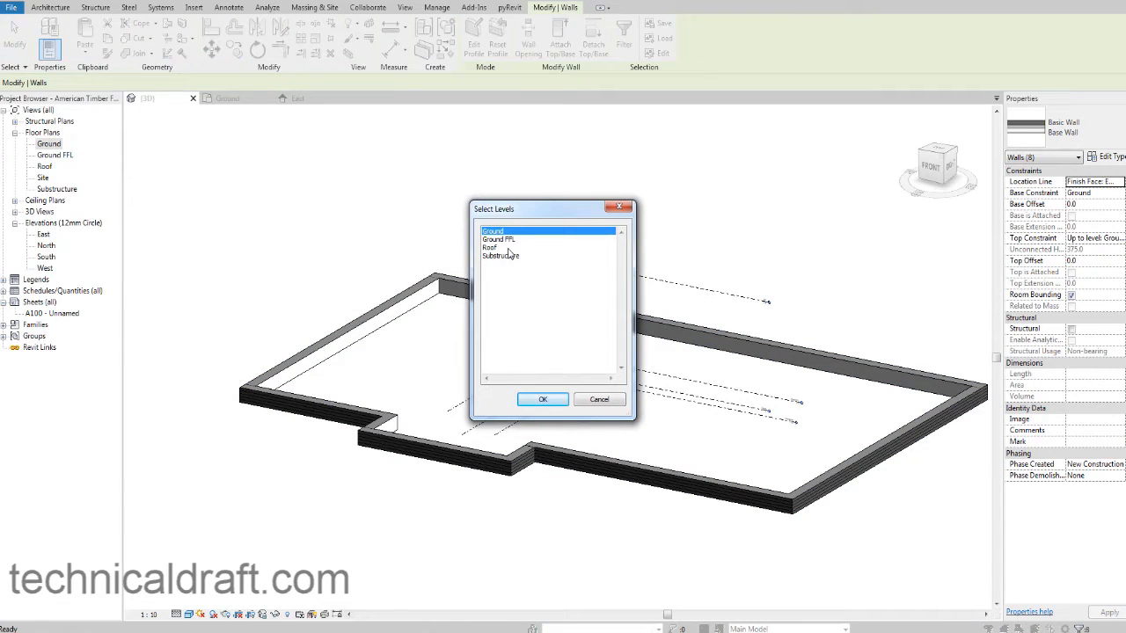
pyautogui.click(510, 240)
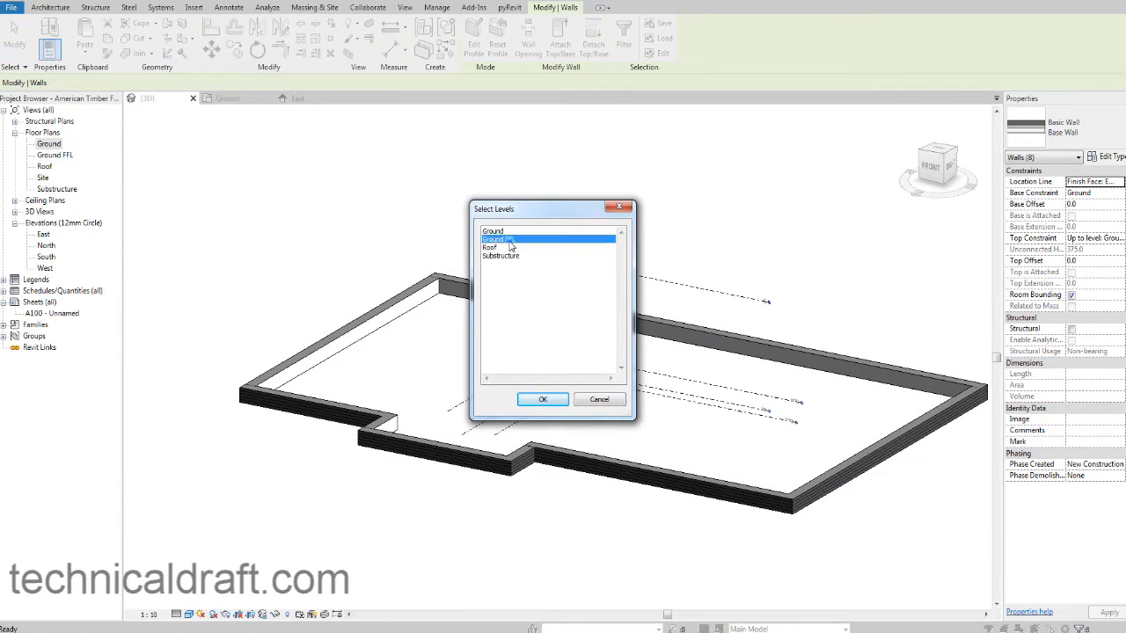
pyautogui.click(538, 400)
pyautogui.moveTo(538, 400); pyautogui.dragTo(530, 410, button='middle')
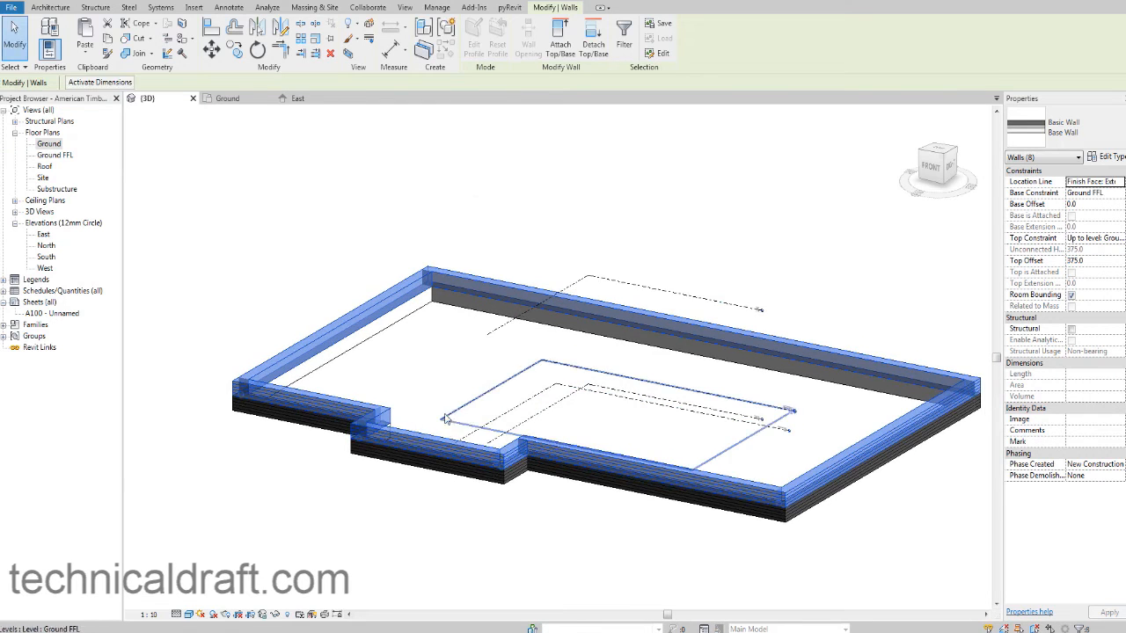
pyautogui.moveTo(443, 425); pyautogui.dragTo(439, 456, button='middle')
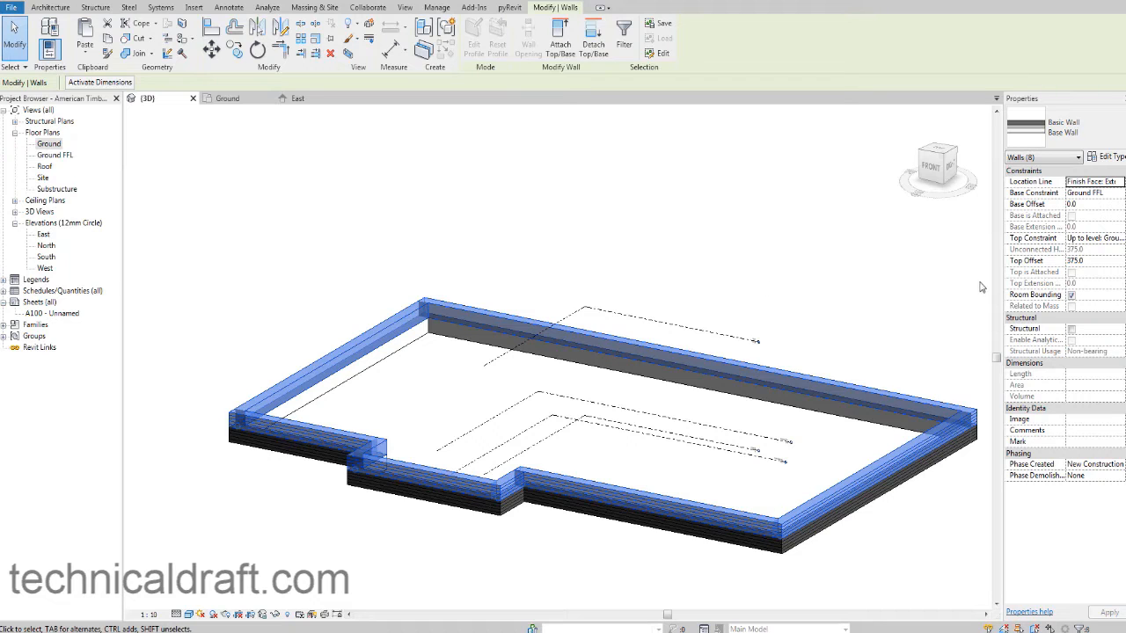
# Step: Set the pasted walls' top constraint to Up to level: Roof and clear the selection
pyautogui.moveTo(887, 318); pyautogui.dragTo(783, 284, button='middle')
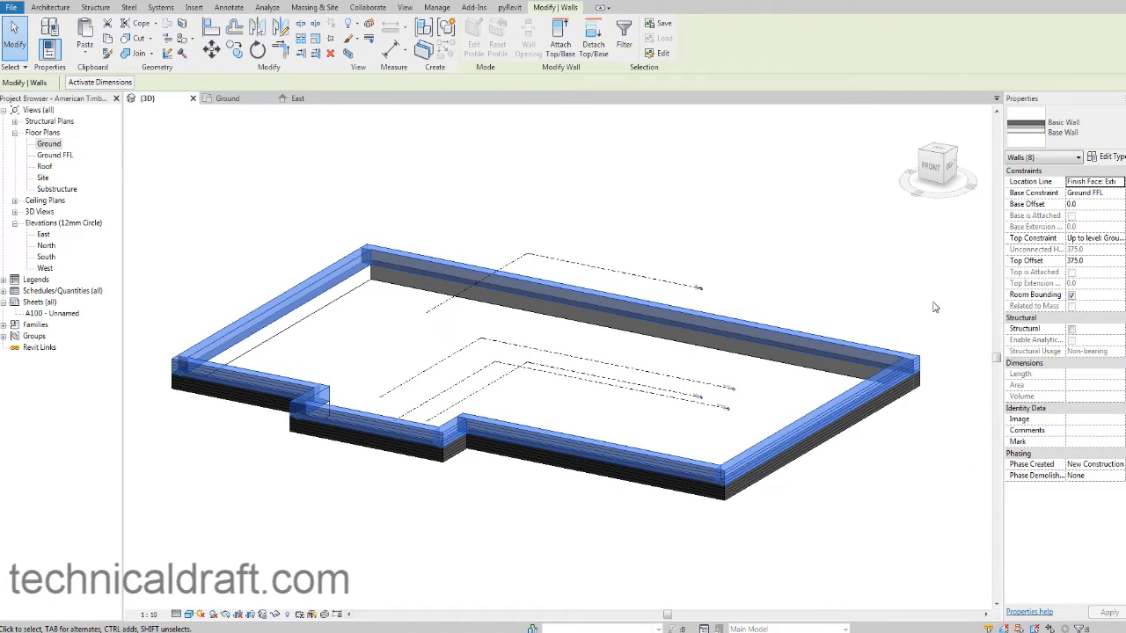
pyautogui.click(1112, 243)
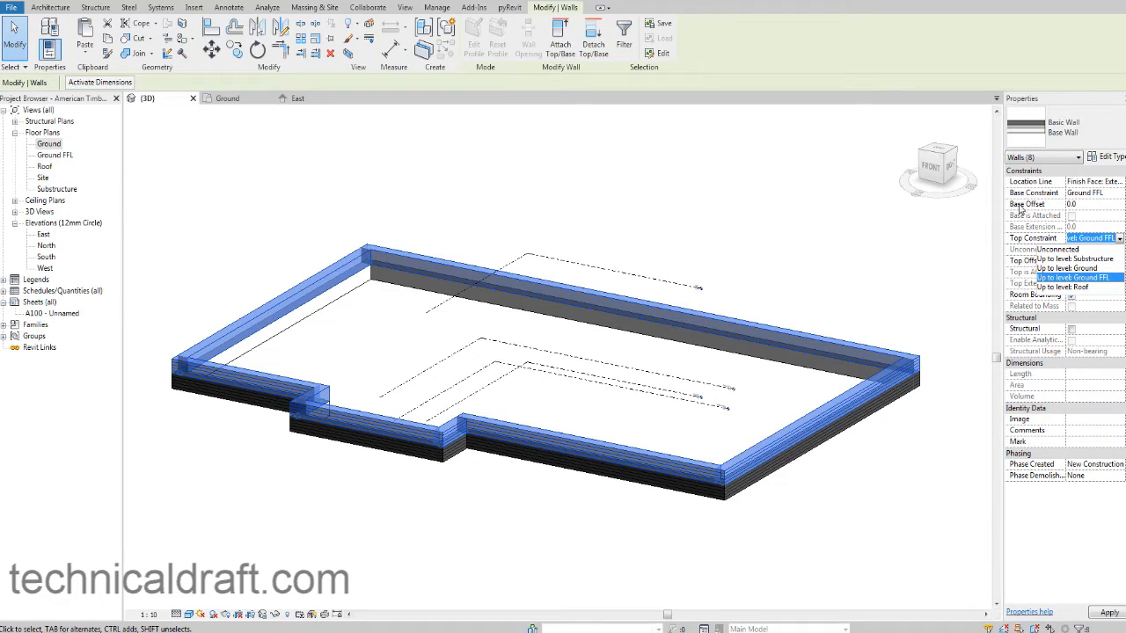
pyautogui.click(1085, 287)
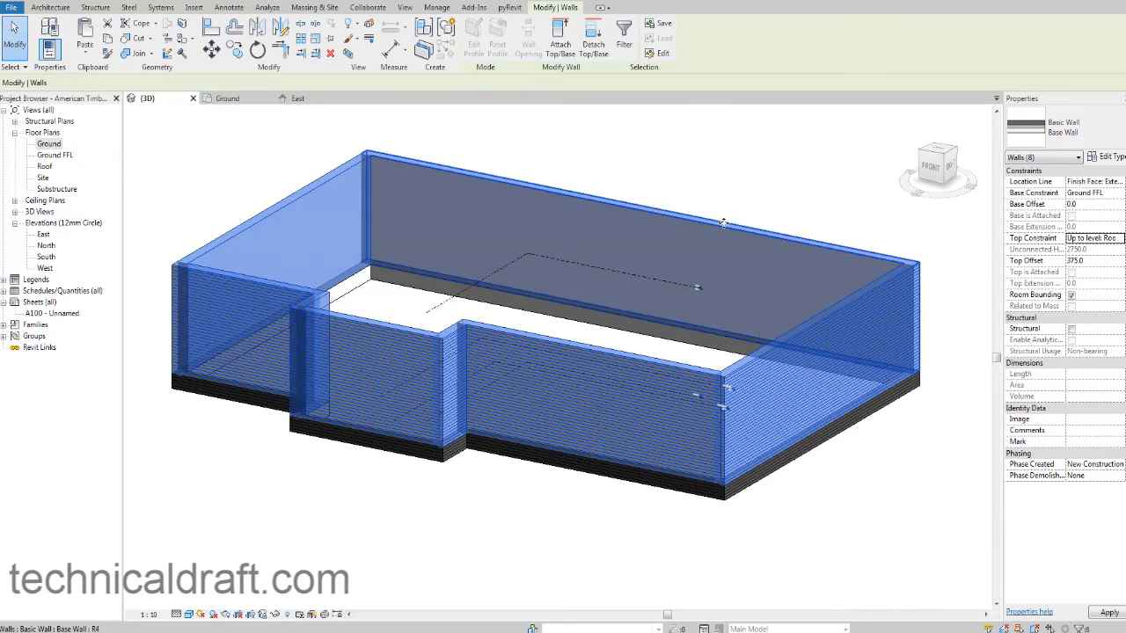
pyautogui.click(761, 185)
pyautogui.moveTo(506, 349); pyautogui.dragTo(540, 373, button='middle')
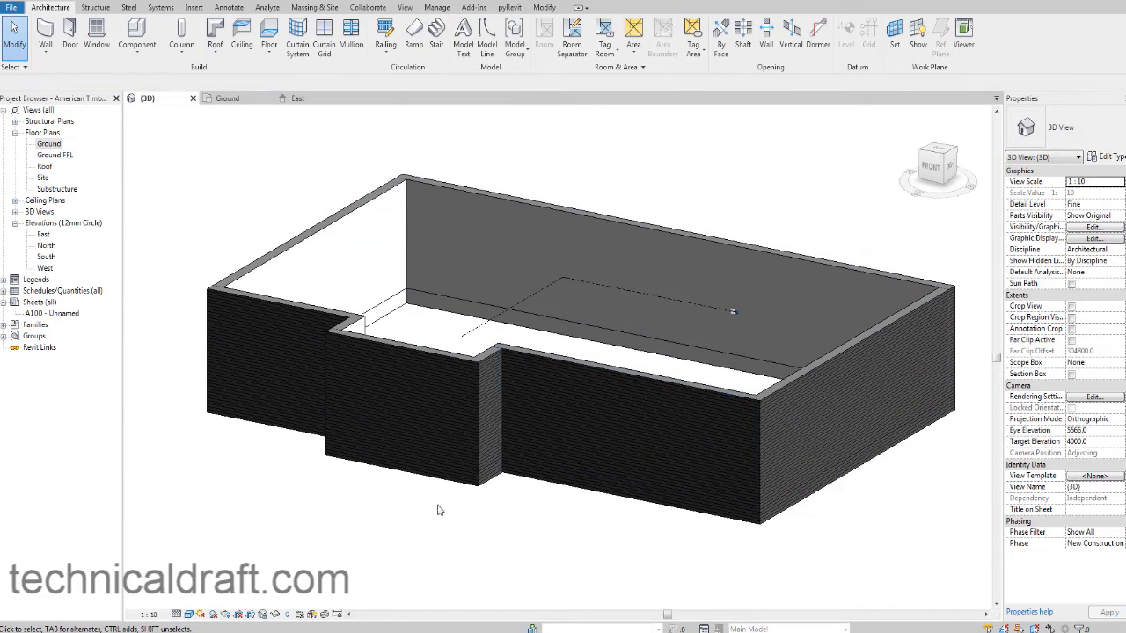
# Step: Duplicate the Base Wall type of the upper wall on the front projection as Main Wall Exterior Black
pyautogui.hotkey('alt', 'Tab')
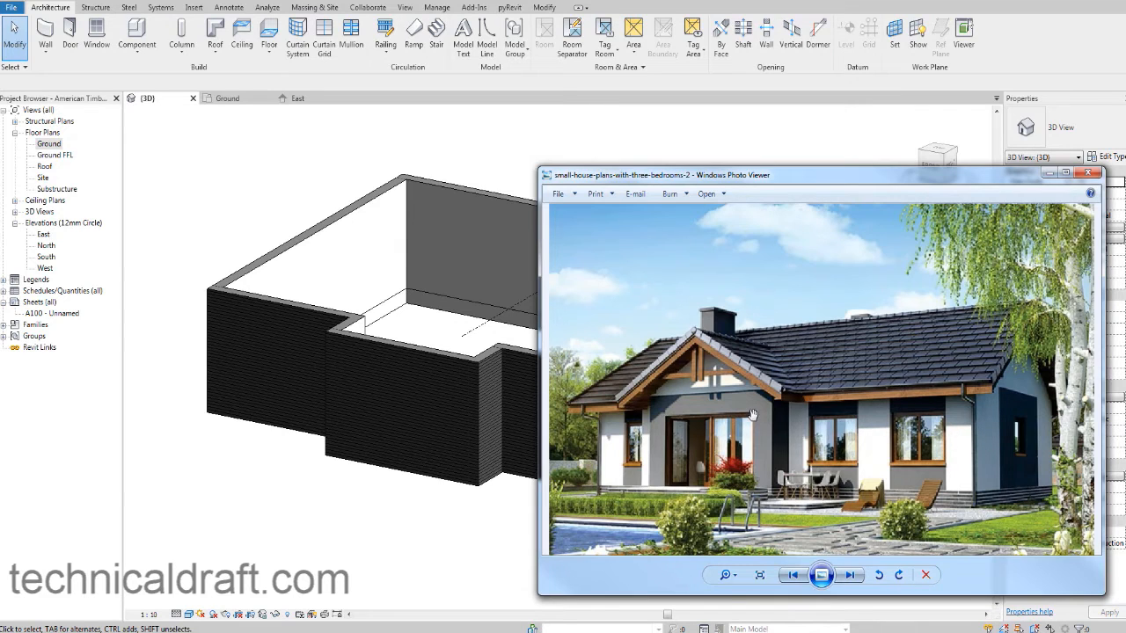
pyautogui.click(404, 336)
pyautogui.click(369, 365)
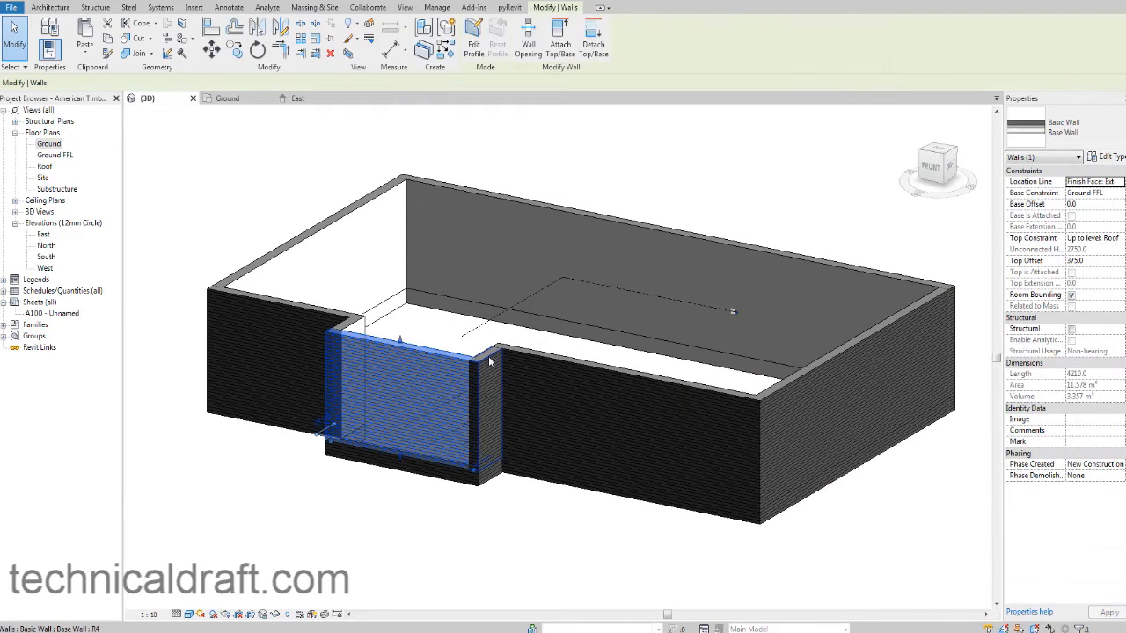
pyautogui.click(1105, 156)
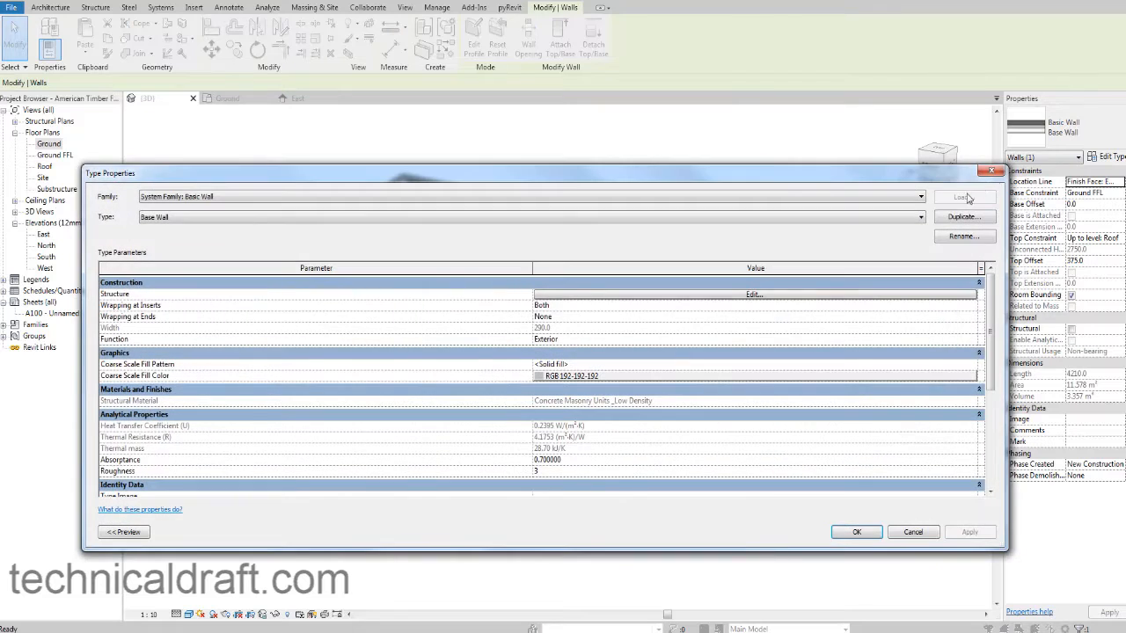
pyautogui.moveTo(912, 175); pyautogui.dragTo(786, 136)
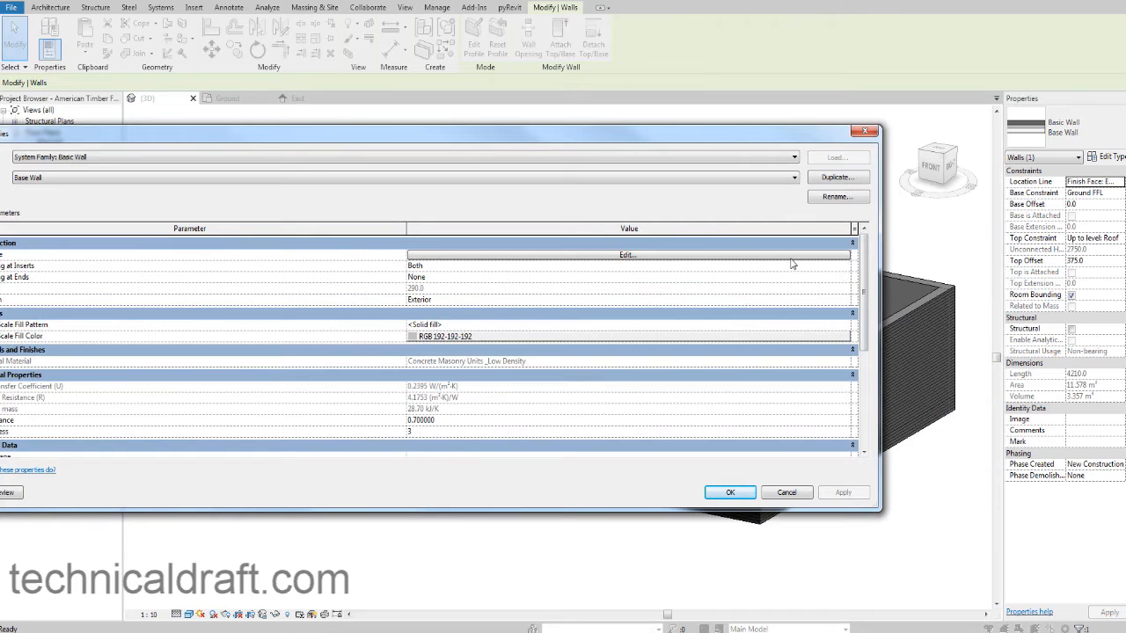
pyautogui.moveTo(726, 126); pyautogui.dragTo(840, 142)
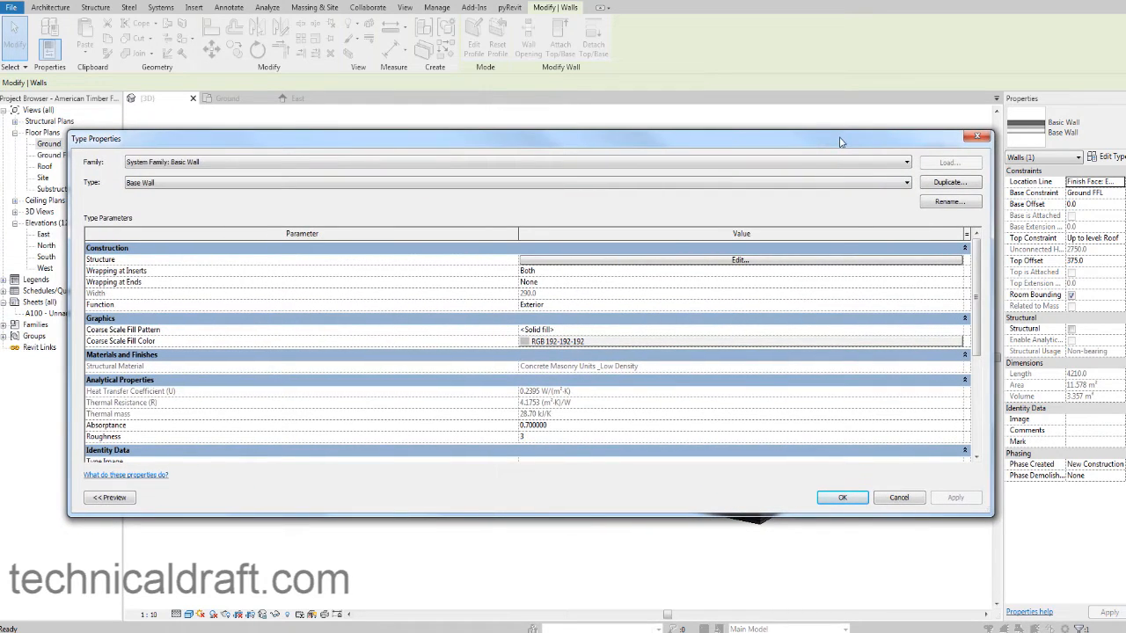
pyautogui.click(948, 182)
pyautogui.click(573, 273)
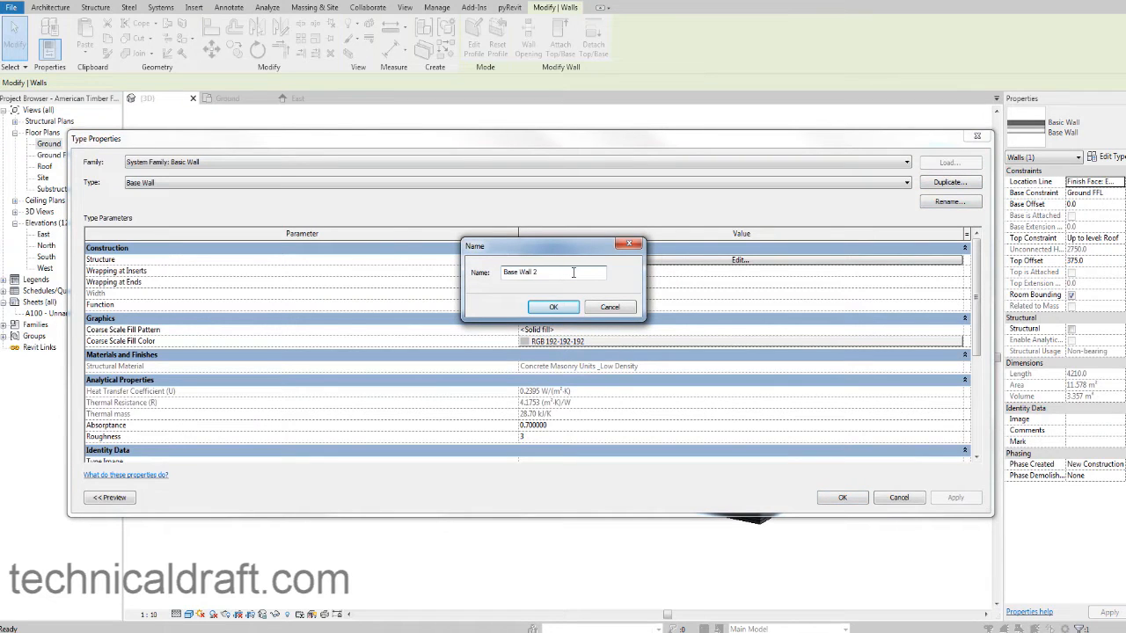
pyautogui.press('BackSpace')
pyautogui.press('BackSpace')
pyautogui.press('BackSpace')
pyautogui.press('BackSpace')
pyautogui.write('Main')
pyautogui.click(563, 308)
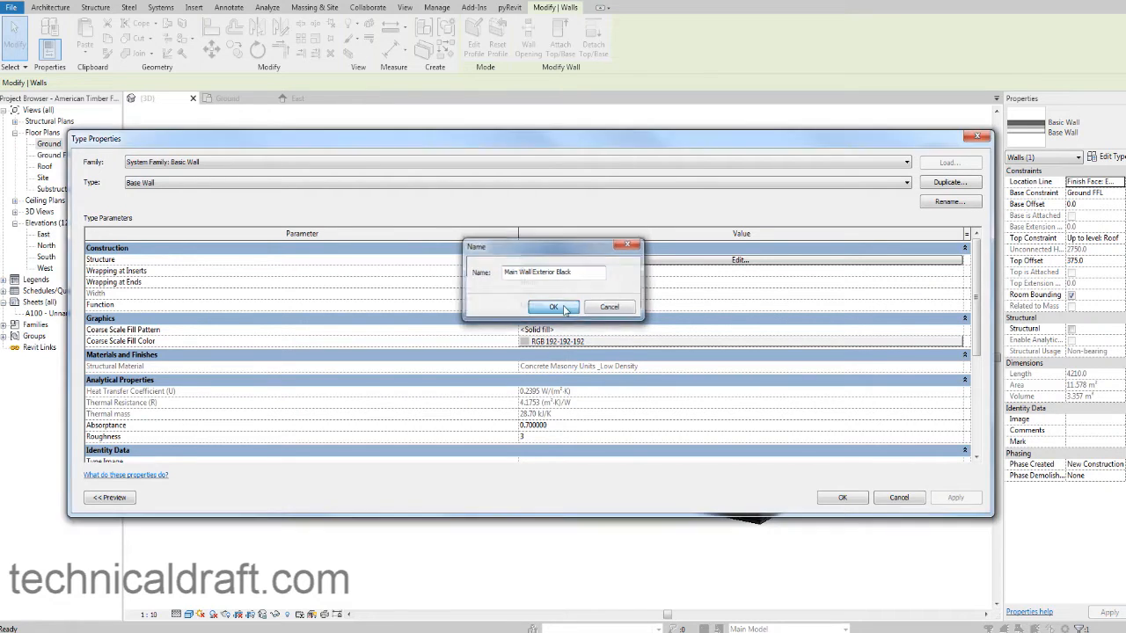
# Step: Change the material of the wall assembly's exterior Finish 1 [4] layer to Brick, Common
pyautogui.click(703, 262)
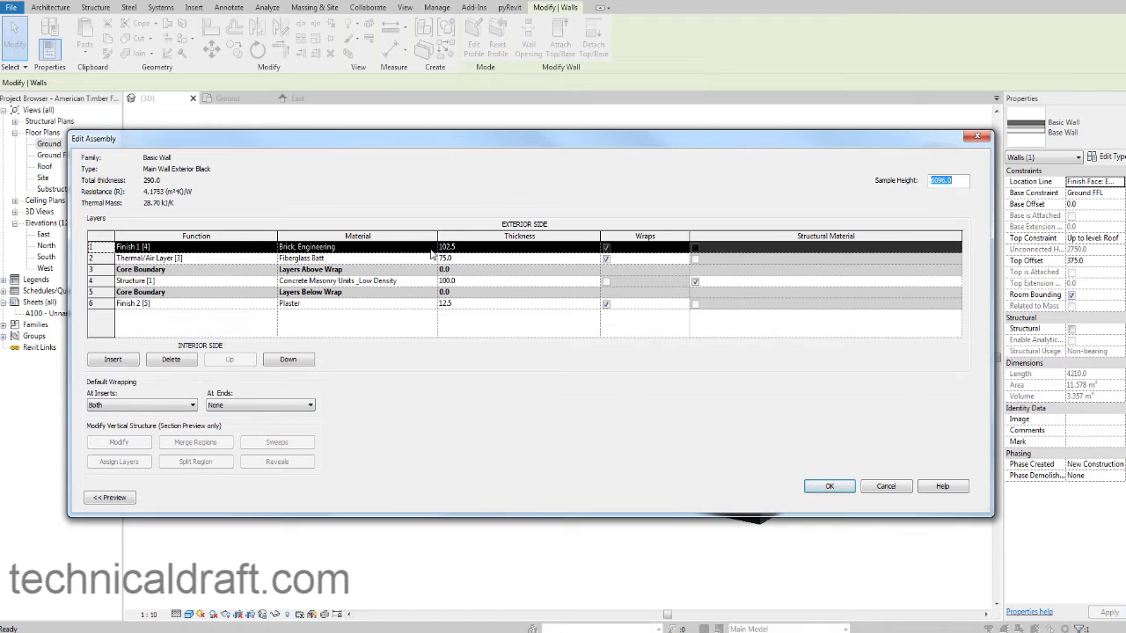
pyautogui.click(435, 251)
pyautogui.click(435, 249)
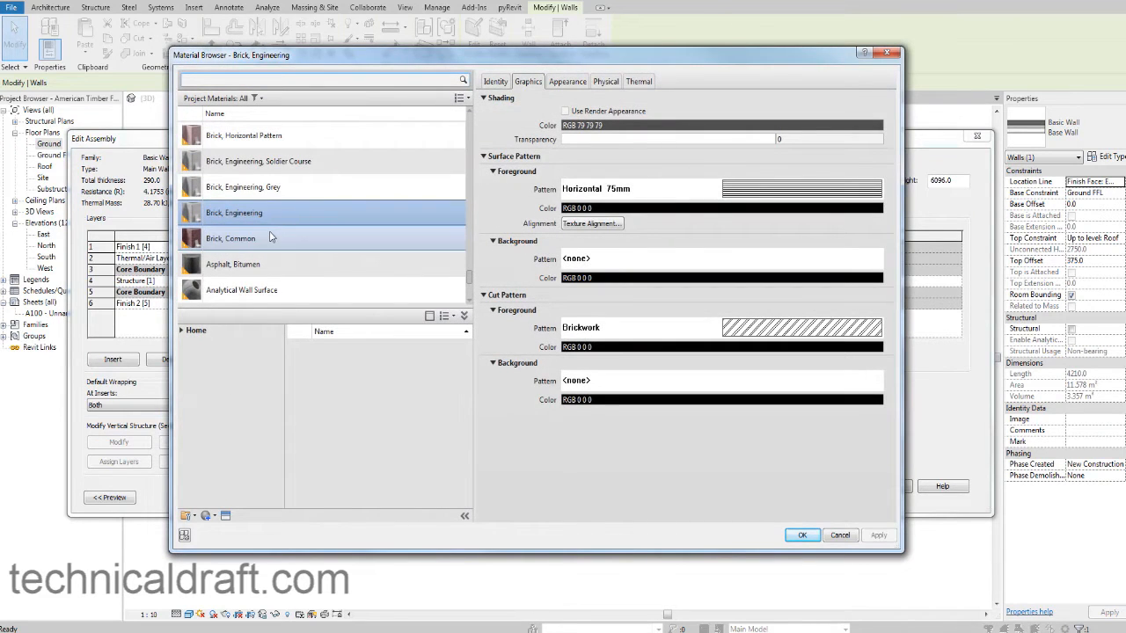
pyautogui.click(270, 238)
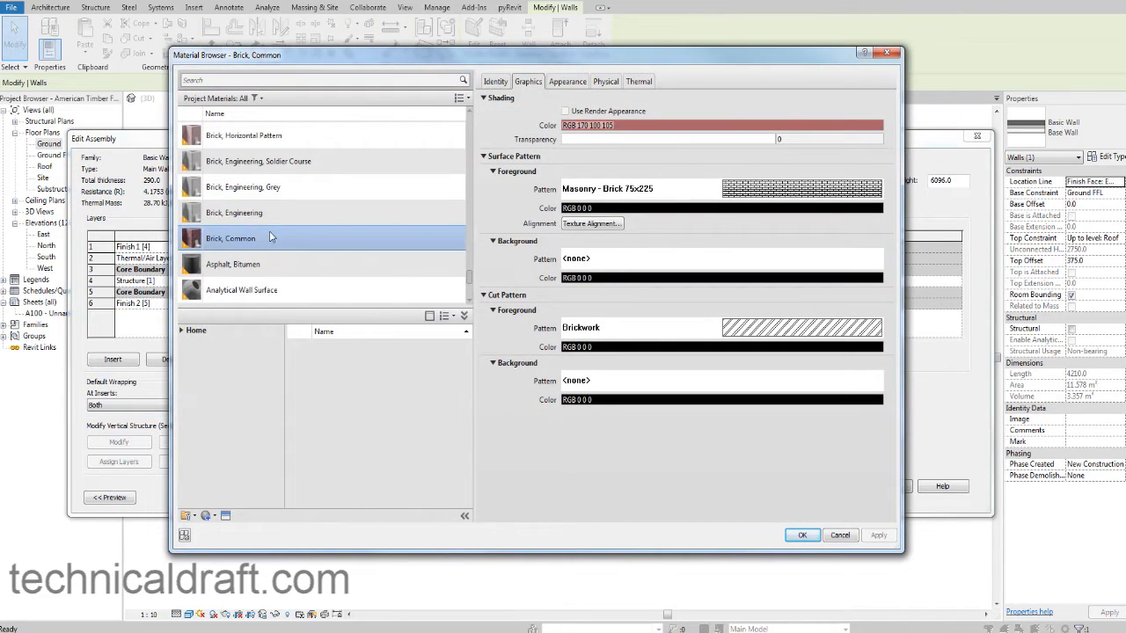
pyautogui.click(800, 536)
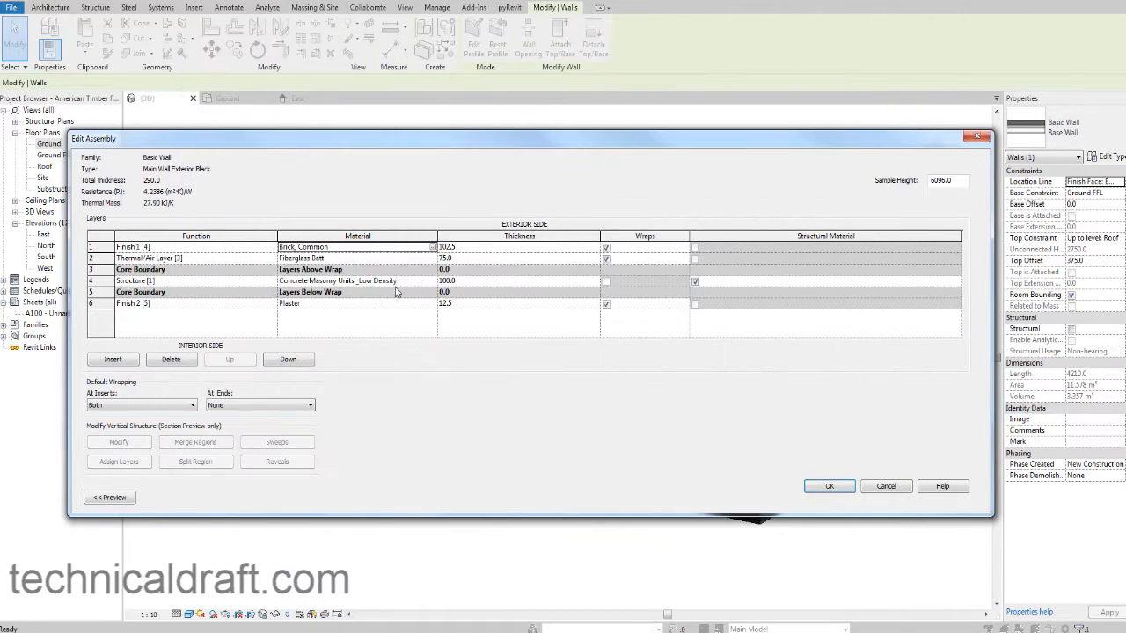
# Step: Insert a new outermost layer in the wall assembly with function Finish 1 [4] and thickness 10 mm
pyautogui.click(113, 360)
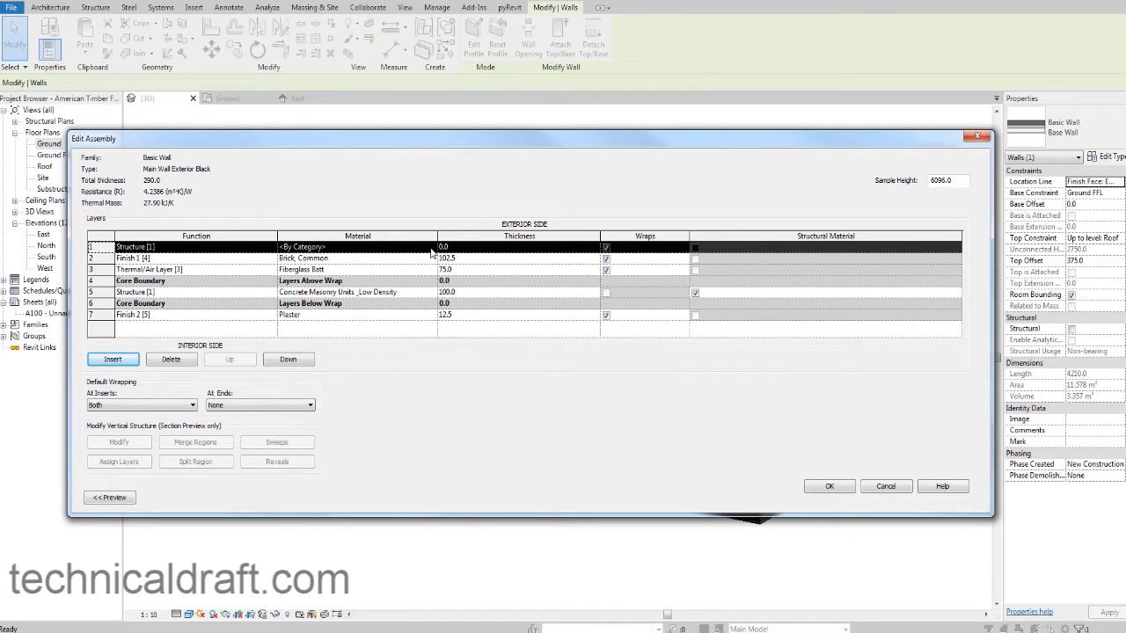
pyautogui.click(396, 632)
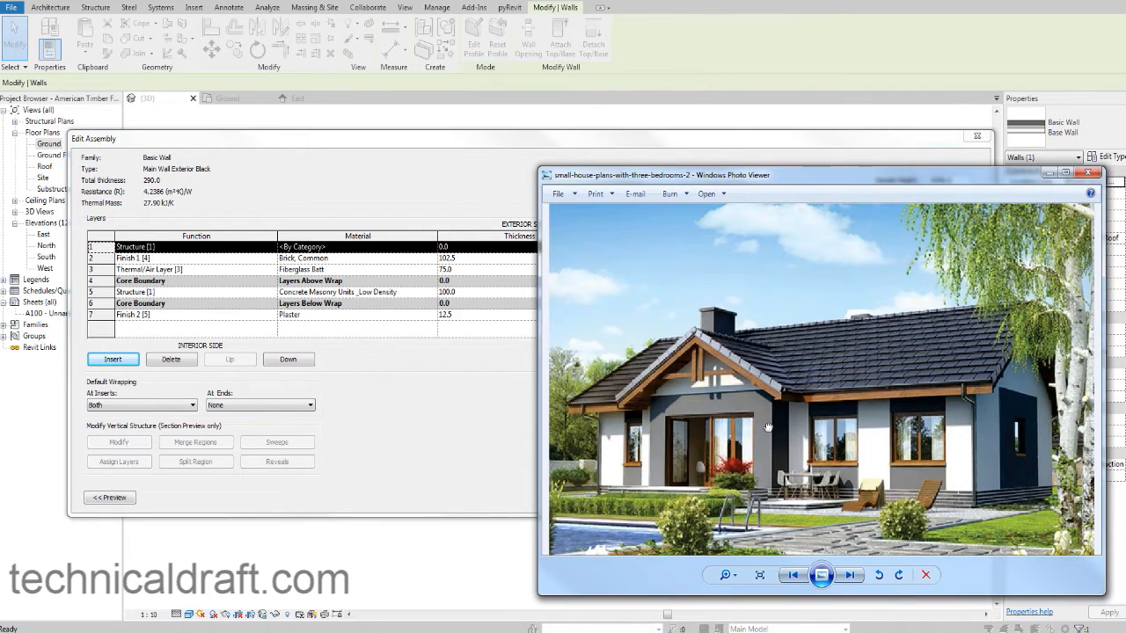
pyautogui.scroll(2, 755, 420)
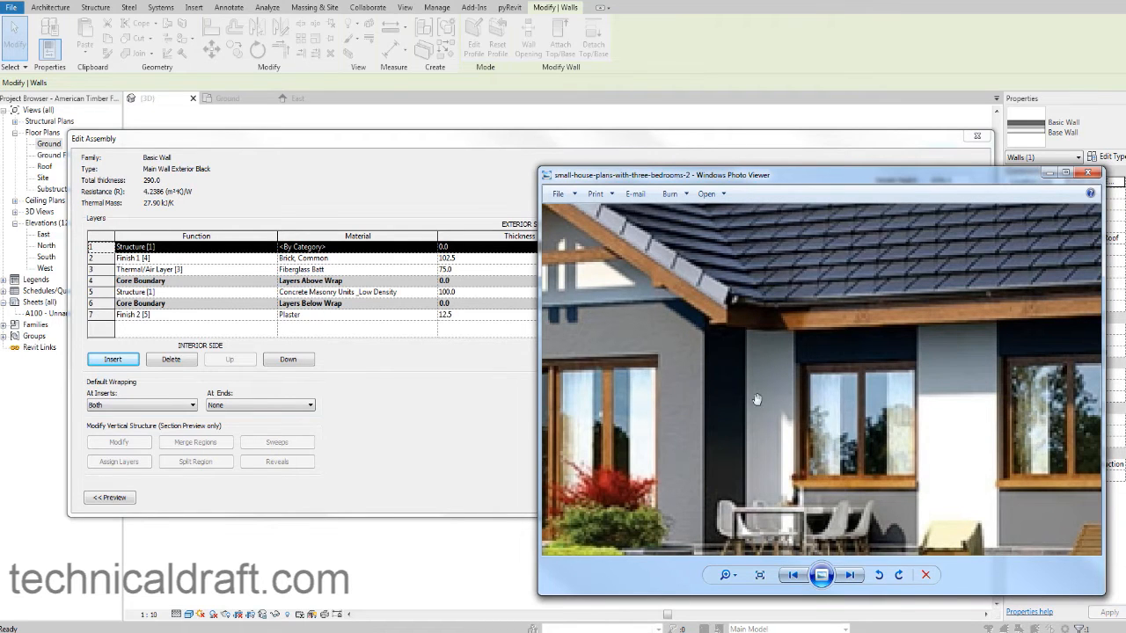
pyautogui.scroll(-2, 765, 379)
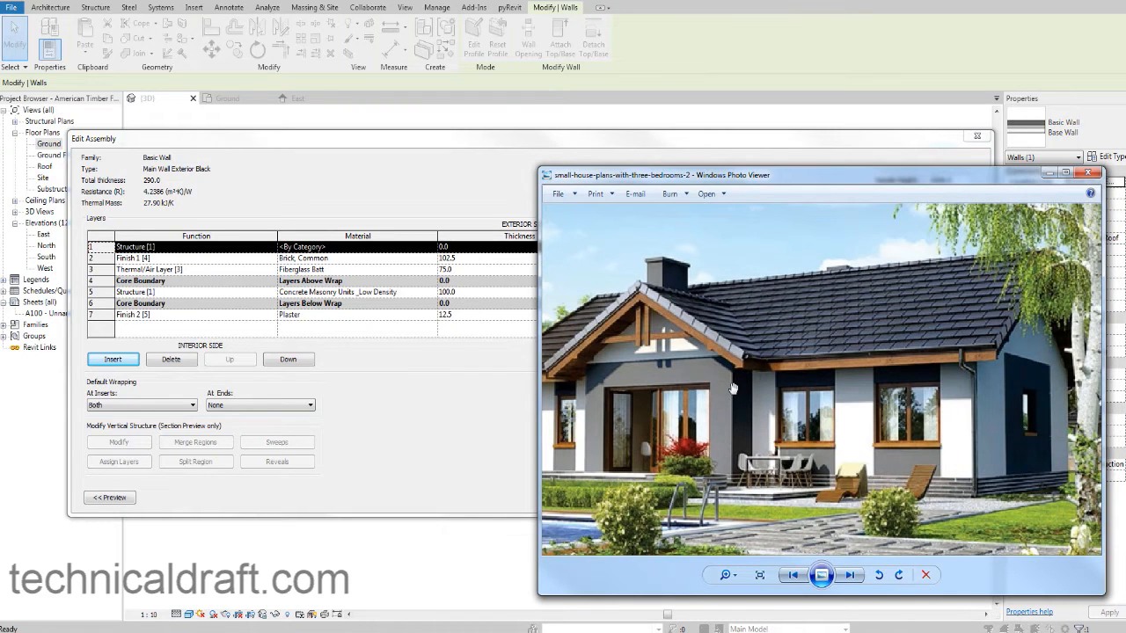
pyautogui.click(457, 168)
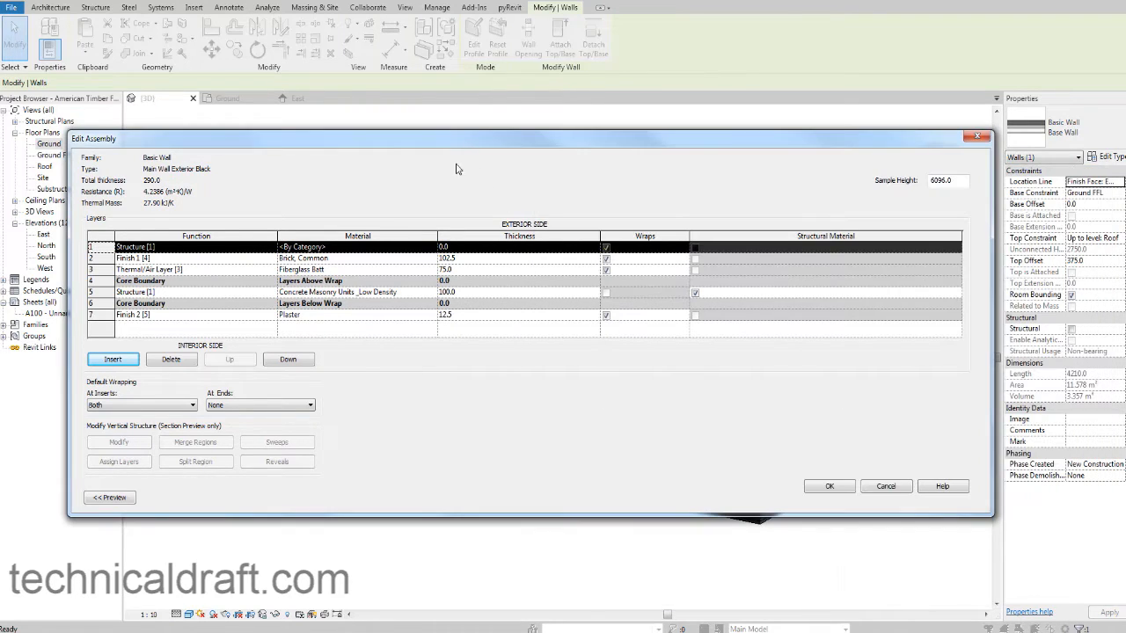
pyautogui.click(264, 247)
pyautogui.click(271, 248)
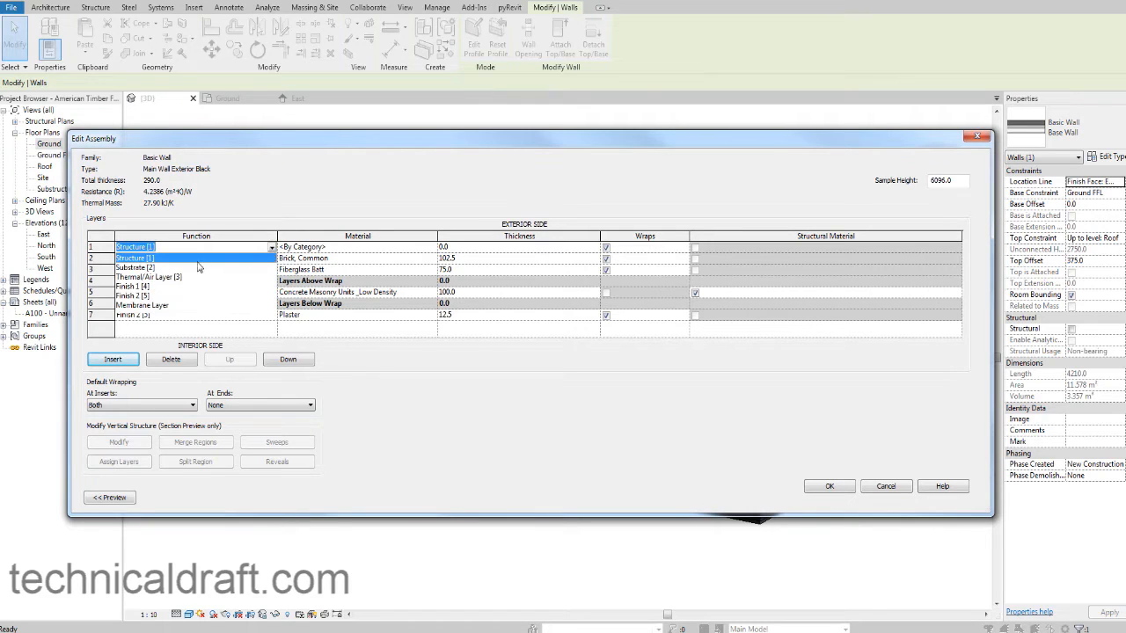
pyautogui.click(148, 287)
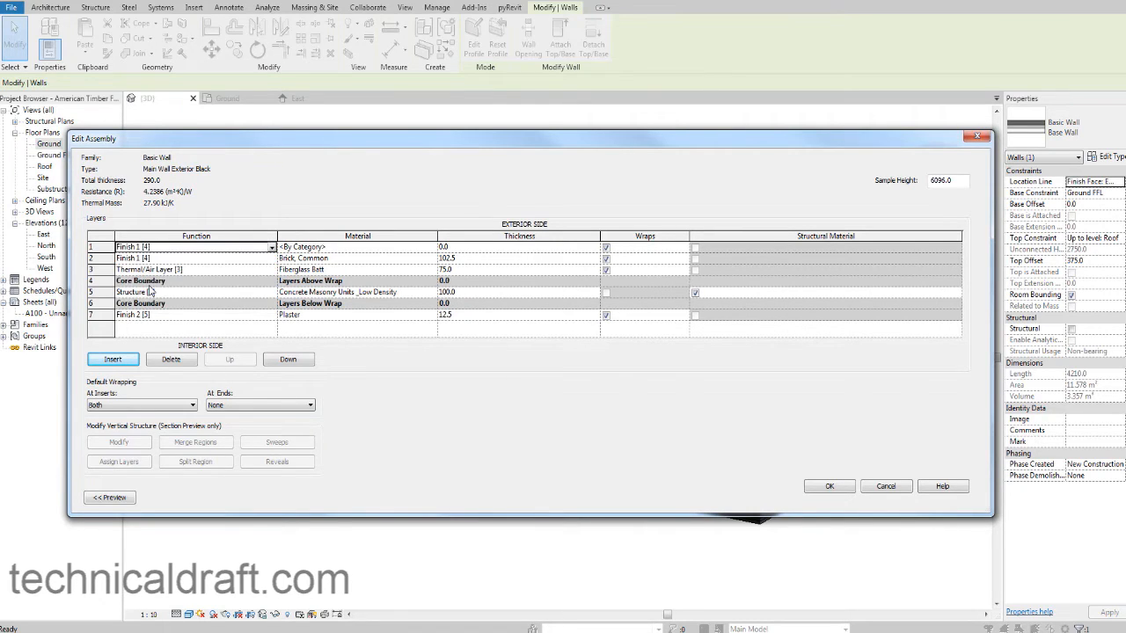
pyautogui.click(479, 247)
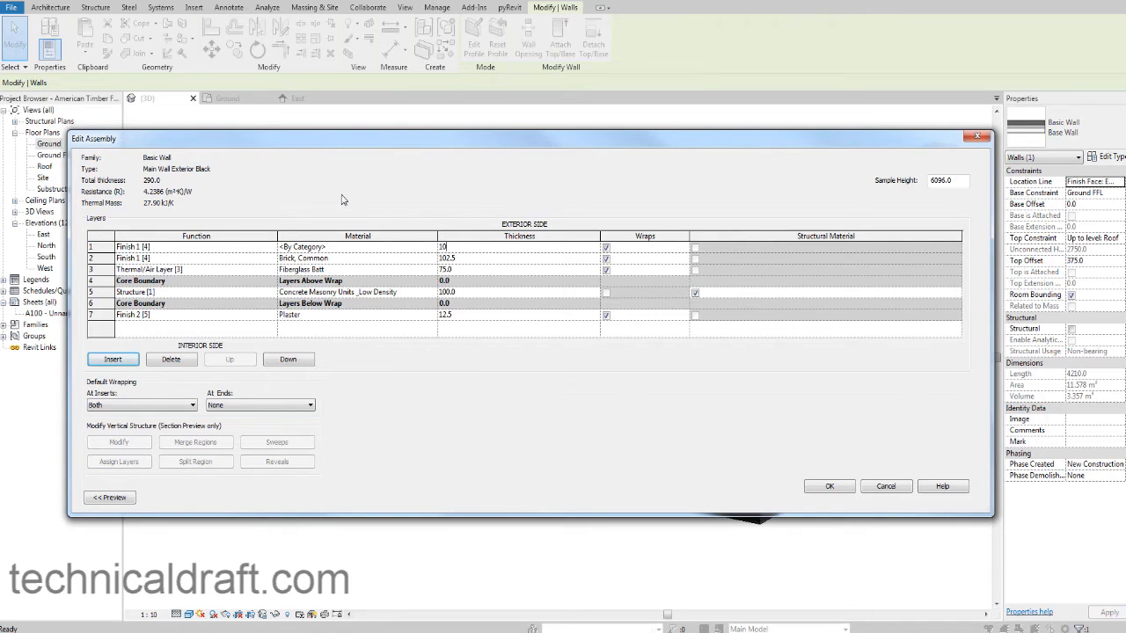
# Step: For the new outer layer's material, find Render, Beige, Smooth and duplicate it as Render, Dark
pyautogui.click(433, 249)
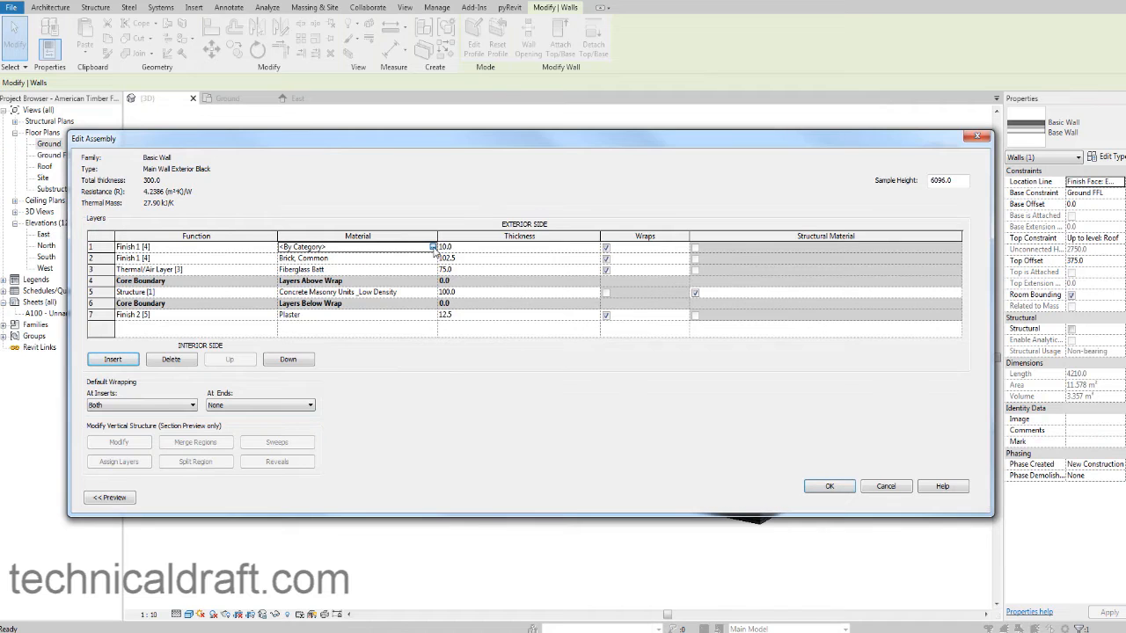
pyautogui.click(433, 248)
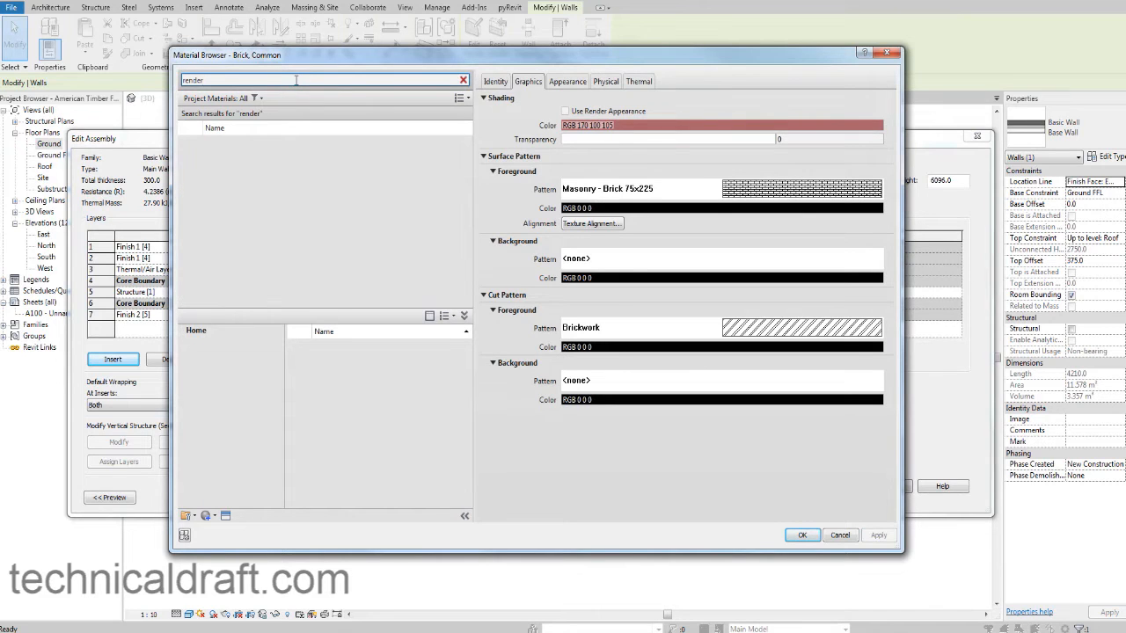
pyautogui.click(293, 169)
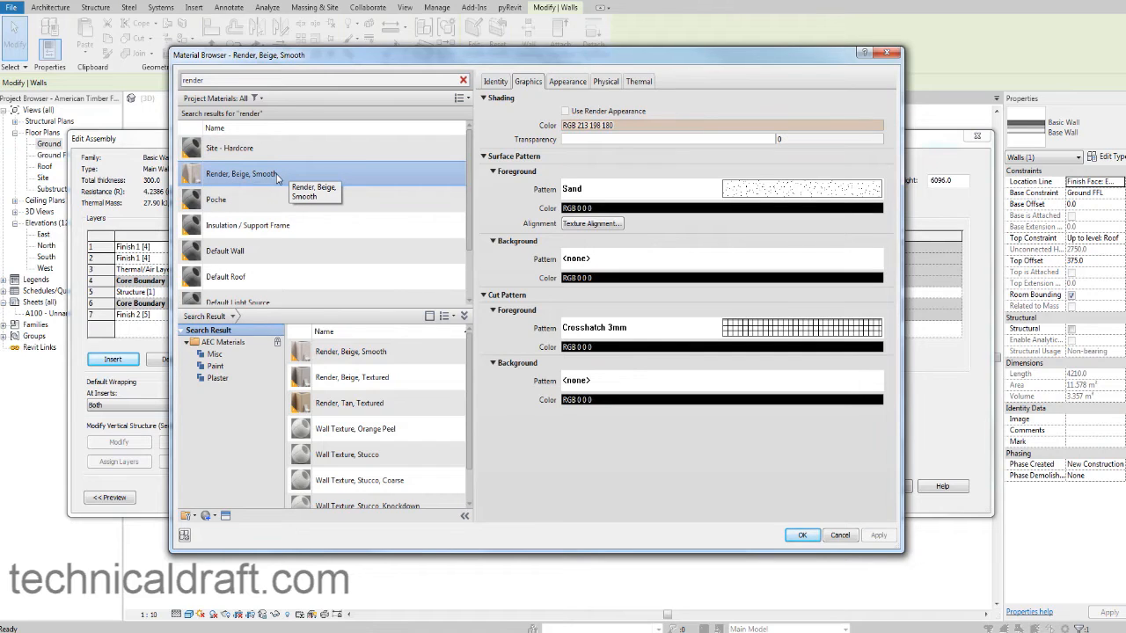
pyautogui.rightClick(278, 178)
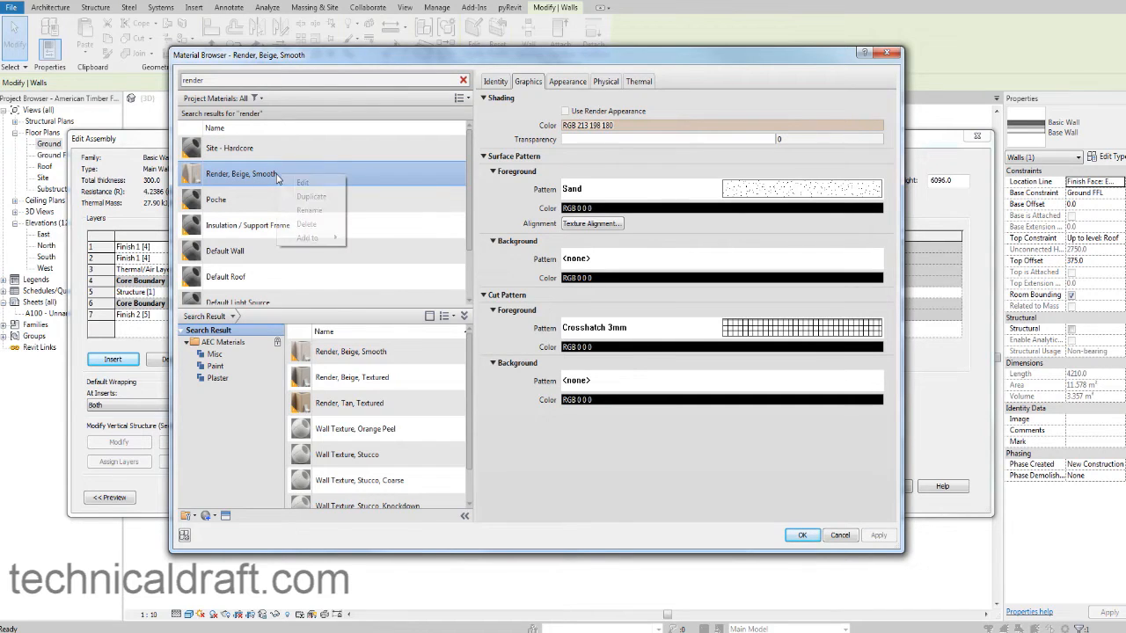
pyautogui.click(306, 197)
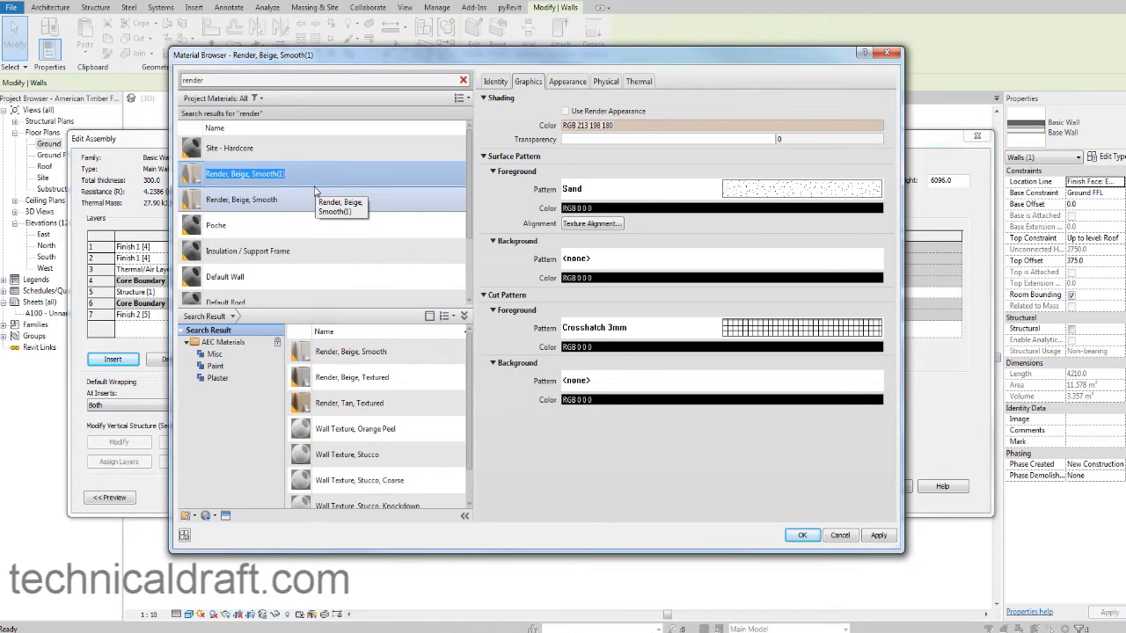
pyautogui.press('End')
pyautogui.press('Return')
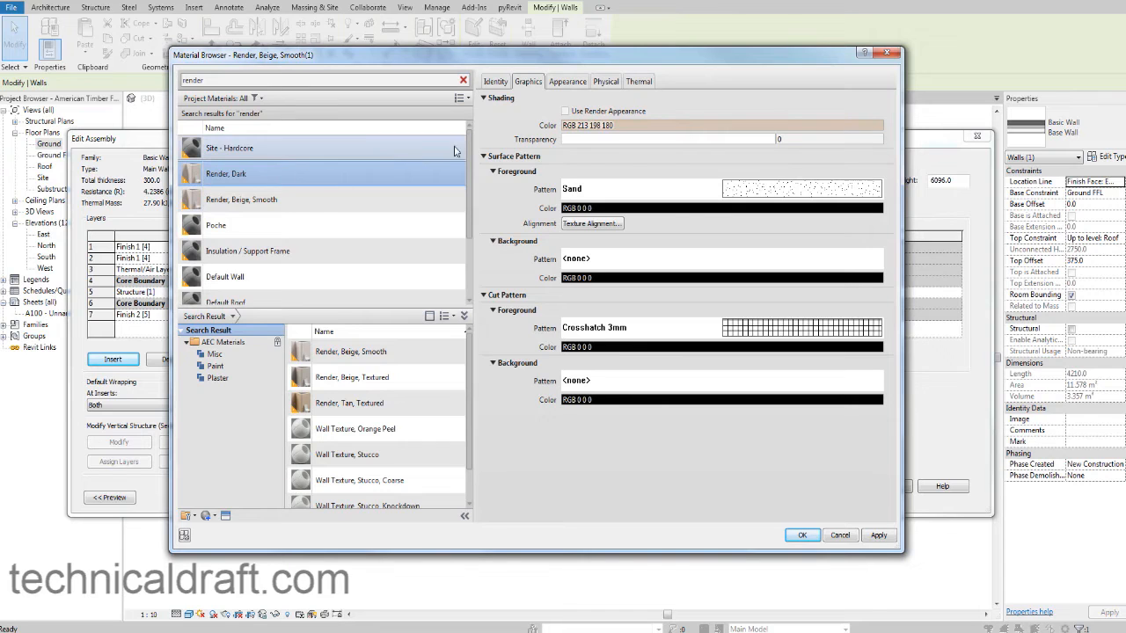
# Step: Duplicate the appearance asset of Render, Dark and set its colour to dark grey RGB 69 69 69, checking against the reference photo
pyautogui.click(568, 82)
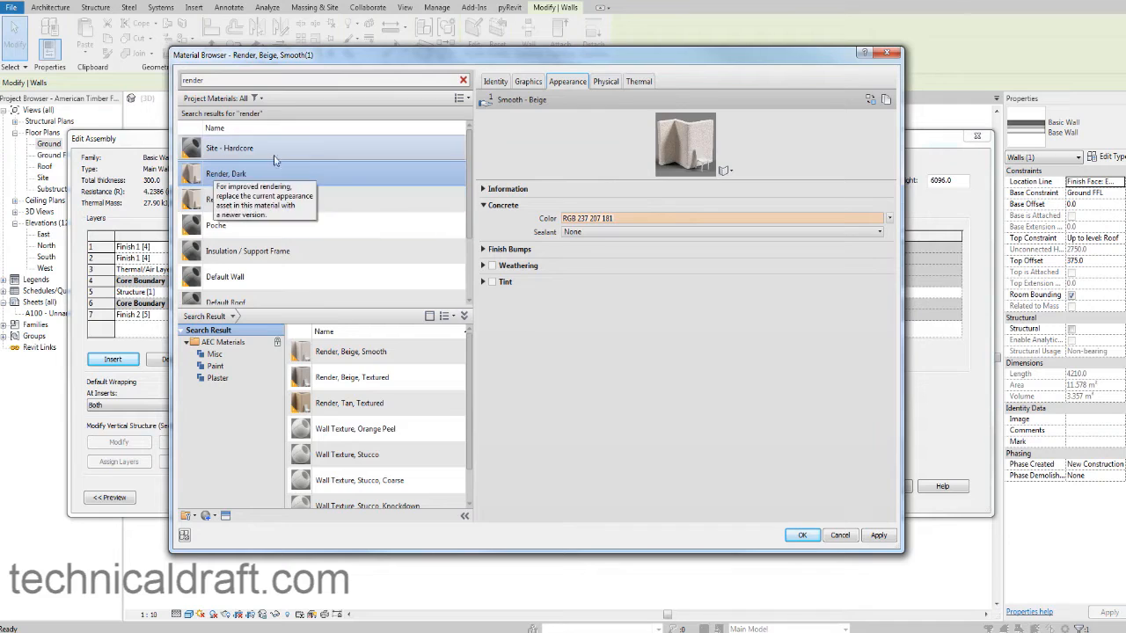
pyautogui.click(882, 102)
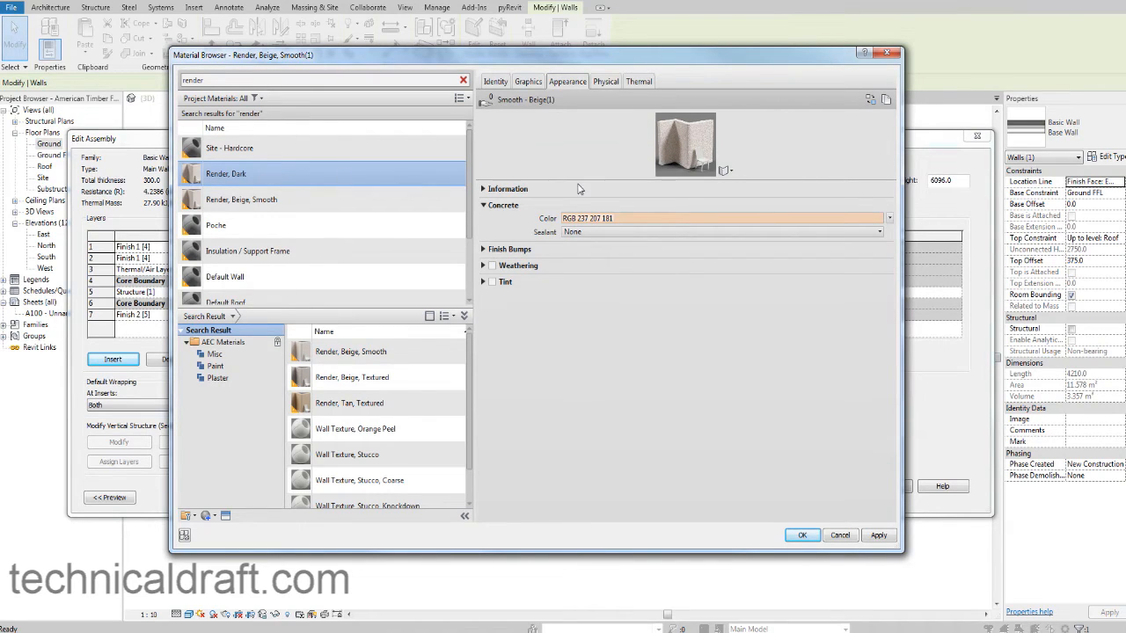
pyautogui.click(587, 219)
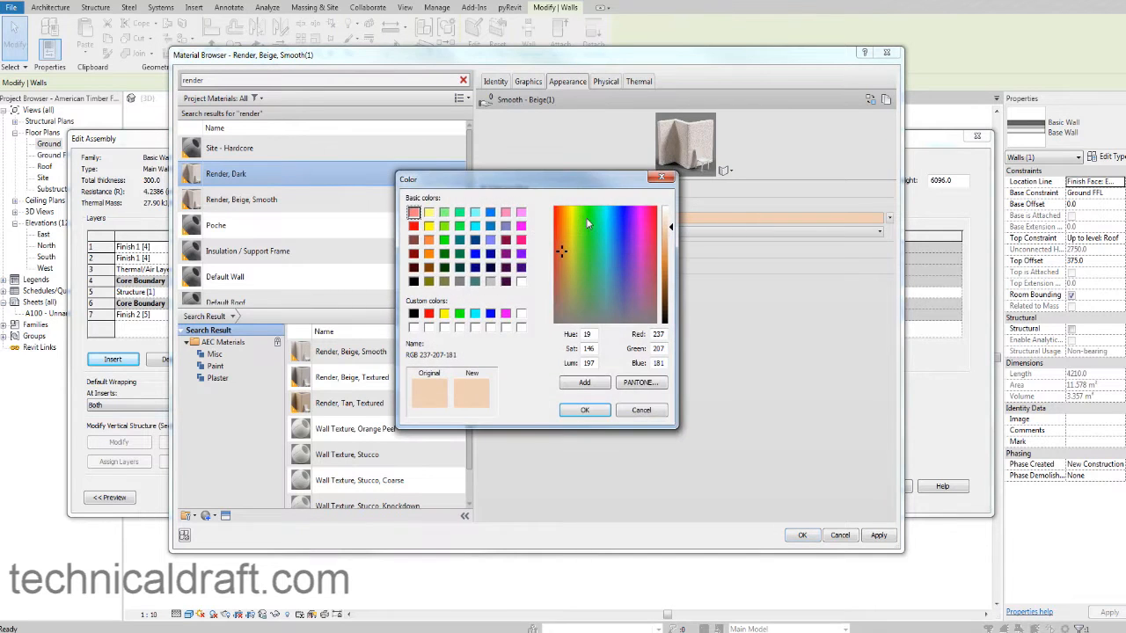
pyautogui.click(460, 283)
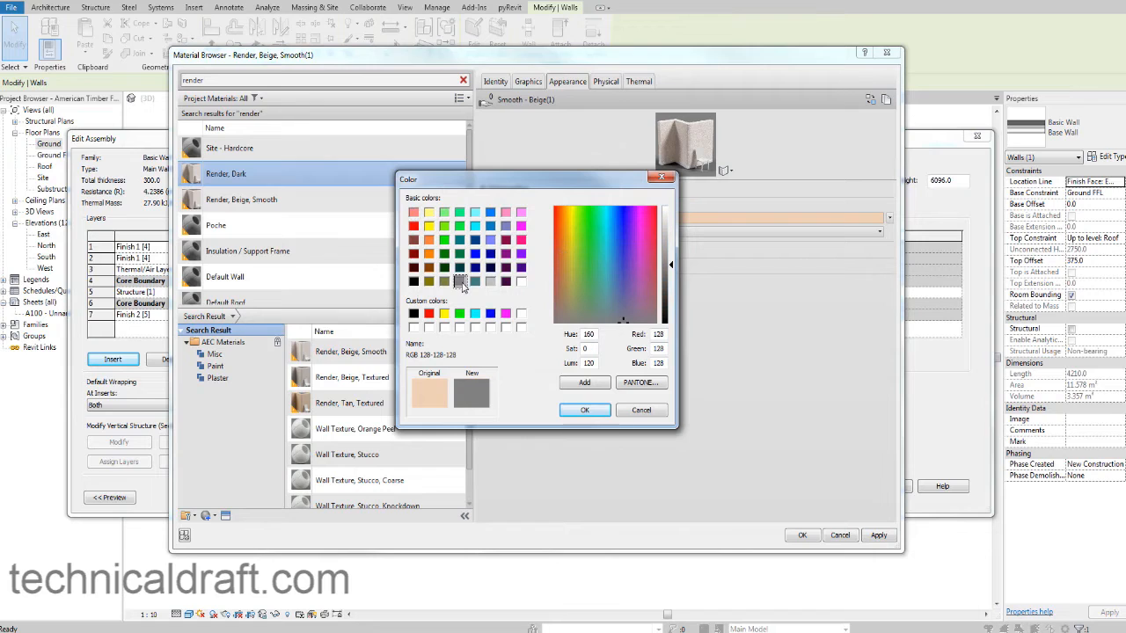
pyautogui.moveTo(664, 277); pyautogui.dragTo(670, 294)
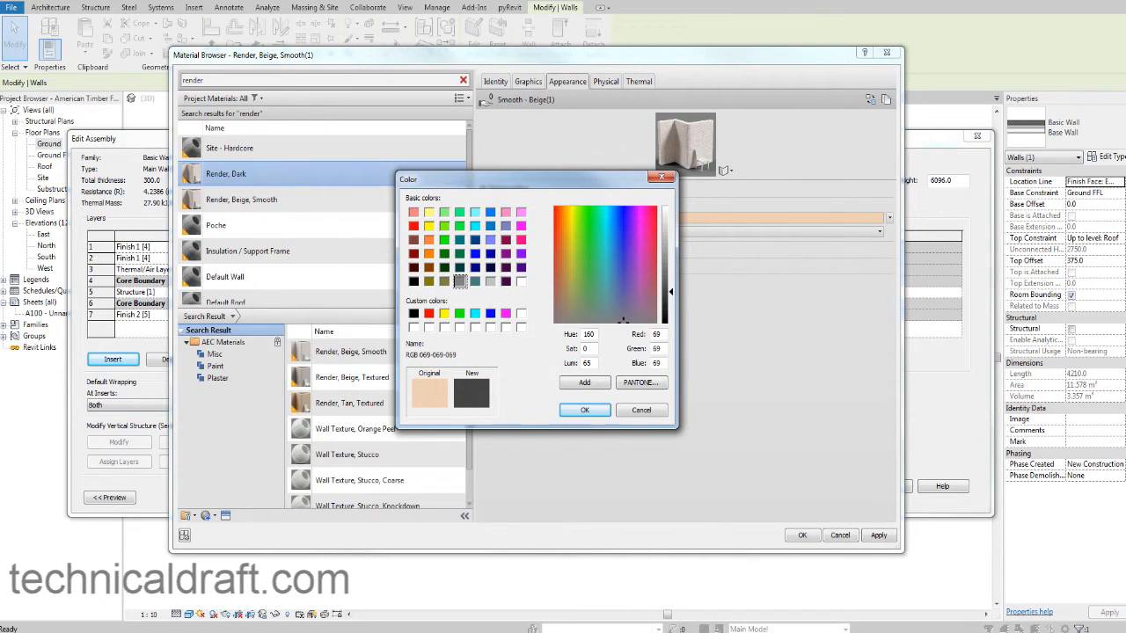
pyautogui.click(351, 631)
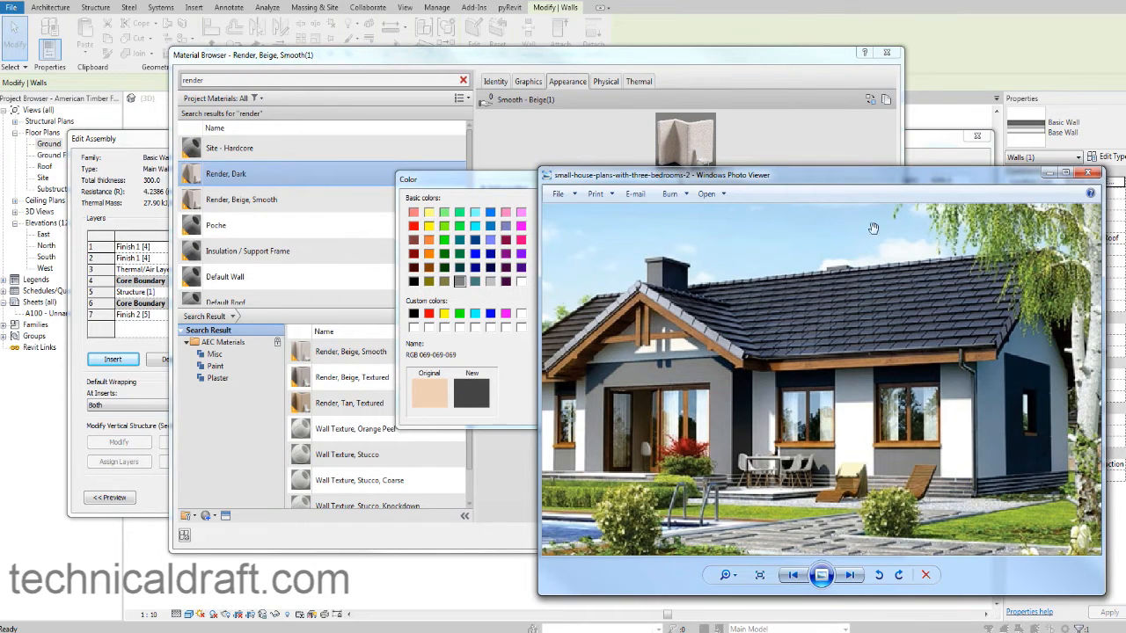
pyautogui.click(1049, 172)
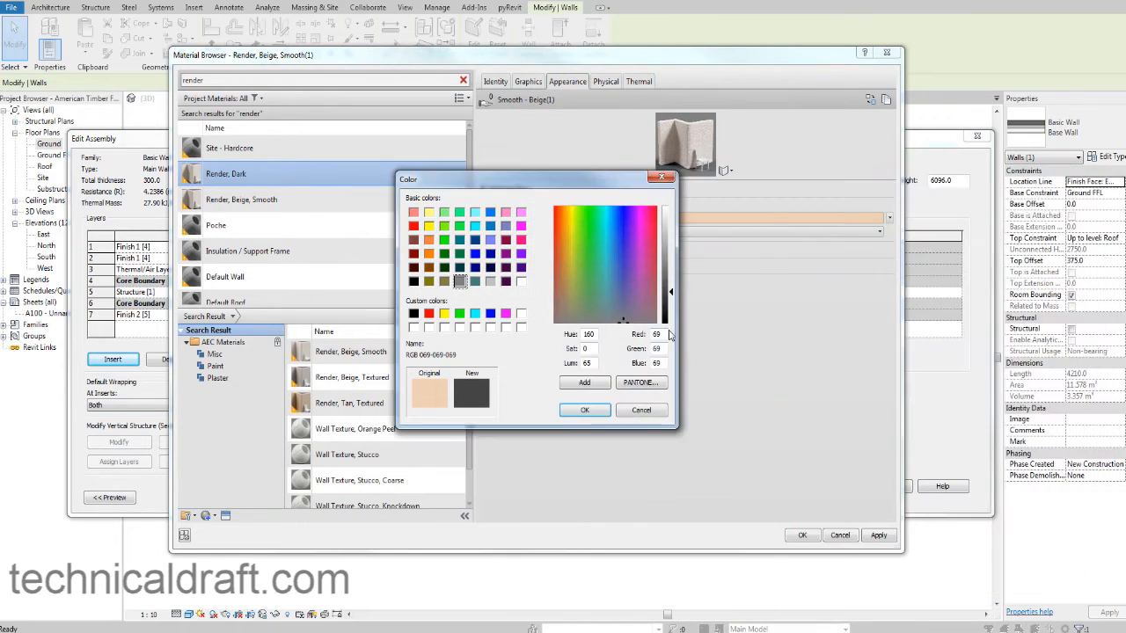
pyautogui.click(585, 411)
# Step: Enable Use Render Appearance for the shading of the Render, Dark material
pyautogui.scroll(-1, 407, 261)
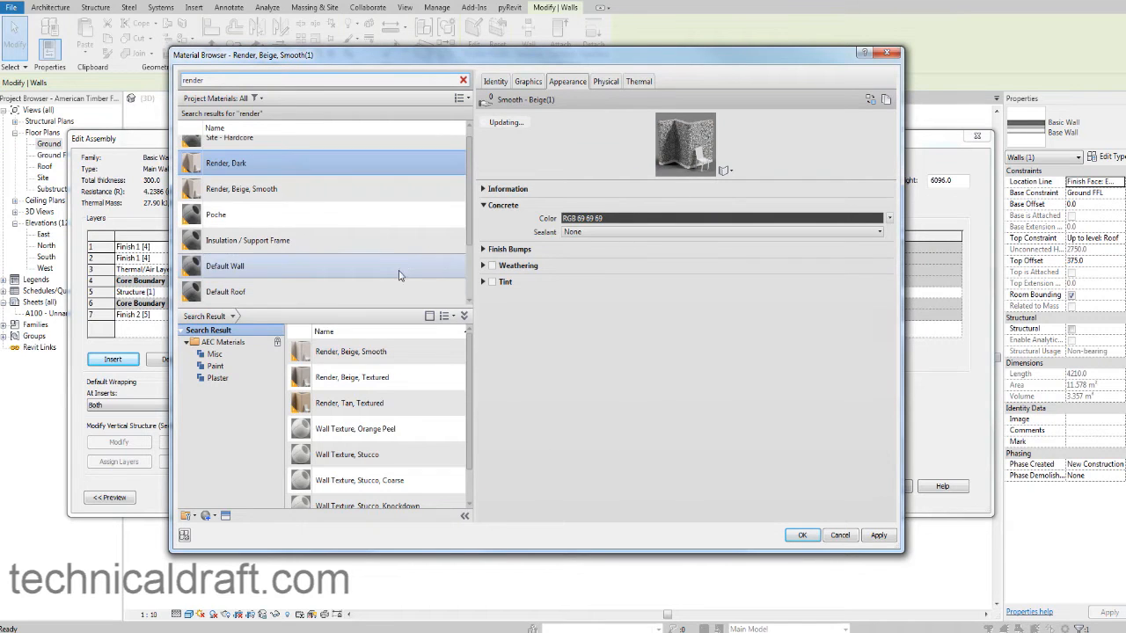
pyautogui.click(527, 82)
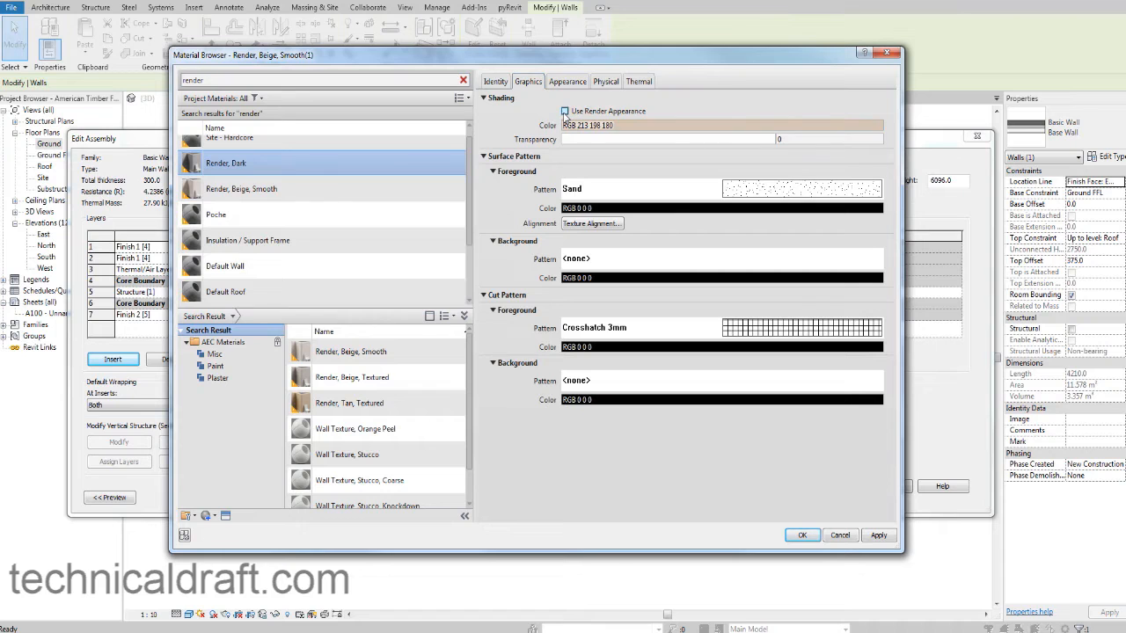
pyautogui.click(564, 111)
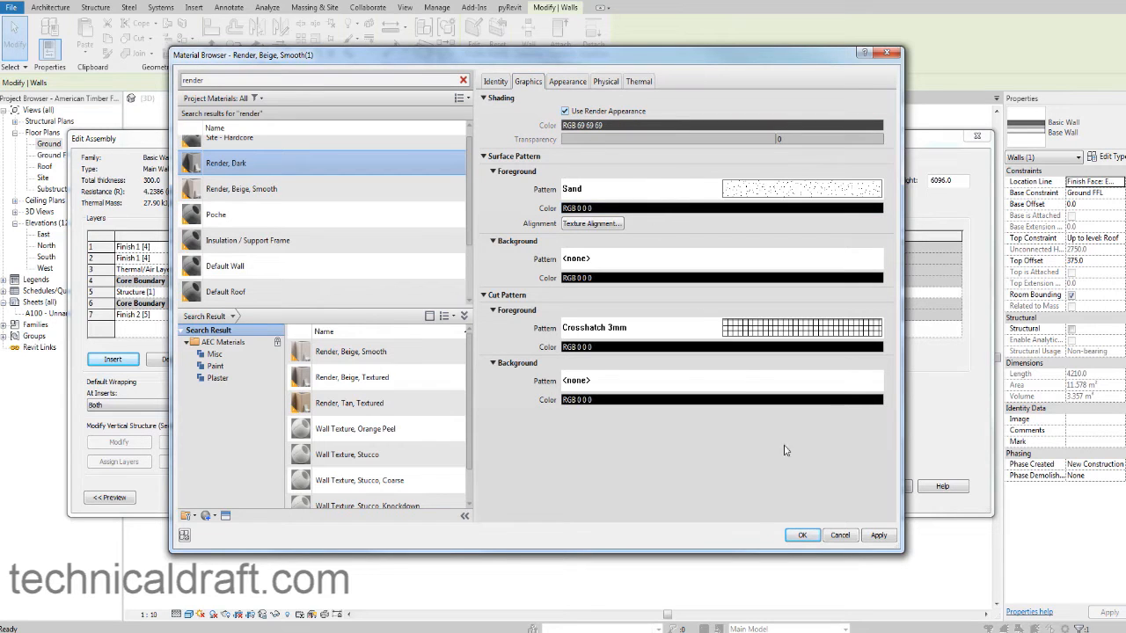
# Step: Assign Render, Dark to the outermost 10 mm layer and apply the Main Wall Exterior Black type to the projecting front wall
pyautogui.click(802, 535)
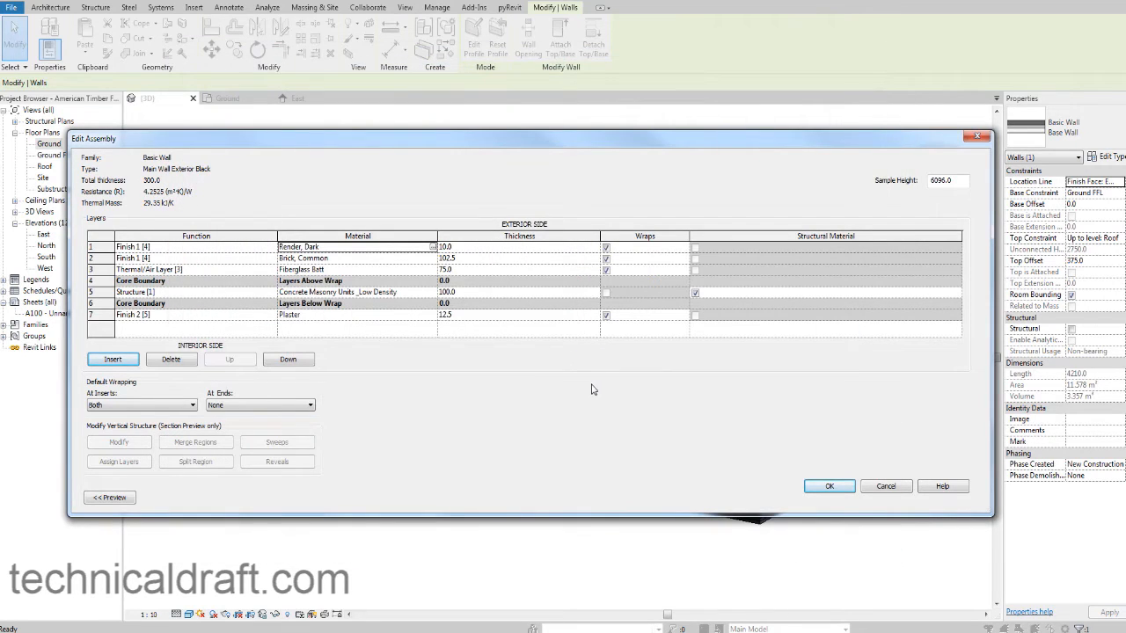
pyautogui.click(844, 486)
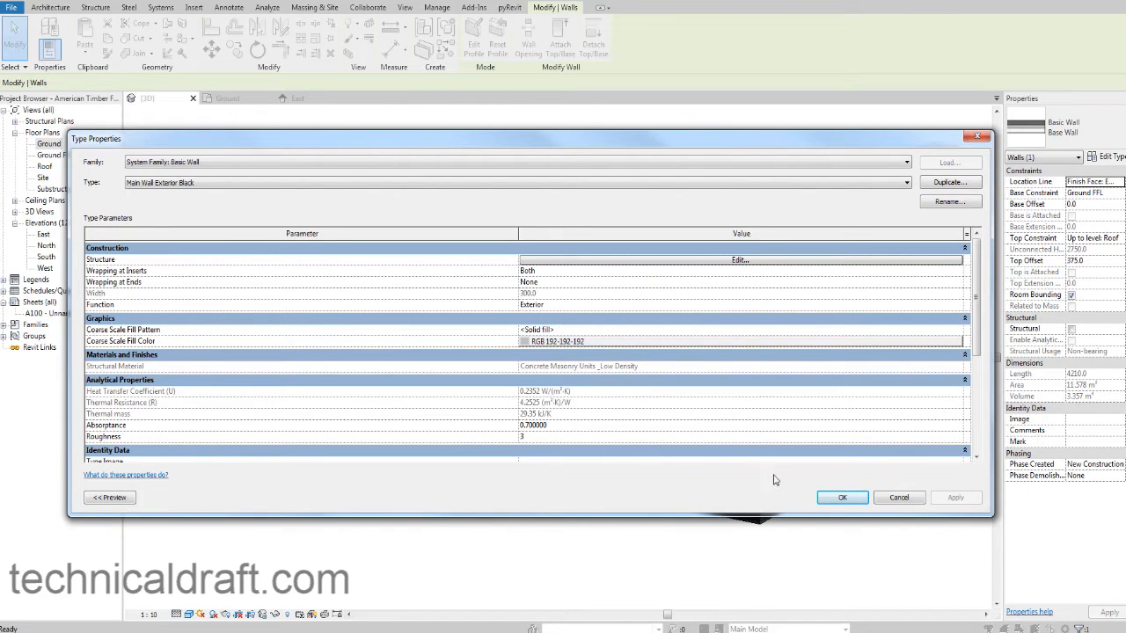
pyautogui.click(830, 498)
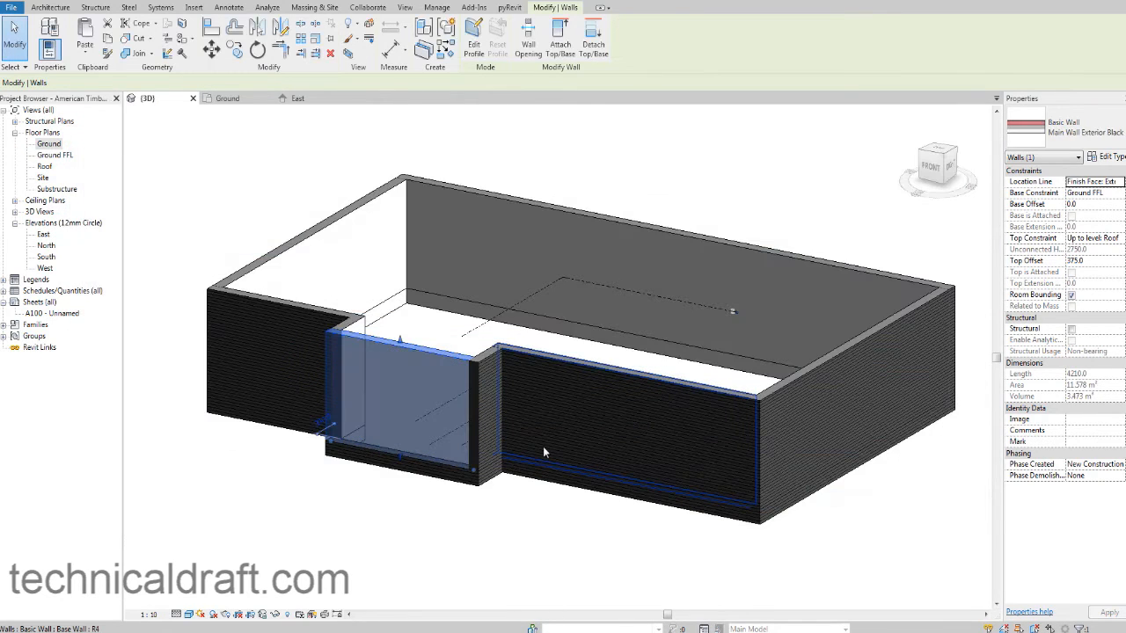
pyautogui.click(512, 520)
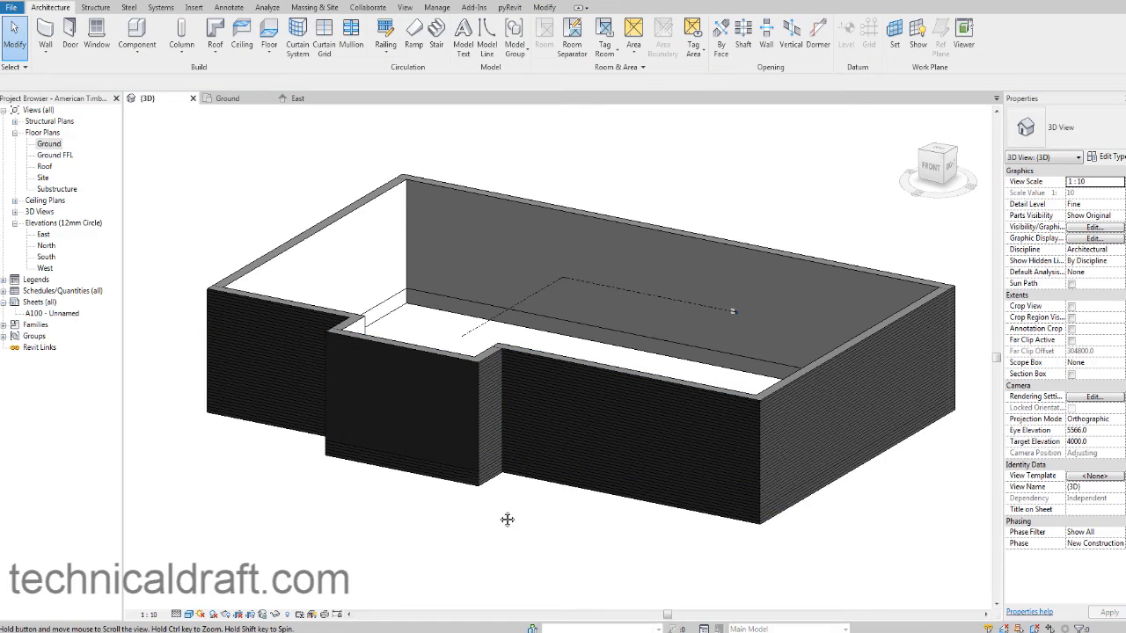
# Step: Change the seven remaining Base Wall upper exterior walls around the house to the Main Wall Exterior Black type
pyautogui.moveTo(510, 520); pyautogui.dragTo(624, 528, button='middle')
pyautogui.scroll(1, 610, 483)
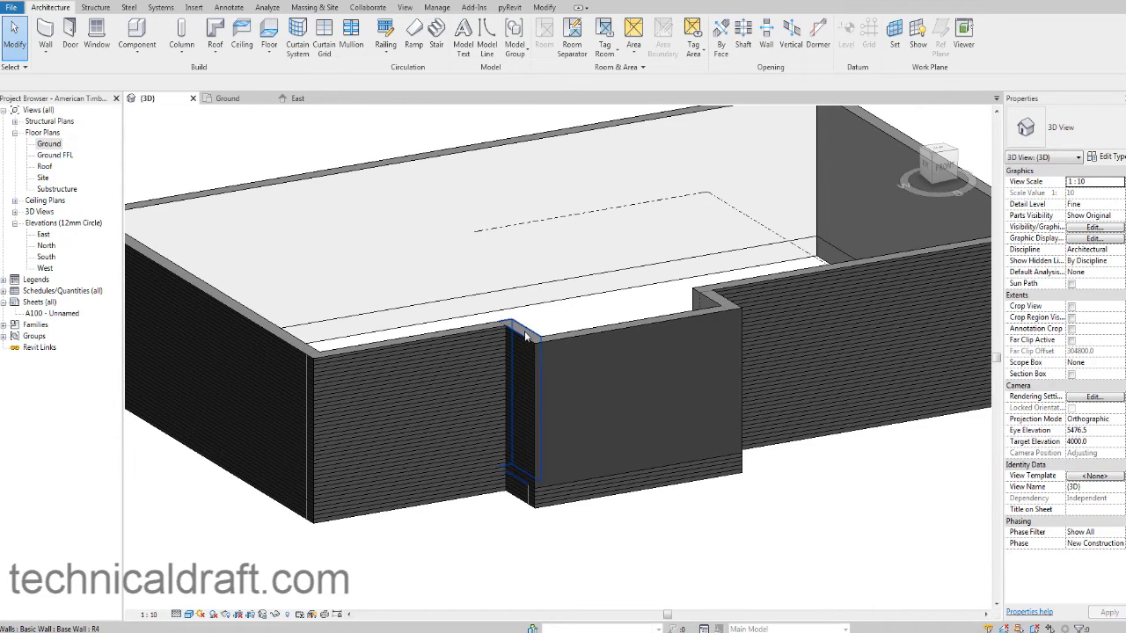
pyautogui.click(525, 336)
pyautogui.keyDown('shift'); pyautogui.moveTo(494, 340); pyautogui.dragTo(556, 396, button='middle'); pyautogui.keyUp('shift')
pyautogui.scroll(2, 556, 396)
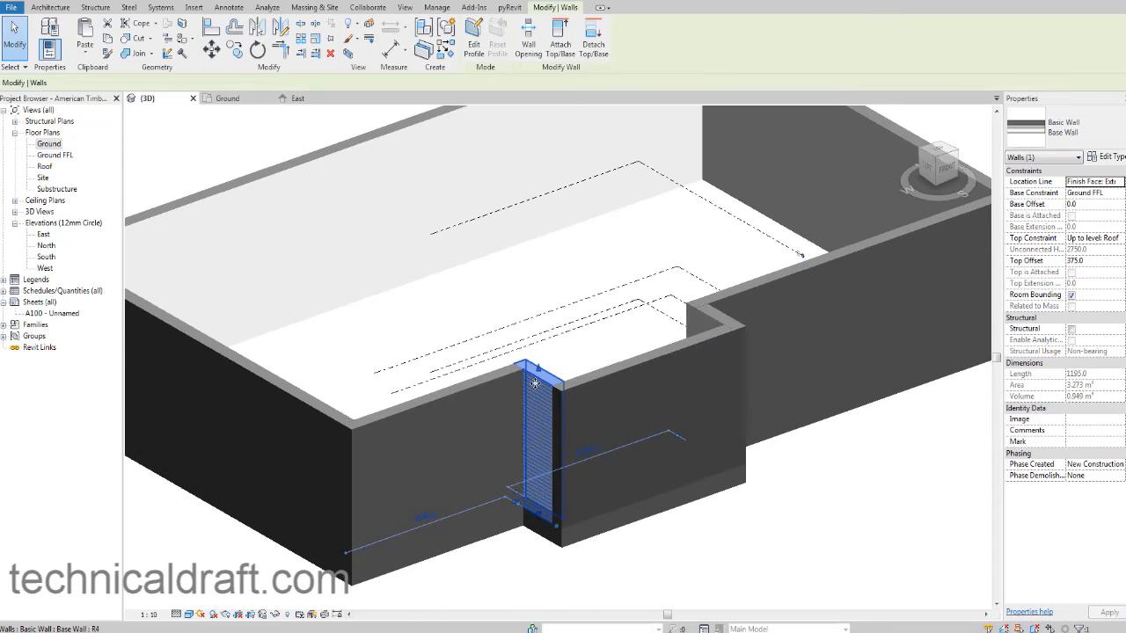
pyautogui.keyDown('ctrl'); pyautogui.click(492, 384); pyautogui.keyUp('ctrl')
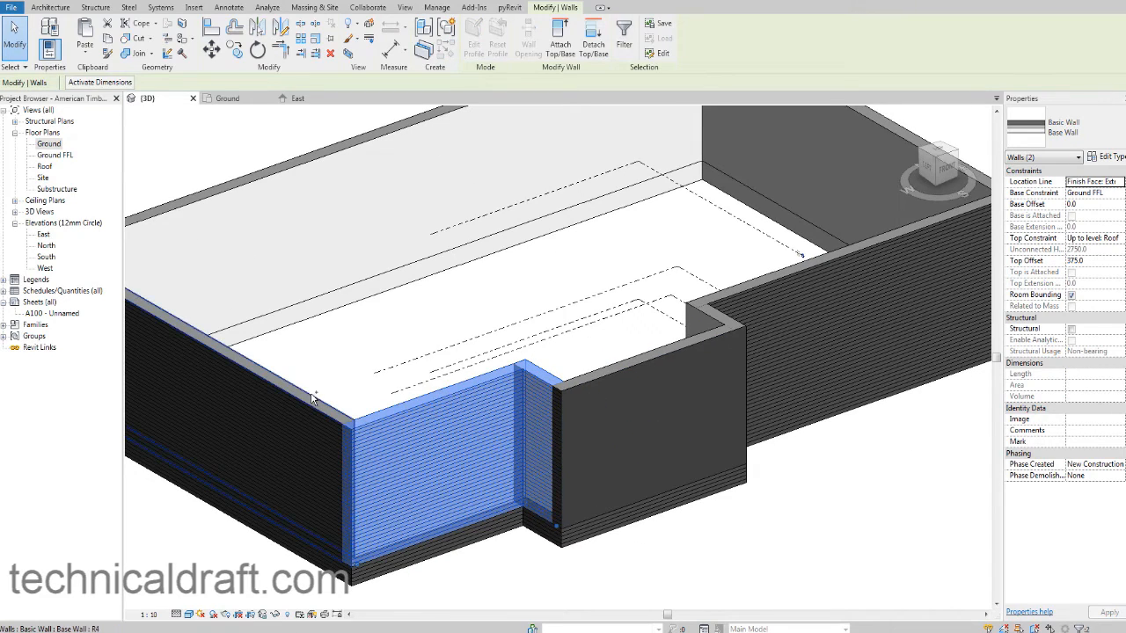
pyautogui.keyDown('ctrl'); pyautogui.click(313, 394); pyautogui.keyUp('ctrl')
pyautogui.moveTo(339, 379); pyautogui.dragTo(513, 405, button='middle')
pyautogui.keyDown('ctrl'); pyautogui.click(352, 238); pyautogui.keyUp('ctrl')
pyautogui.scroll(-4, 392, 289)
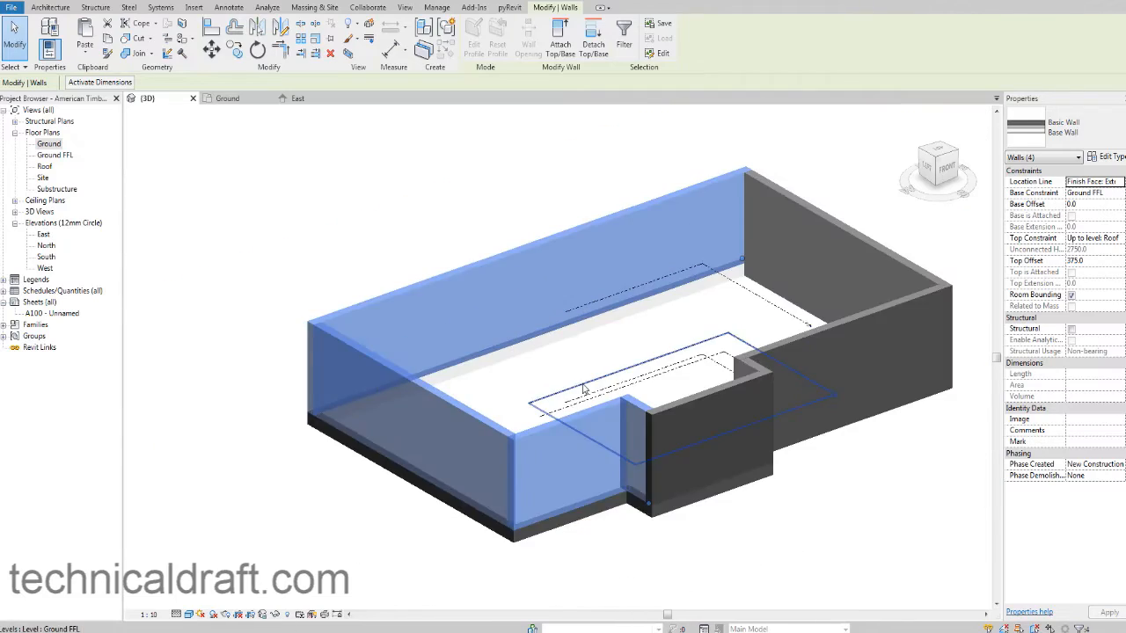
pyautogui.keyDown('shift'); pyautogui.moveTo(583, 388); pyautogui.dragTo(577, 410, button='middle'); pyautogui.keyUp('shift')
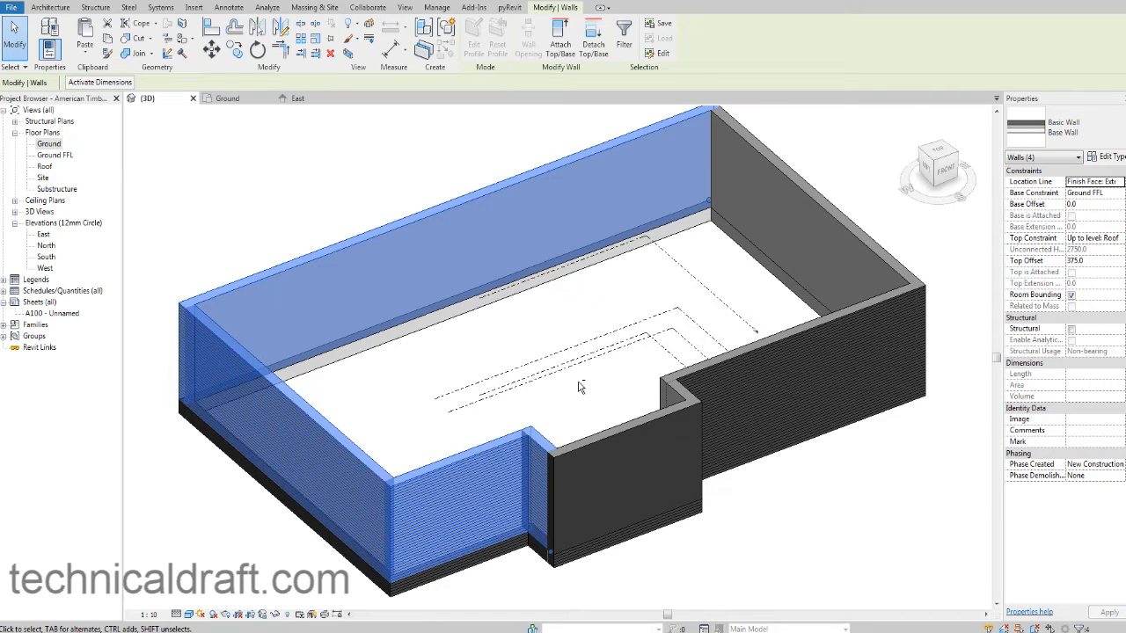
pyautogui.moveTo(578, 382)
pyautogui.keyDown('shift'); pyautogui.mouseDown(button='middle')
pyautogui.moveTo(572, 361)
pyautogui.moveTo(616, 290)
pyautogui.moveTo(658, 169)
pyautogui.moveTo(439, 329)
pyautogui.moveTo(515, 208)
pyautogui.moveTo(546, 334)
pyautogui.moveTo(226, 422)
pyautogui.moveTo(334, 188)
pyautogui.moveTo(474, 463)
pyautogui.moveTo(605, 454)
pyautogui.moveTo(593, 378)
pyautogui.mouseUp(button='middle'); pyautogui.keyUp('shift')
pyautogui.moveTo(658, 355); pyautogui.dragTo(614, 388, button='middle')
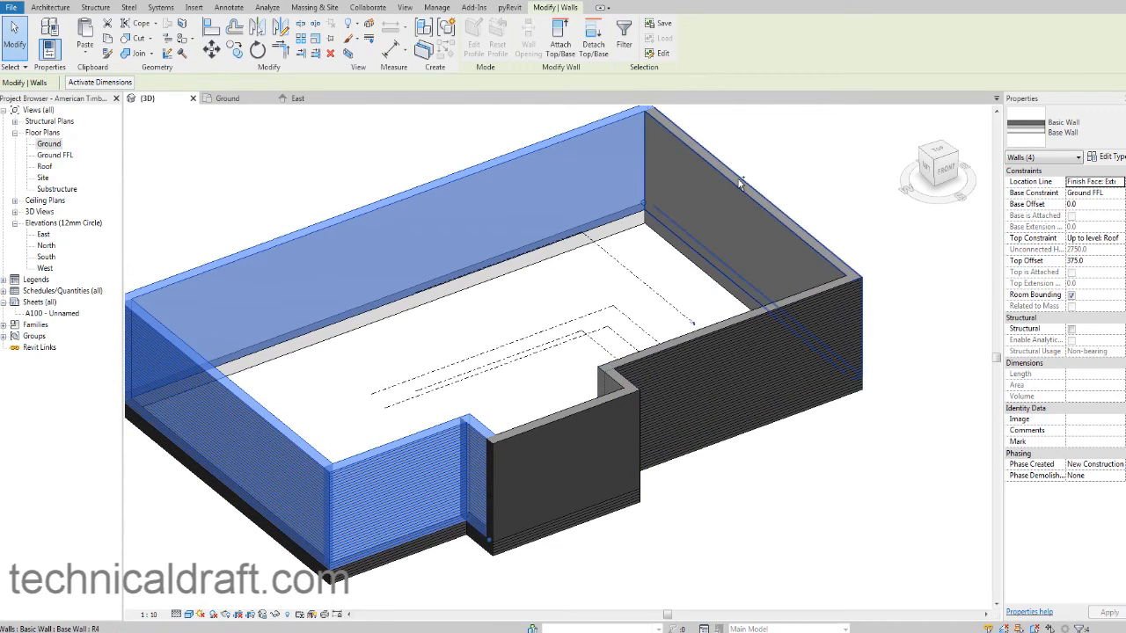
pyautogui.keyDown('ctrl'); pyautogui.click(737, 177); pyautogui.keyUp('ctrl')
pyautogui.keyDown('ctrl'); pyautogui.click(778, 310); pyautogui.keyUp('ctrl')
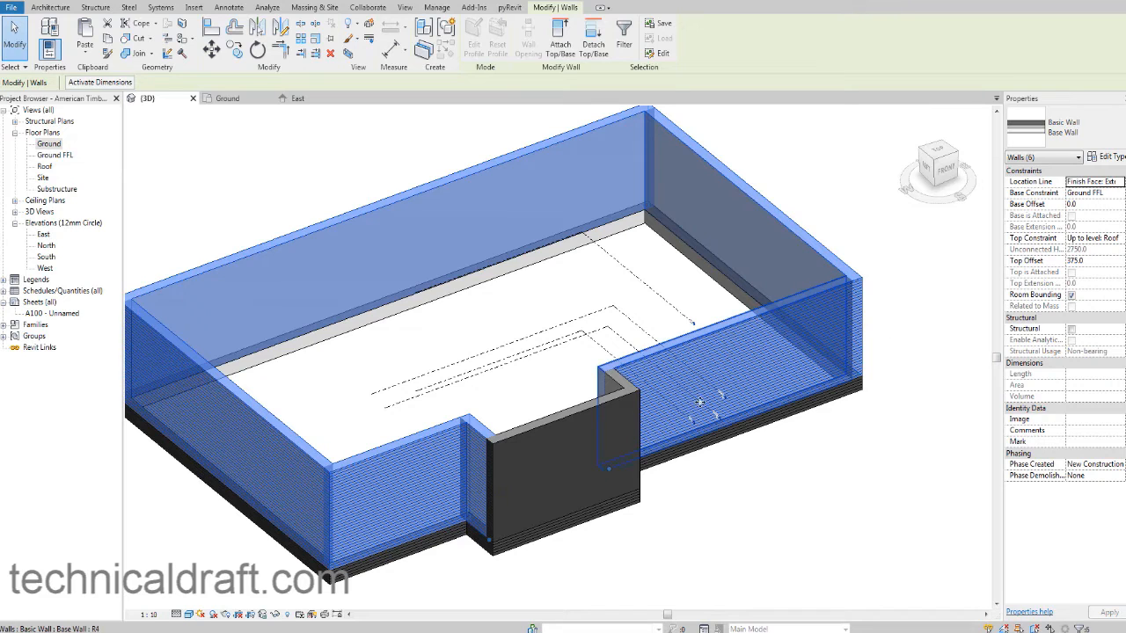
pyautogui.keyDown('ctrl'); pyautogui.click(613, 395); pyautogui.keyUp('ctrl')
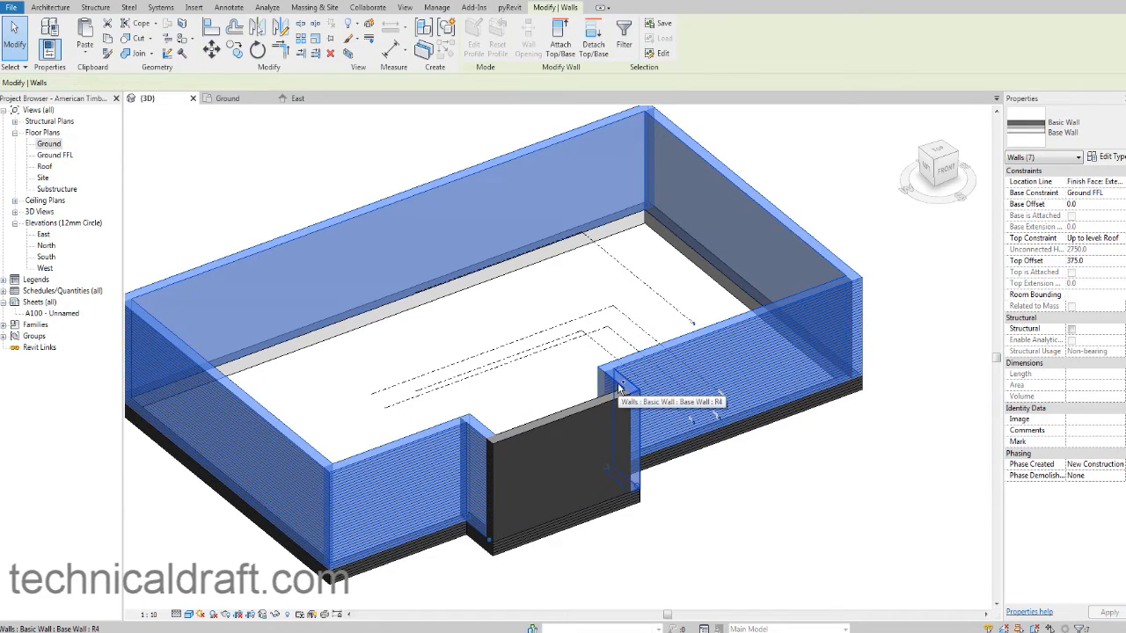
pyautogui.click(1044, 132)
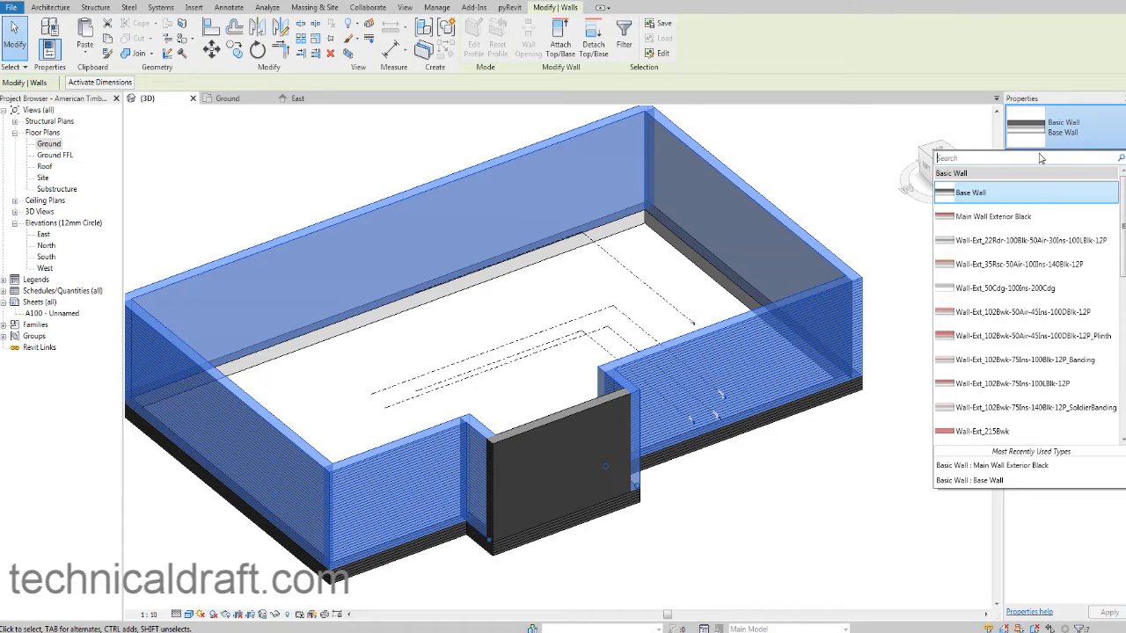
pyautogui.click(1046, 220)
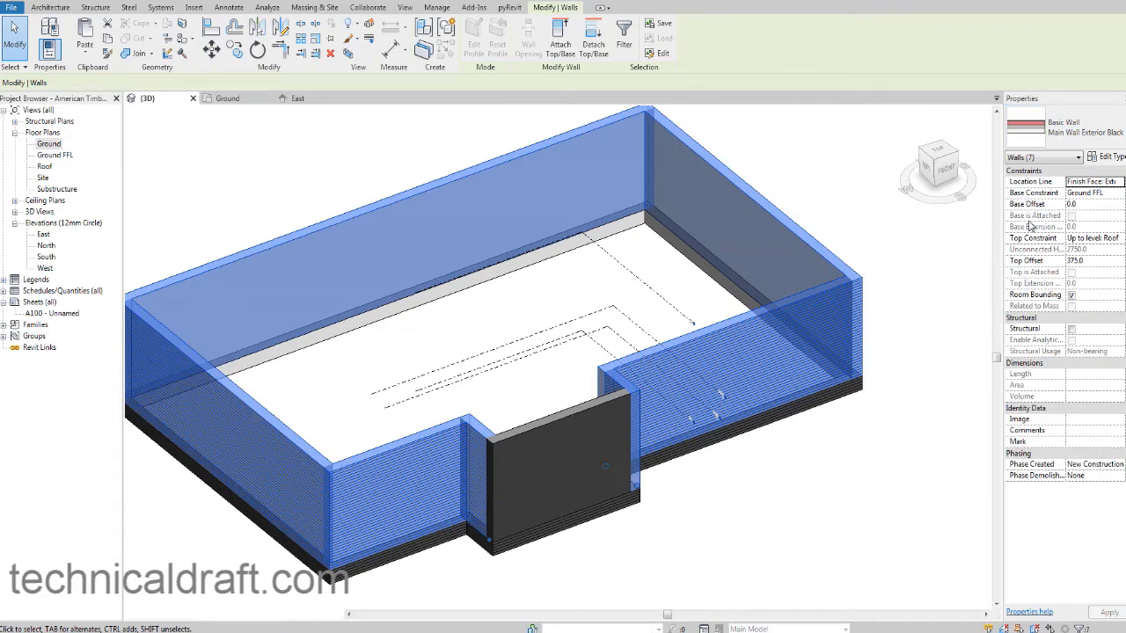
pyautogui.click(852, 444)
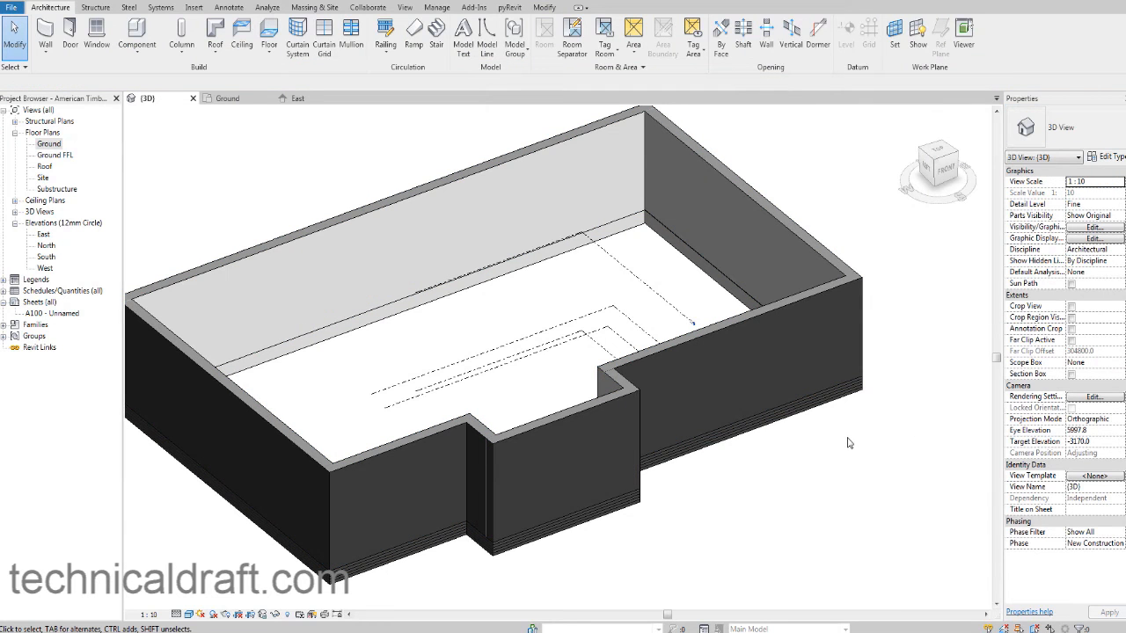
# Step: Compare the rendered exterior walls in the 3D view with the front facade and its windows in the reference photo
pyautogui.keyDown('shift'); pyautogui.moveTo(849, 443); pyautogui.dragTo(784, 372, button='middle'); pyautogui.keyUp('shift')
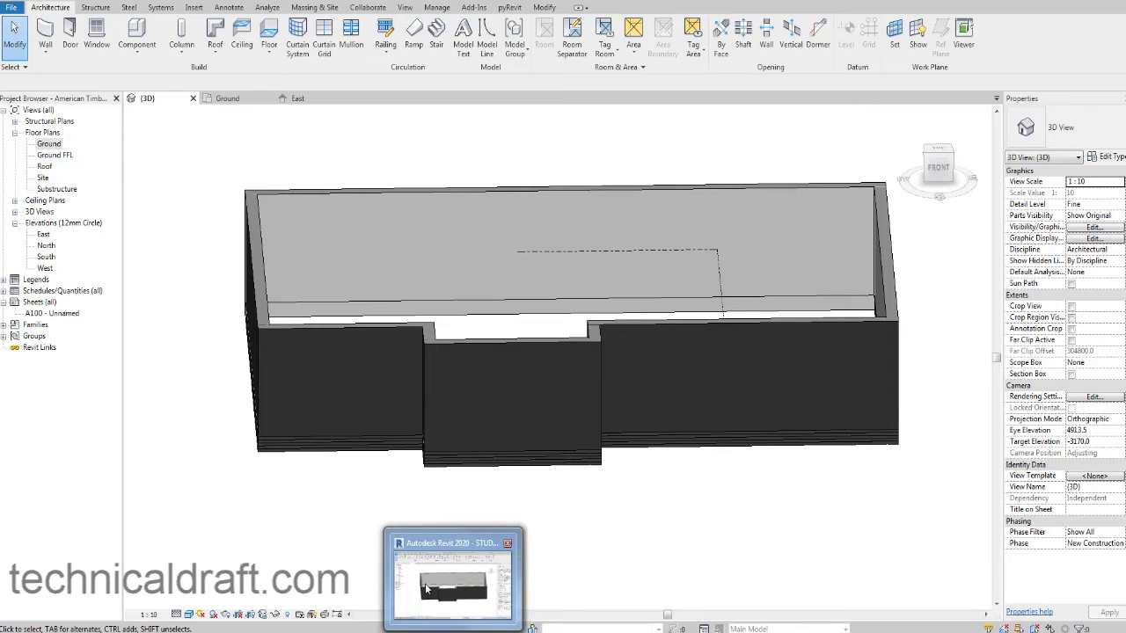
pyautogui.click(563, 628)
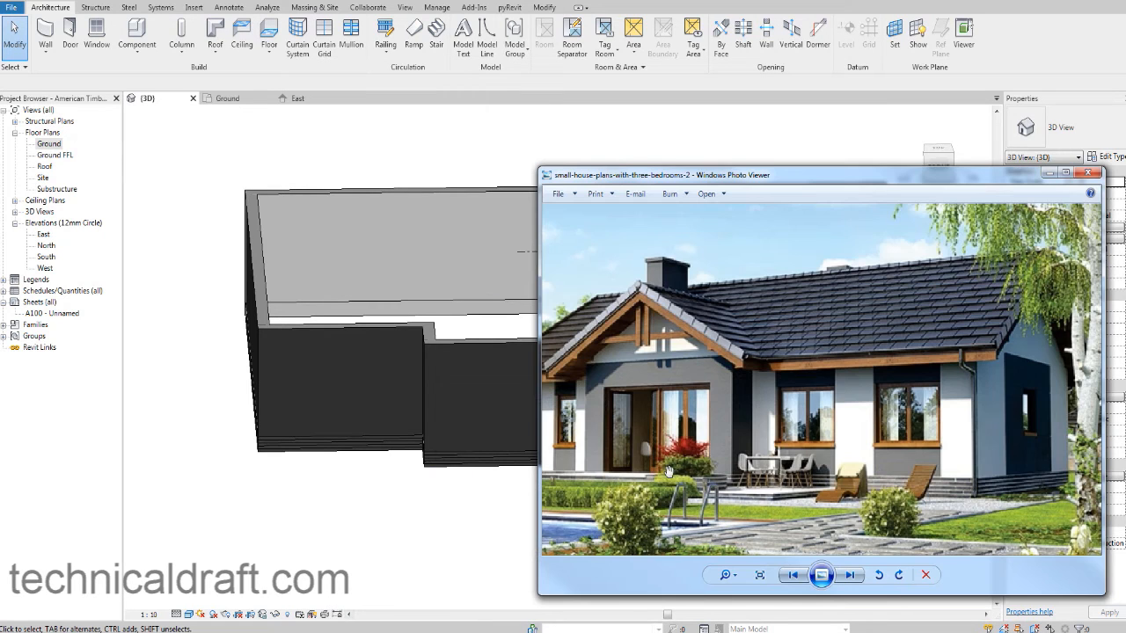
pyautogui.moveTo(780, 411); pyautogui.dragTo(861, 411)
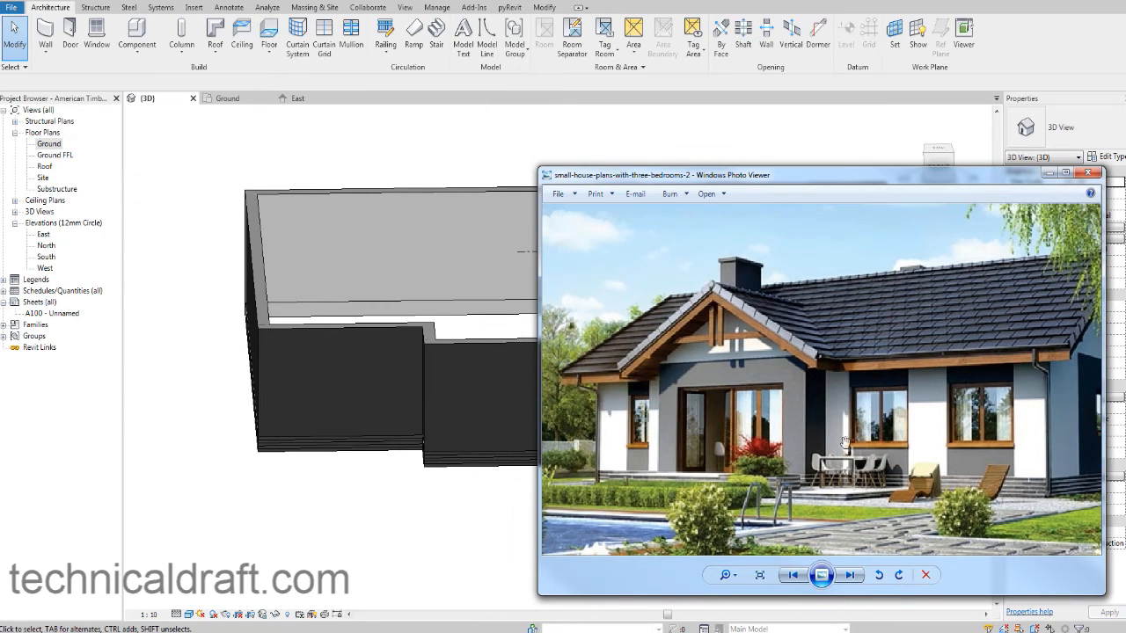
pyautogui.moveTo(926, 429); pyautogui.dragTo(898, 429)
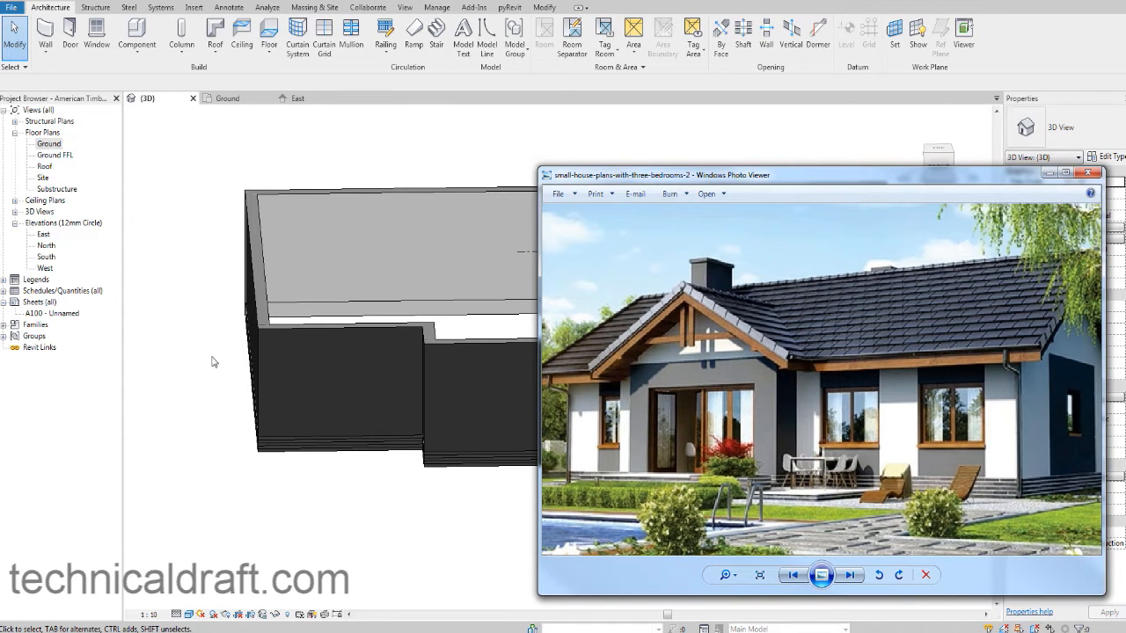
pyautogui.click(211, 361)
pyautogui.keyDown('shift'); pyautogui.moveTo(568, 362); pyautogui.dragTo(568, 387, button='middle'); pyautogui.keyUp('shift')
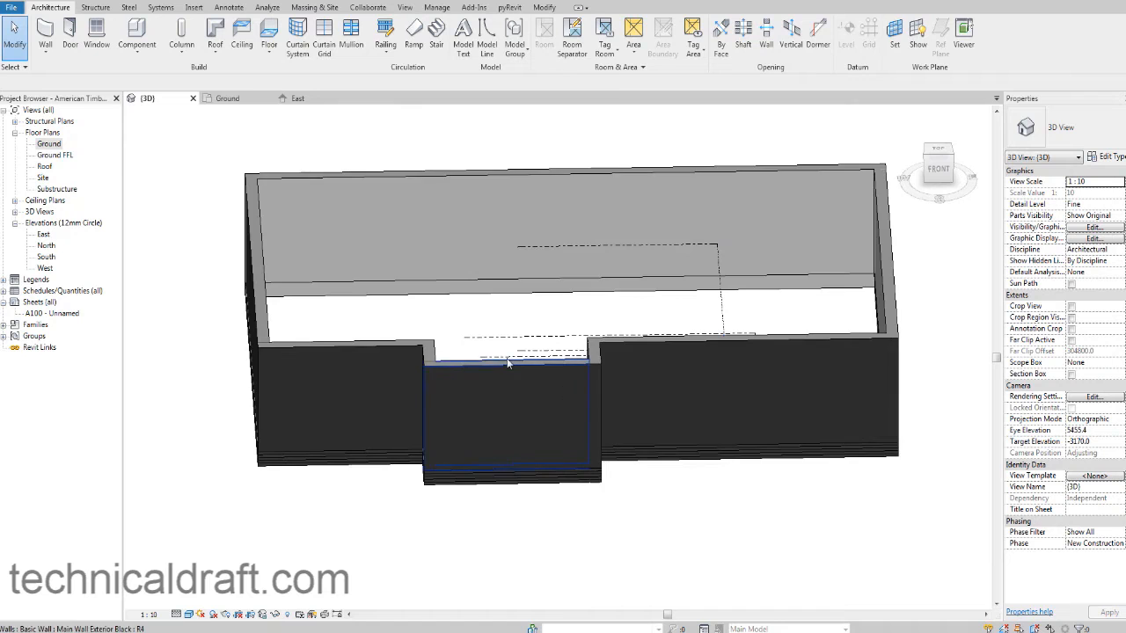
pyautogui.keyDown('shift'); pyautogui.moveTo(506, 358); pyautogui.dragTo(554, 360, button='middle'); pyautogui.keyUp('shift')
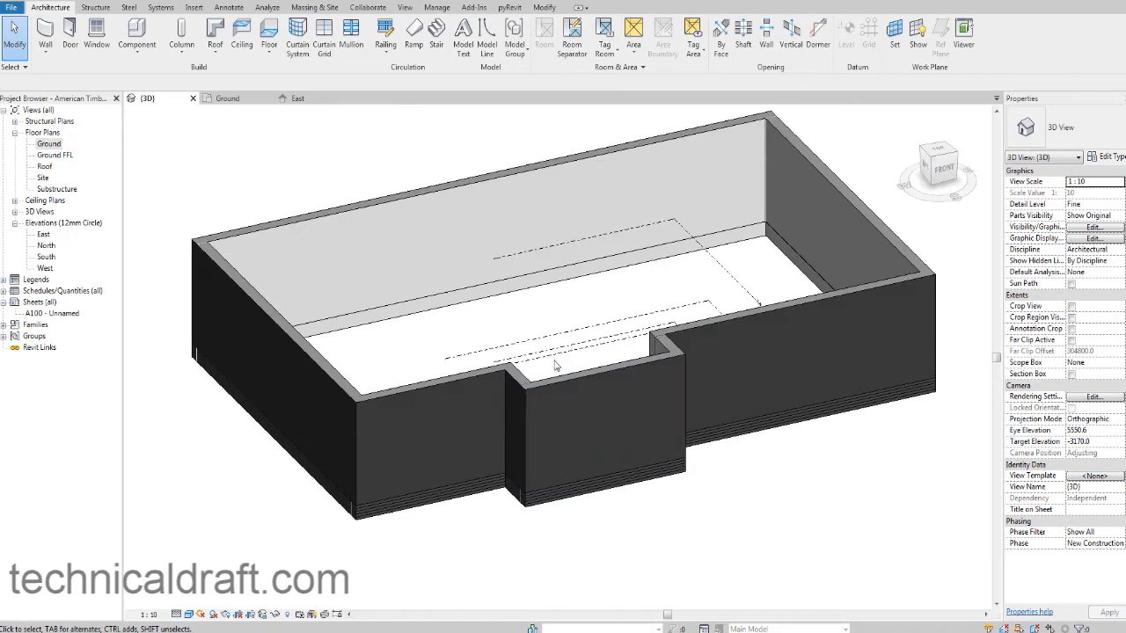
# Step: Start placing a window and browse for loadable families in the Windows folder of the UK metric library
pyautogui.click(97, 35)
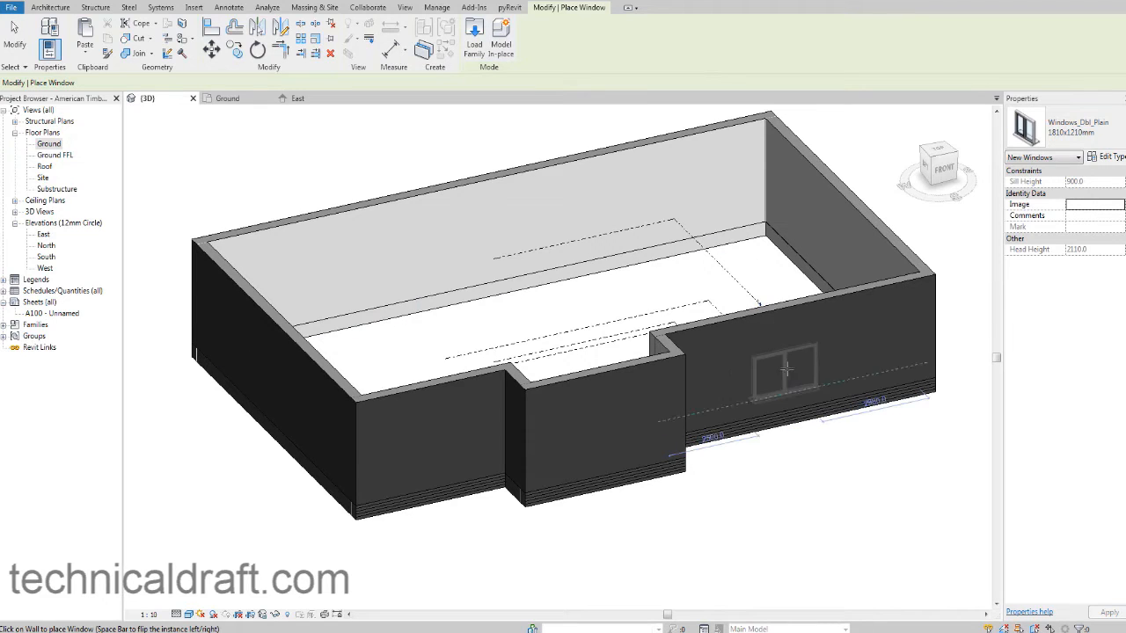
pyautogui.click(478, 47)
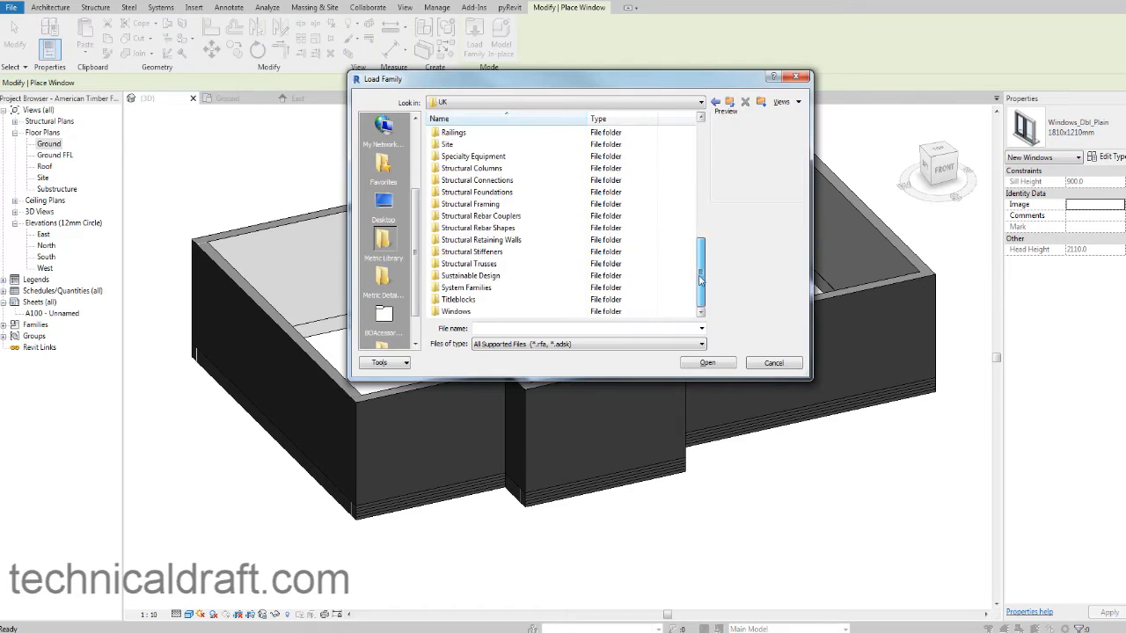
pyautogui.doubleClick(523, 310)
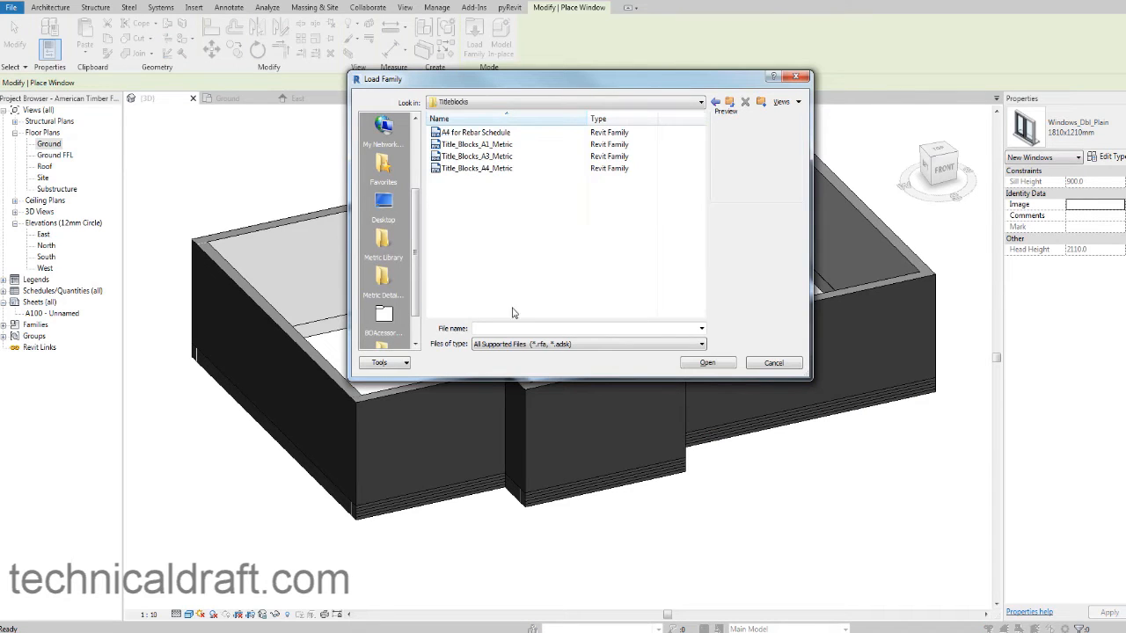
pyautogui.click(729, 101)
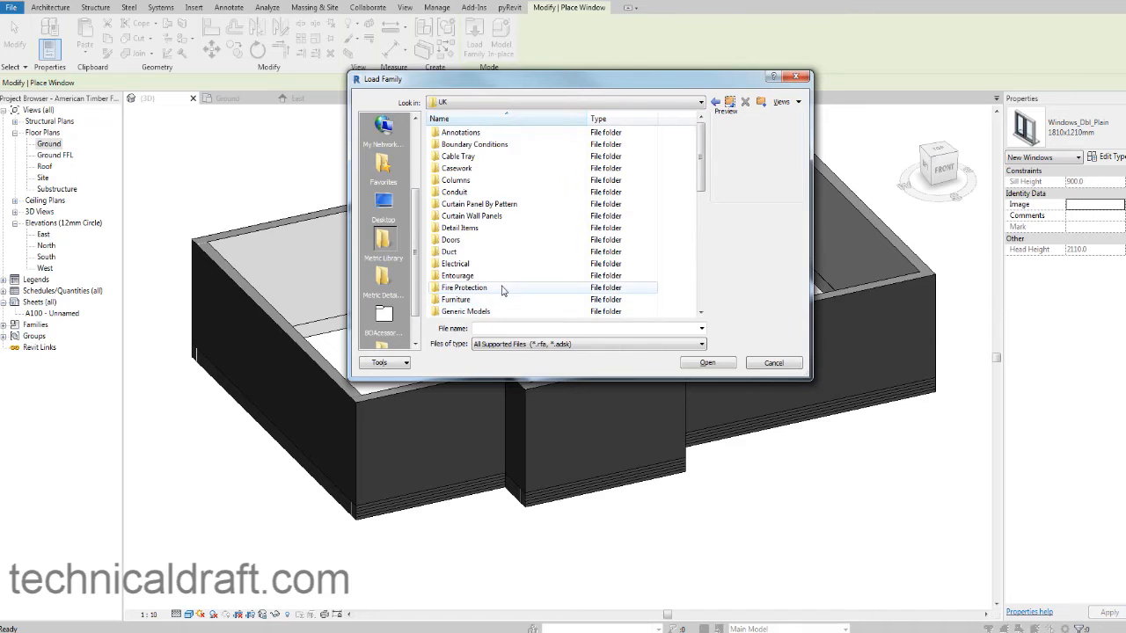
pyautogui.scroll(-7, 531, 270)
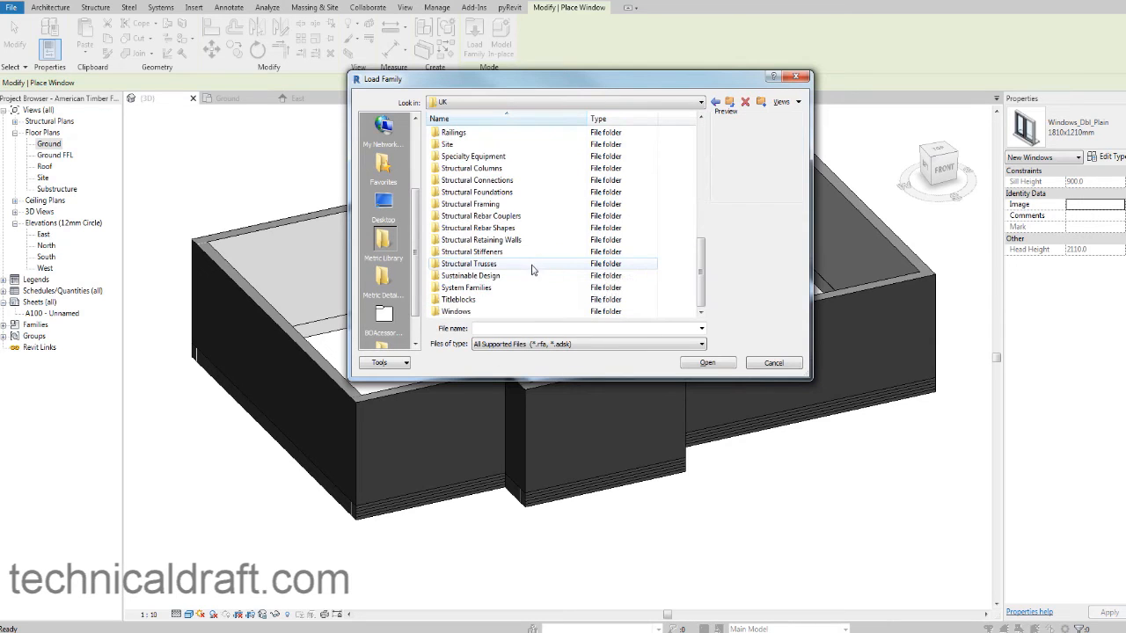
pyautogui.doubleClick(481, 311)
# Step: Preview the available window families from Windows_Arched onwards, then leave the library without loading one
pyautogui.click(493, 144)
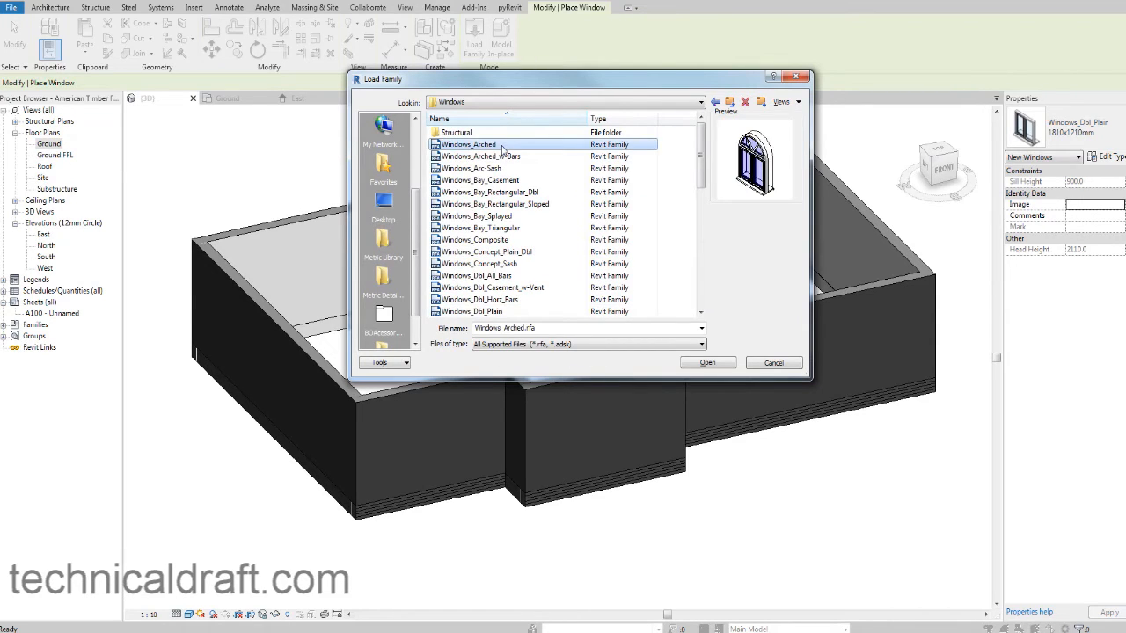
pyautogui.press('Down')
pyautogui.press('Down')
pyautogui.press('Down')
pyautogui.press('Down')
pyautogui.press('Down')
pyautogui.press('Down')
pyautogui.press('Down')
pyautogui.press('Down')
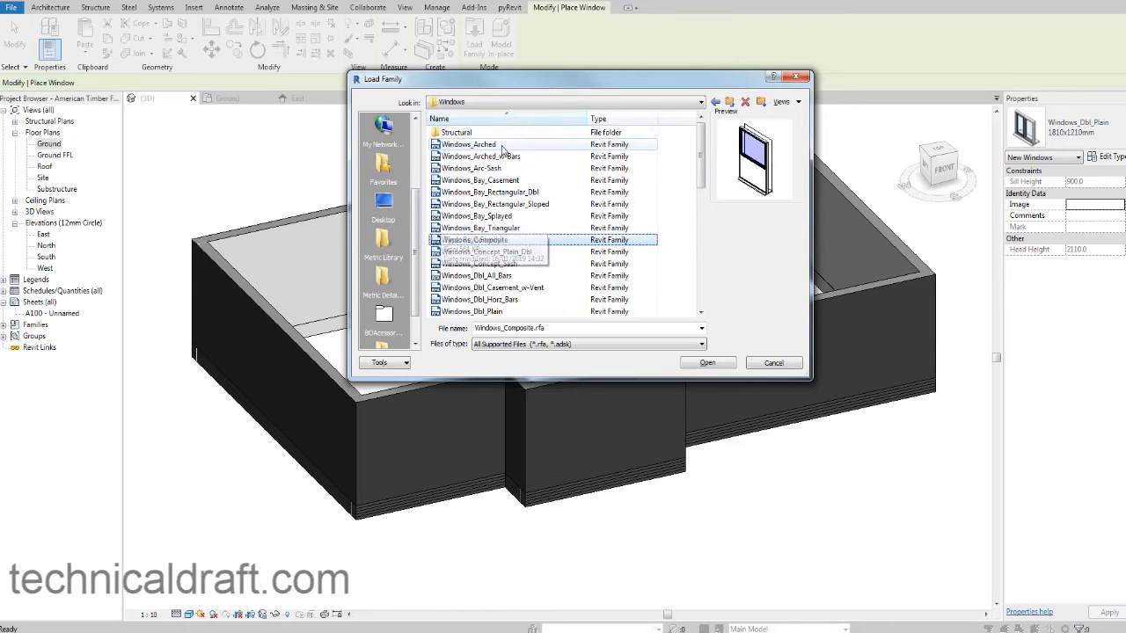
pyautogui.press('Down')
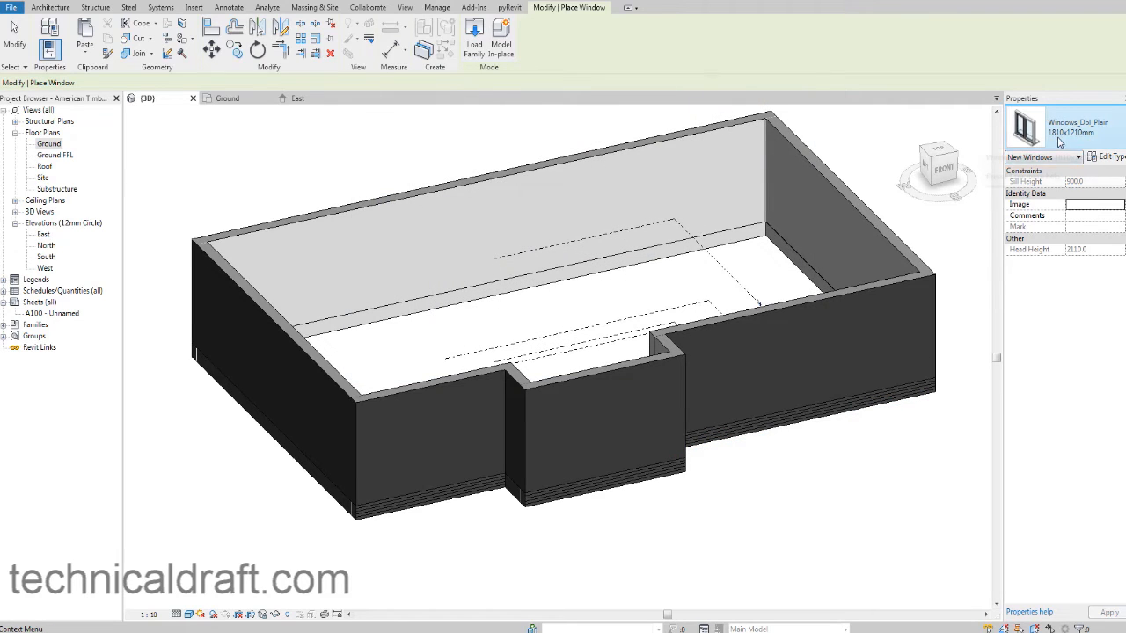
pyautogui.moveTo(1062, 140)
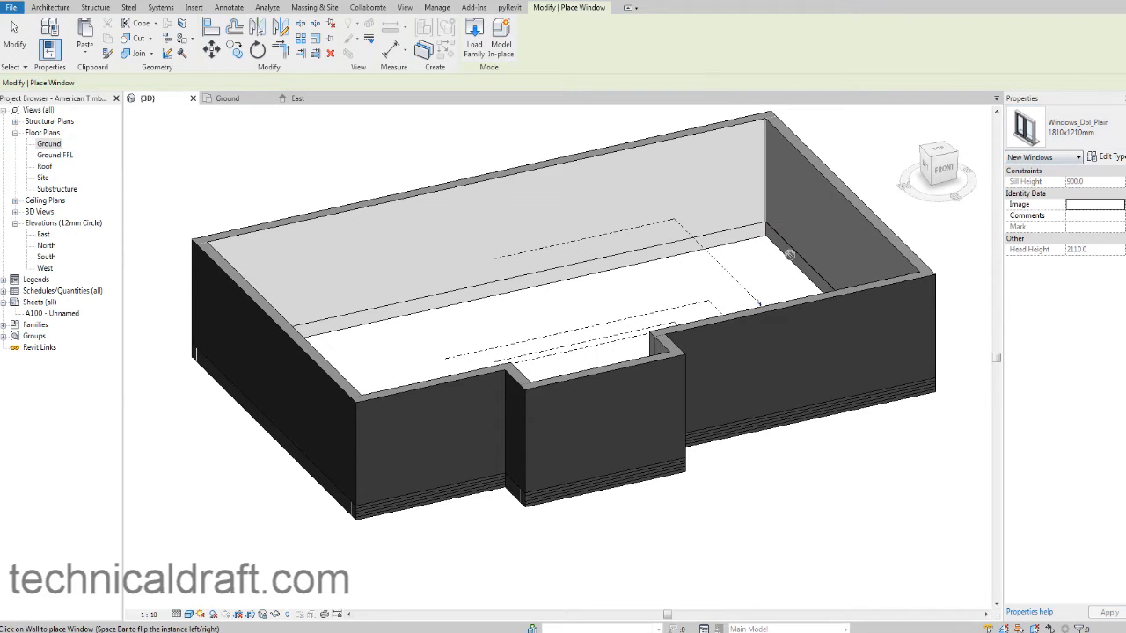
# Step: Try placing a Windows_Dbl_Plain 1810x1210mm window in the longer recessed front wall, and undo the placement
pyautogui.keyDown('shift'); pyautogui.moveTo(758, 350); pyautogui.dragTo(568, 388, button='middle'); pyautogui.keyUp('shift')
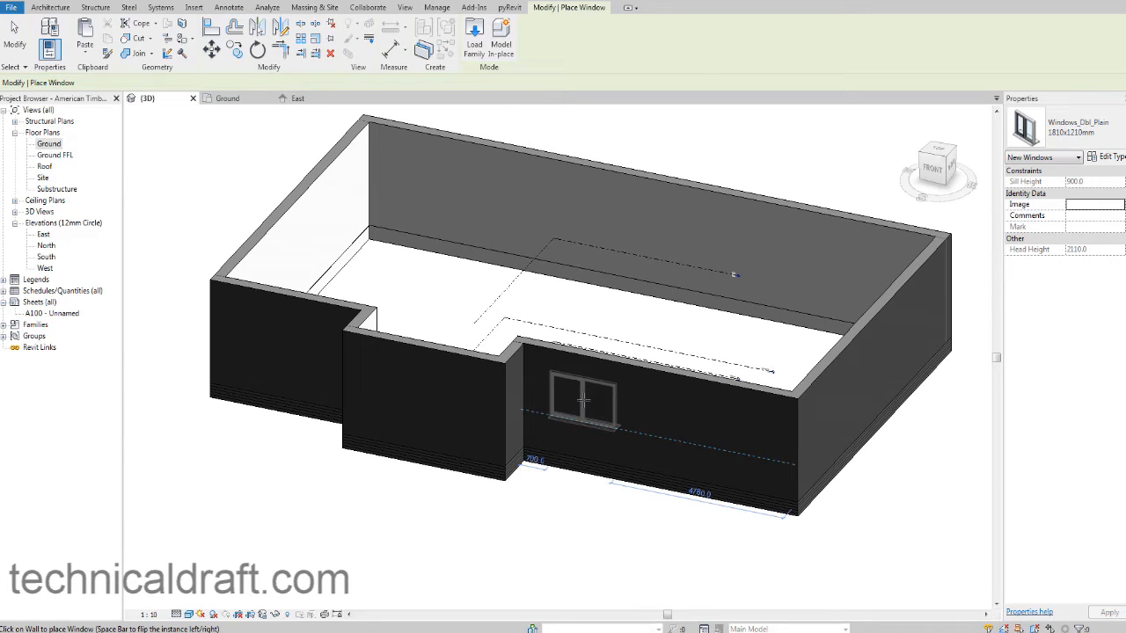
pyautogui.click(658, 411)
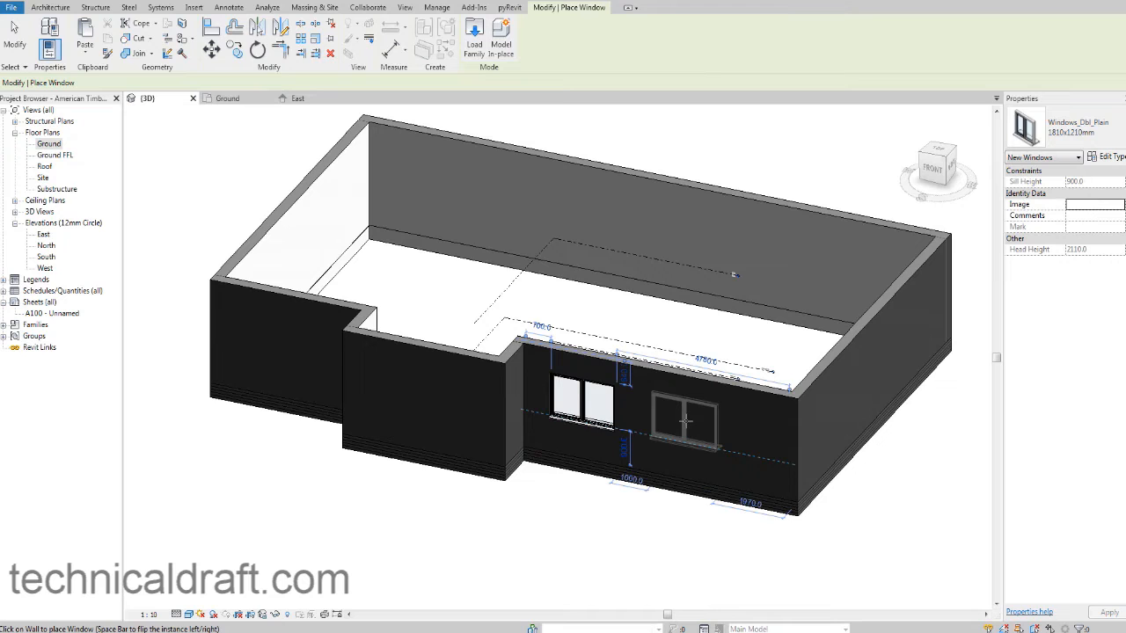
pyautogui.hotkey('ctrl', 'z')
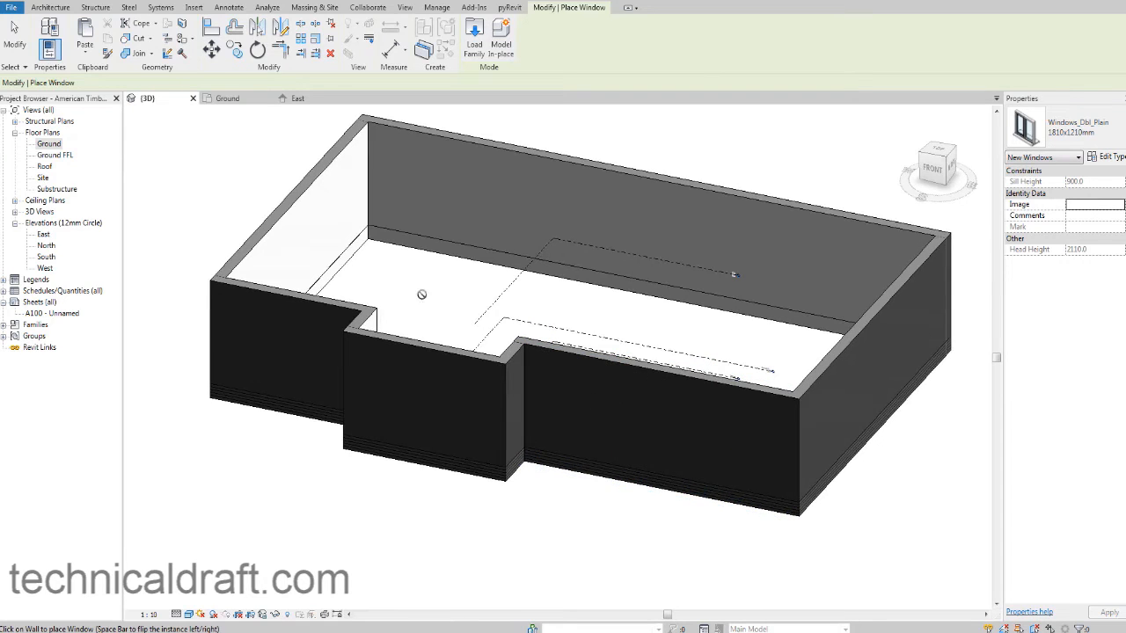
# Step: Open the Ground FFL floor plan and set its detail level to Medium
pyautogui.doubleClick(61, 156)
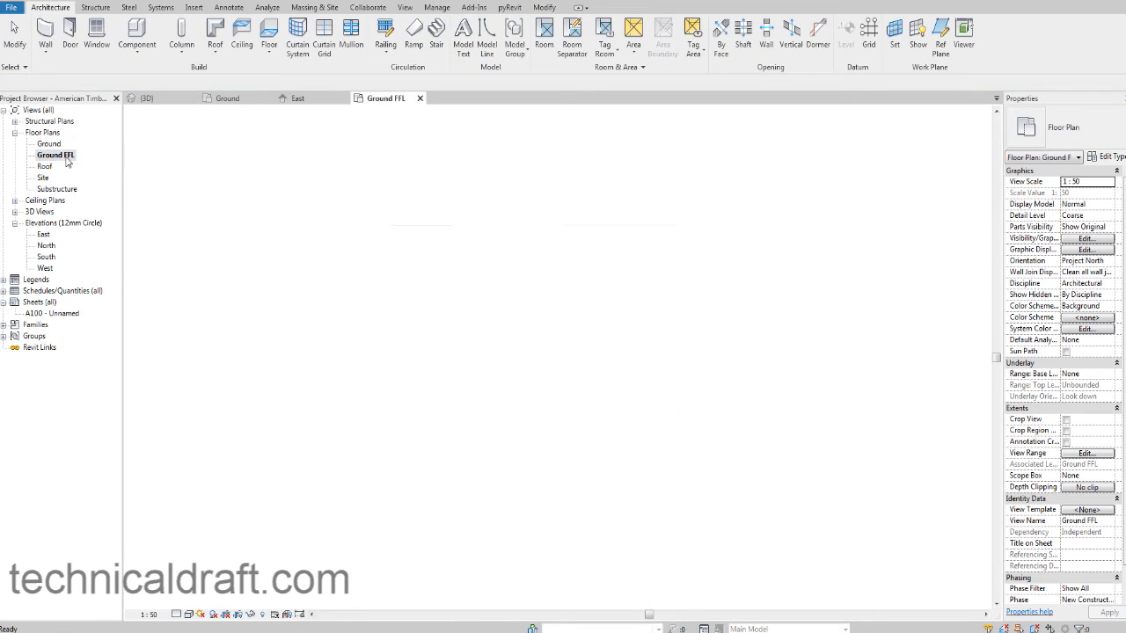
pyautogui.scroll(2, 528, 441)
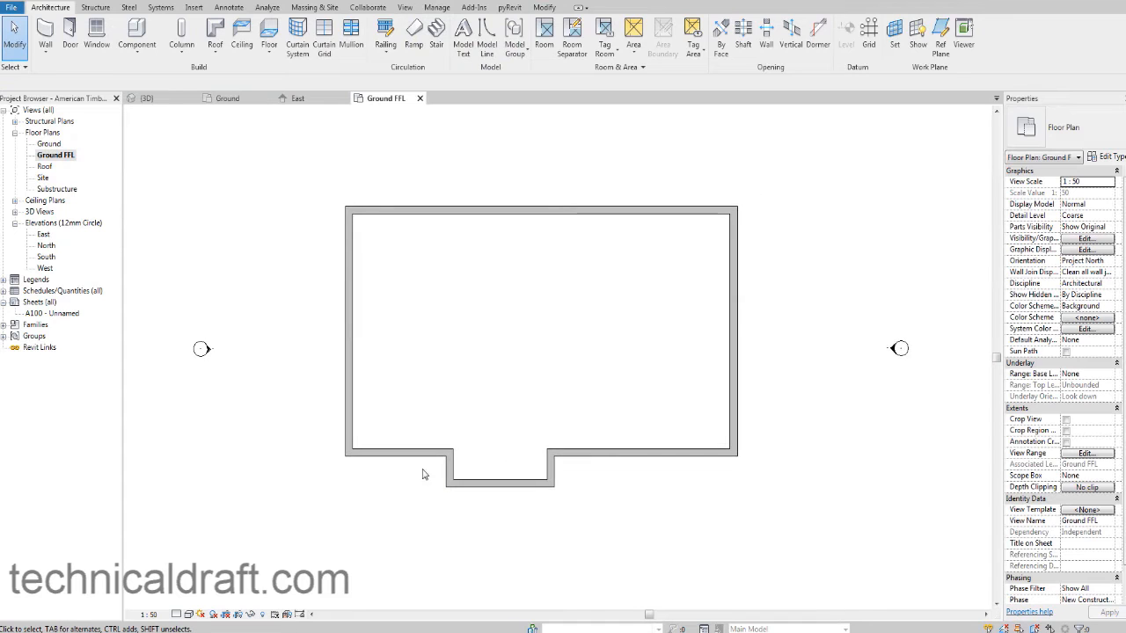
pyautogui.click(176, 615)
pyautogui.click(190, 586)
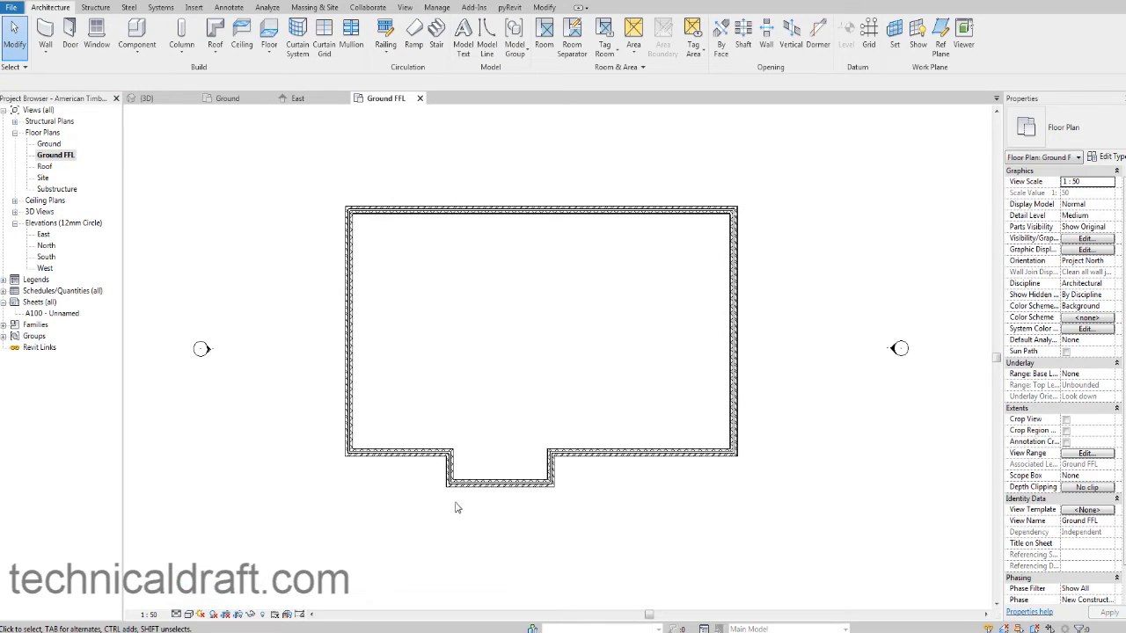
# Step: Place two Windows_Dbl_Plain 1810x1210mm windows in the longer recessed front wall, about 800 mm from the projecting bay and 1000 mm apart
pyautogui.scroll(3, 580, 466)
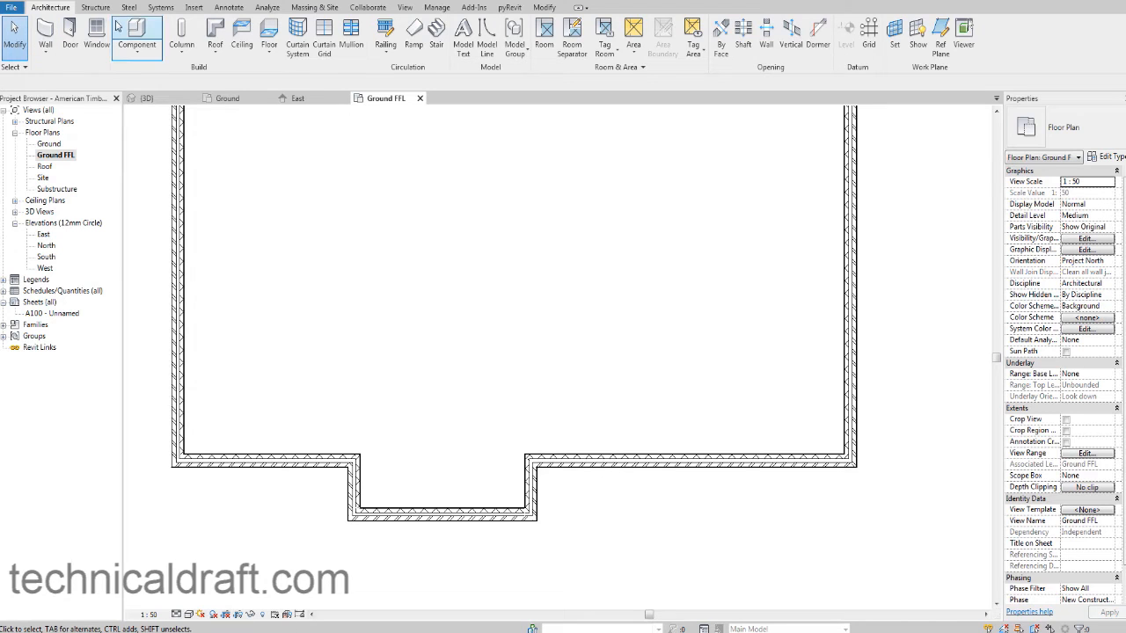
pyautogui.click(97, 35)
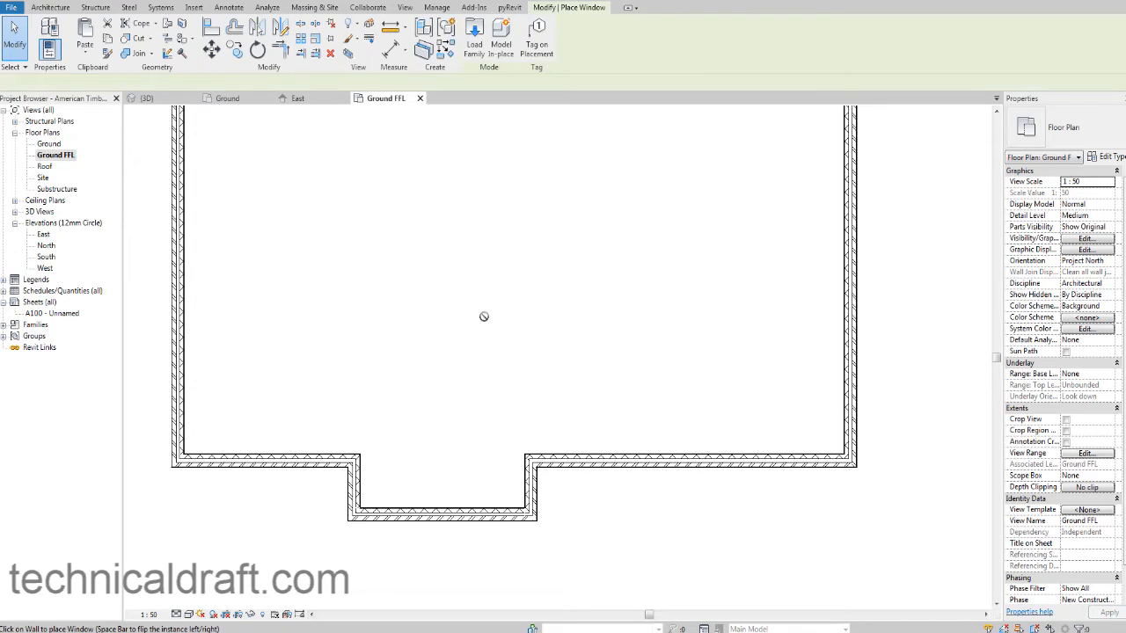
pyautogui.click(609, 462)
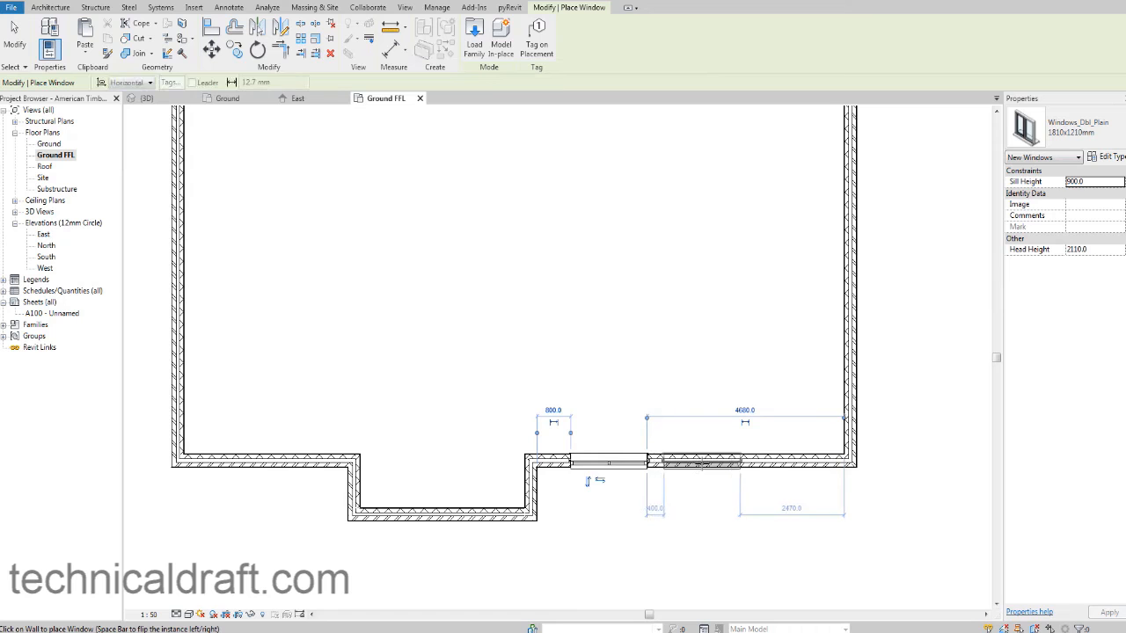
pyautogui.click(726, 461)
pyautogui.scroll(5, 593, 477)
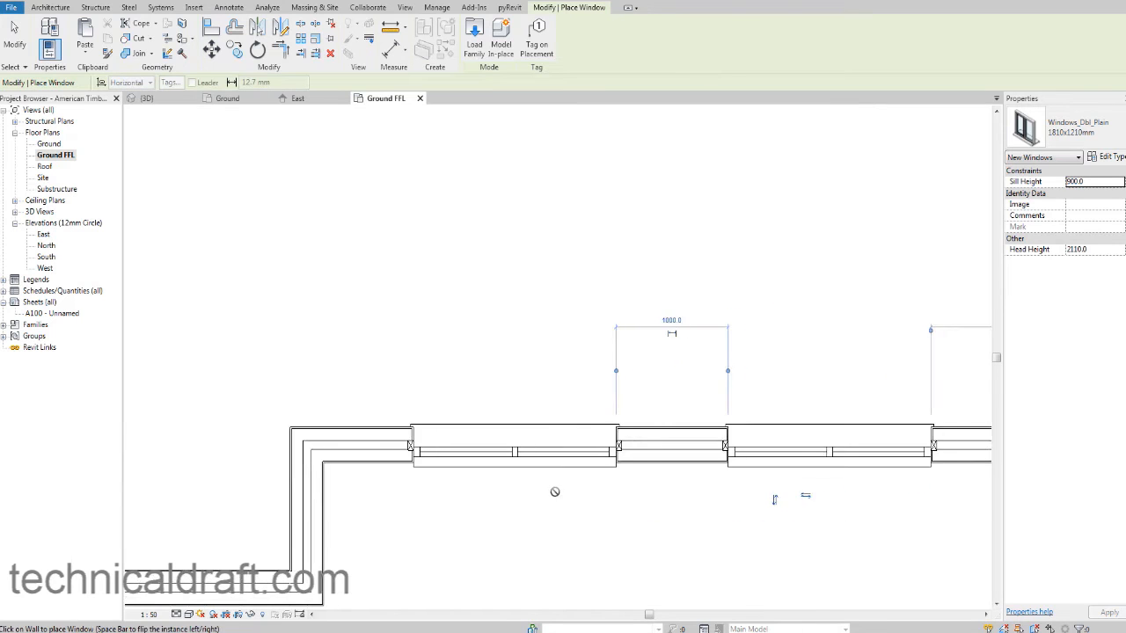
pyautogui.press('Escape')
# Step: Examine the placed windows in plan and in the 3D view, checking the frame, glazing and sill from both sides of the wall
pyautogui.scroll(3, 526, 457)
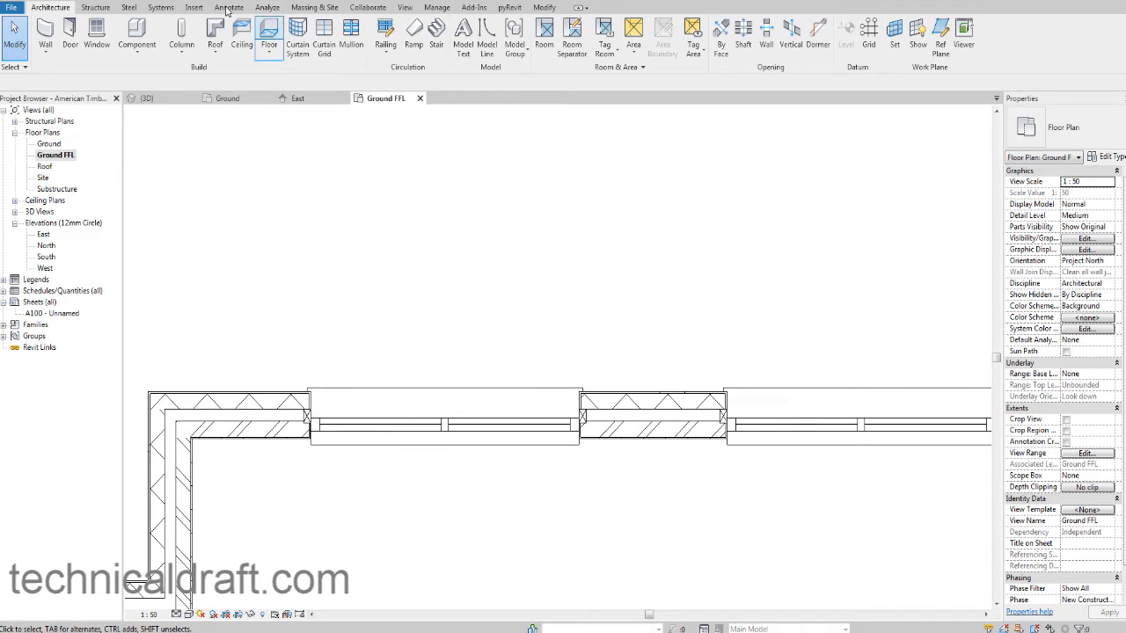
pyautogui.click(211, 1)
pyautogui.scroll(-2, 414, 295)
pyautogui.keyDown('shift'); pyautogui.moveTo(475, 352); pyautogui.dragTo(428, 416, button='middle'); pyautogui.keyUp('shift')
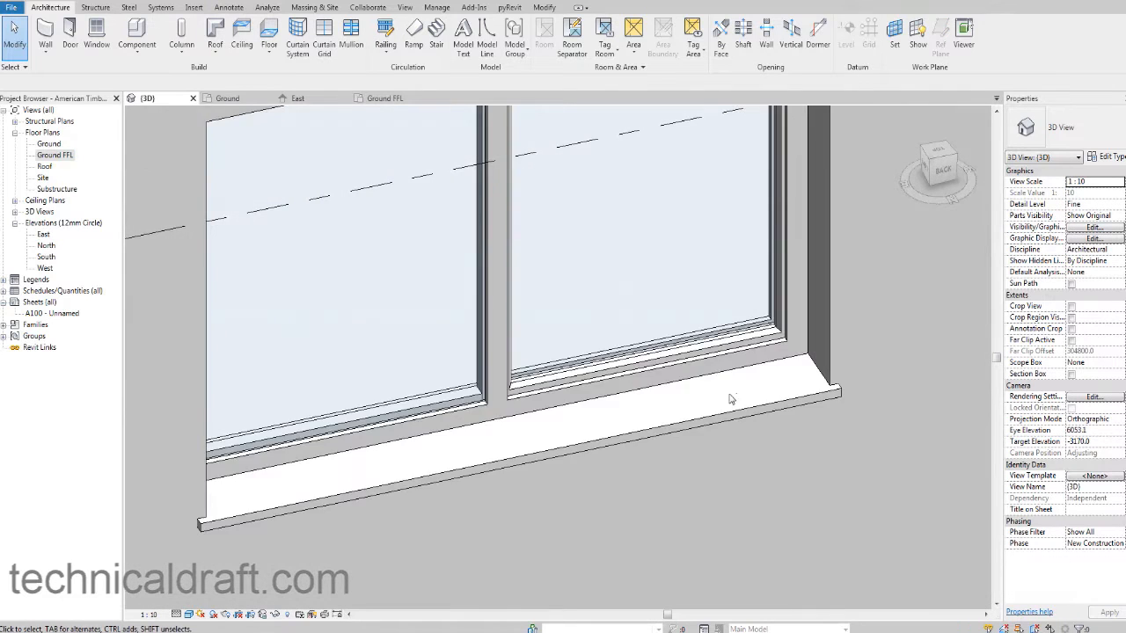
pyautogui.scroll(3, 726, 393)
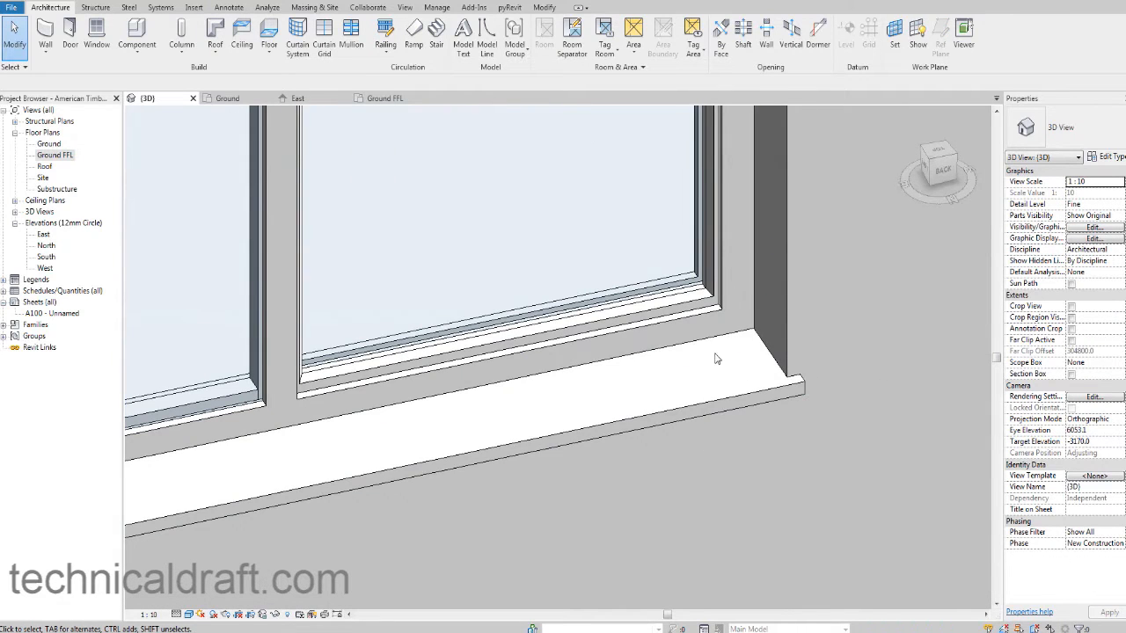
pyautogui.scroll(-6, 715, 351)
pyautogui.keyDown('shift'); pyautogui.moveTo(605, 384); pyautogui.dragTo(834, 381, button='middle'); pyautogui.keyUp('shift')
pyautogui.moveTo(753, 407); pyautogui.dragTo(814, 334, button='middle')
pyautogui.moveTo(695, 387); pyautogui.dragTo(382, 289, button='middle')
pyautogui.scroll(2, 736, 356)
pyautogui.scroll(2, 734, 357)
pyautogui.keyDown('shift'); pyautogui.moveTo(734, 356); pyautogui.dragTo(343, 438, button='middle'); pyautogui.keyUp('shift')
pyautogui.click(343, 438)
# Step: In the Ground FFL plan, try flipping the facing of the window nearest the projecting bay, and flip it back
pyautogui.click(387, 97)
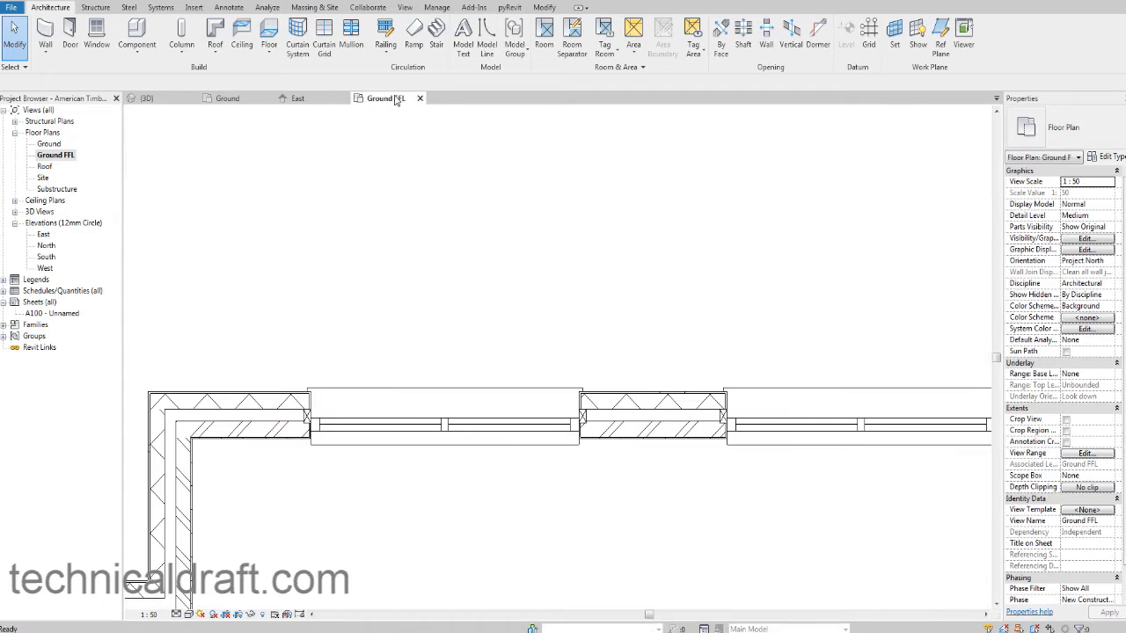
pyautogui.scroll(-2, 478, 432)
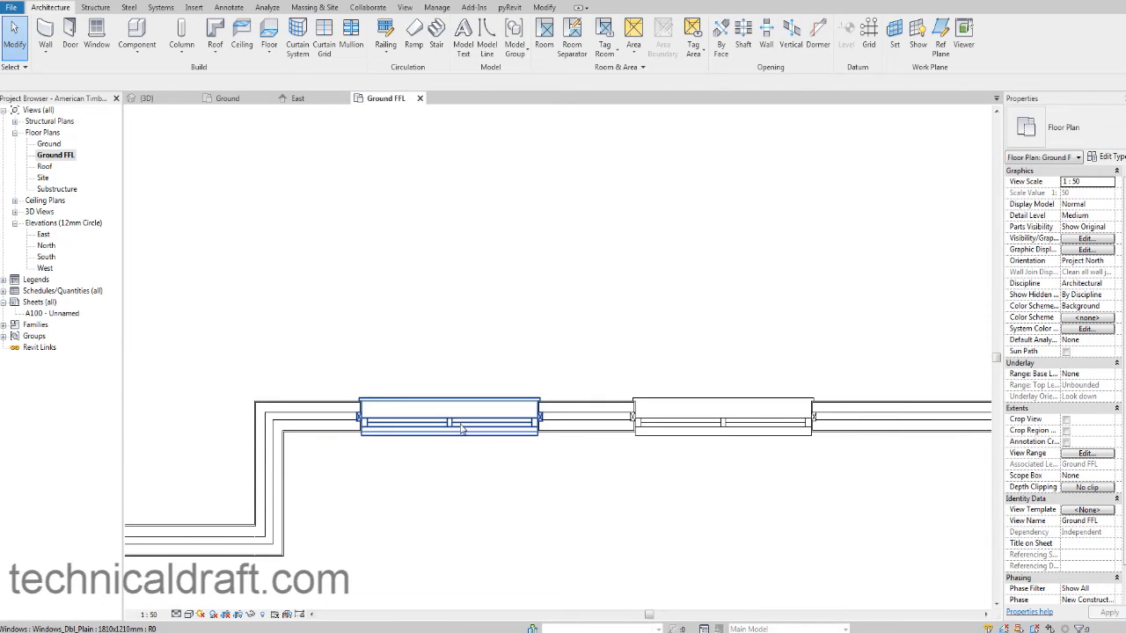
pyautogui.moveTo(465, 431); pyautogui.dragTo(543, 347, button='middle')
pyautogui.click(531, 370)
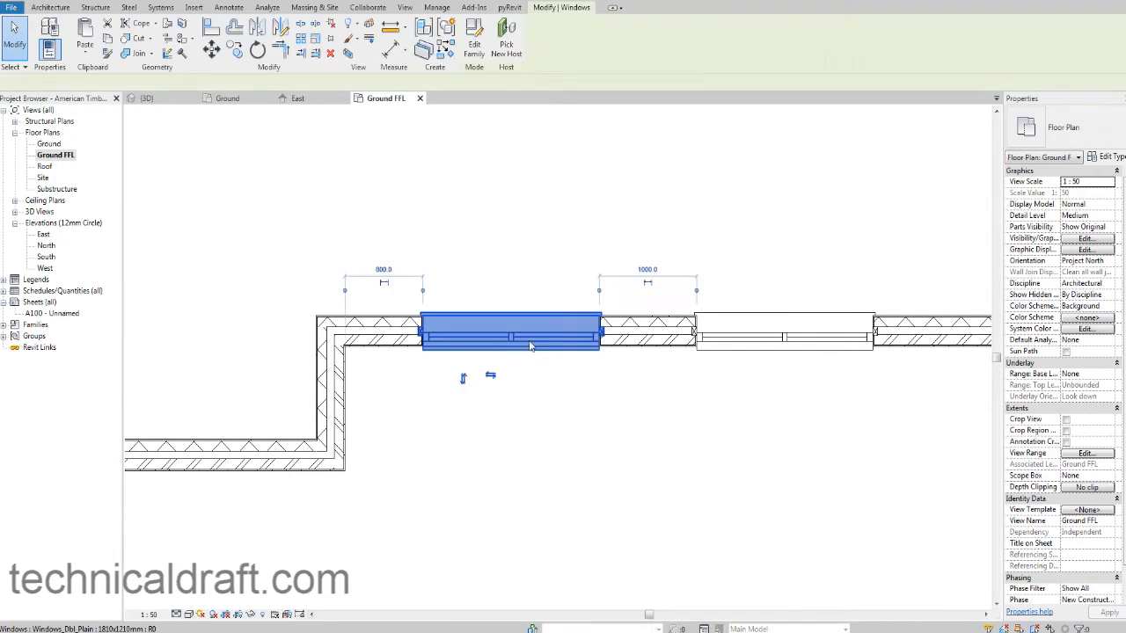
pyautogui.click(464, 382)
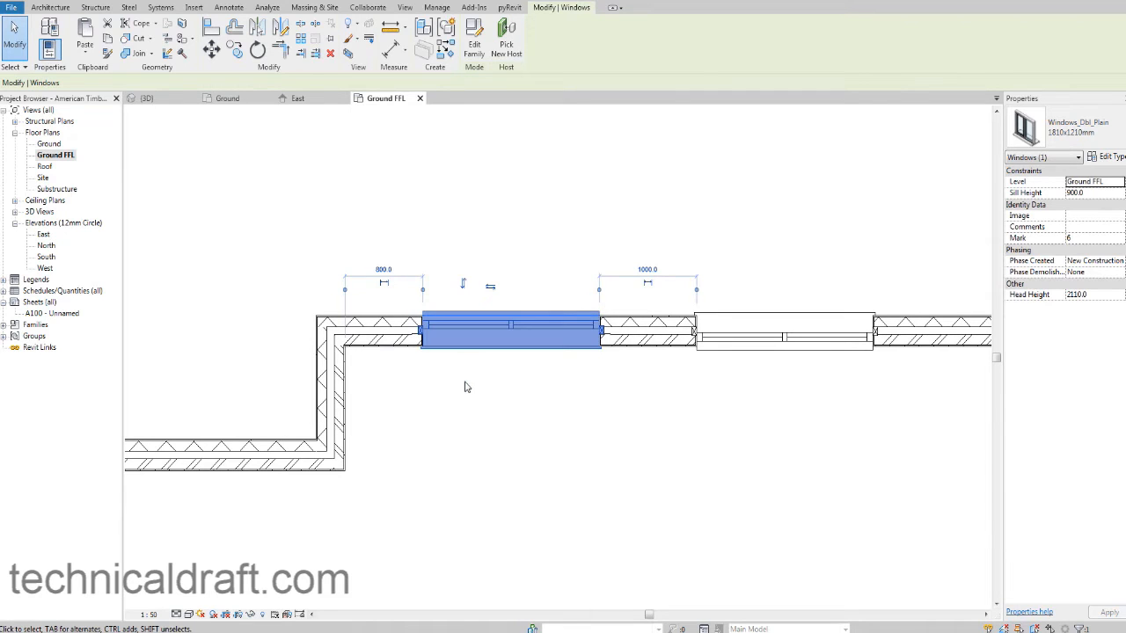
pyautogui.click(495, 300)
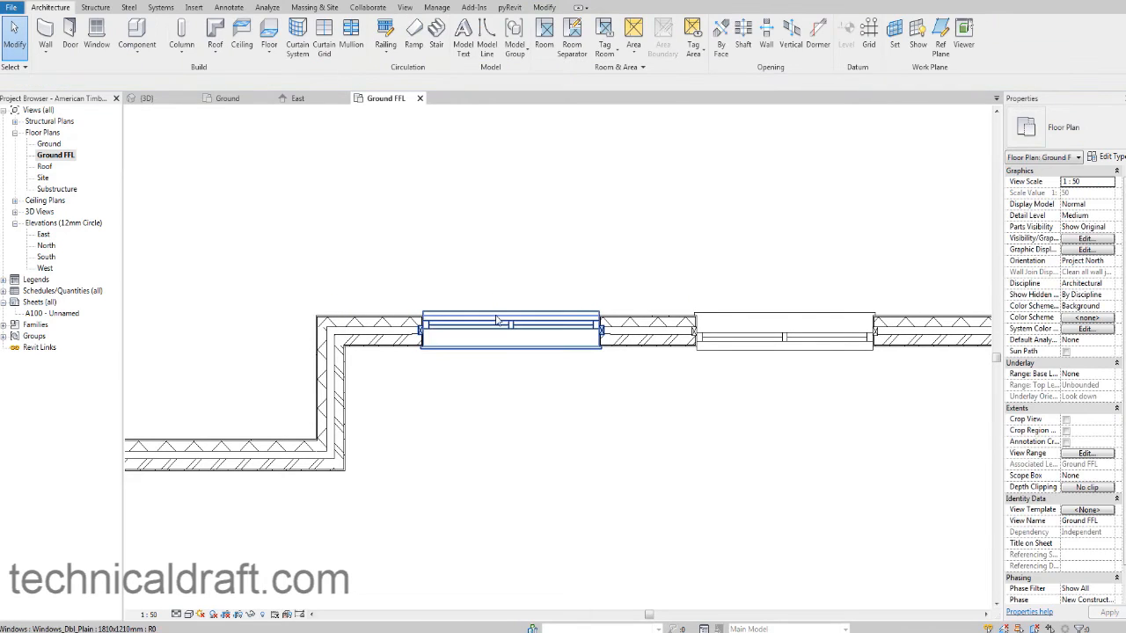
pyautogui.click(530, 341)
pyautogui.click(463, 285)
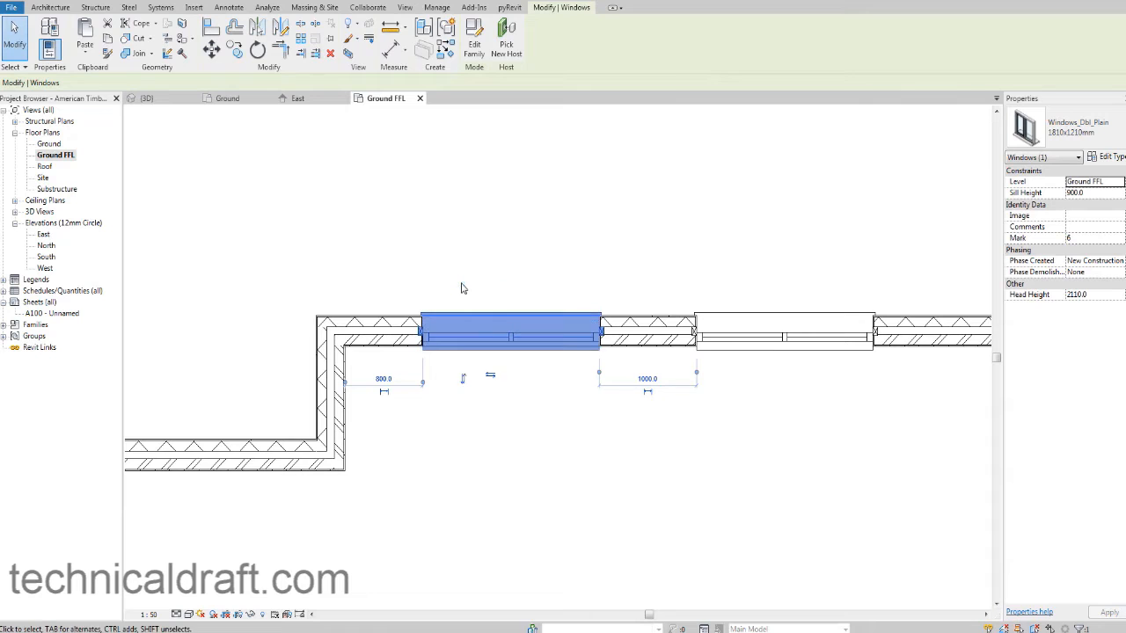
pyautogui.click(481, 429)
# Step: Place a Windows_Dbl_Plain 1810x1210mm window in the shorter recessed front wall, about 1370 mm from the side wall and 700 mm from the bay
pyautogui.scroll(-5, 485, 432)
pyautogui.click(699, 362)
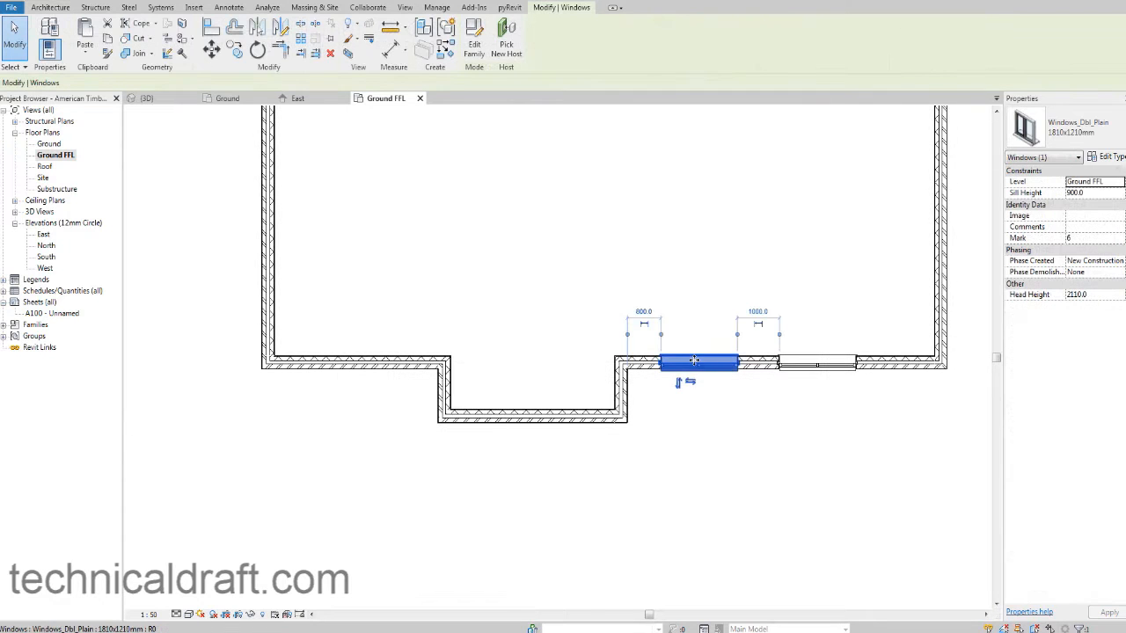
pyautogui.click(50, 7)
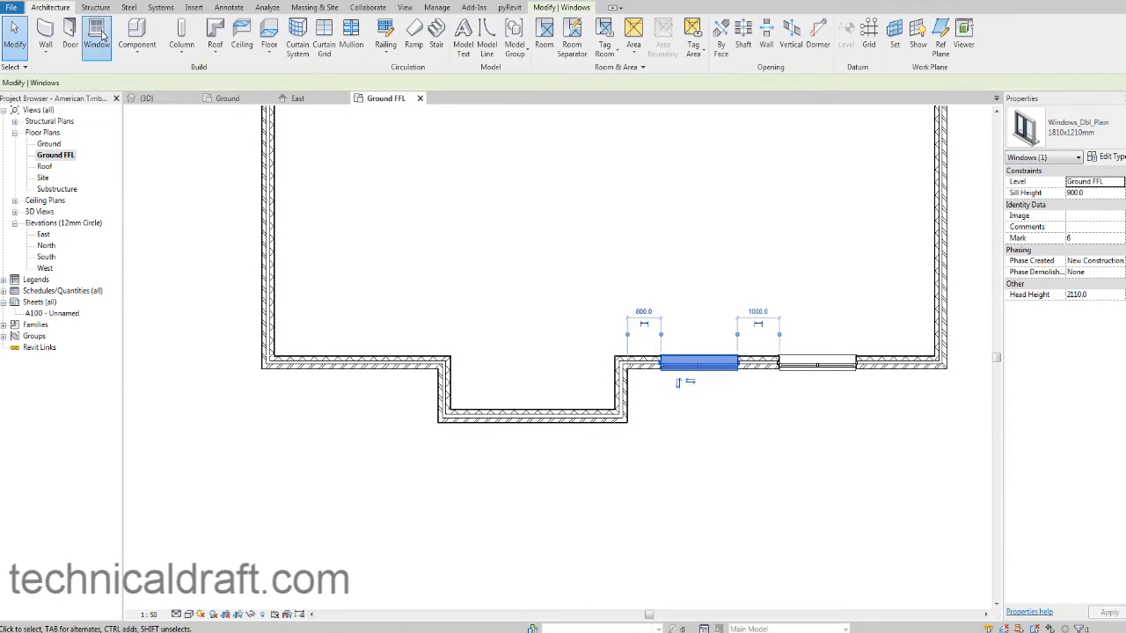
pyautogui.click(94, 39)
pyautogui.click(372, 367)
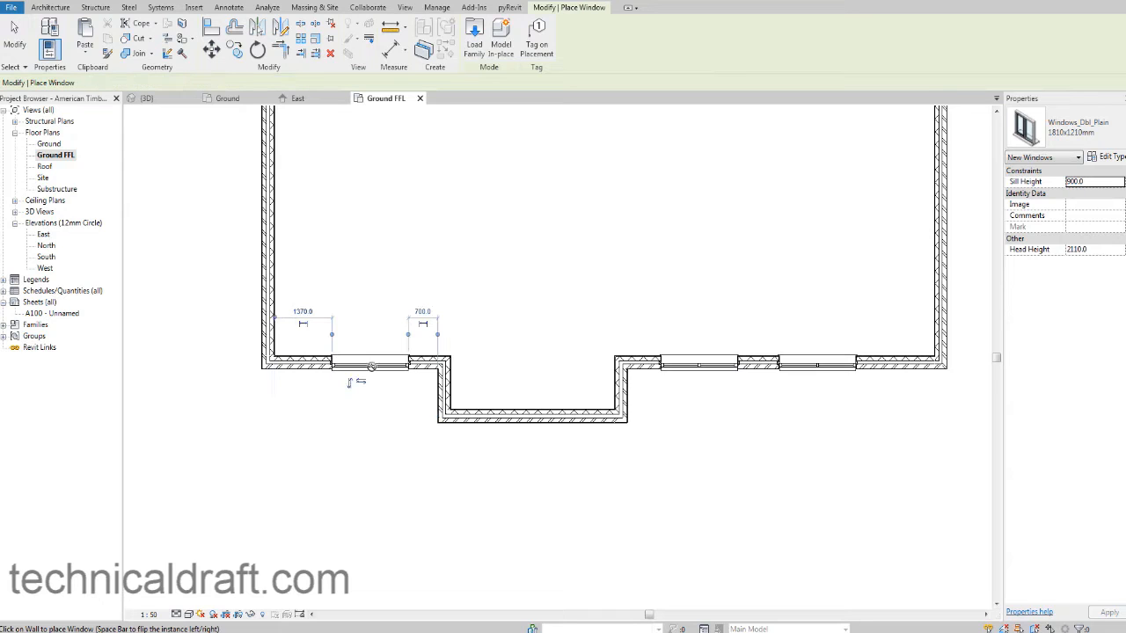
pyautogui.moveTo(388, 403); pyautogui.dragTo(390, 440, button='middle')
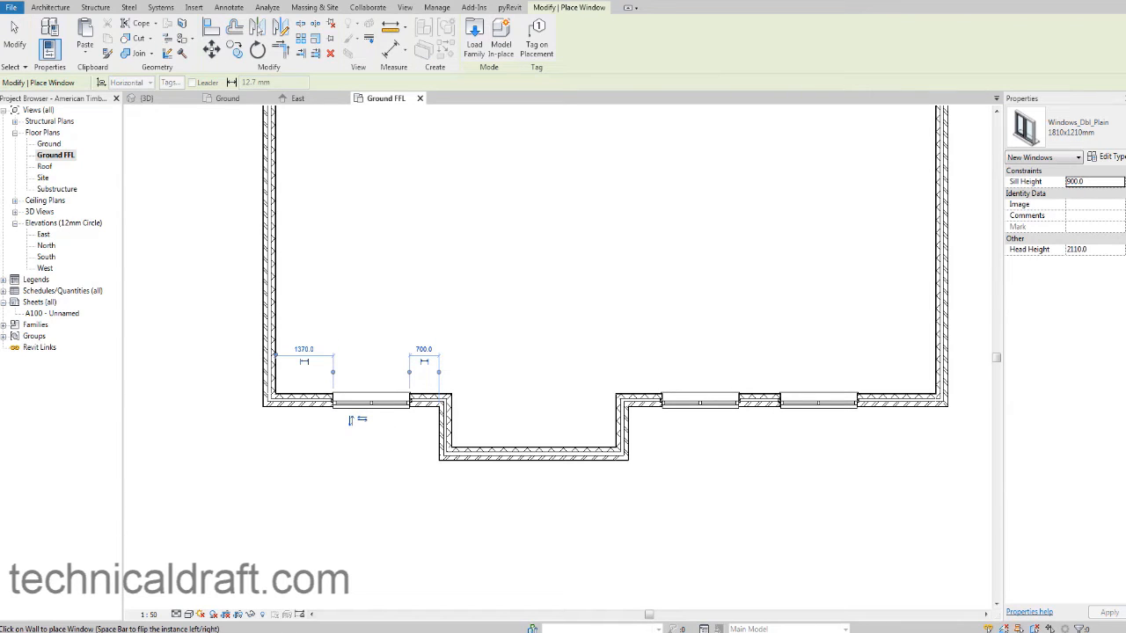
# Step: End window placement and compare the projecting bay in the plan with its glazed doors in the reference photo
pyautogui.click(353, 631)
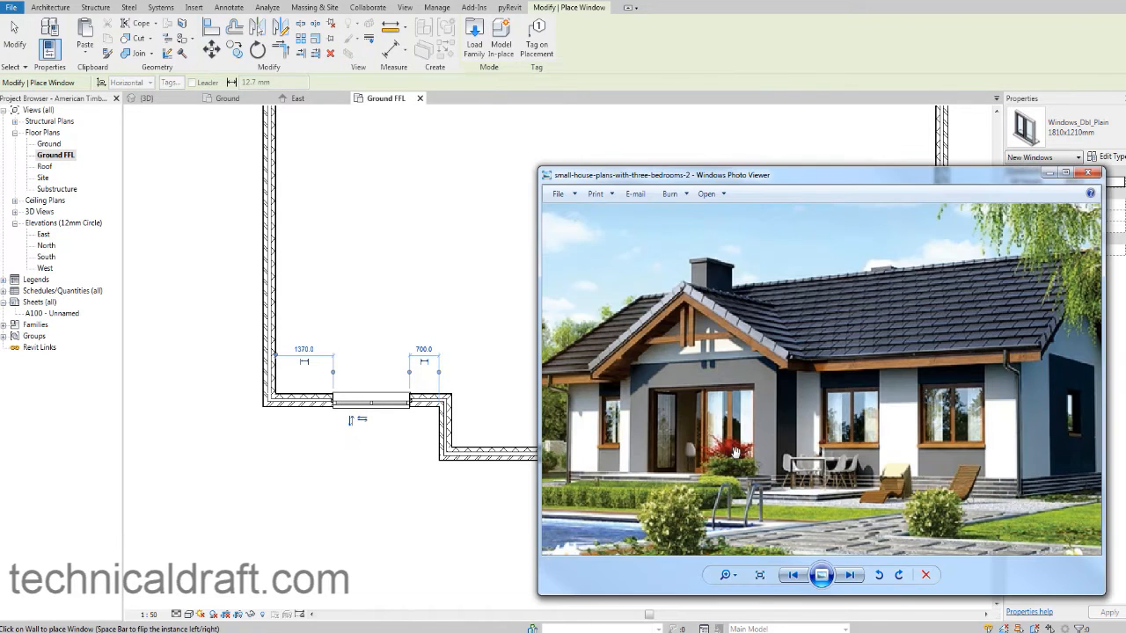
pyautogui.click(491, 359)
pyautogui.moveTo(545, 412); pyautogui.dragTo(482, 427, button='middle')
pyautogui.scroll(2, 495, 471)
pyautogui.moveTo(499, 470); pyautogui.dragTo(523, 448, button='middle')
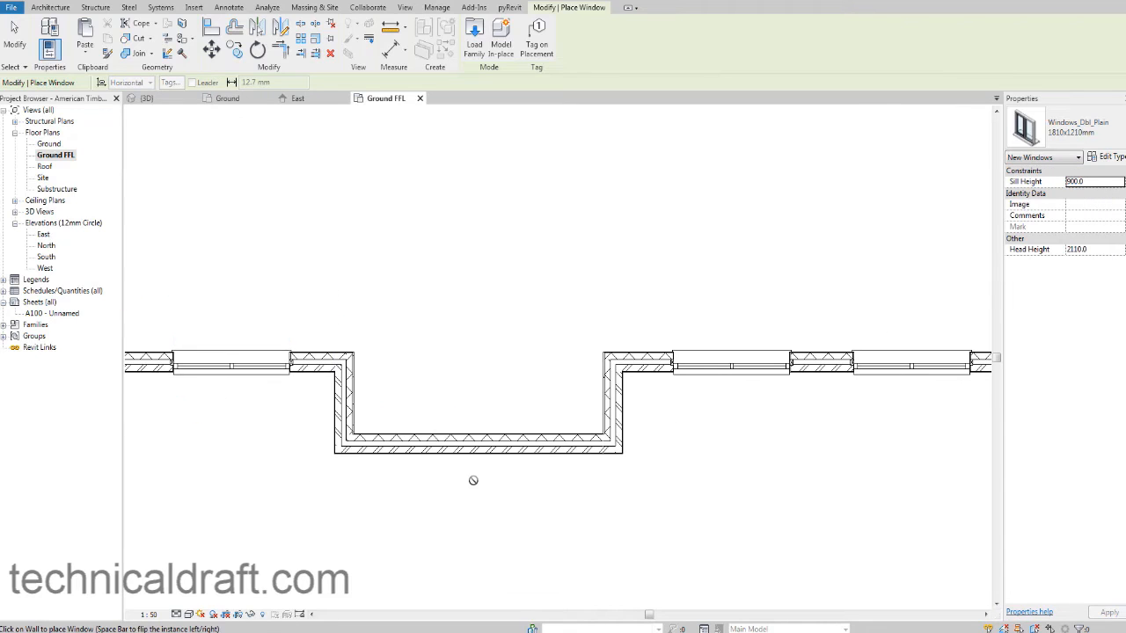
pyautogui.press('Escape')
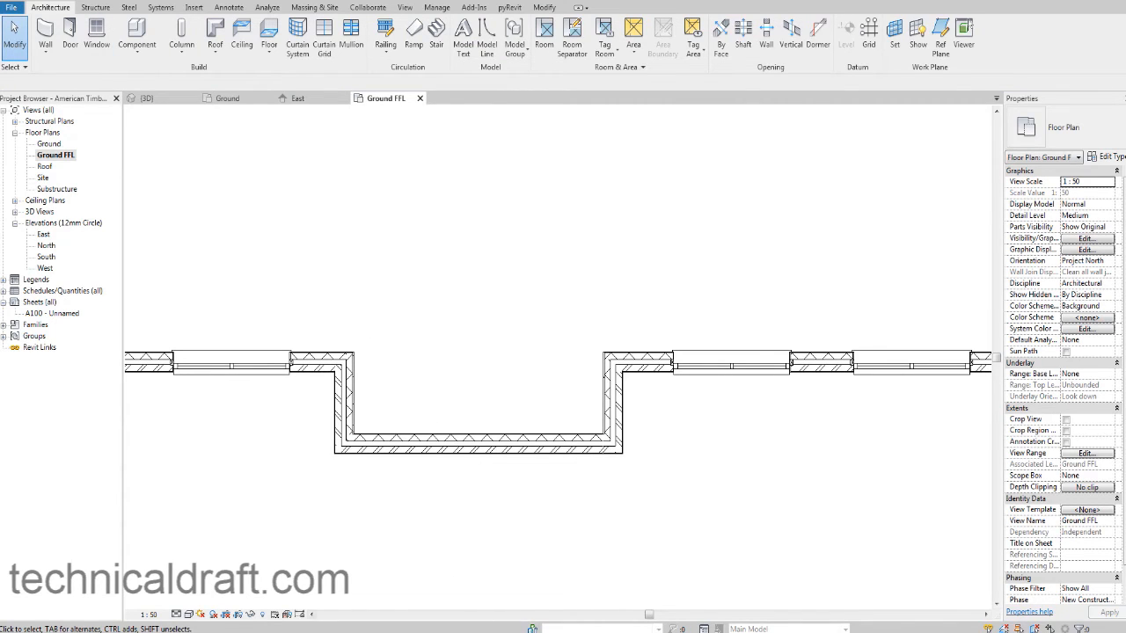
pyautogui.click(409, 632)
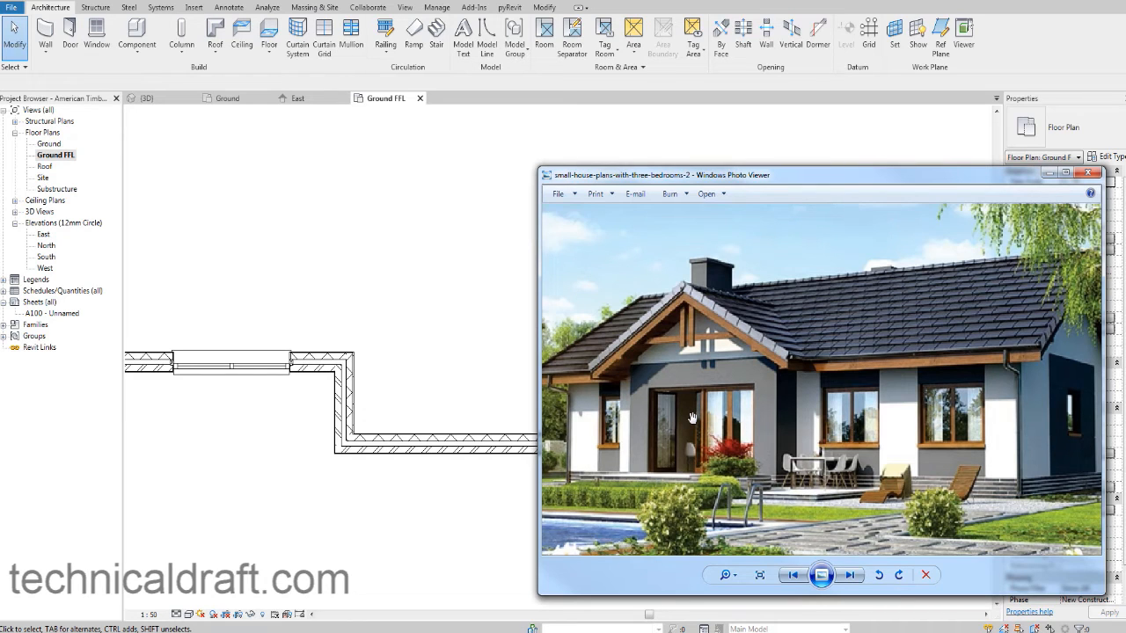
pyautogui.click(481, 335)
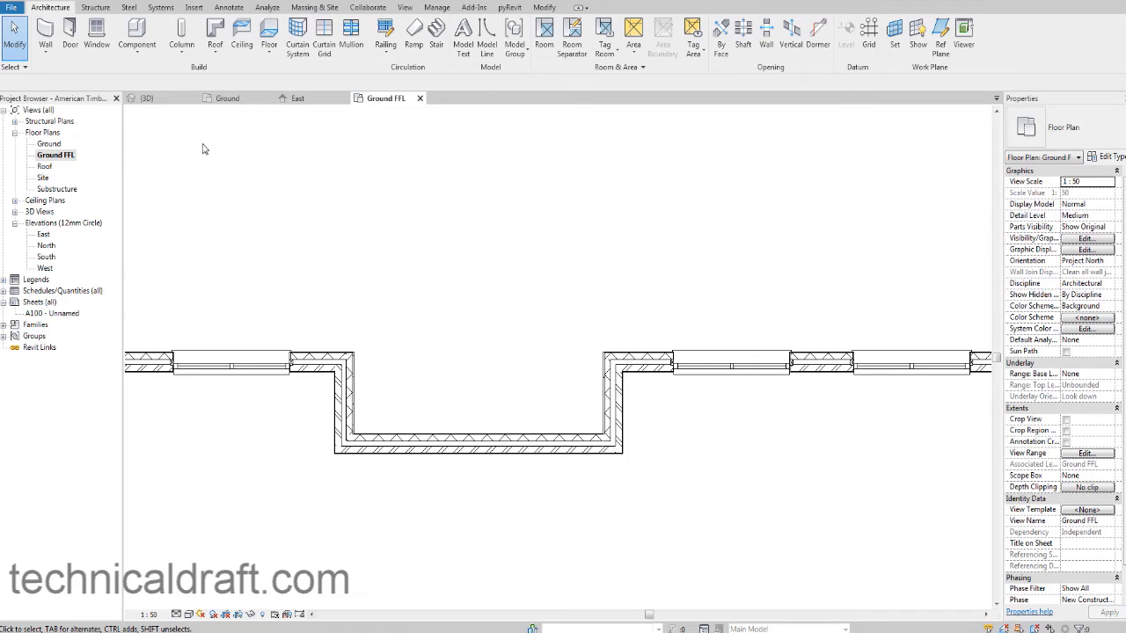
# Step: Start placing a door and browse for loadable families in the External Doors folder of the UK metric library
pyautogui.click(71, 35)
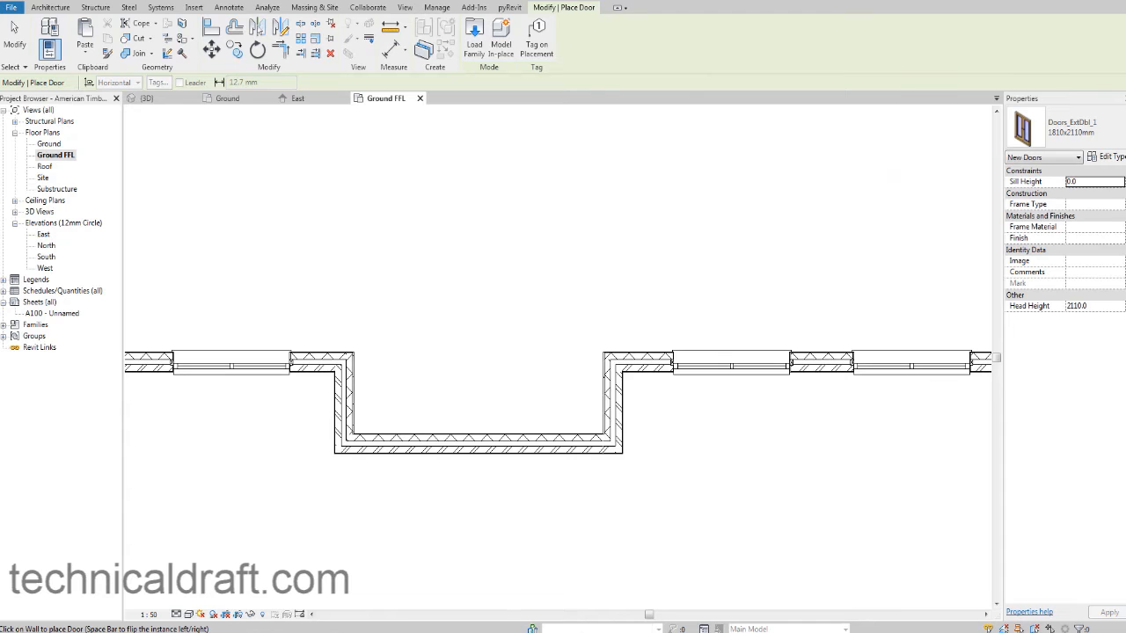
pyautogui.hotkey('alt', 'Tab')
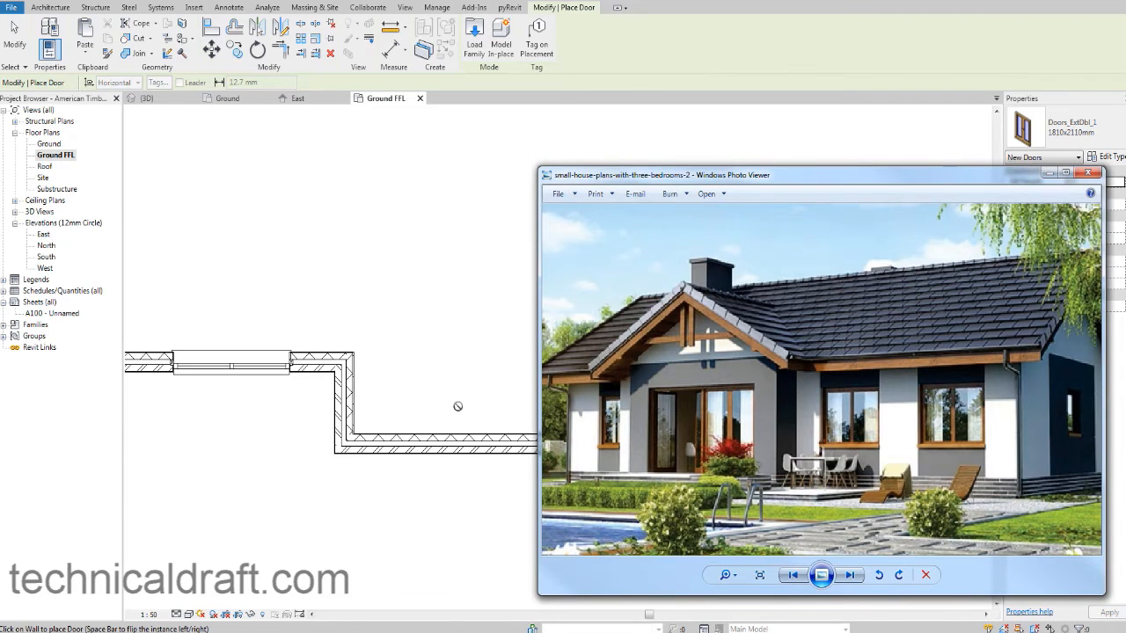
pyautogui.hotkey('alt', 'Tab')
pyautogui.moveTo(563, 425); pyautogui.dragTo(547, 448, button='middle')
pyautogui.click(475, 41)
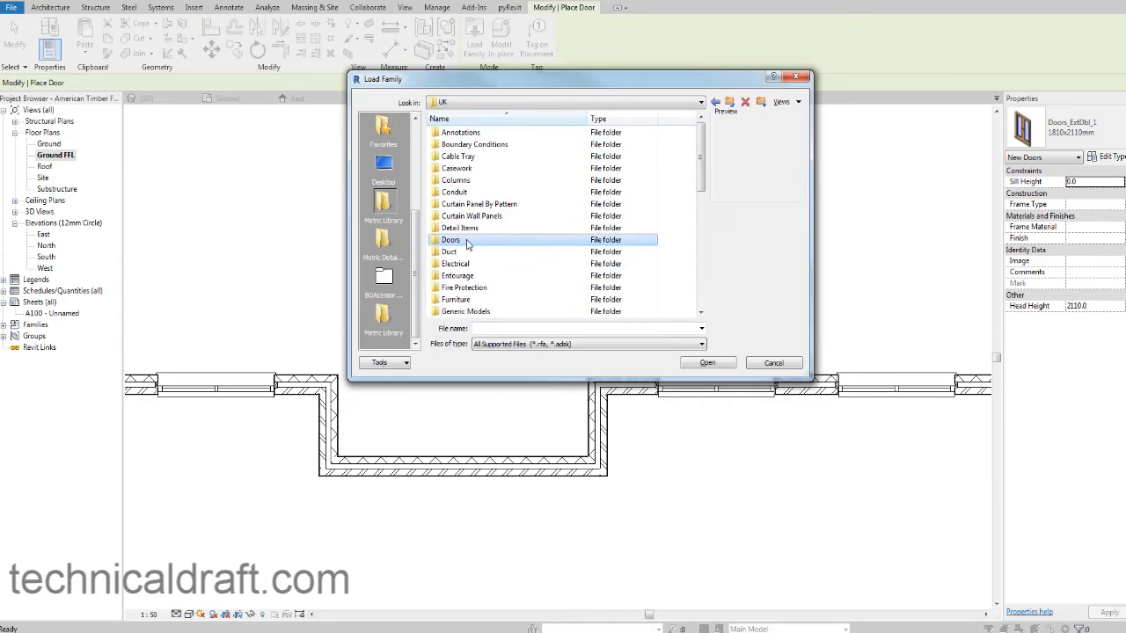
pyautogui.doubleClick(452, 240)
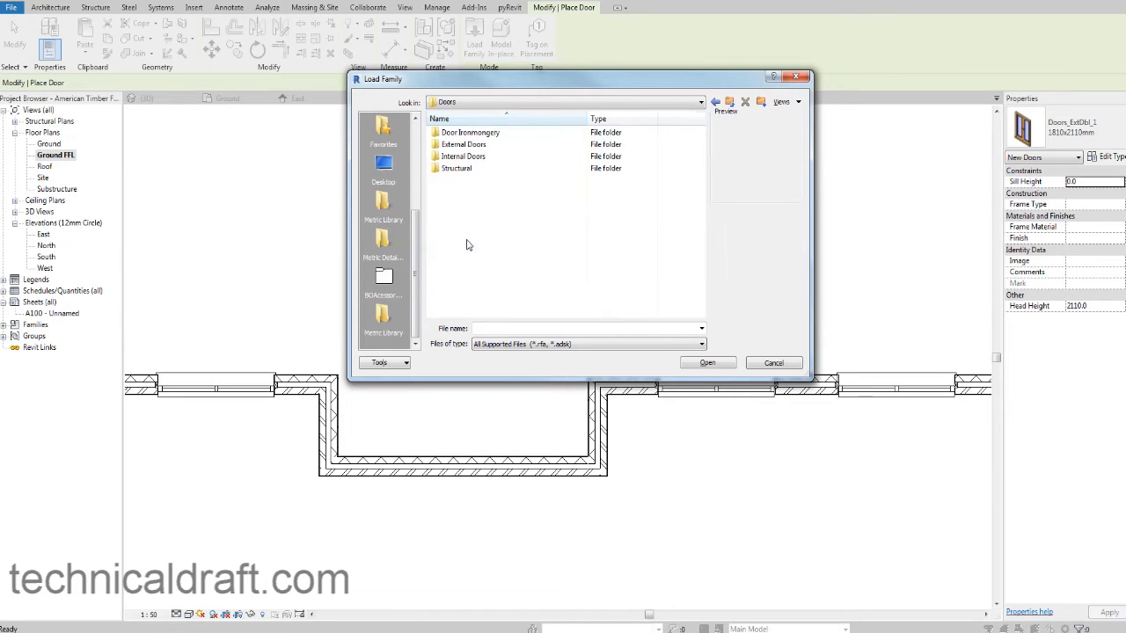
pyautogui.doubleClick(494, 144)
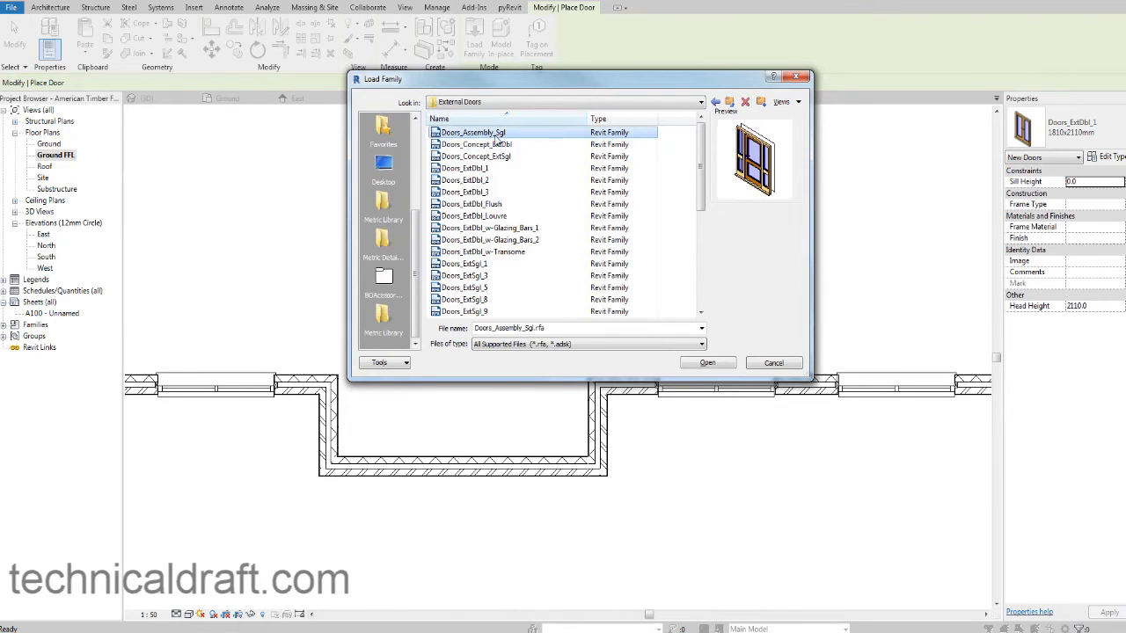
# Step: Preview the external door families from Doors_Assembly_Sgl to Doors_ExtDbl_2, then leave the library without loading one
pyautogui.press('Down')
pyautogui.press('Down')
pyautogui.press('Down')
pyautogui.press('Down')
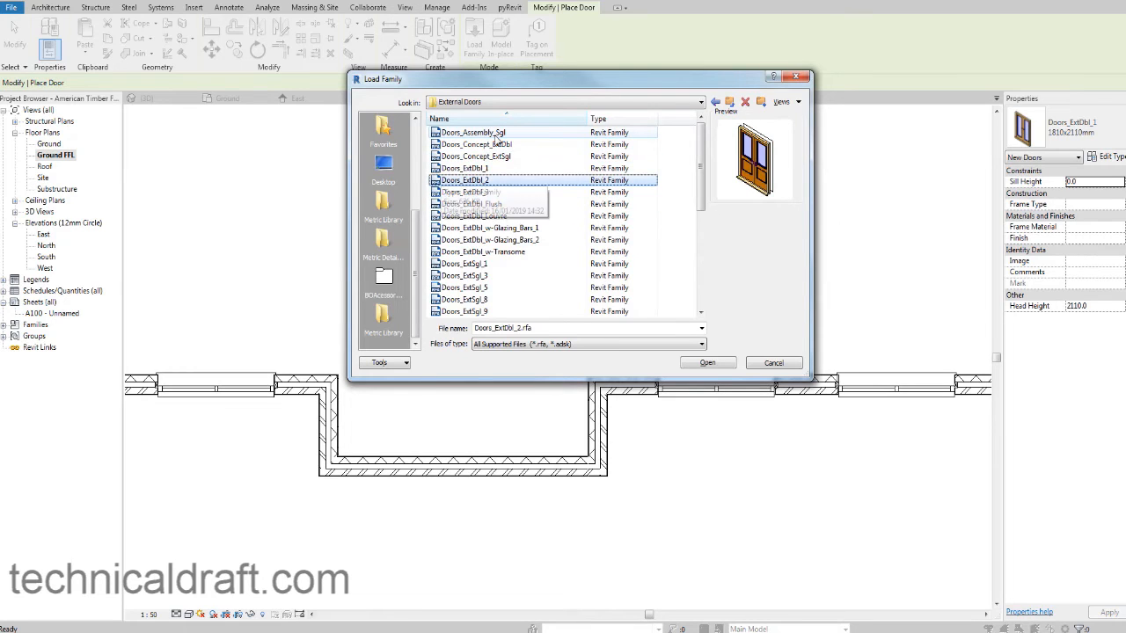
pyautogui.press('Up')
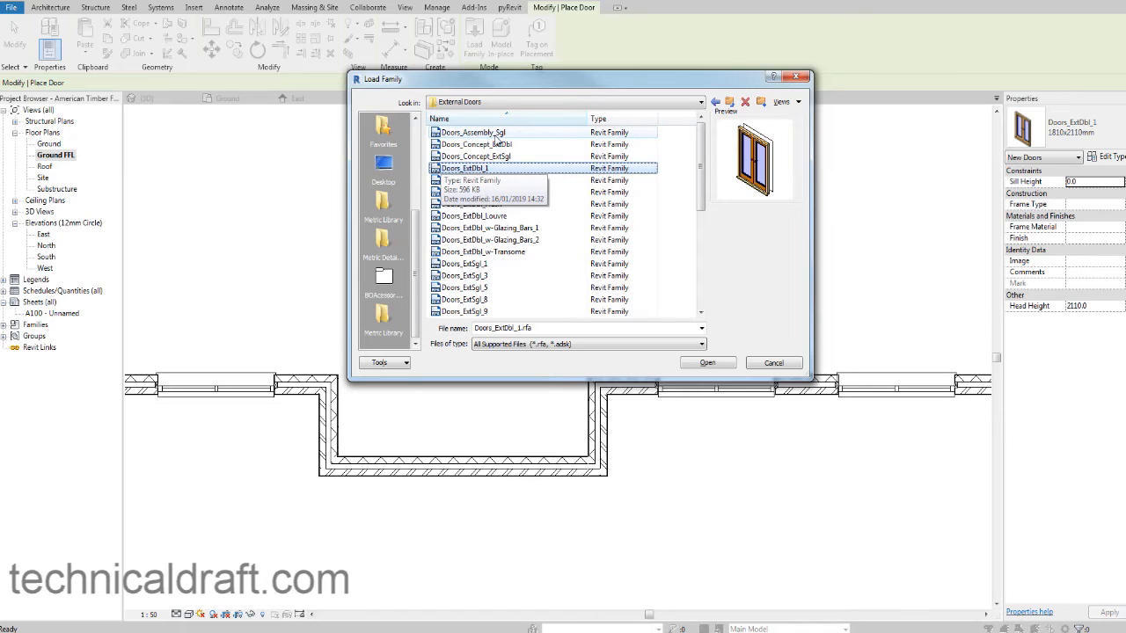
pyautogui.click(795, 79)
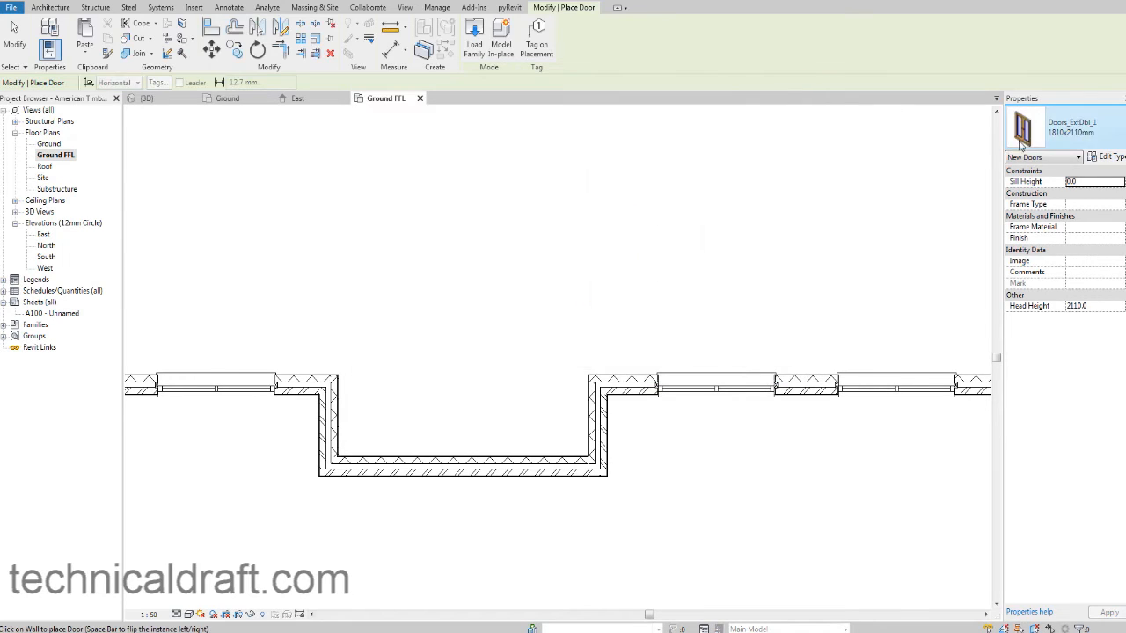
# Step: Place two Doors_ExtDbl_1 1810x2110mm double doors side by side in the projecting bay's front wall
pyautogui.click(1064, 138)
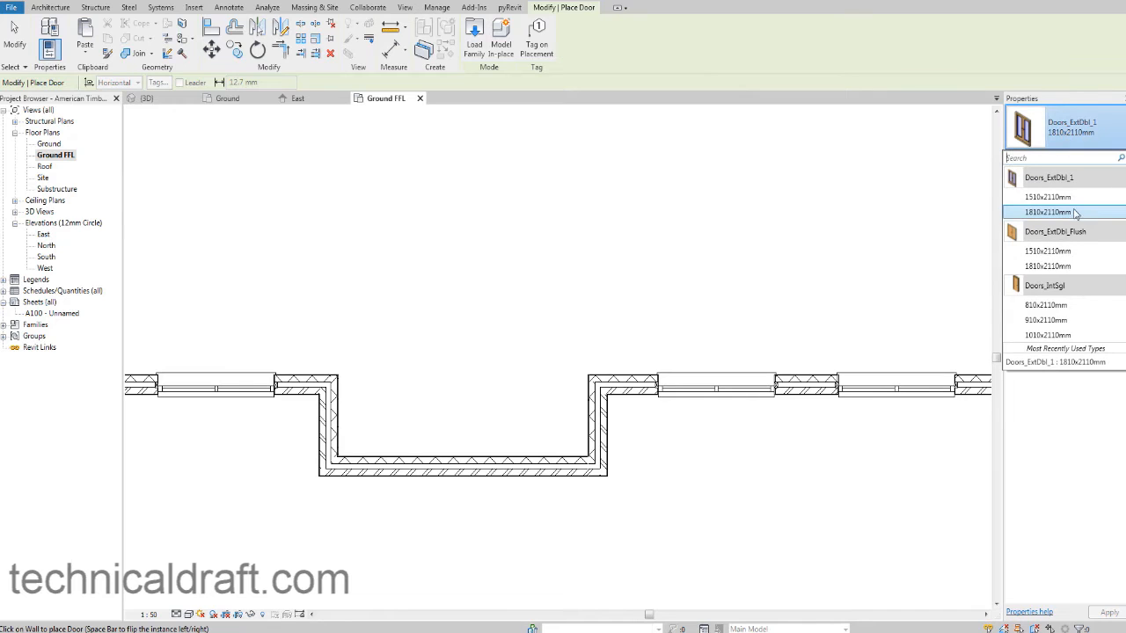
pyautogui.click(453, 442)
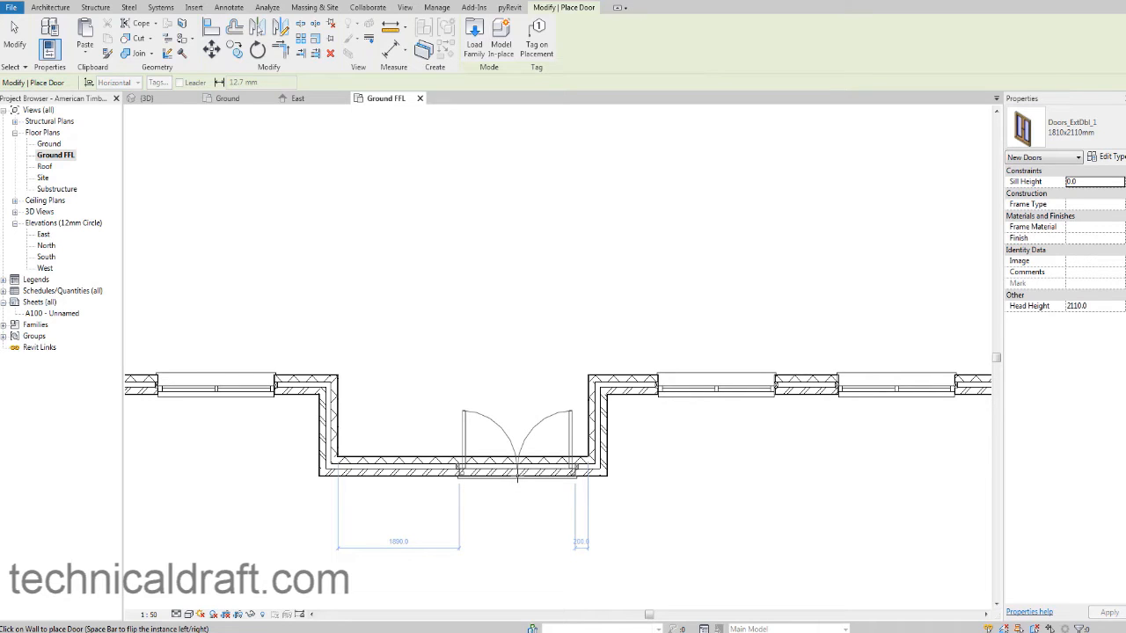
pyautogui.click(418, 468)
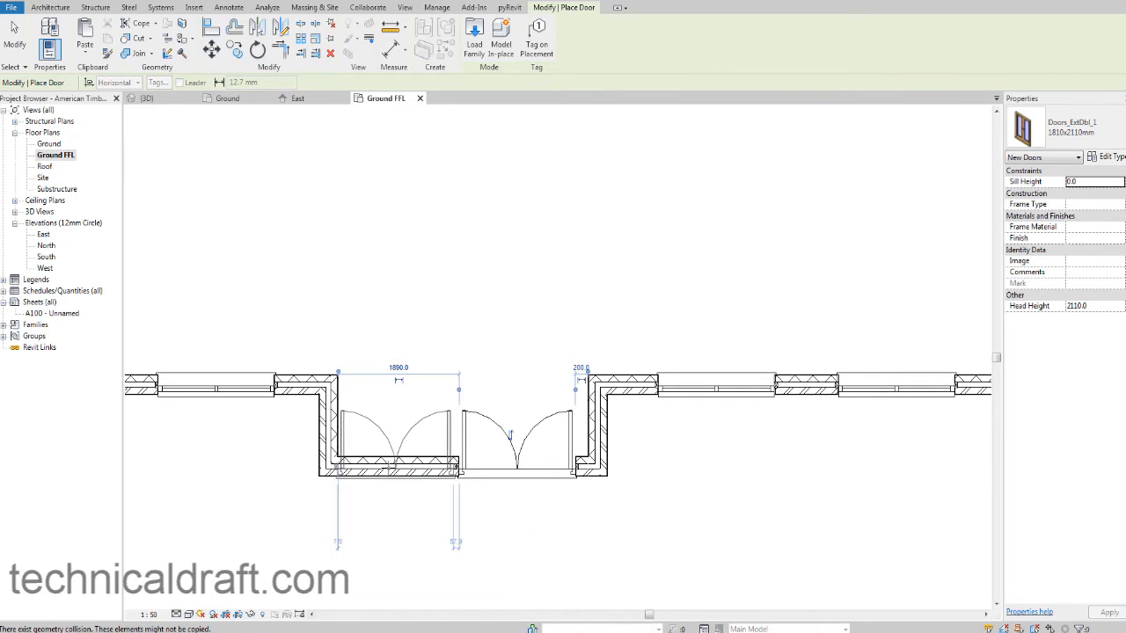
pyautogui.moveTo(496, 504); pyautogui.dragTo(508, 502, button='middle')
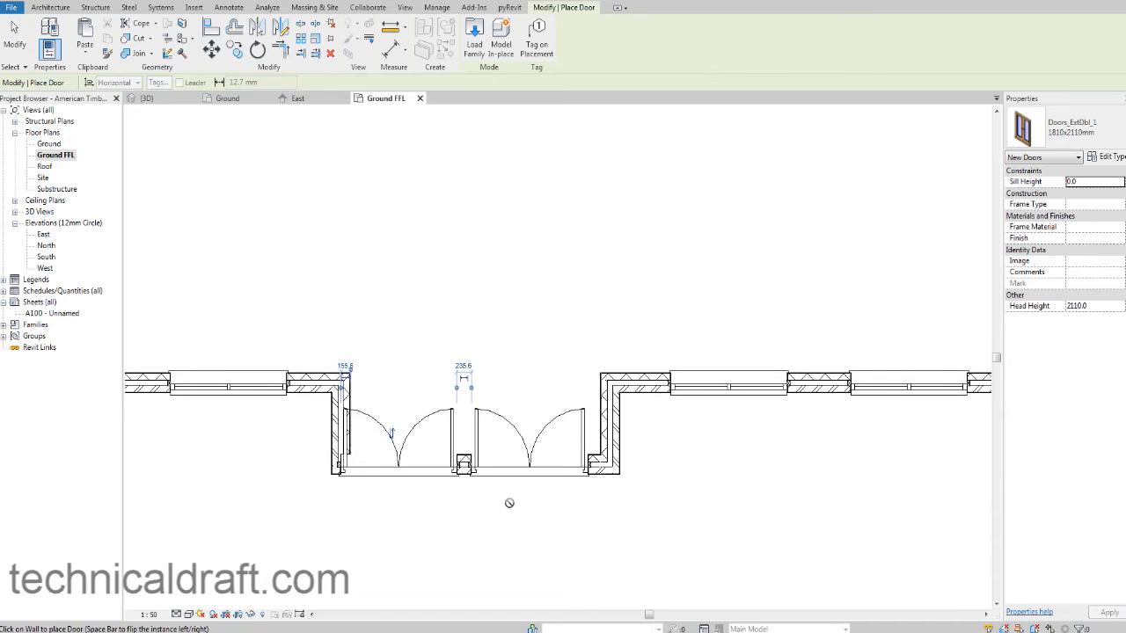
pyautogui.press('Escape')
pyautogui.scroll(1, 489, 501)
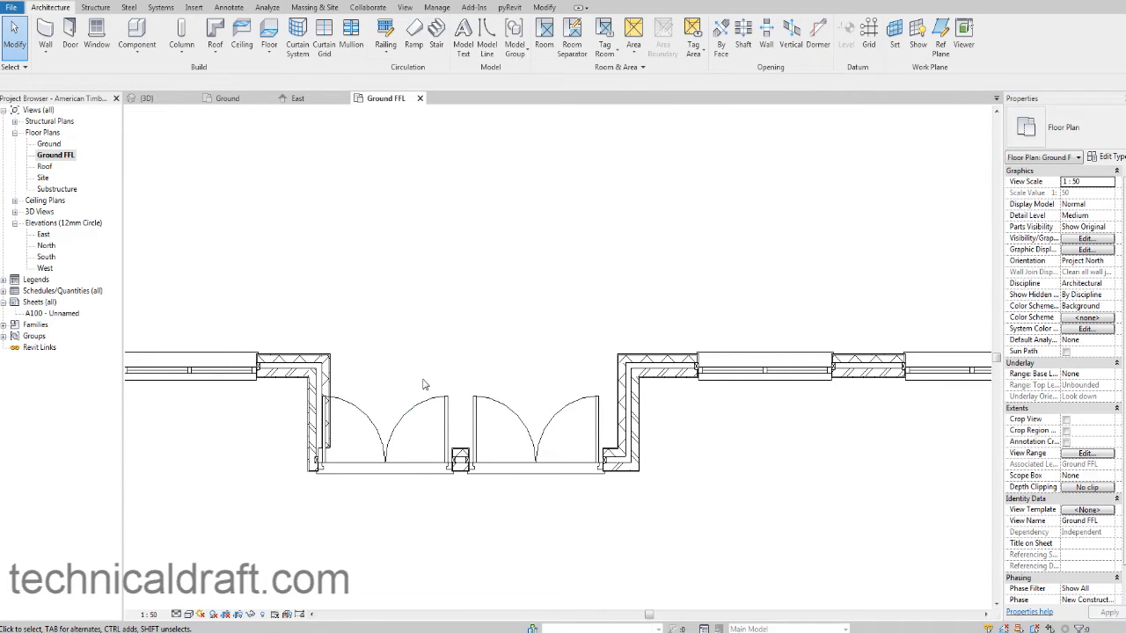
pyautogui.press('d')
pyautogui.press('l')
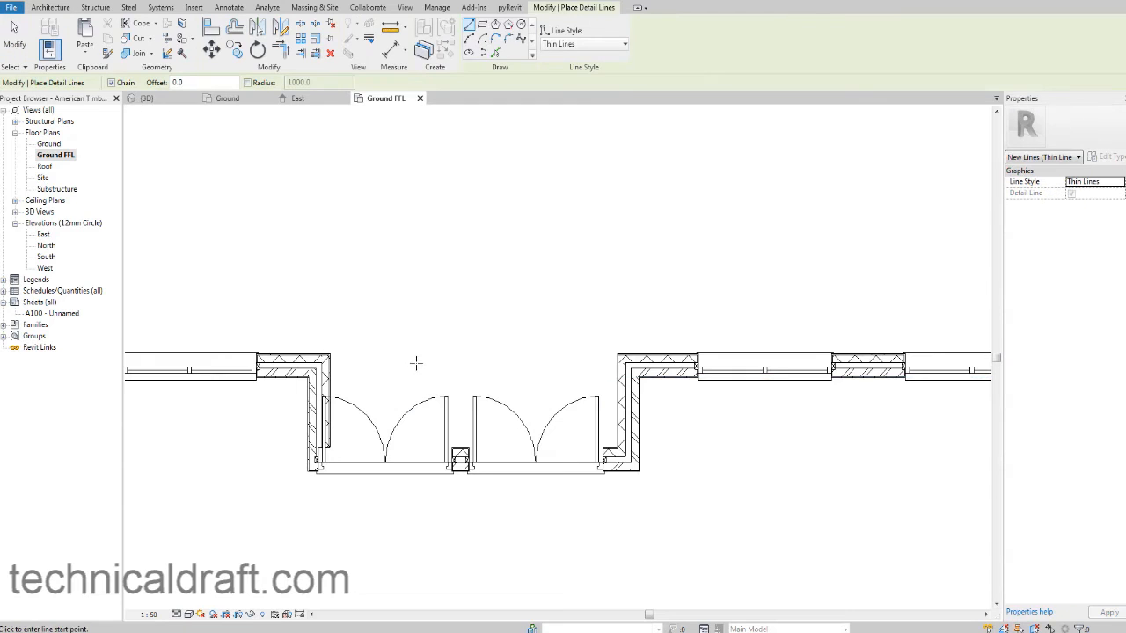
pyautogui.scroll(2, 352, 380)
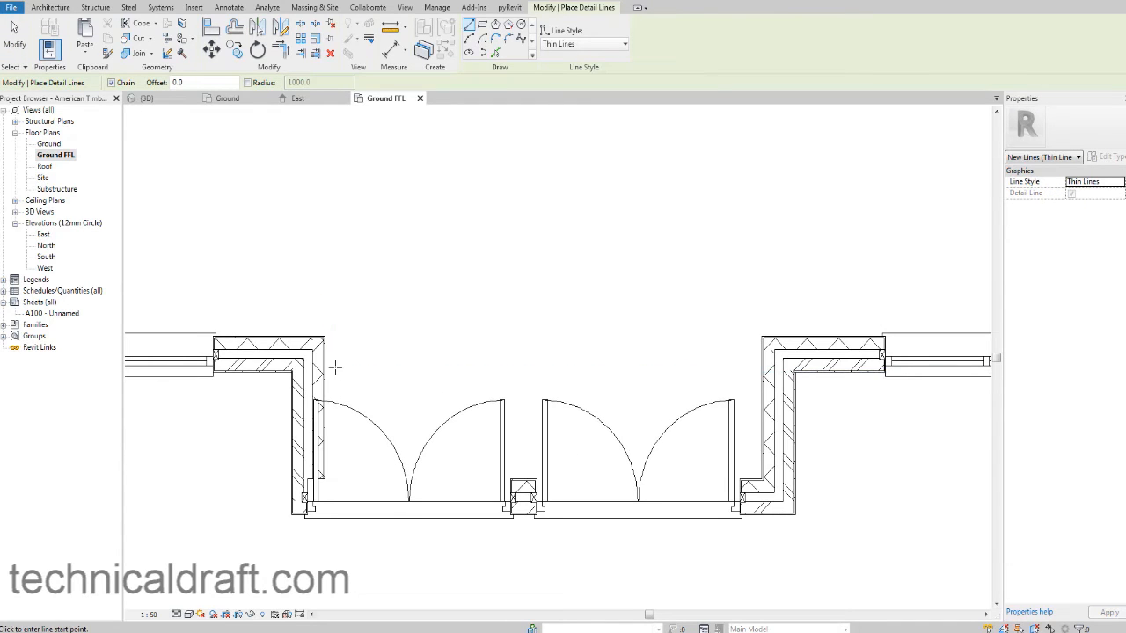
pyautogui.moveTo(404, 337); pyautogui.dragTo(415, 358, button='middle')
pyautogui.press('Escape')
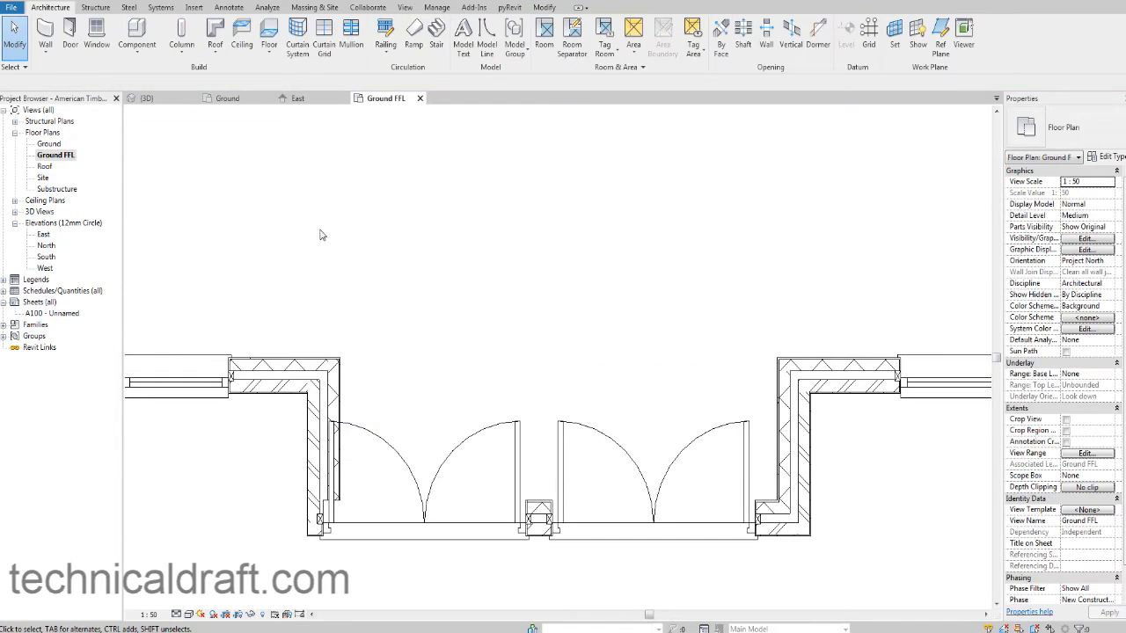
# Step: Draw a horizontal thin detail line across the bay, between the inner faces of its two side walls, behind the door swings
pyautogui.click(230, 8)
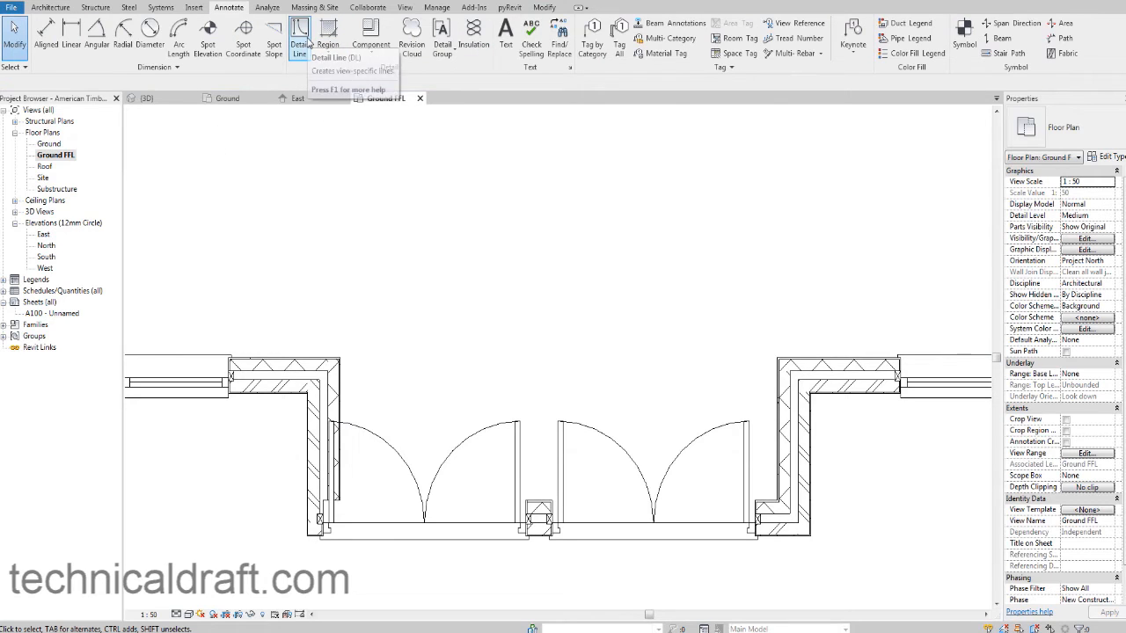
pyautogui.click(303, 59)
pyautogui.scroll(5, 363, 364)
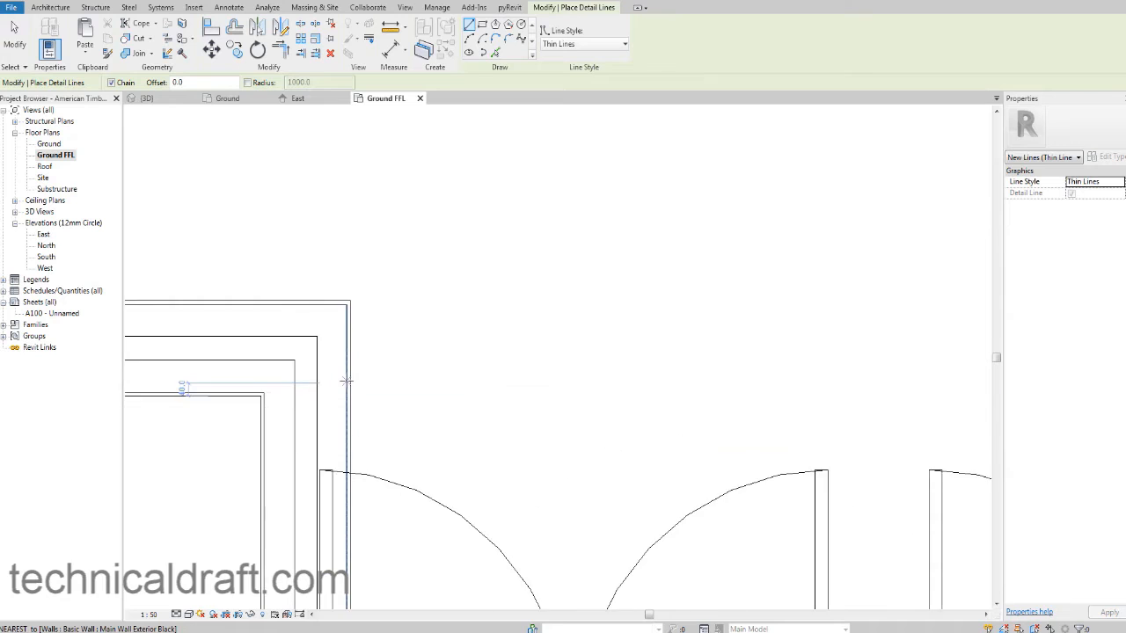
pyautogui.scroll(2, 363, 364)
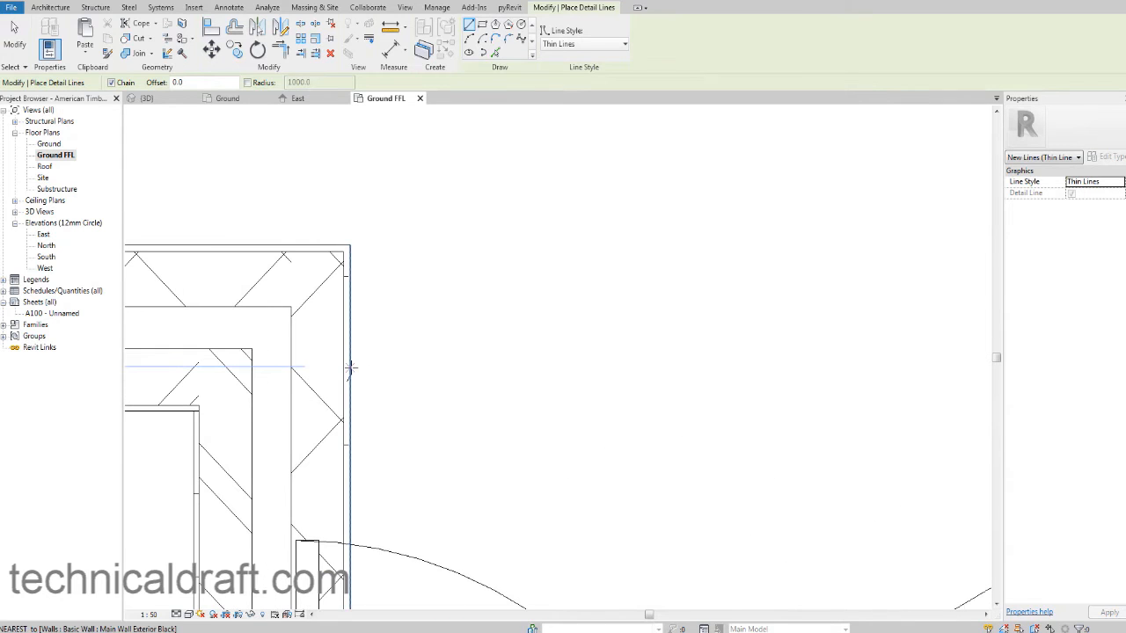
pyautogui.click(350, 368)
pyautogui.scroll(-5, 351, 366)
pyautogui.moveTo(605, 365); pyautogui.dragTo(278, 372, button='middle')
pyautogui.scroll(2, 594, 373)
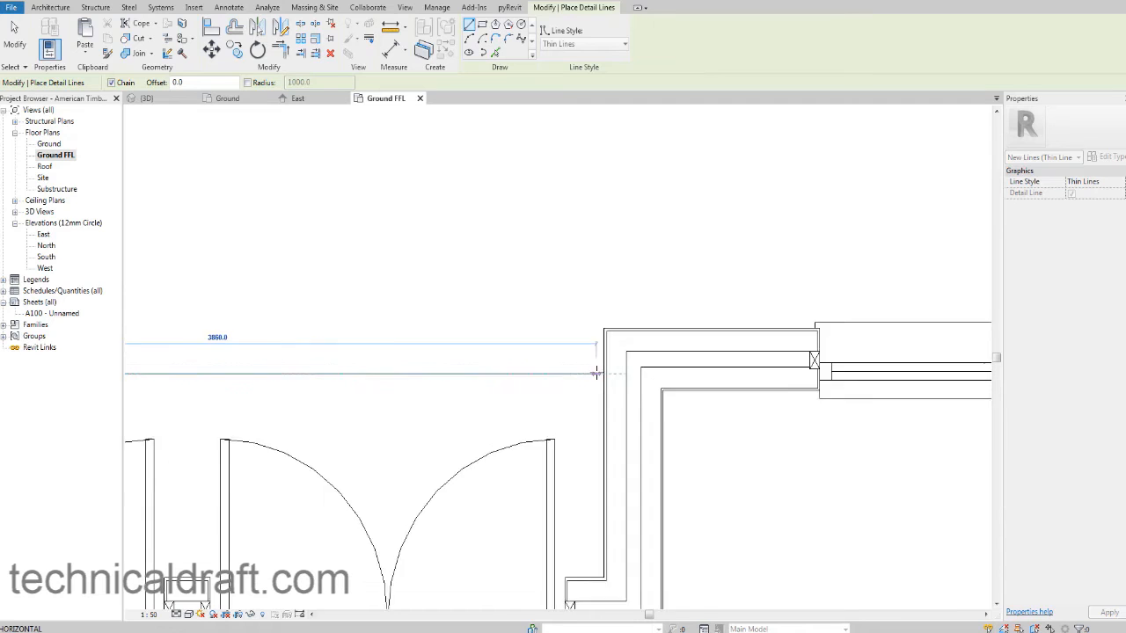
pyautogui.click(603, 374)
pyautogui.scroll(-2, 602, 374)
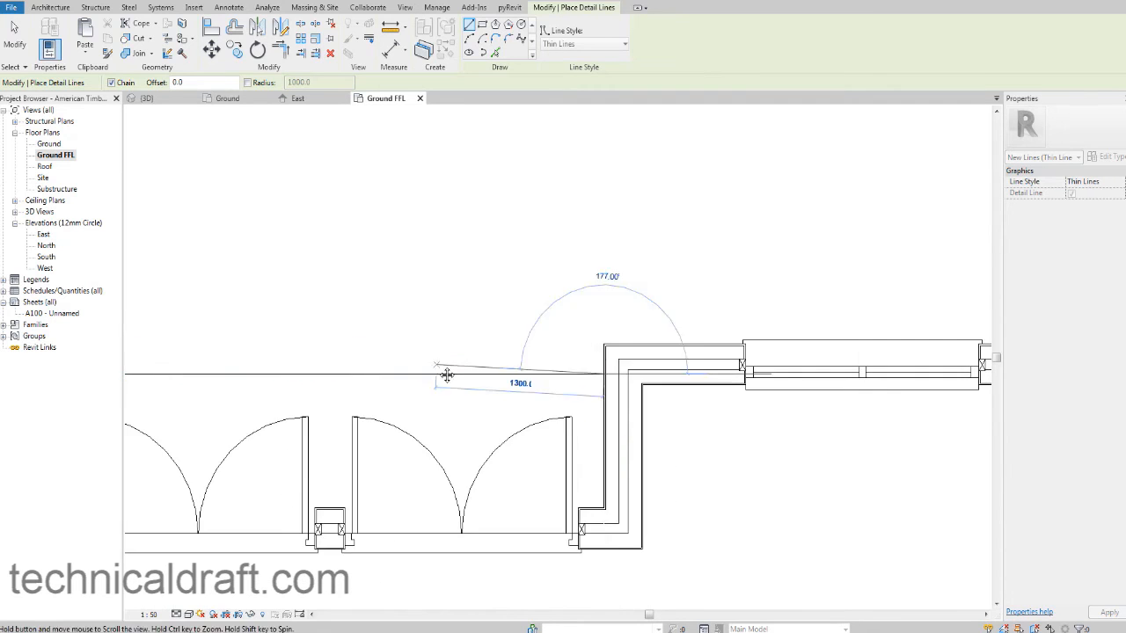
pyautogui.moveTo(447, 375); pyautogui.dragTo(602, 358, button='middle')
pyautogui.press('Escape')
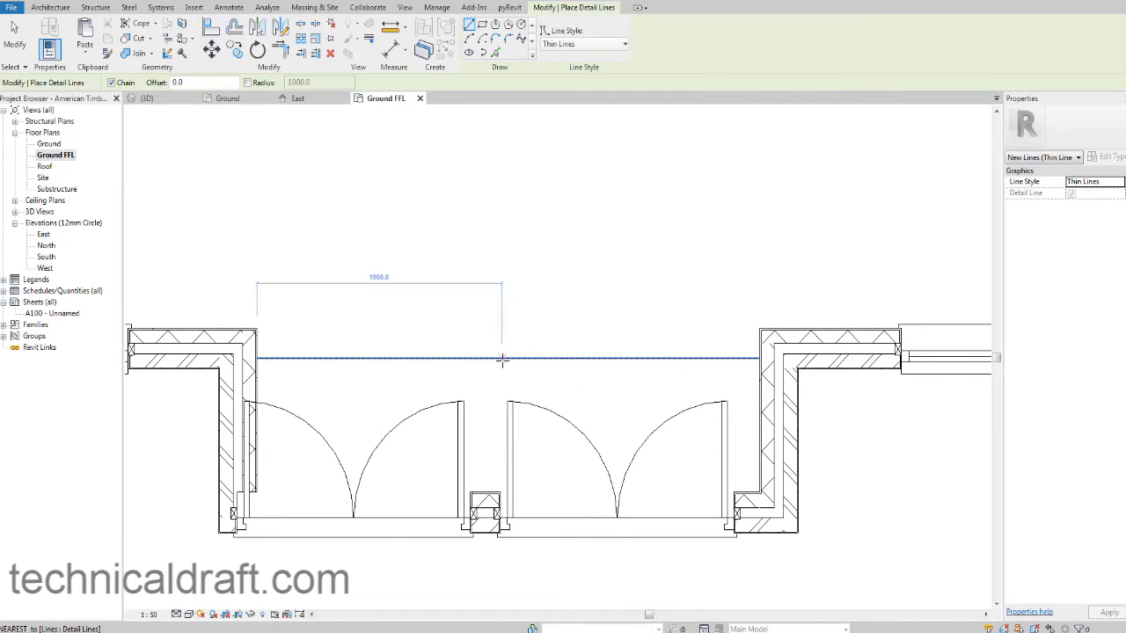
# Step: Draw a vertical detail line about 2500 mm long from the horizontal line's midpoint out past the bay's front wall
pyautogui.scroll(1, 508, 359)
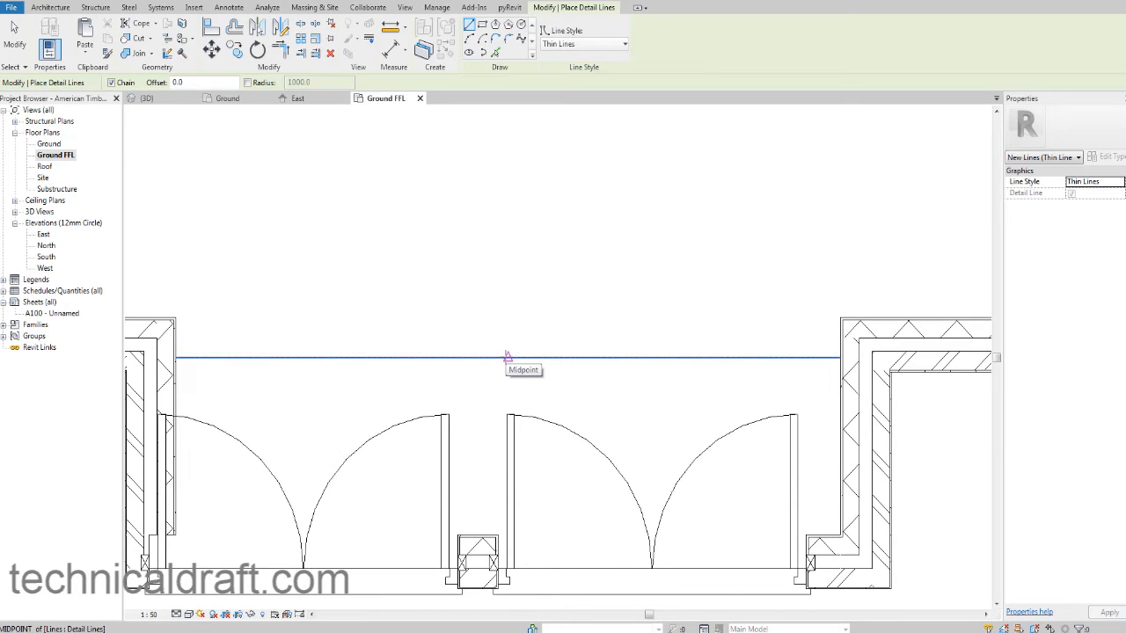
pyautogui.click(507, 356)
pyautogui.scroll(-2, 510, 339)
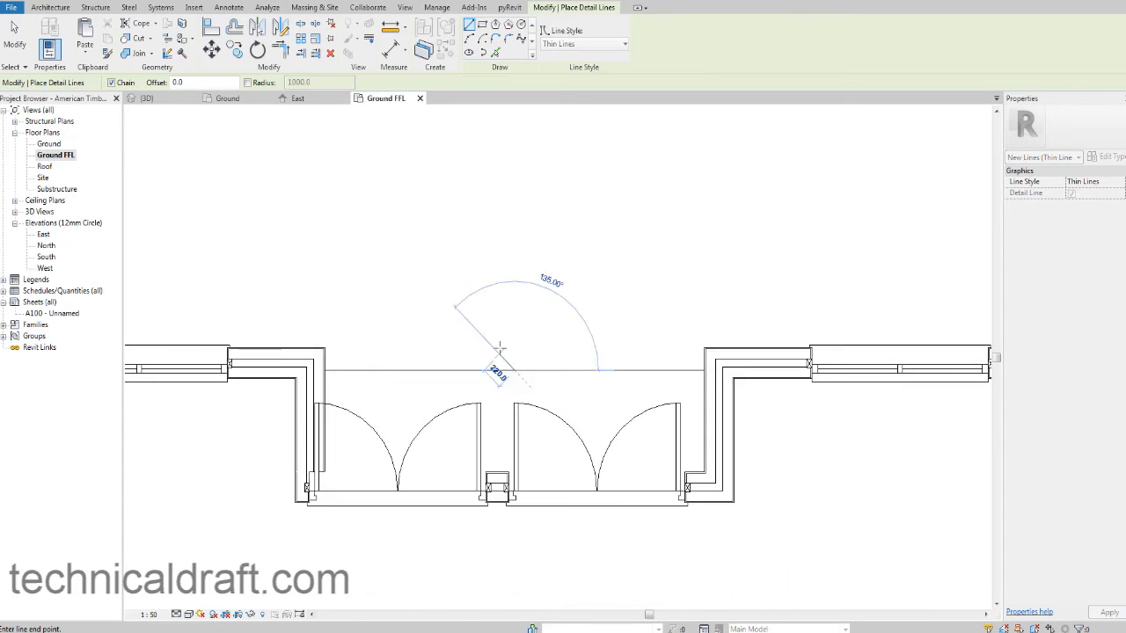
pyautogui.moveTo(512, 339); pyautogui.dragTo(585, 206, button='middle')
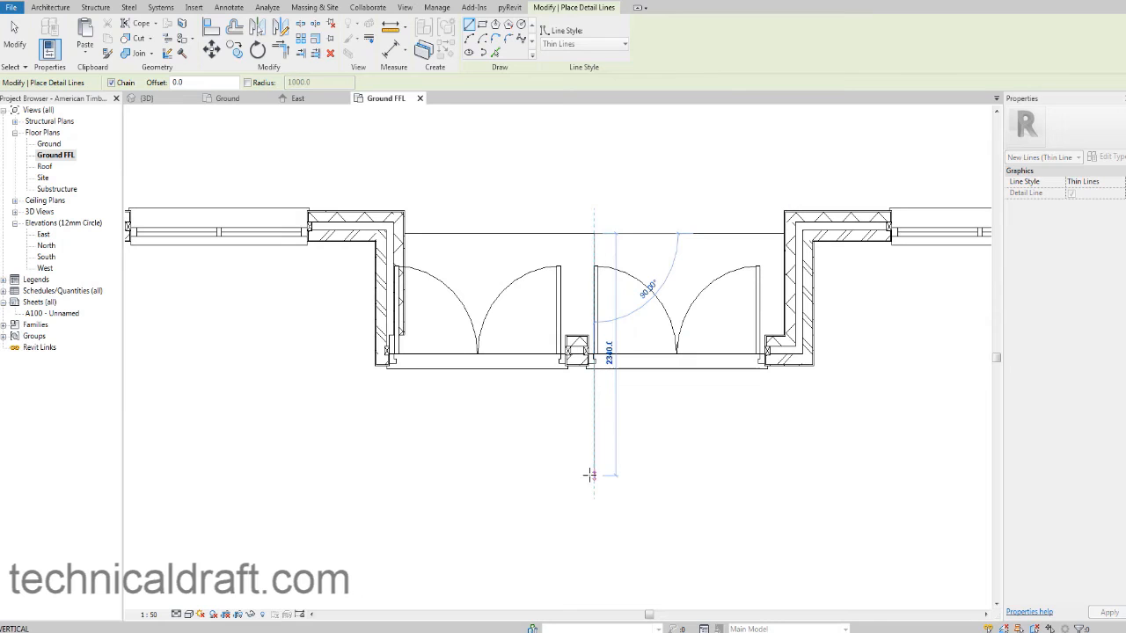
pyautogui.click(591, 492)
pyautogui.moveTo(634, 422); pyautogui.dragTo(656, 445, button='middle')
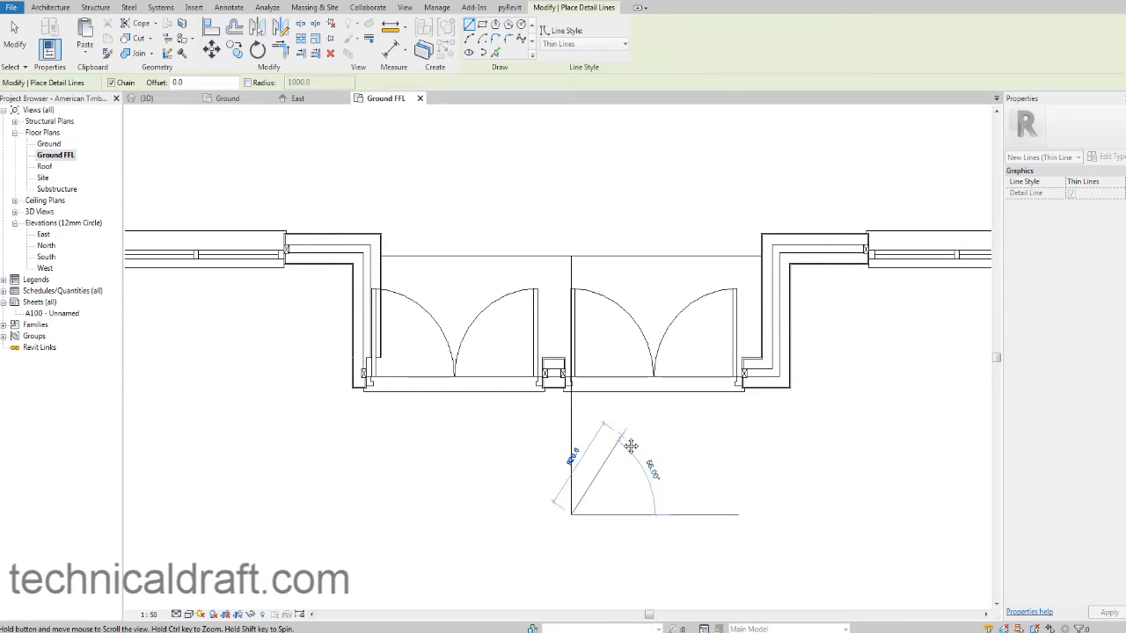
pyautogui.press('Escape')
pyautogui.press('Escape')
pyautogui.scroll(2, 576, 286)
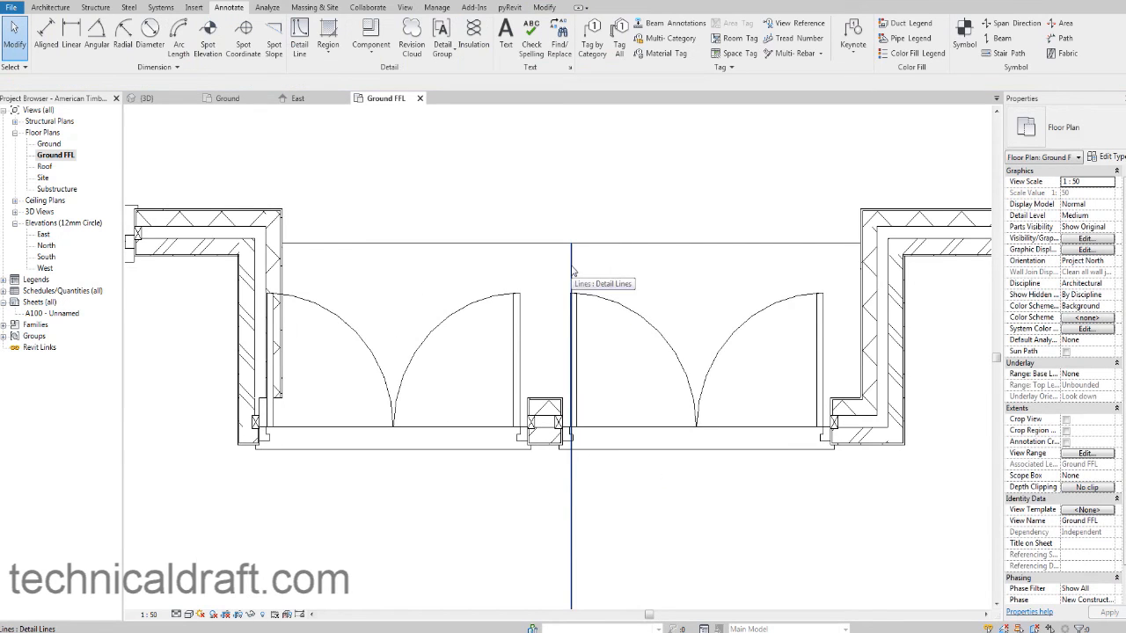
# Step: Slide the double door nearest the two-window wall along the bay to about 20 mm from the side wall's inner face
pyautogui.moveTo(678, 382); pyautogui.dragTo(571, 382, button='middle')
pyautogui.scroll(2, 571, 382)
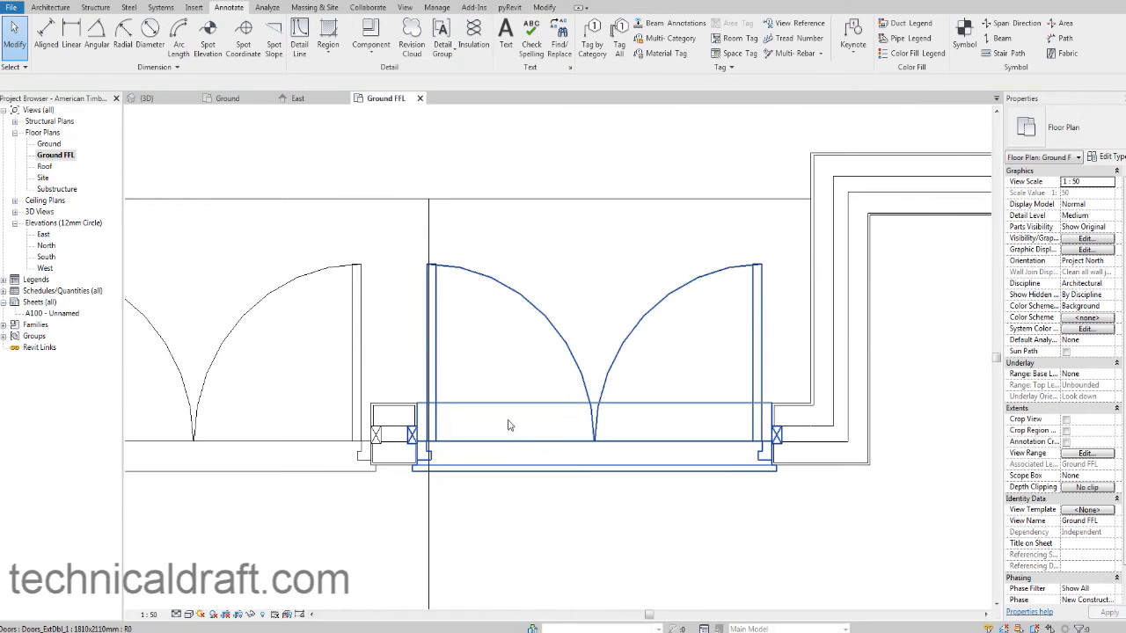
pyautogui.click(503, 451)
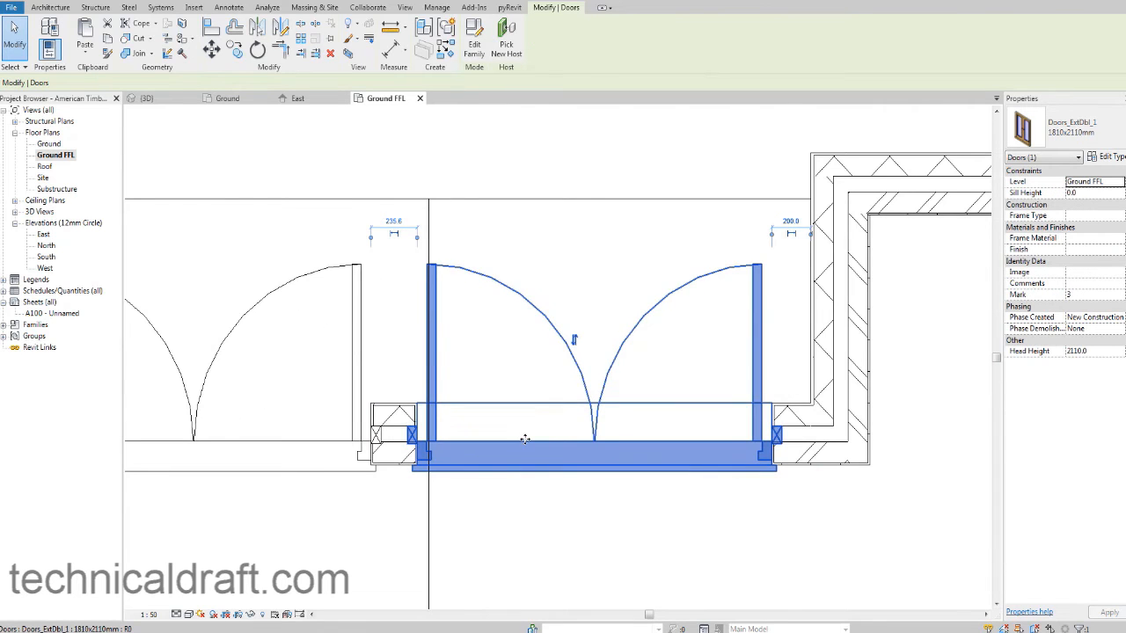
pyautogui.moveTo(540, 437)
pyautogui.mouseDown()
pyautogui.moveTo(563, 440)
pyautogui.moveTo(543, 444)
pyautogui.mouseUp()
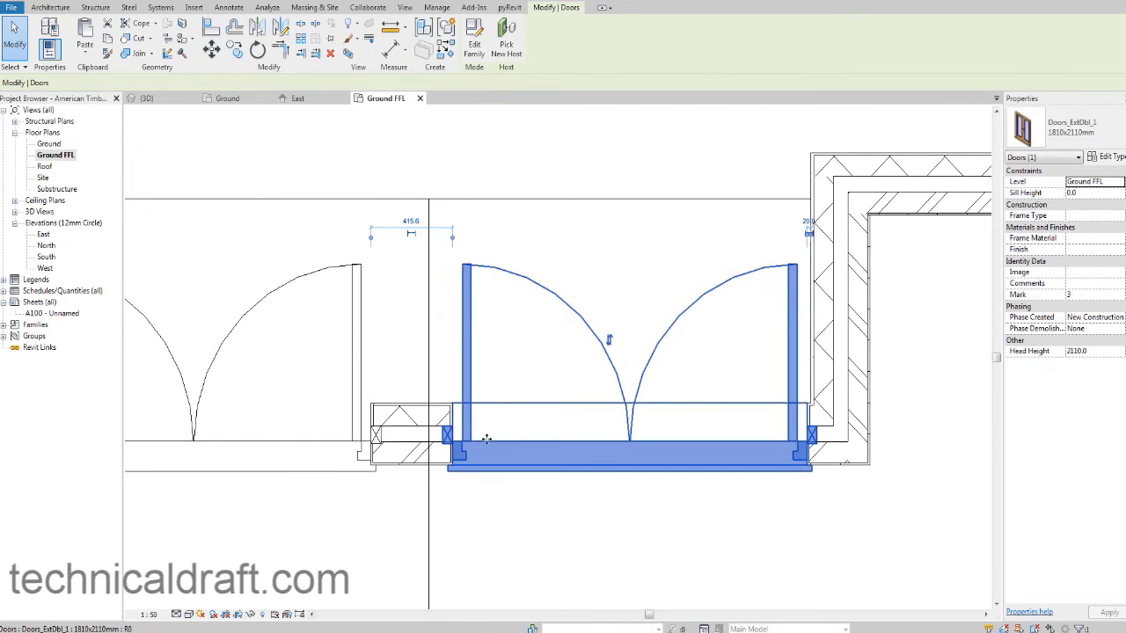
pyautogui.moveTo(484, 482); pyautogui.dragTo(509, 481, button='middle')
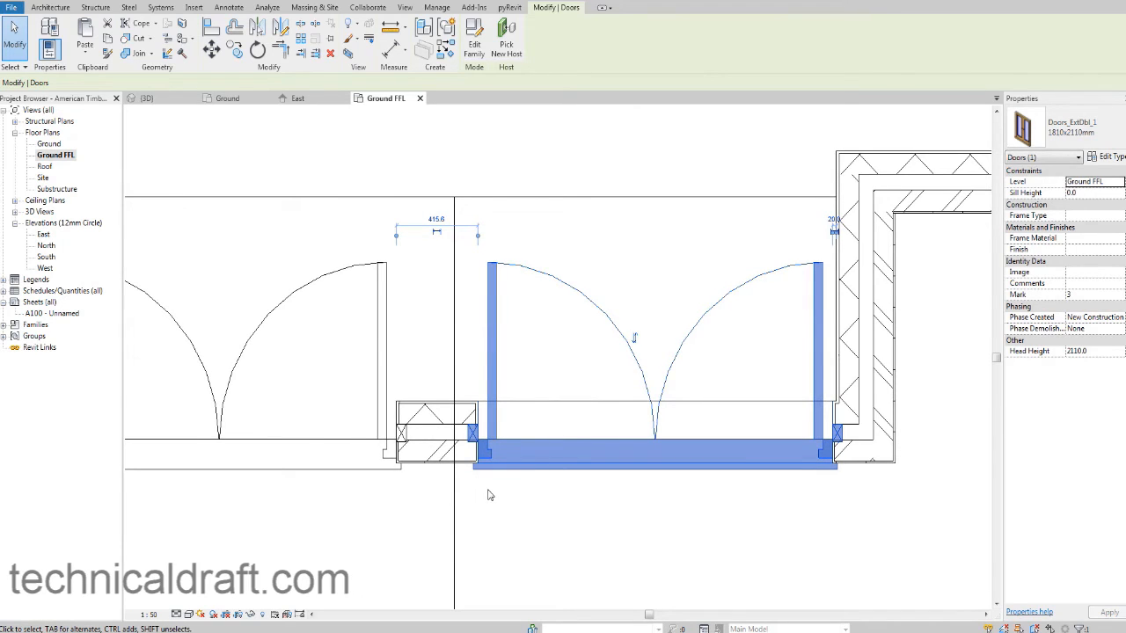
# Step: Align the outer trim edge of the double door nearest the two-window wall to the vertical centre line
pyautogui.click(212, 29)
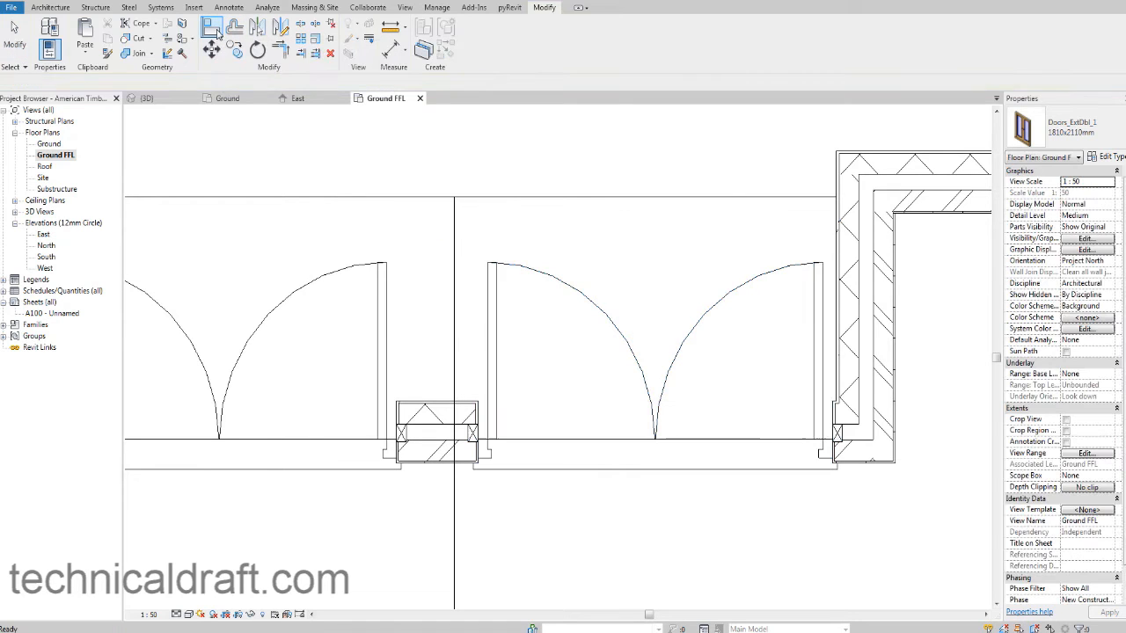
pyautogui.scroll(5, 466, 471)
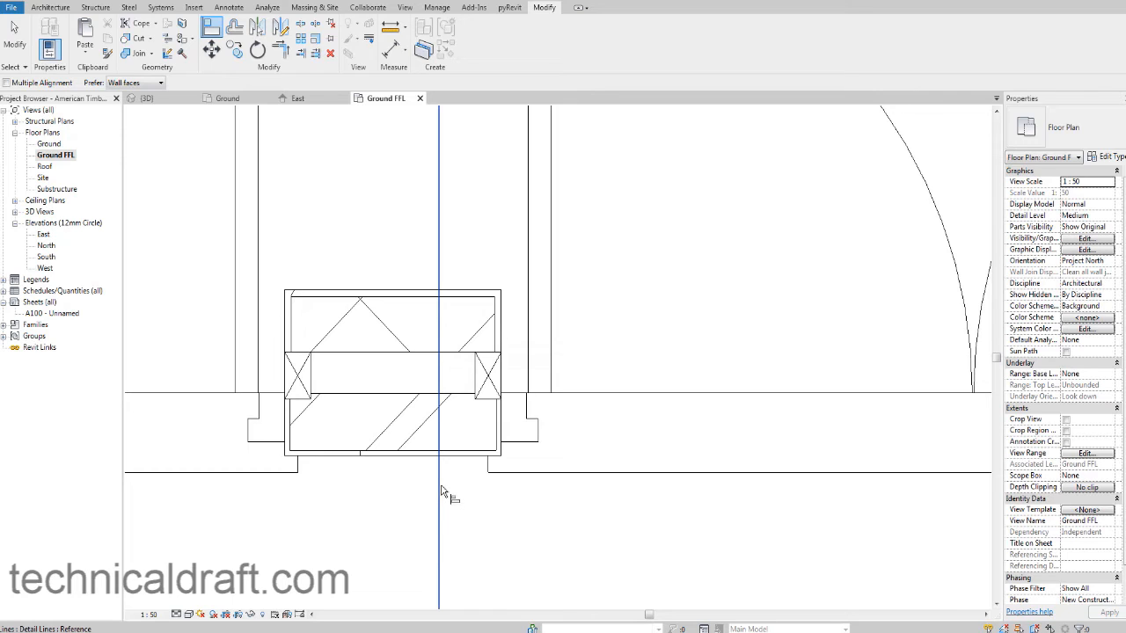
pyautogui.click(441, 488)
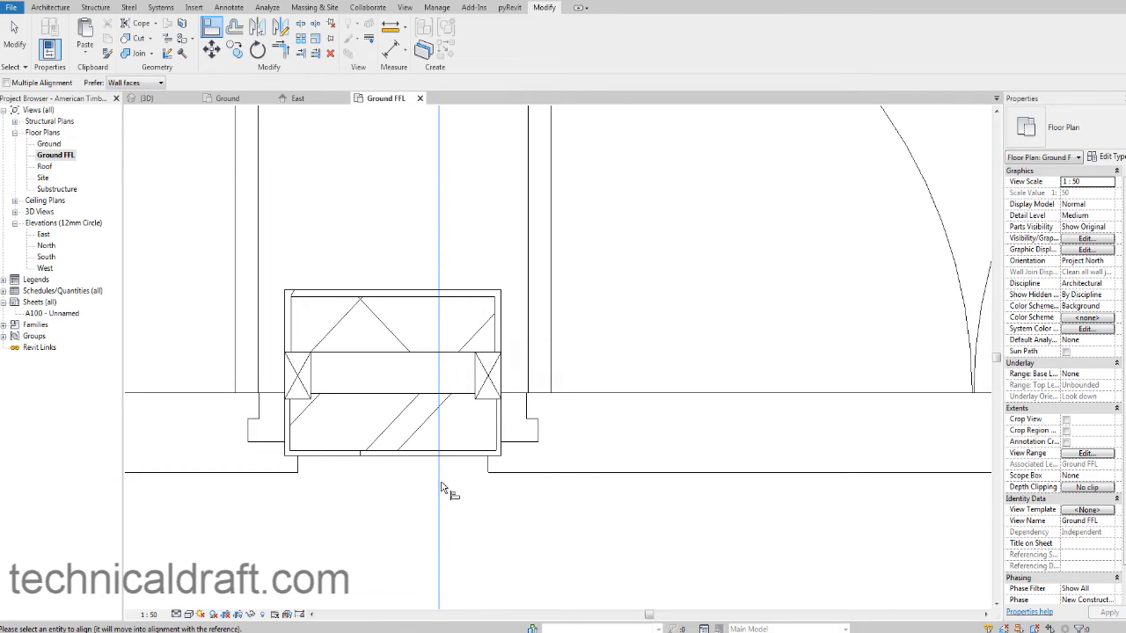
pyautogui.click(490, 466)
pyautogui.moveTo(474, 472); pyautogui.dragTo(499, 473, button='middle')
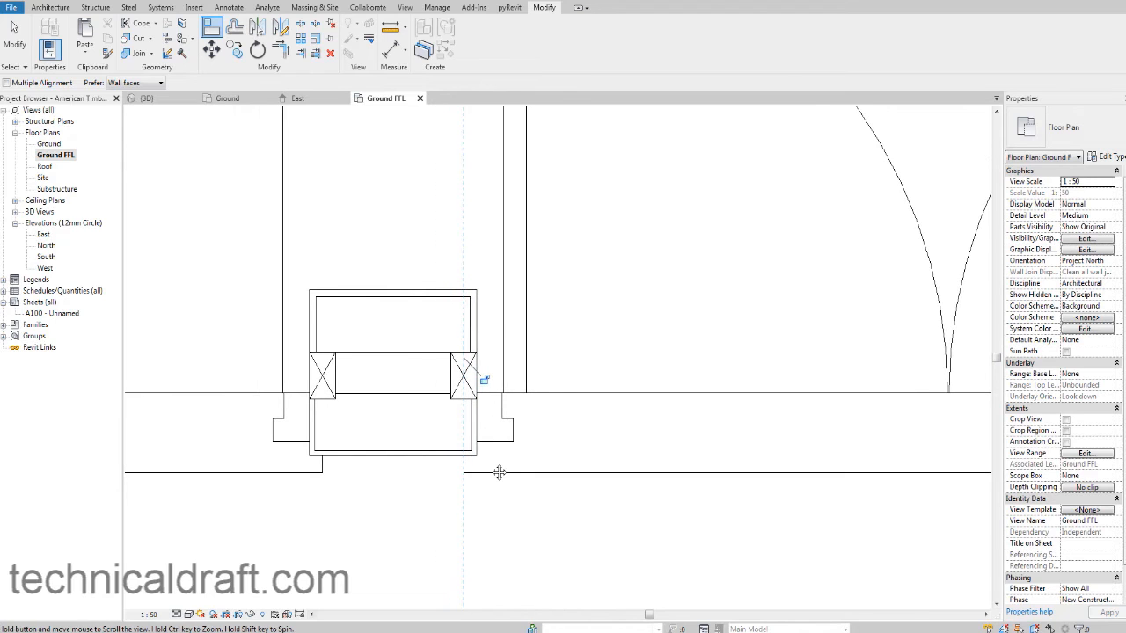
# Step: Align the facing trim edge of the other double door to the same vertical centre line, then end alignment
pyautogui.moveTo(378, 474); pyautogui.dragTo(426, 471, button='middle')
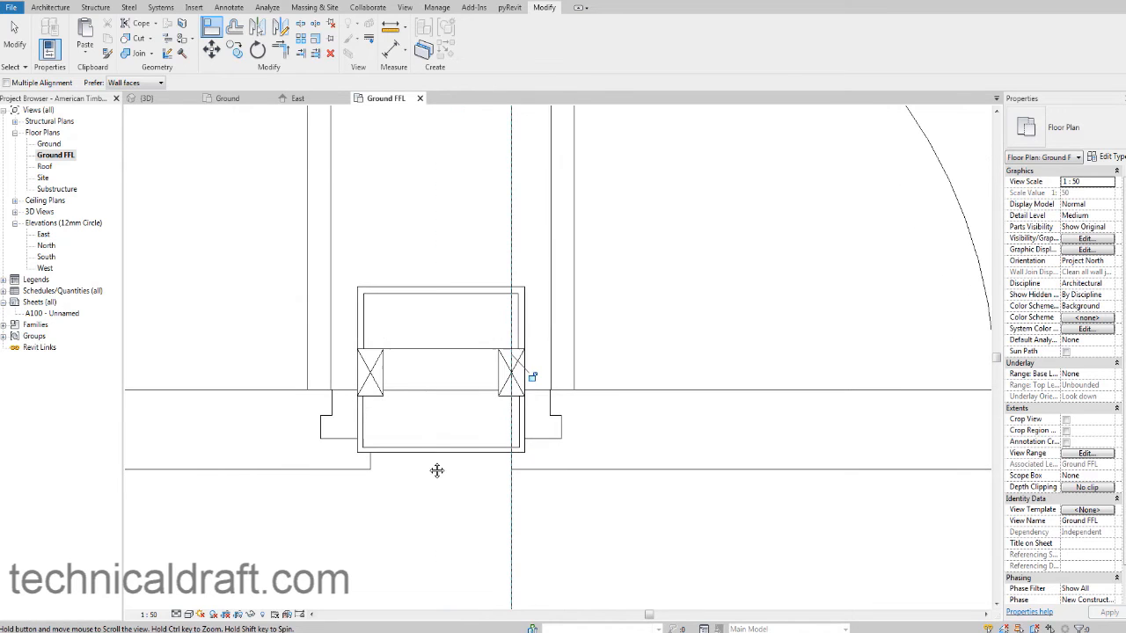
pyautogui.click(510, 533)
pyautogui.click(510, 534)
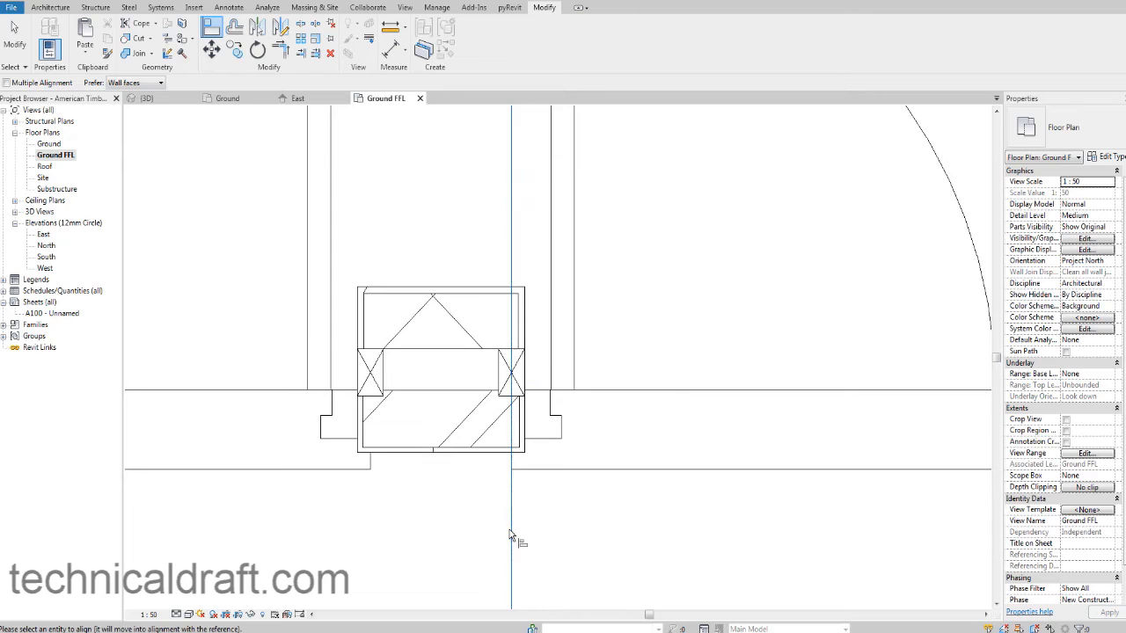
pyautogui.click(370, 464)
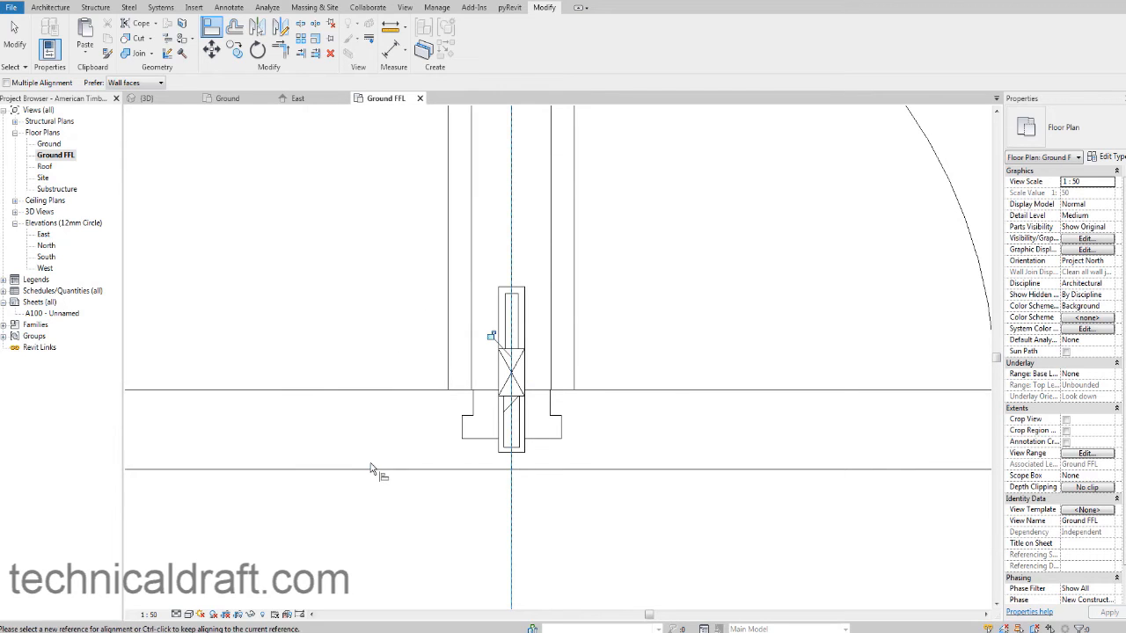
pyautogui.moveTo(572, 520); pyautogui.dragTo(548, 523, button='middle')
pyautogui.press('Escape')
pyautogui.press('Escape')
pyautogui.scroll(-5, 539, 515)
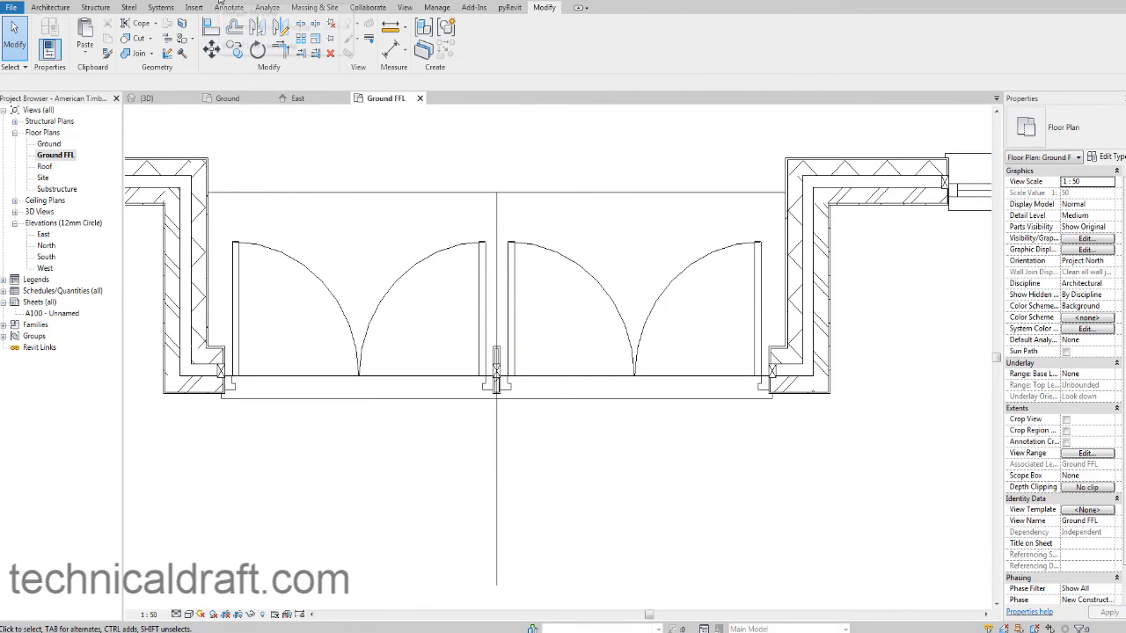
# Step: Switch to the 3D view and orbit around the front of the house to inspect the bay's paired double doors
pyautogui.hotkey('ctrl', 'Tab')
pyautogui.scroll(-8, 453, 275)
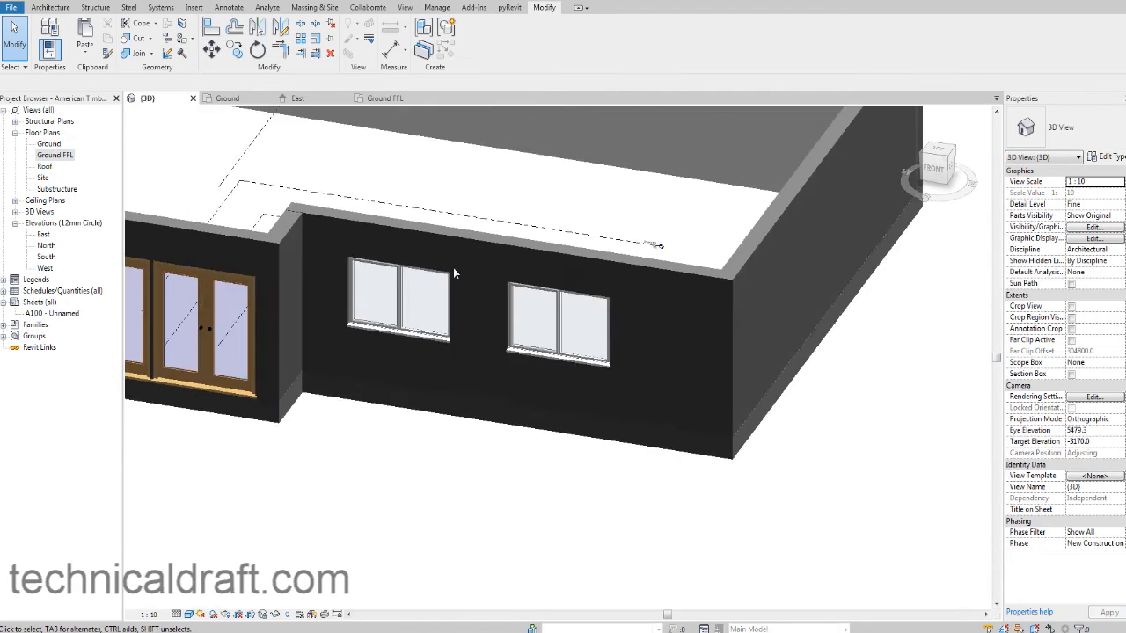
pyautogui.keyDown('shift'); pyautogui.moveTo(555, 343); pyautogui.dragTo(466, 444, button='middle'); pyautogui.keyUp('shift')
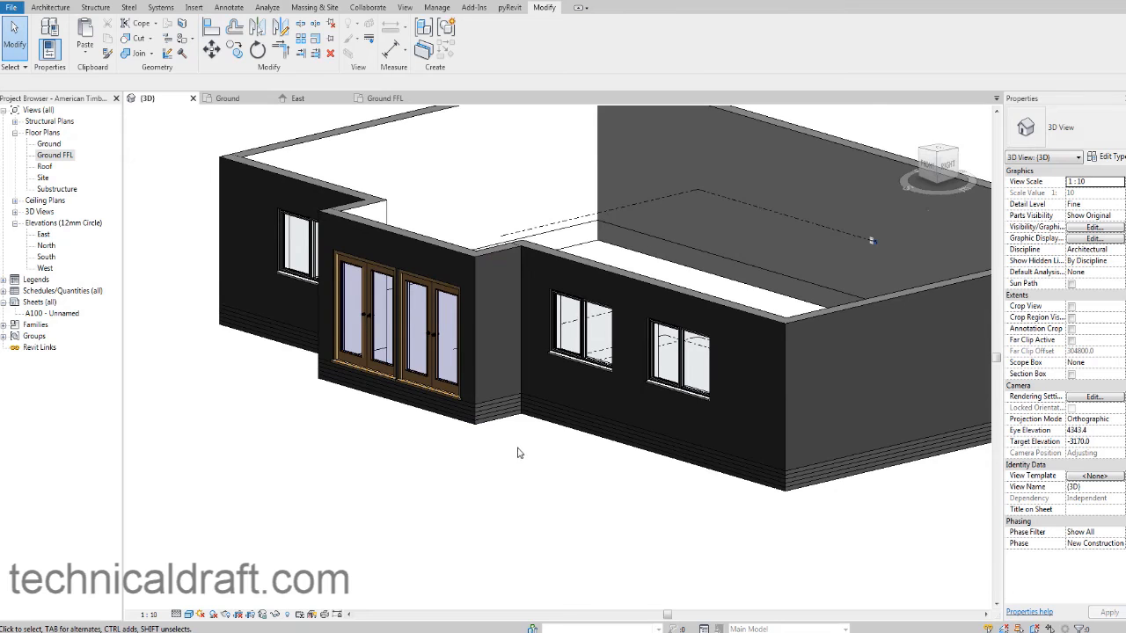
pyautogui.keyDown('shift'); pyautogui.moveTo(518, 453); pyautogui.dragTo(521, 500, button='middle'); pyautogui.keyUp('shift')
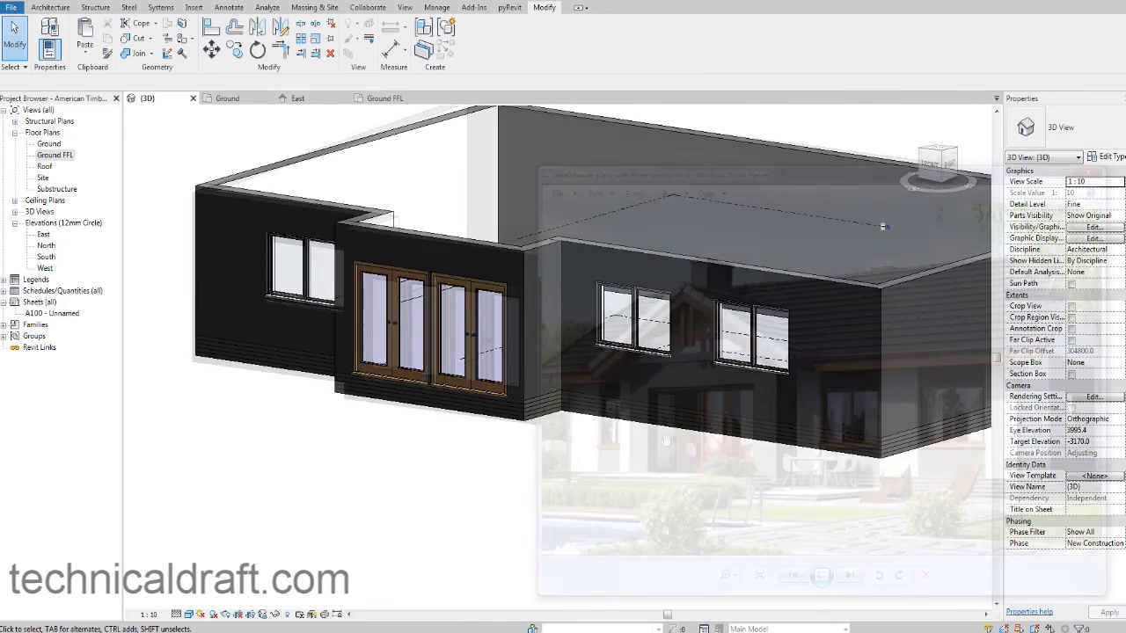
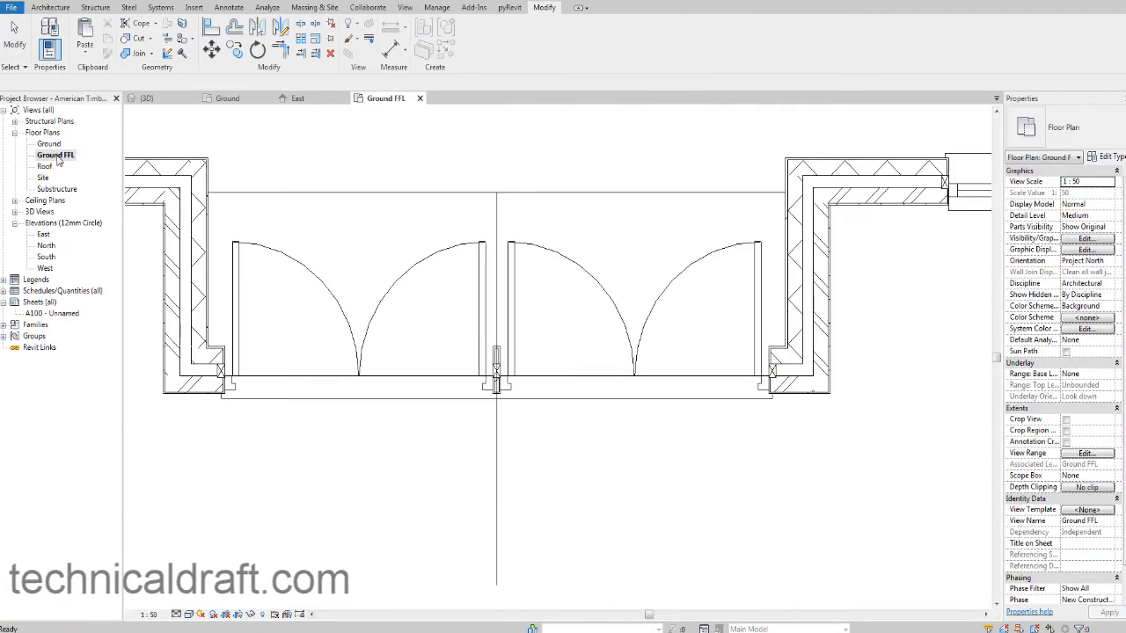
# Step: Start an aligned dimension on wall faces in the Ground FFL plan, from the bay side wall's outer face to the nearest window's centre
pyautogui.scroll(-3, 372, 314)
pyautogui.moveTo(659, 360)
pyautogui.mouseDown(button='middle')
pyautogui.moveTo(414, 381)
pyautogui.moveTo(661, 352)
pyautogui.mouseUp(button='middle')
pyautogui.scroll(2, 662, 352)
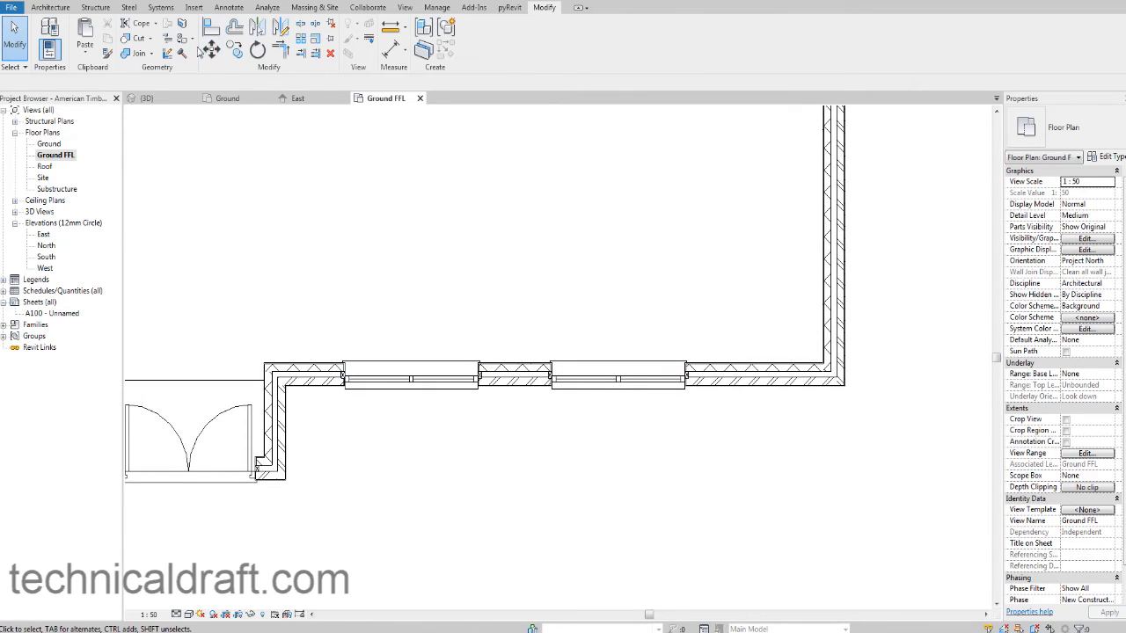
pyautogui.click(229, 8)
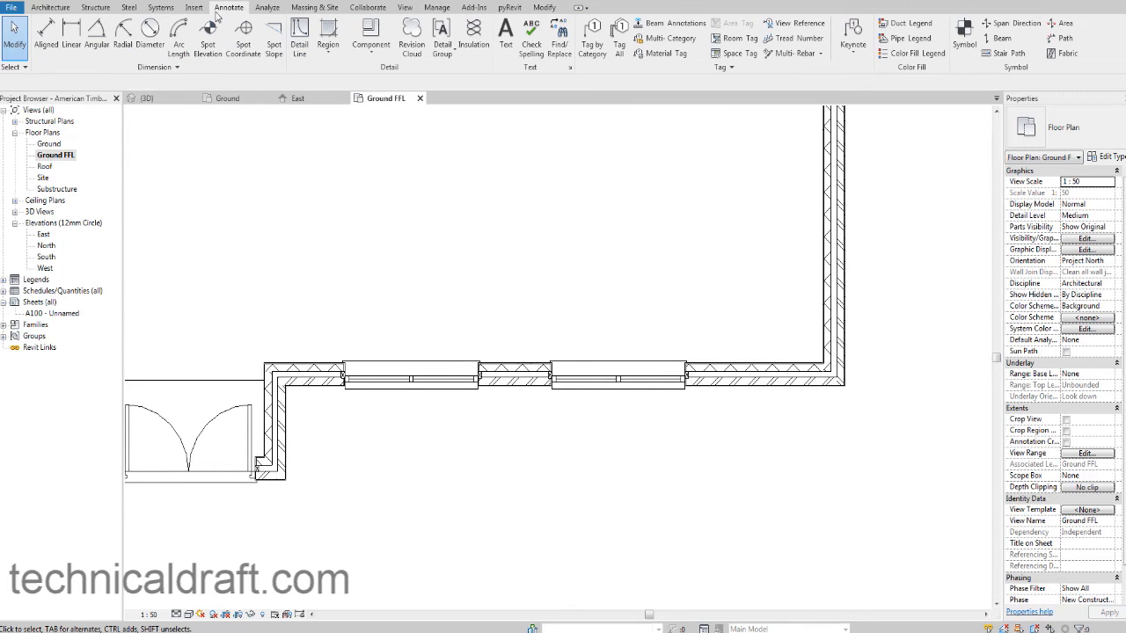
pyautogui.click(47, 33)
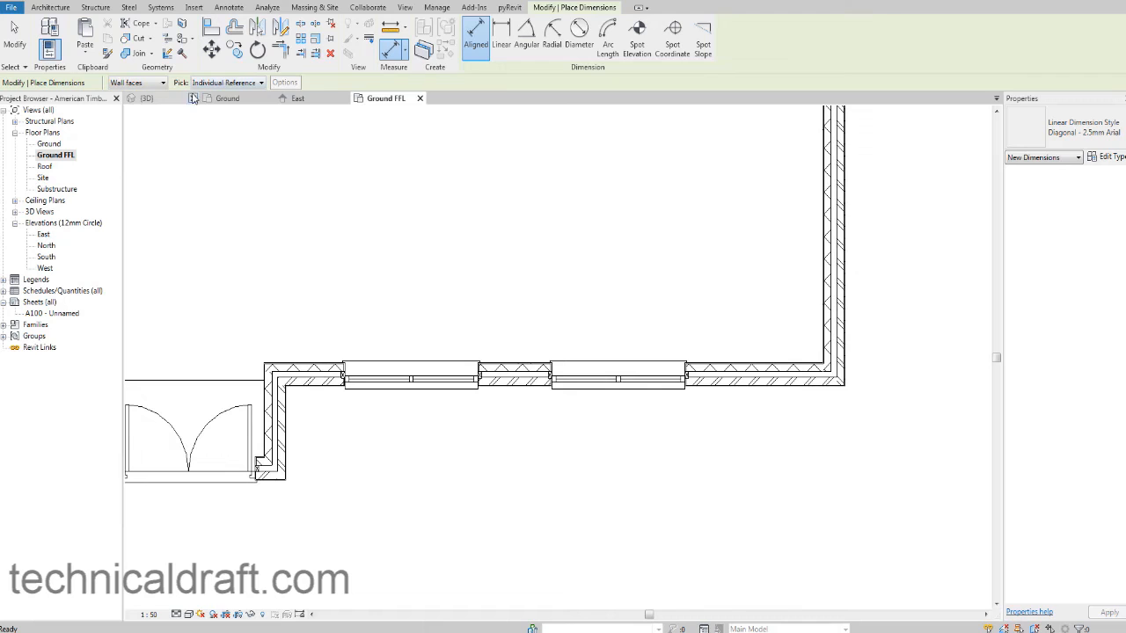
pyautogui.click(138, 84)
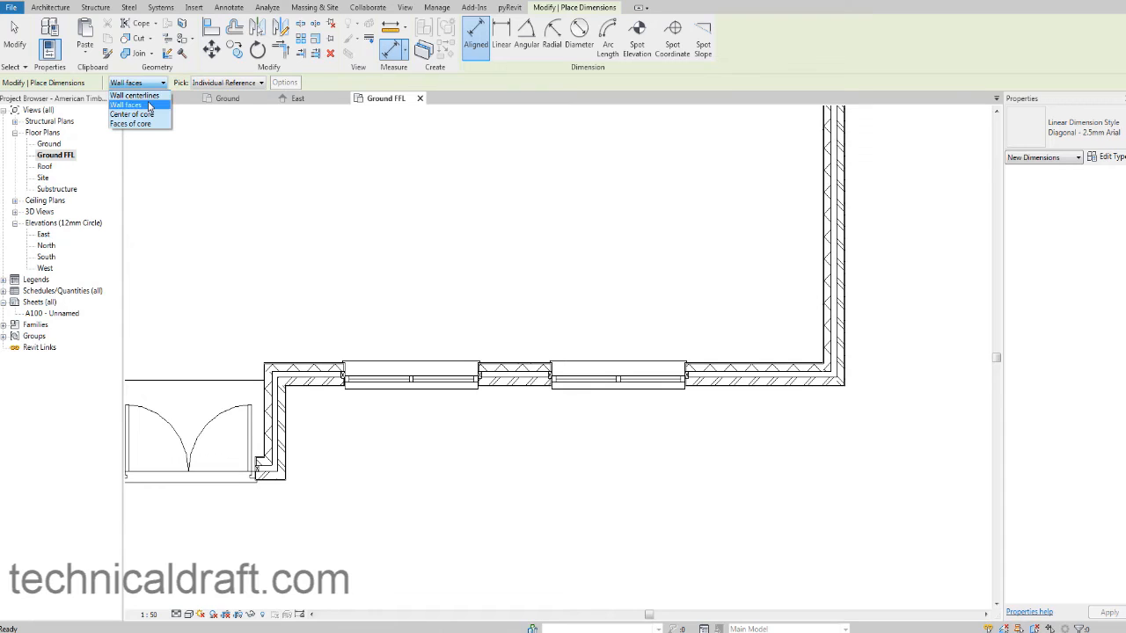
pyautogui.click(149, 106)
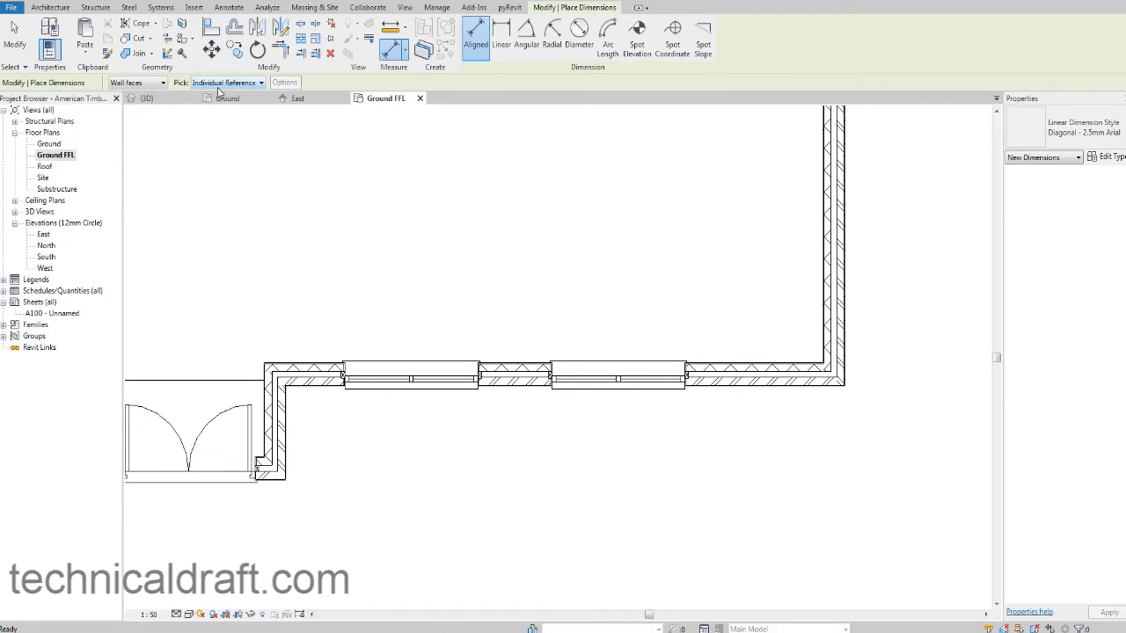
pyautogui.scroll(4, 283, 430)
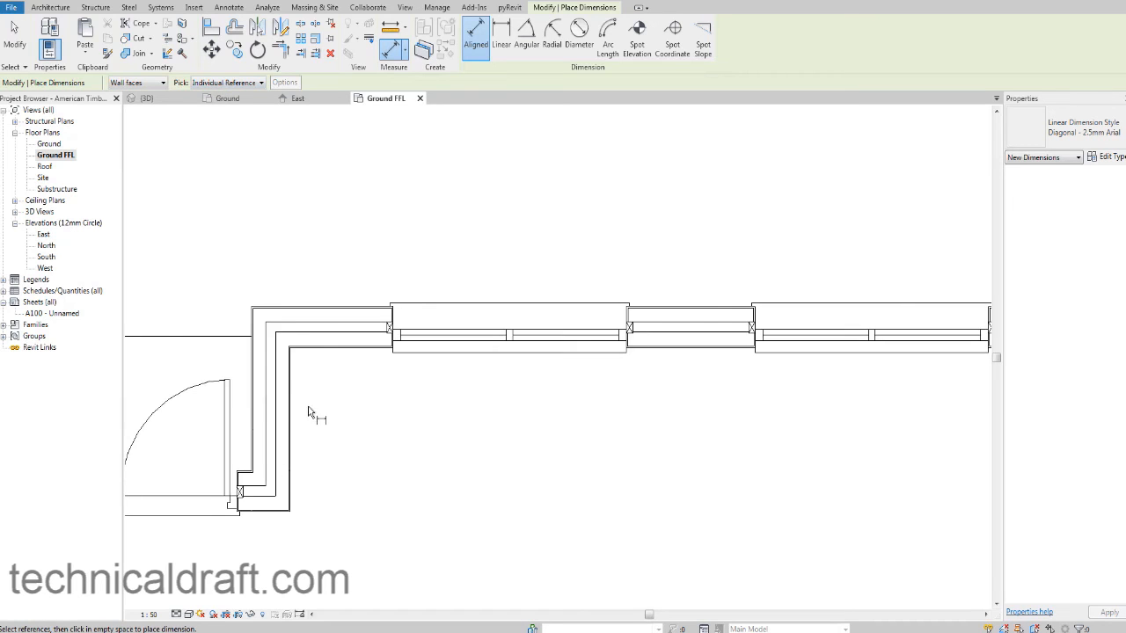
pyautogui.scroll(5, 304, 418)
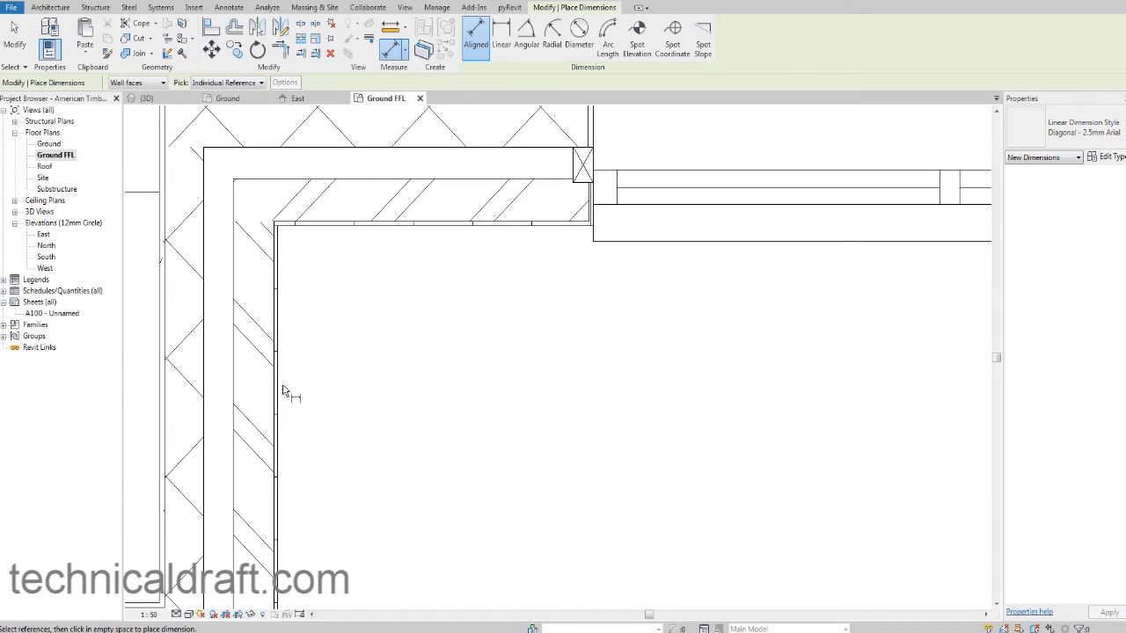
pyautogui.scroll(3, 284, 389)
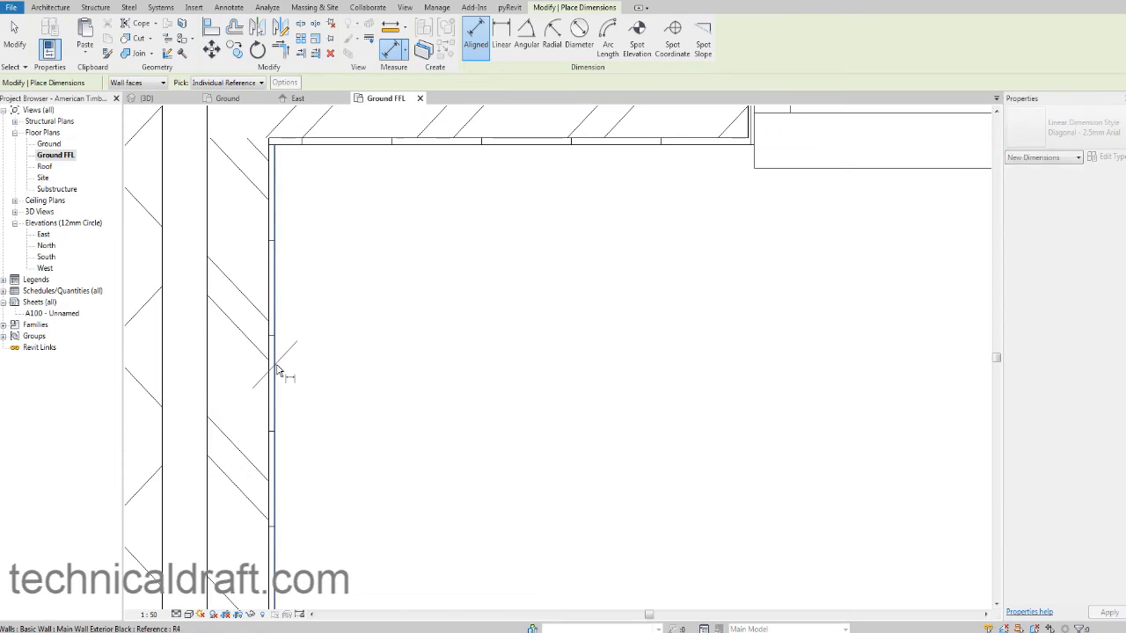
pyautogui.scroll(-5, 280, 371)
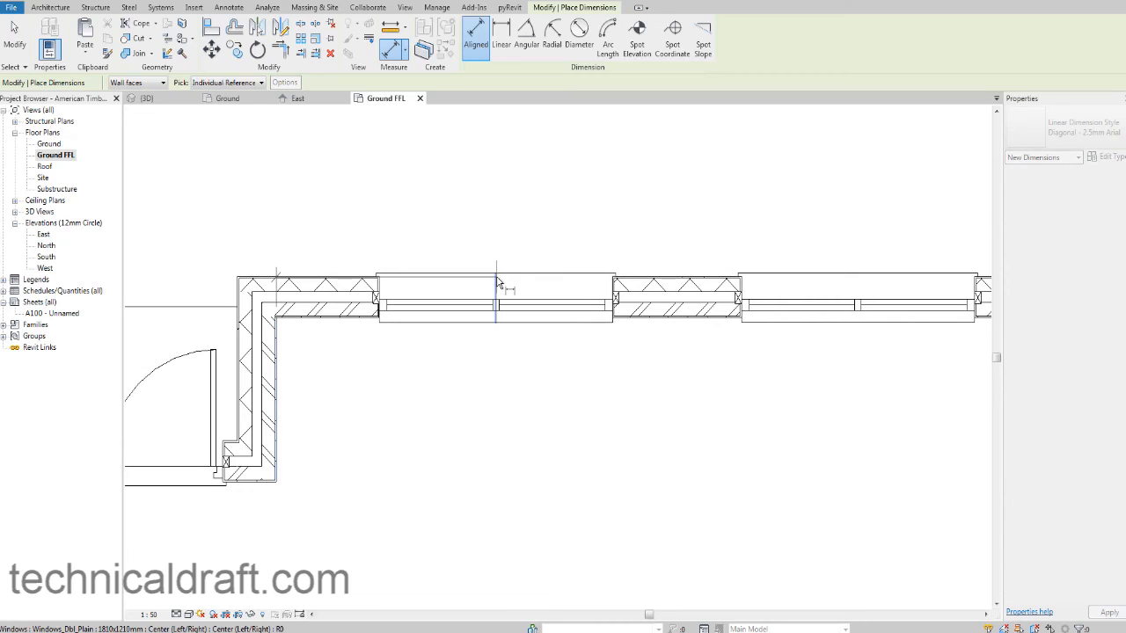
pyautogui.scroll(3, 497, 286)
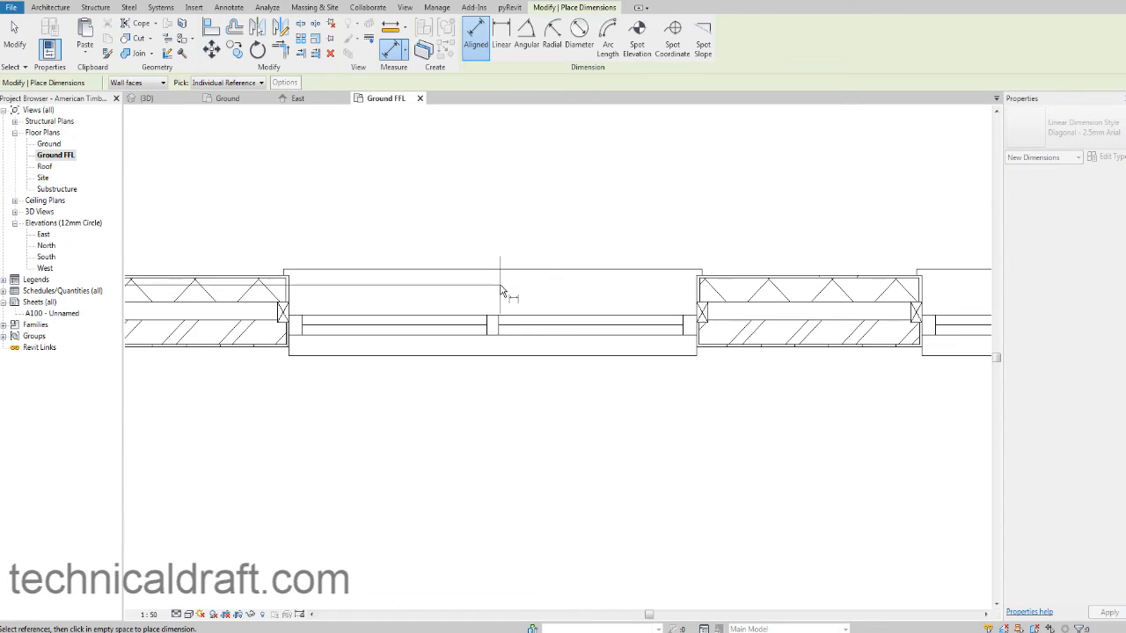
pyautogui.click(493, 298)
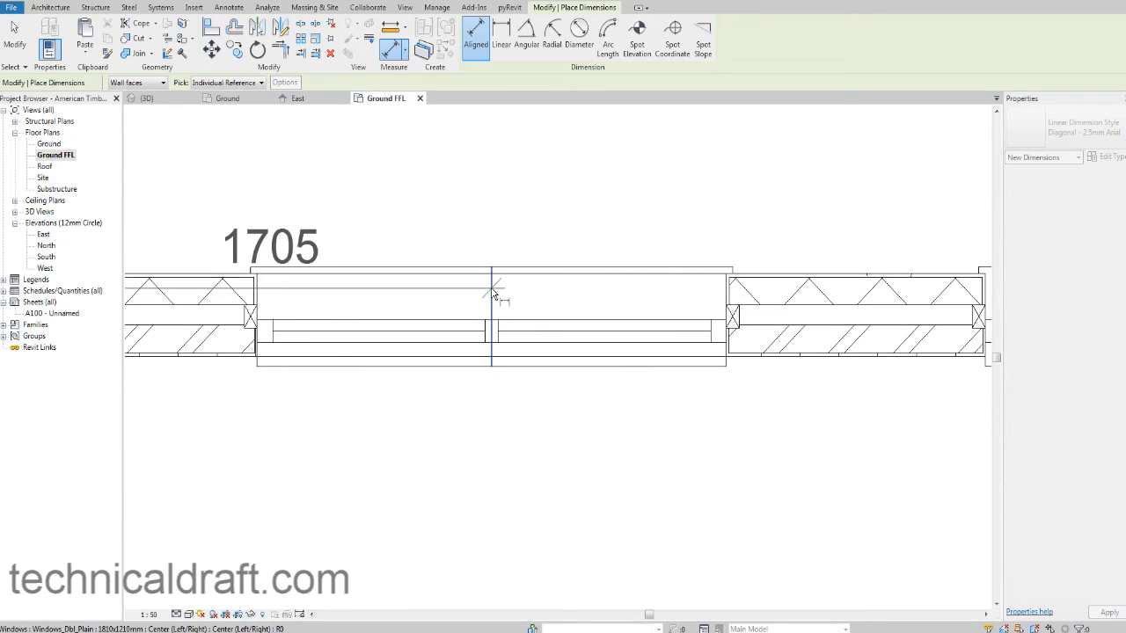
# Step: Continue the dimension string to the centre line of the second window on the same wall
pyautogui.scroll(-2, 494, 296)
pyautogui.moveTo(566, 181); pyautogui.dragTo(460, 208, button='middle')
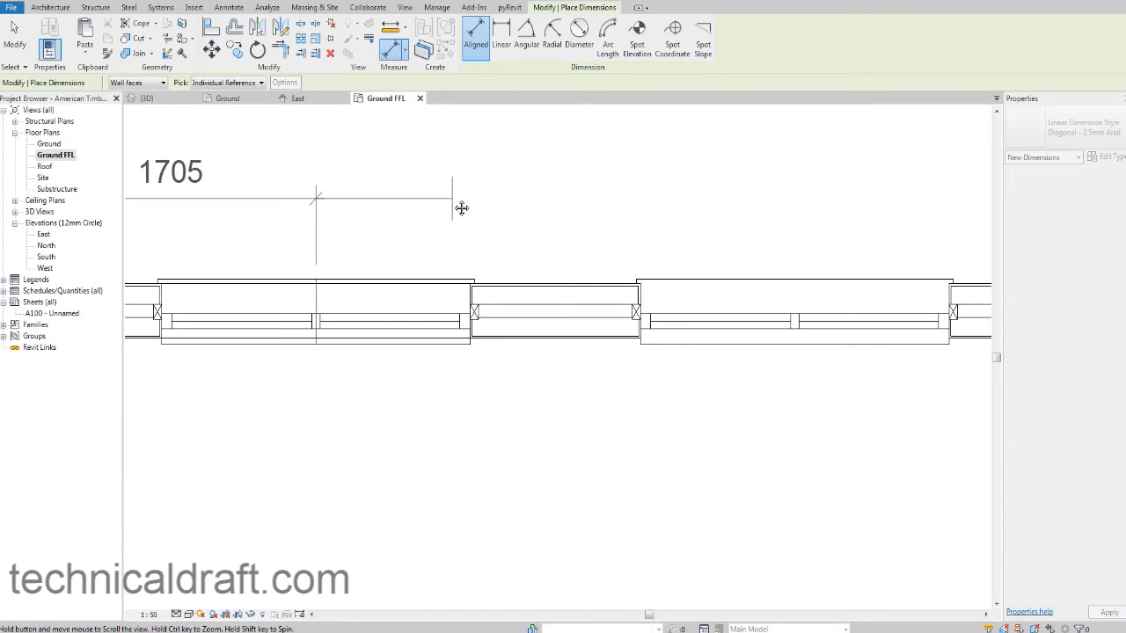
pyautogui.moveTo(595, 210); pyautogui.dragTo(387, 229, button='middle')
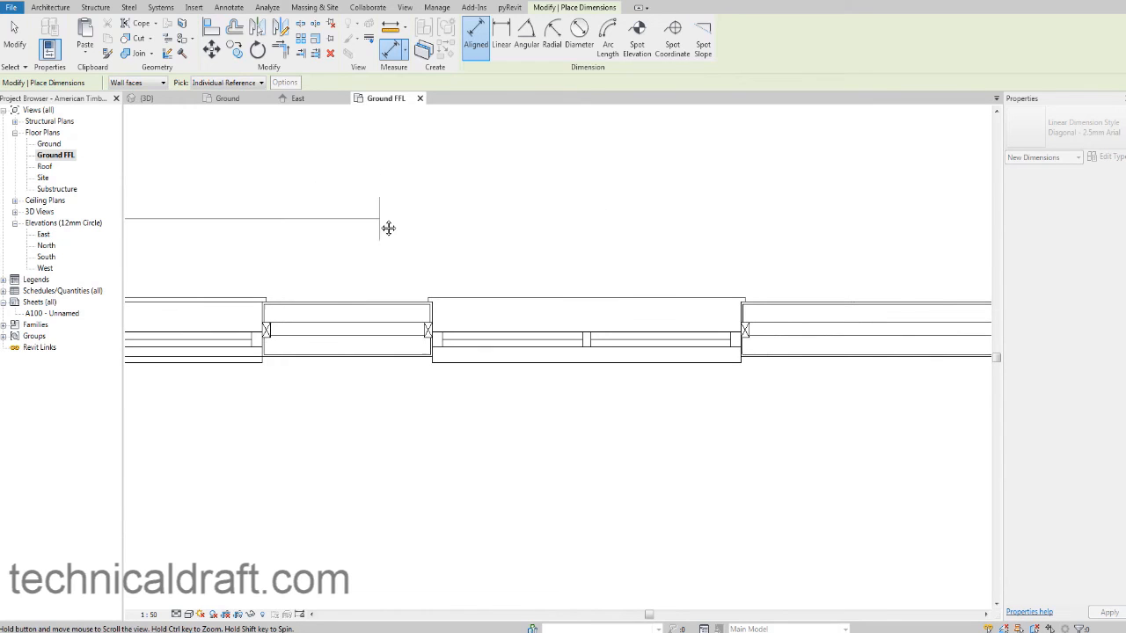
pyautogui.click(589, 312)
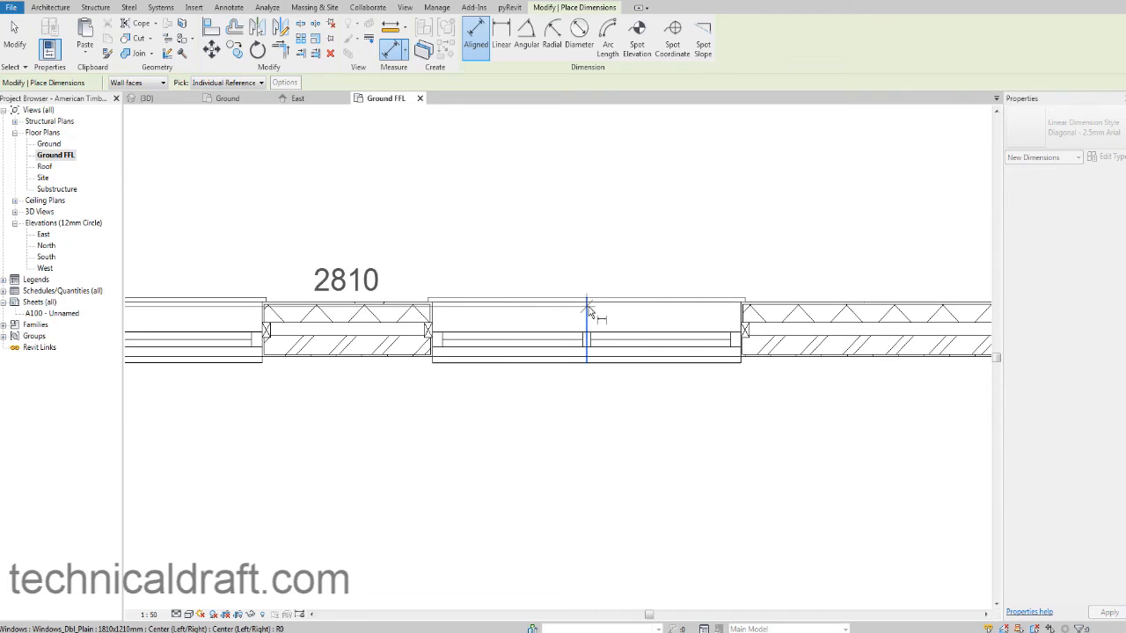
# Step: Extend the dimension string to the end wall's outer face, place it just inside the two-window wall and end dimensioning
pyautogui.scroll(-2, 598, 196)
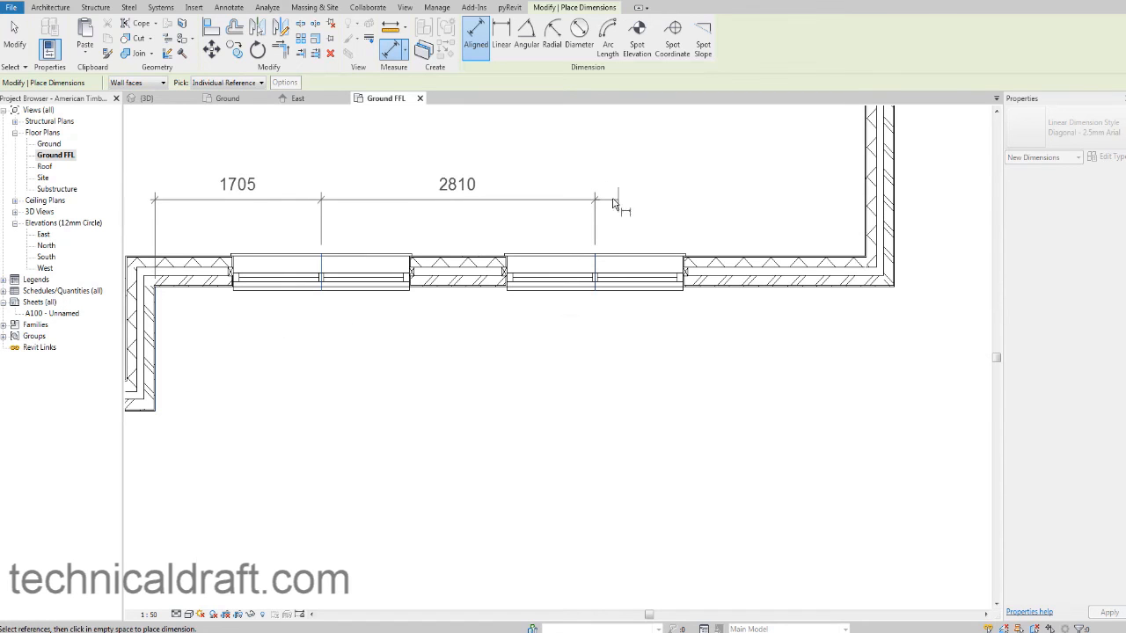
pyautogui.scroll(5, 598, 215)
pyautogui.scroll(3, 580, 295)
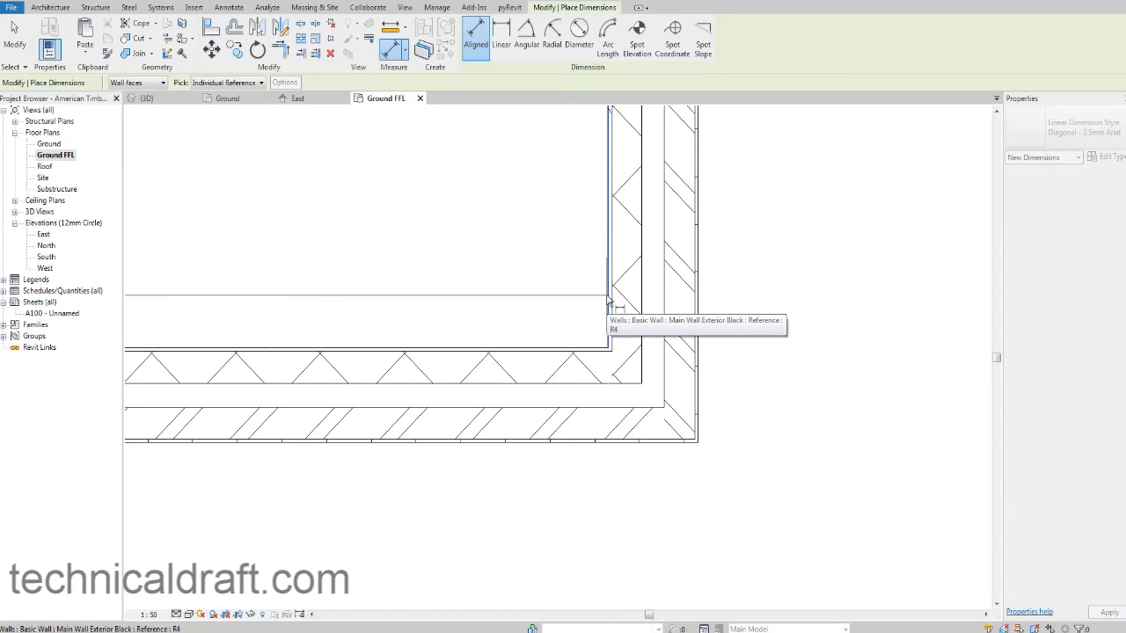
pyautogui.scroll(-5, 607, 302)
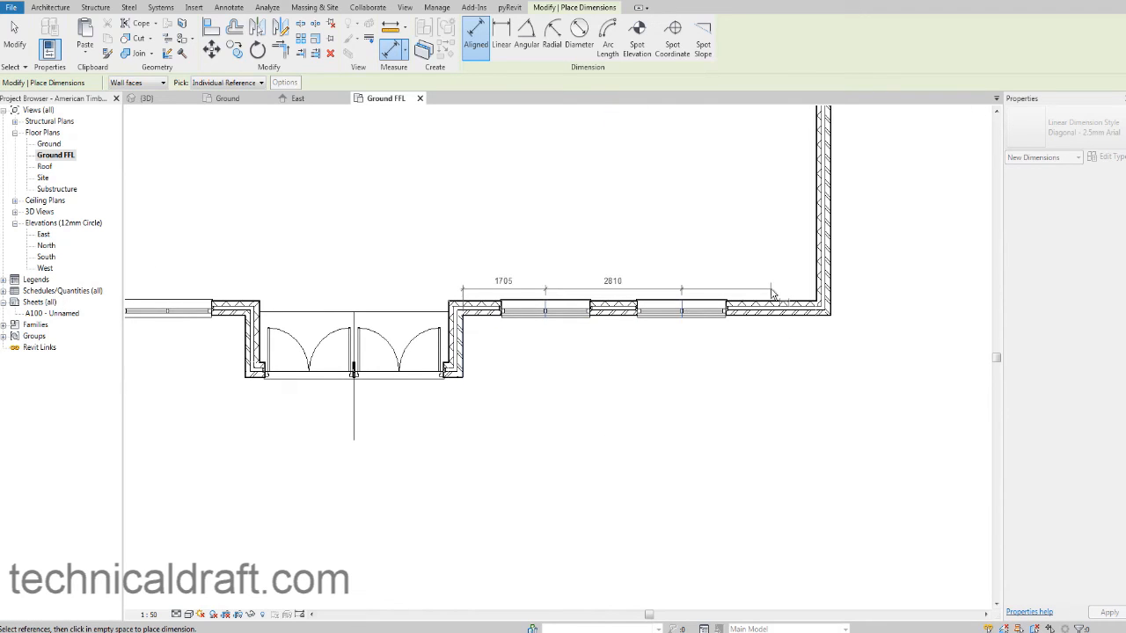
pyautogui.scroll(5, 771, 299)
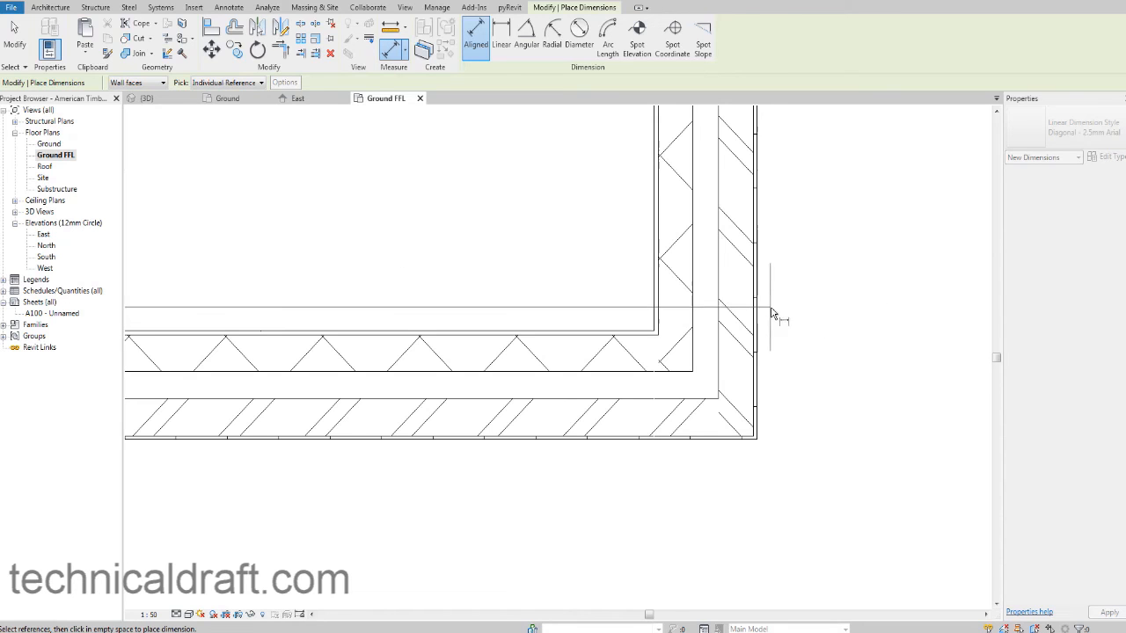
pyautogui.click(762, 310)
pyautogui.scroll(-5, 762, 309)
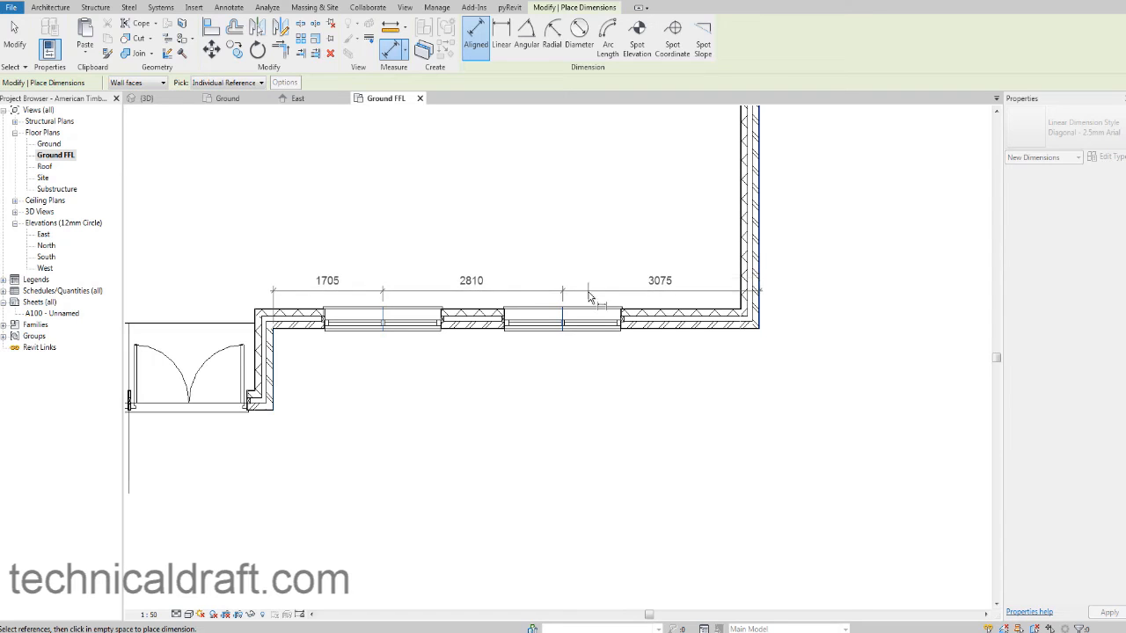
pyautogui.click(604, 283)
pyautogui.moveTo(594, 244); pyautogui.dragTo(666, 262, button='middle')
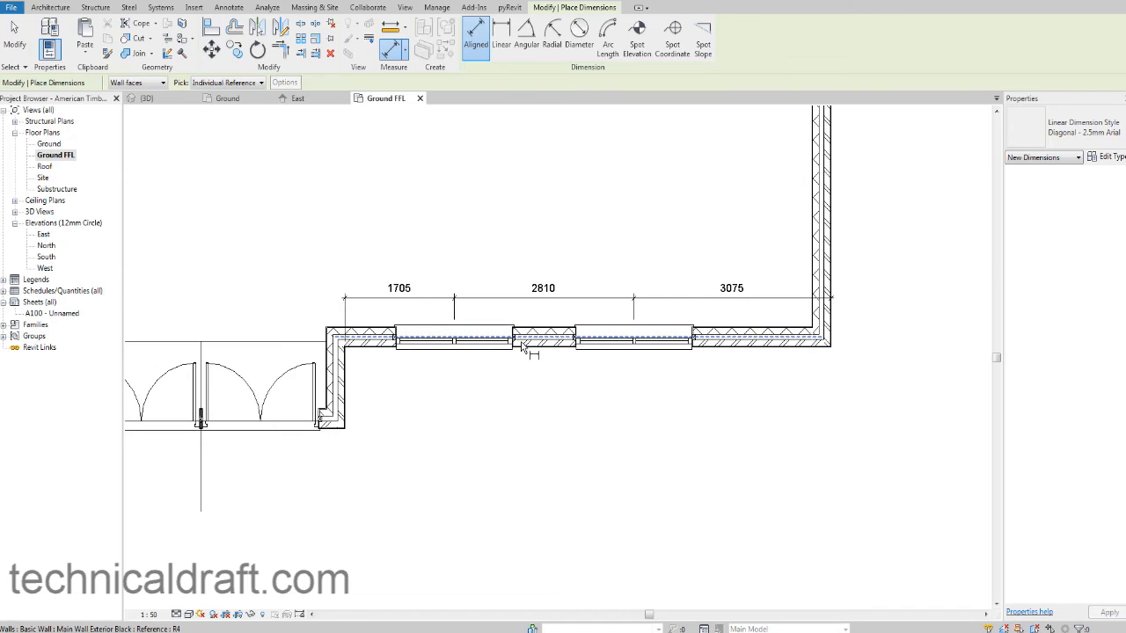
pyautogui.press('Escape')
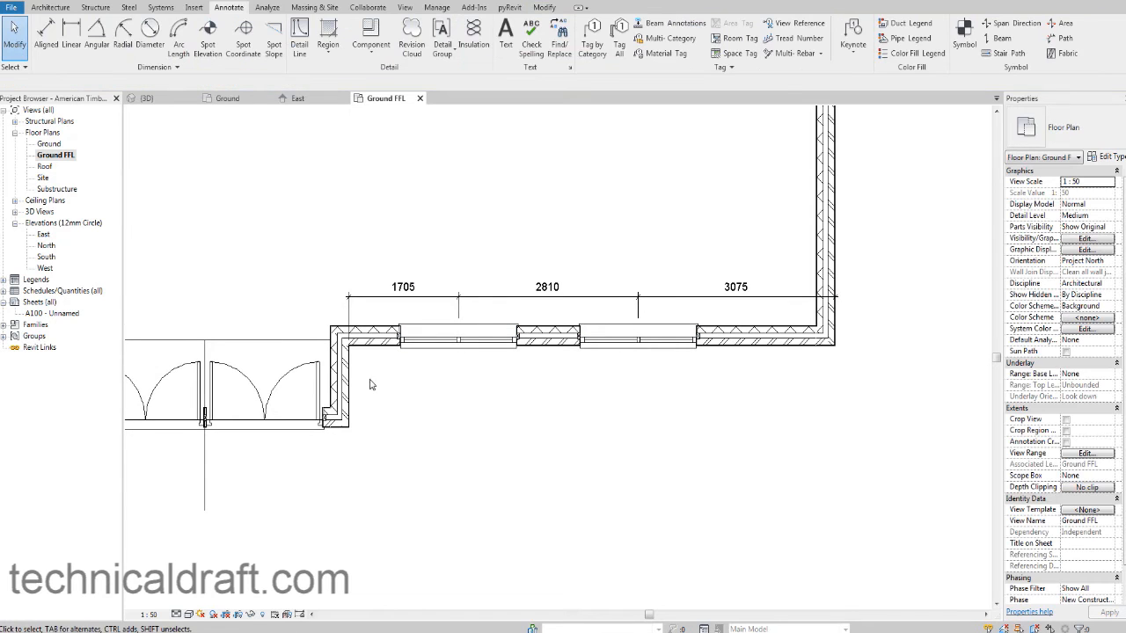
# Step: Pin the bay side wall and the end wall that bound the two-window wall
pyautogui.click(346, 363)
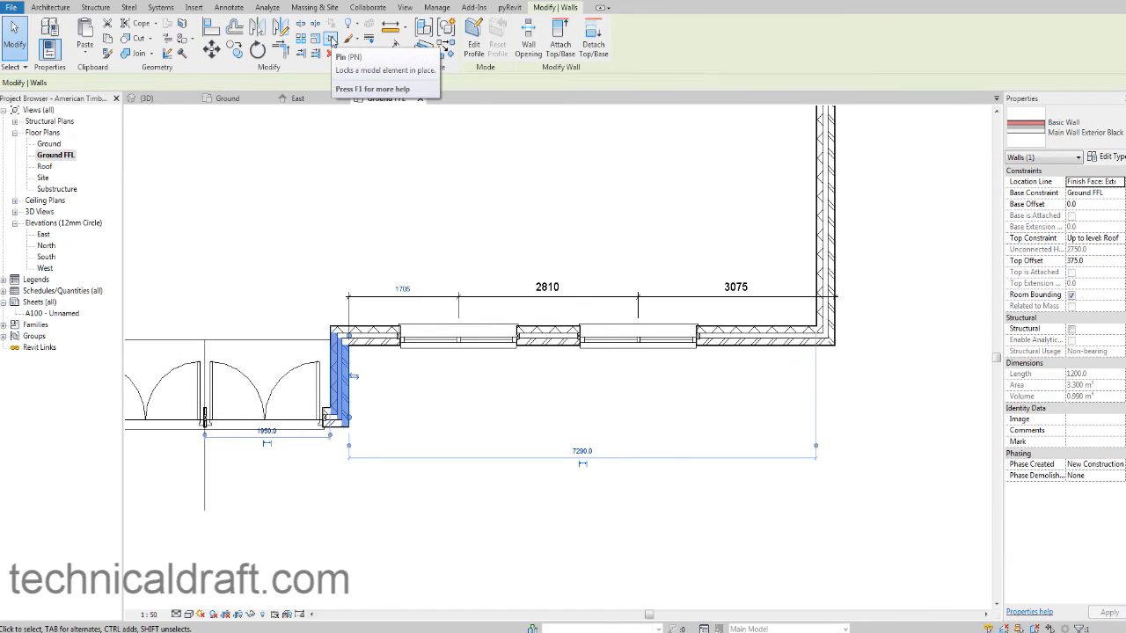
pyautogui.click(330, 41)
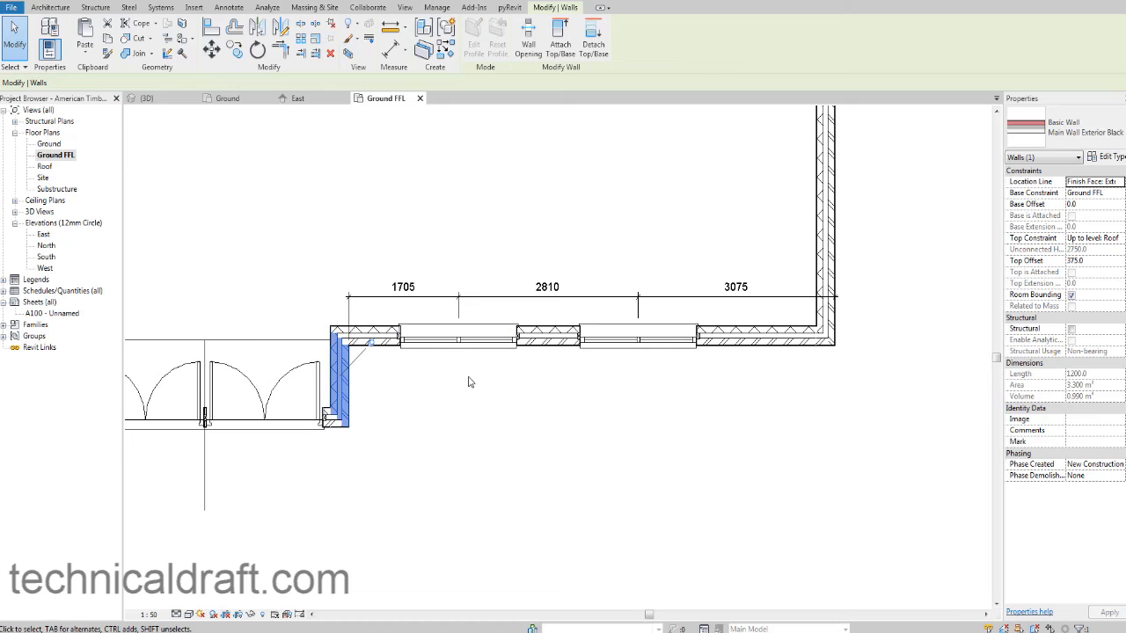
pyautogui.click(734, 424)
pyautogui.click(823, 178)
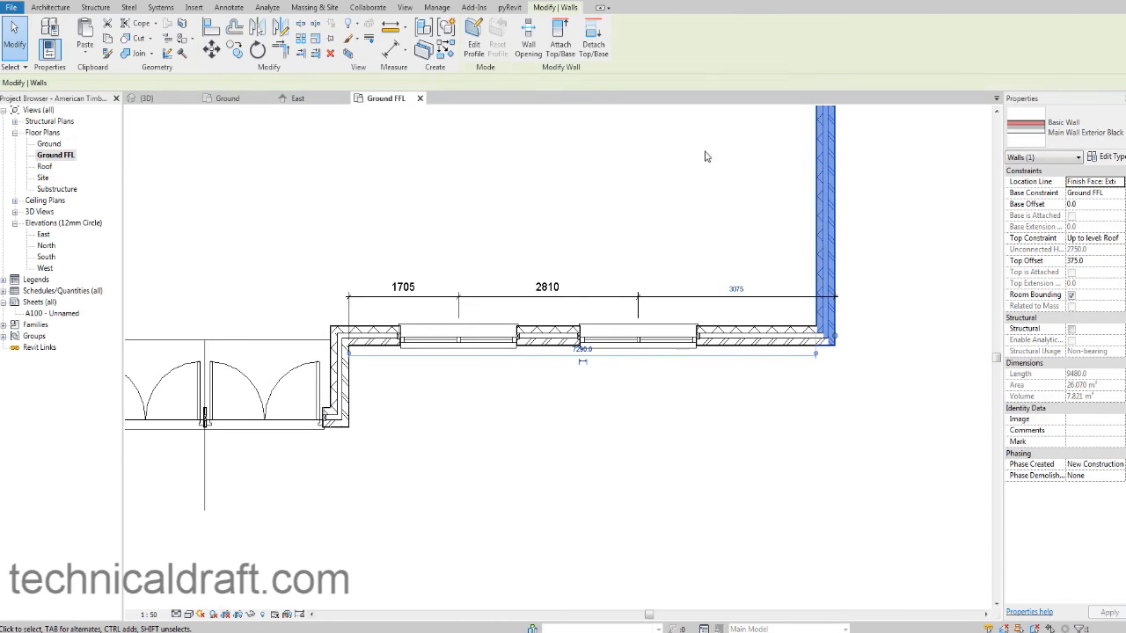
pyautogui.click(332, 41)
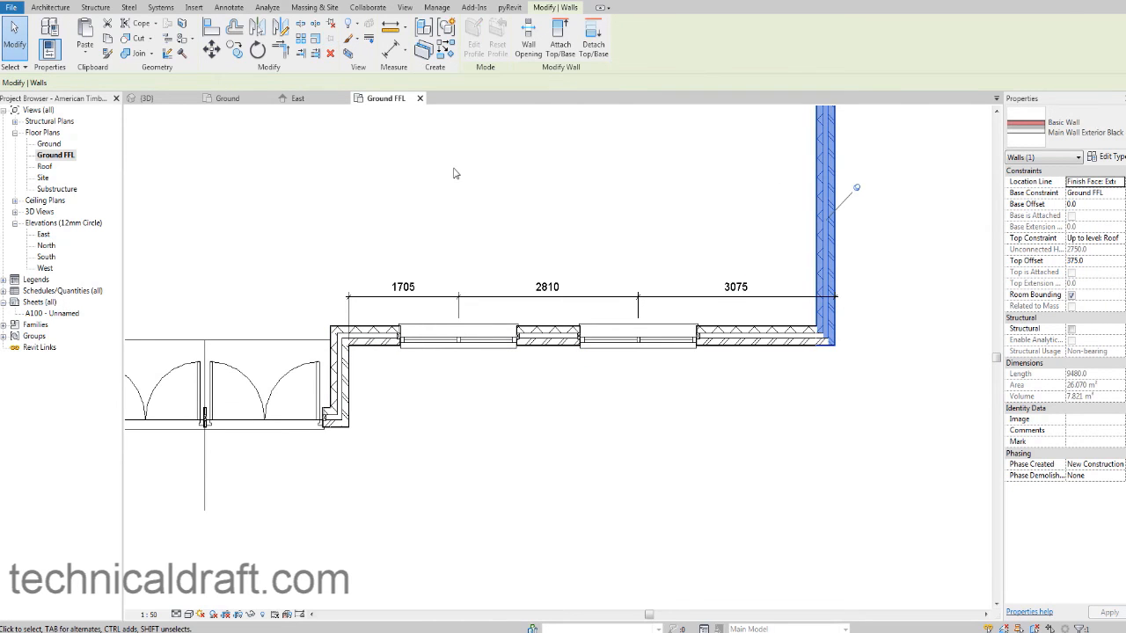
pyautogui.click(545, 203)
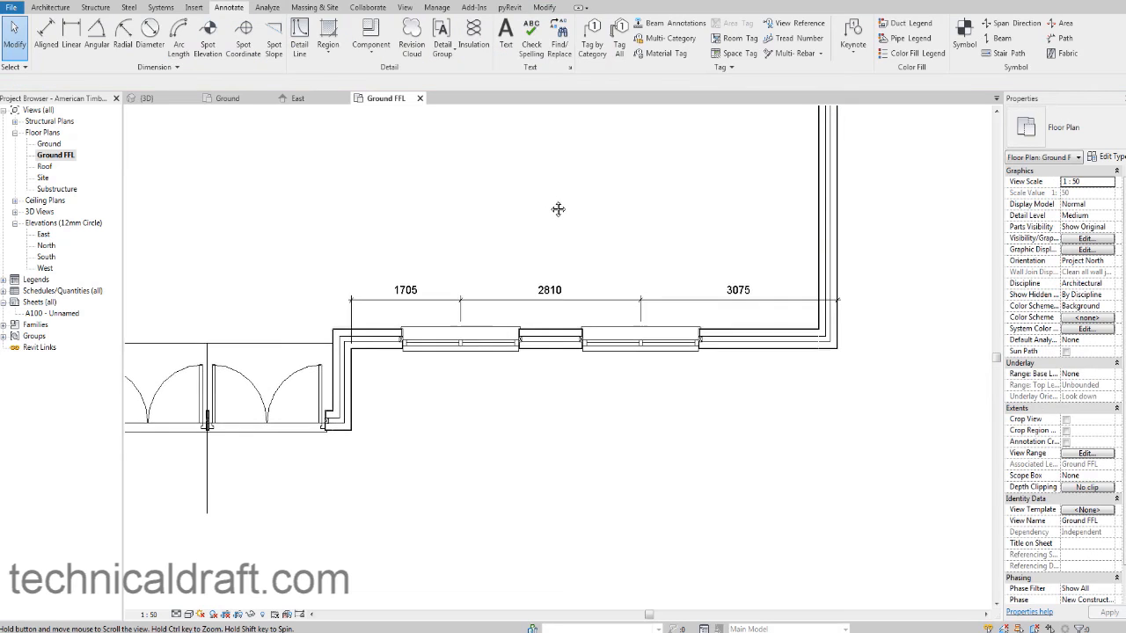
# Step: Apply dimension equality to the string to space the two windows evenly, then switch the equality off
pyautogui.click(557, 301)
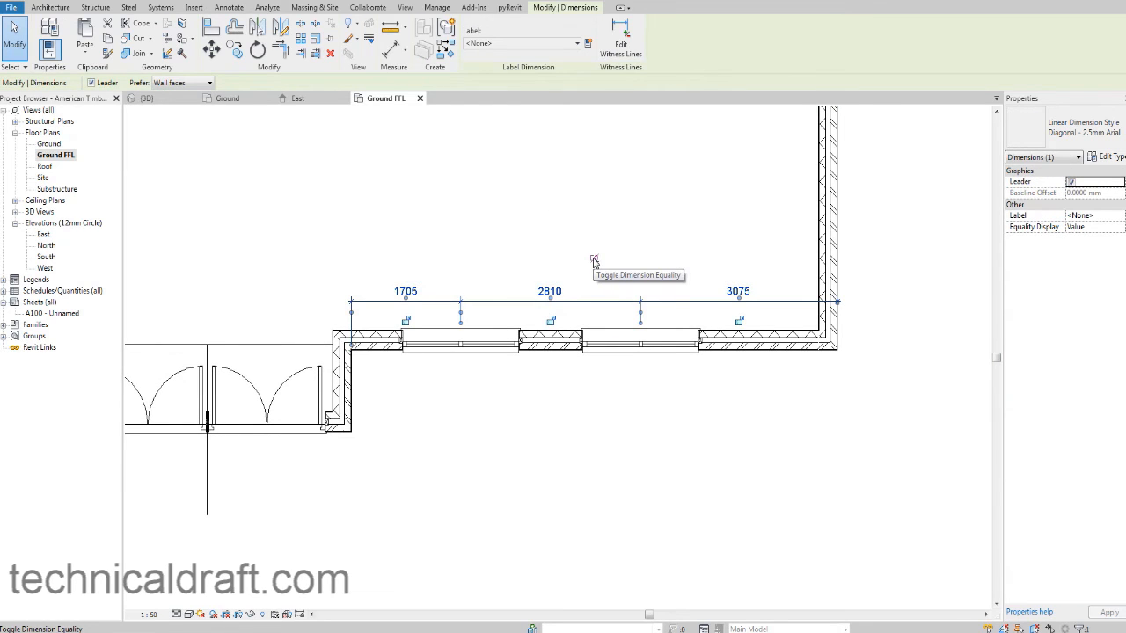
pyautogui.click(593, 261)
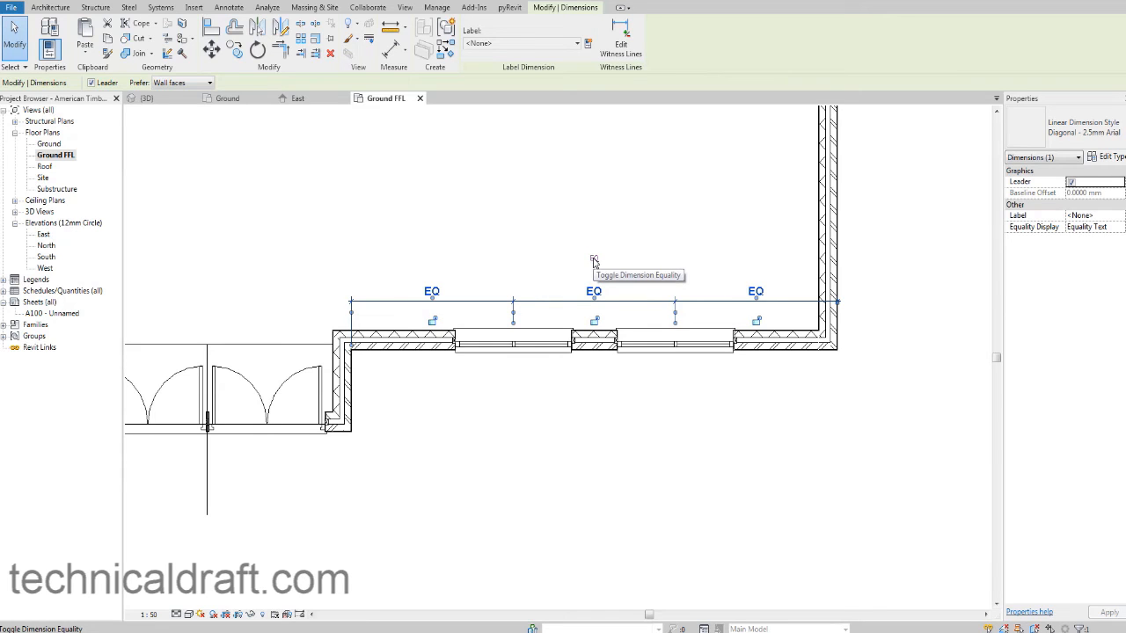
pyautogui.click(594, 261)
pyautogui.click(568, 283)
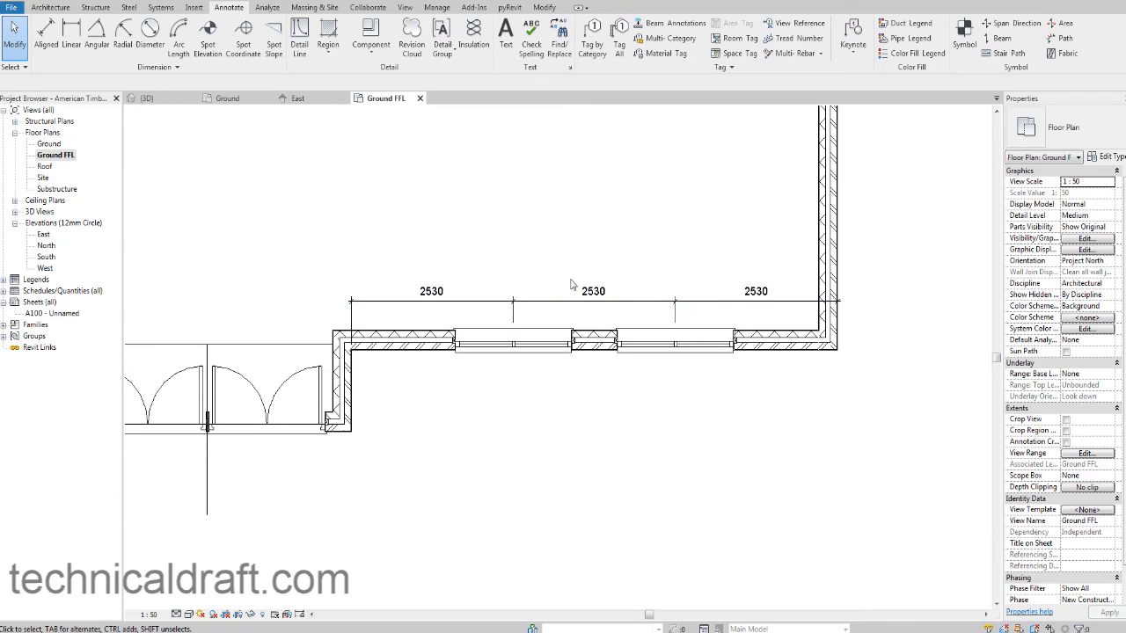
# Step: Set the distance from the centre of the window nearest the end wall to that wall's outer face to 2000 mm
pyautogui.moveTo(725, 316); pyautogui.dragTo(713, 321, button='middle')
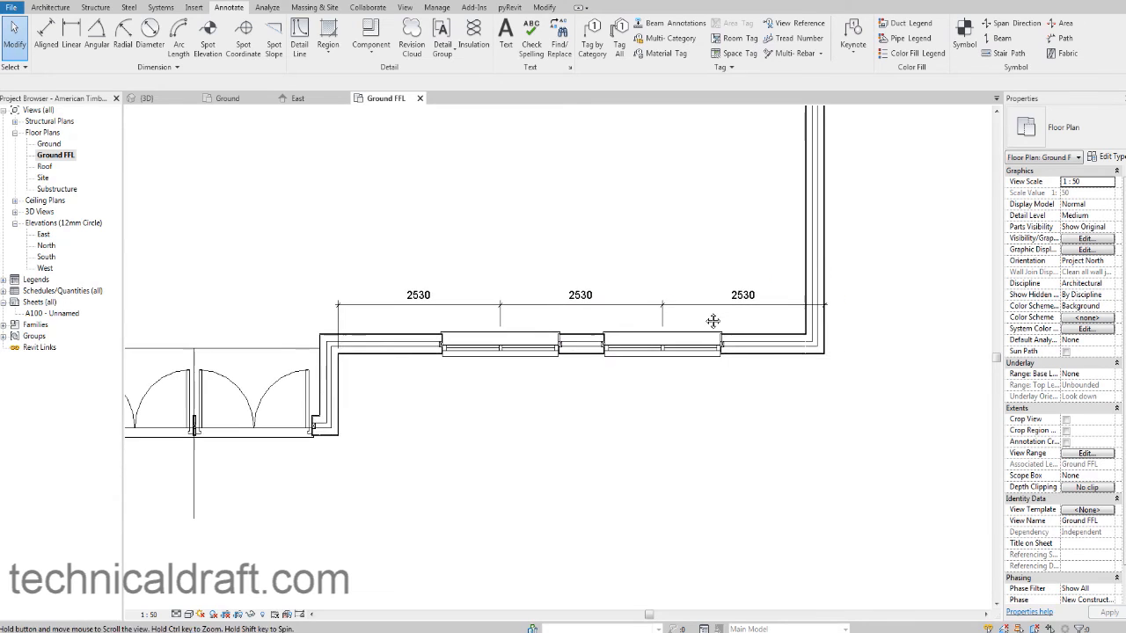
pyautogui.scroll(1, 594, 352)
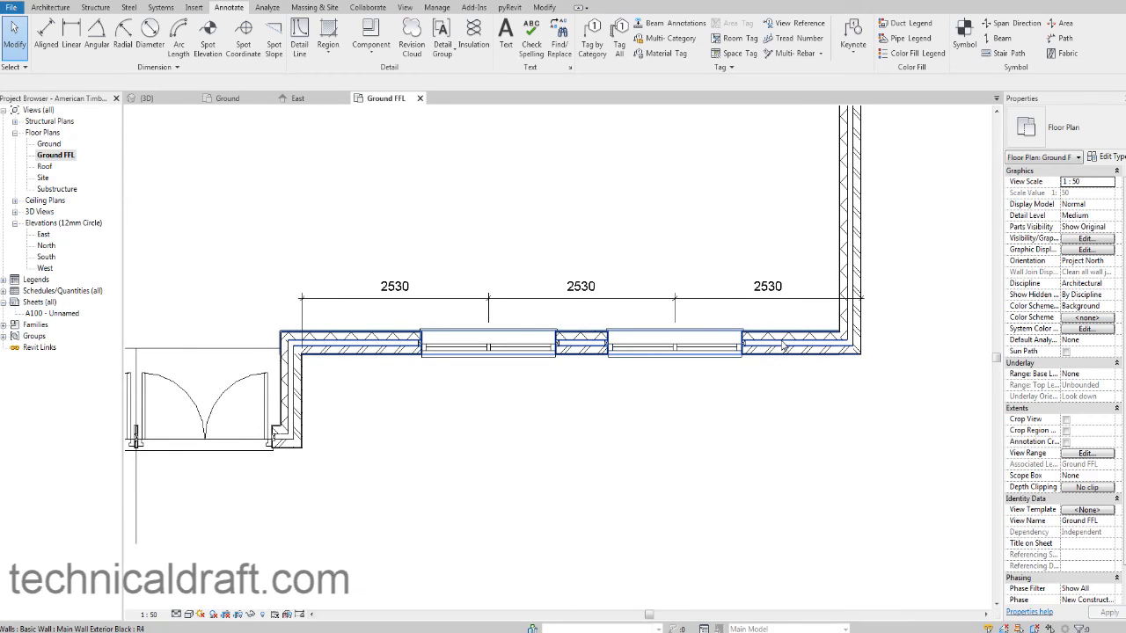
pyautogui.moveTo(635, 297); pyautogui.dragTo(639, 308, button='middle')
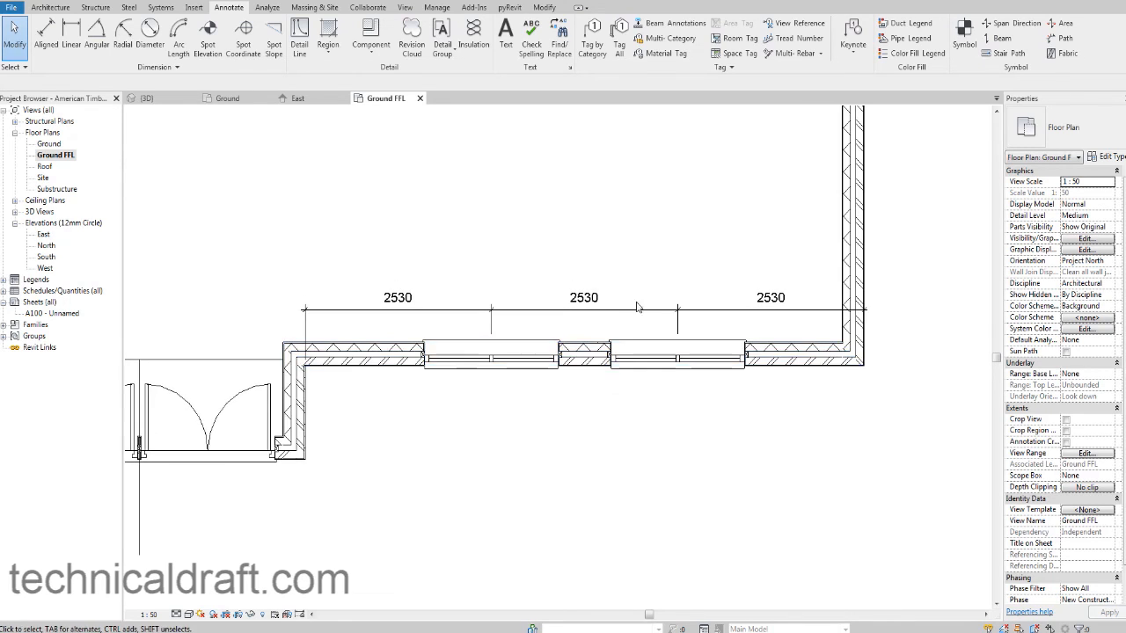
pyautogui.click(638, 307)
pyautogui.click(617, 382)
pyautogui.scroll(1, 634, 365)
pyautogui.click(713, 361)
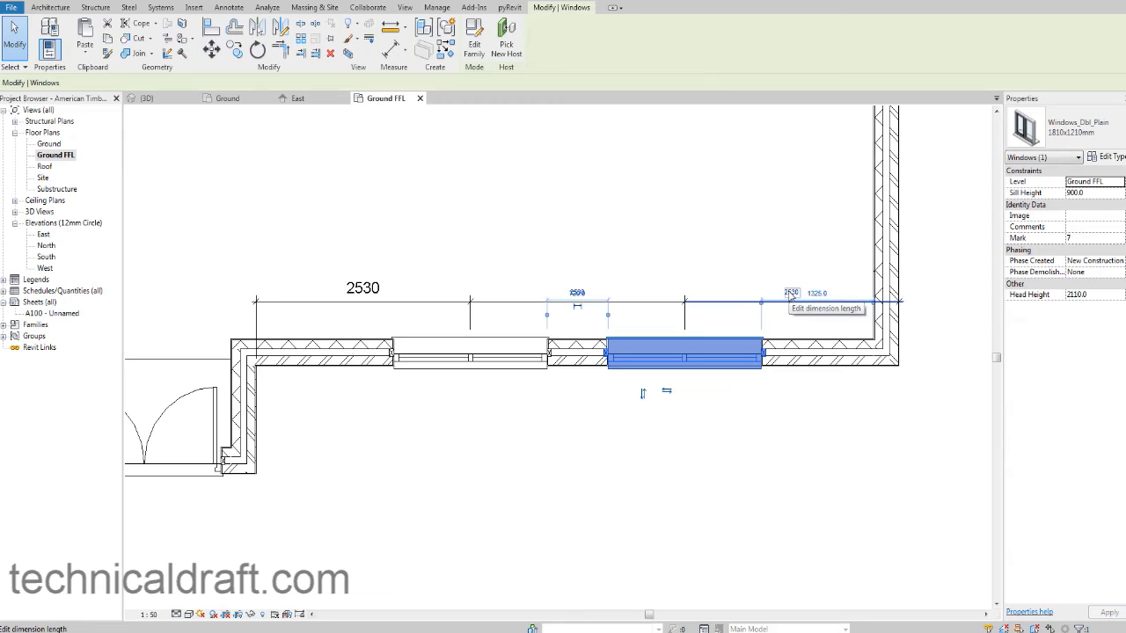
pyautogui.click(790, 290)
pyautogui.write('2')
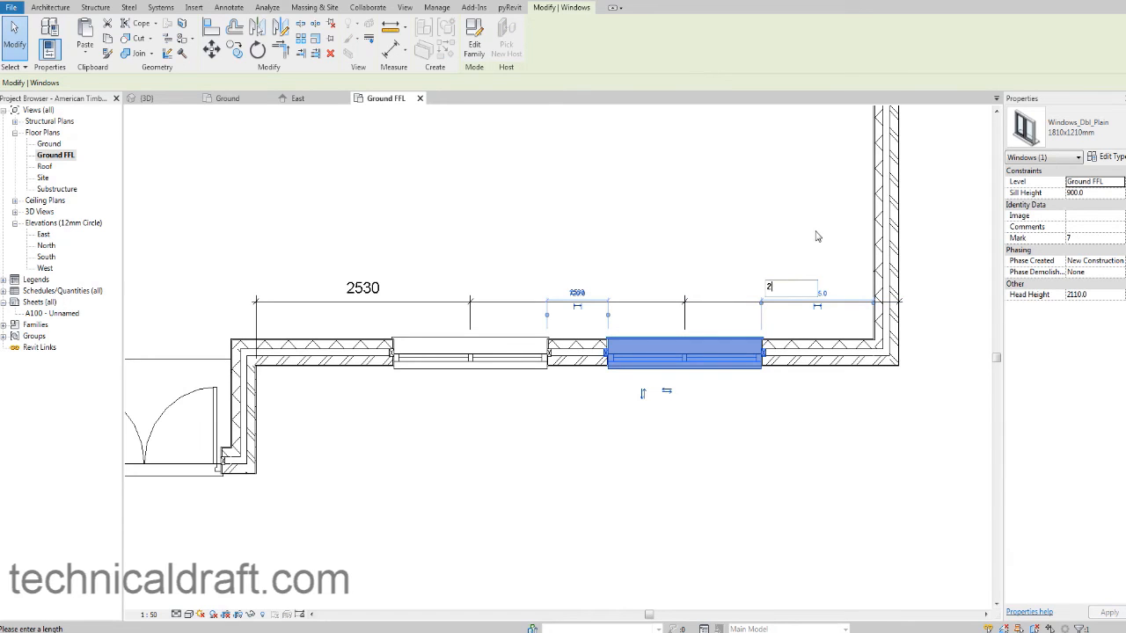
pyautogui.write('000')
pyautogui.press('Return')
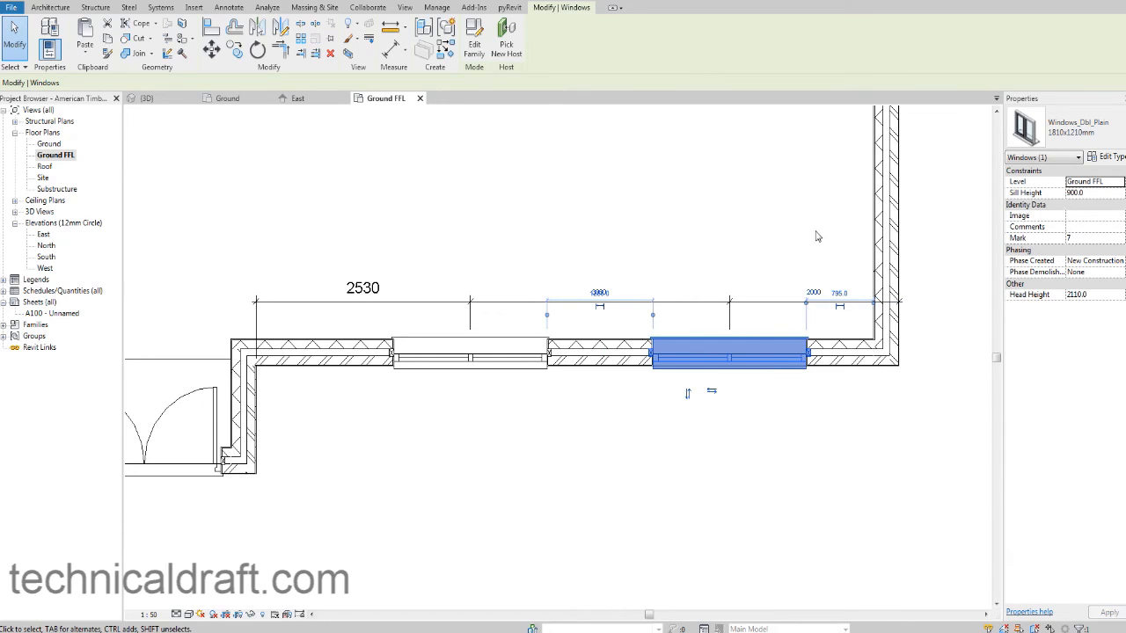
# Step: Set the distance from the bay side wall's outer face to the centre of the nearer window on the two-window wall to 2000 mm
pyautogui.click(755, 205)
pyautogui.moveTo(582, 302); pyautogui.dragTo(625, 308, button='middle')
pyautogui.click(526, 369)
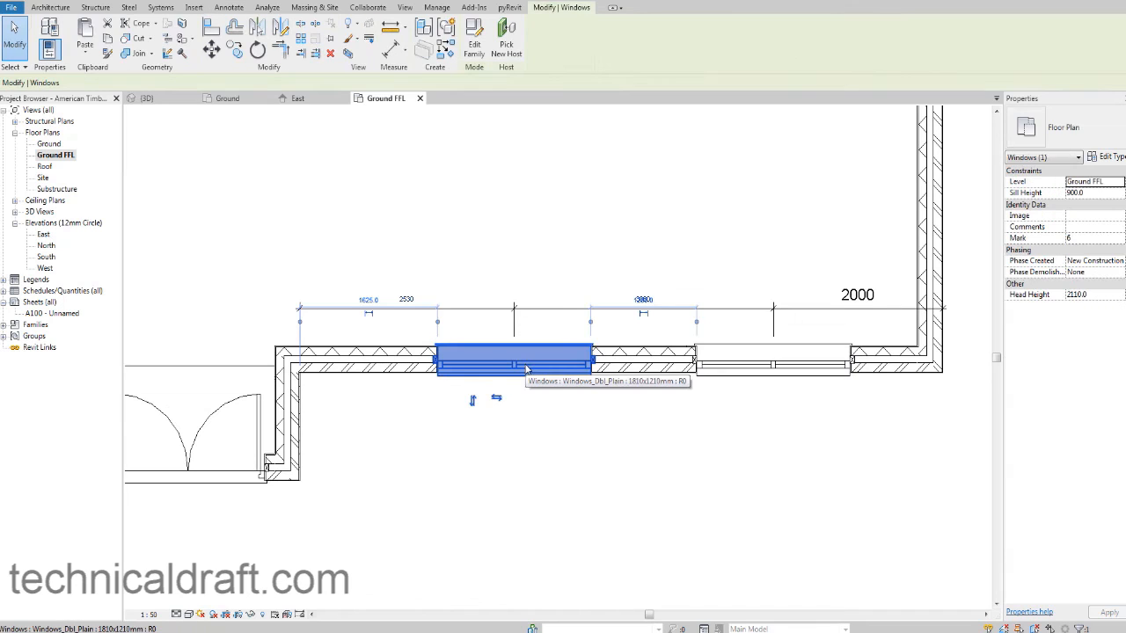
pyautogui.click(407, 300)
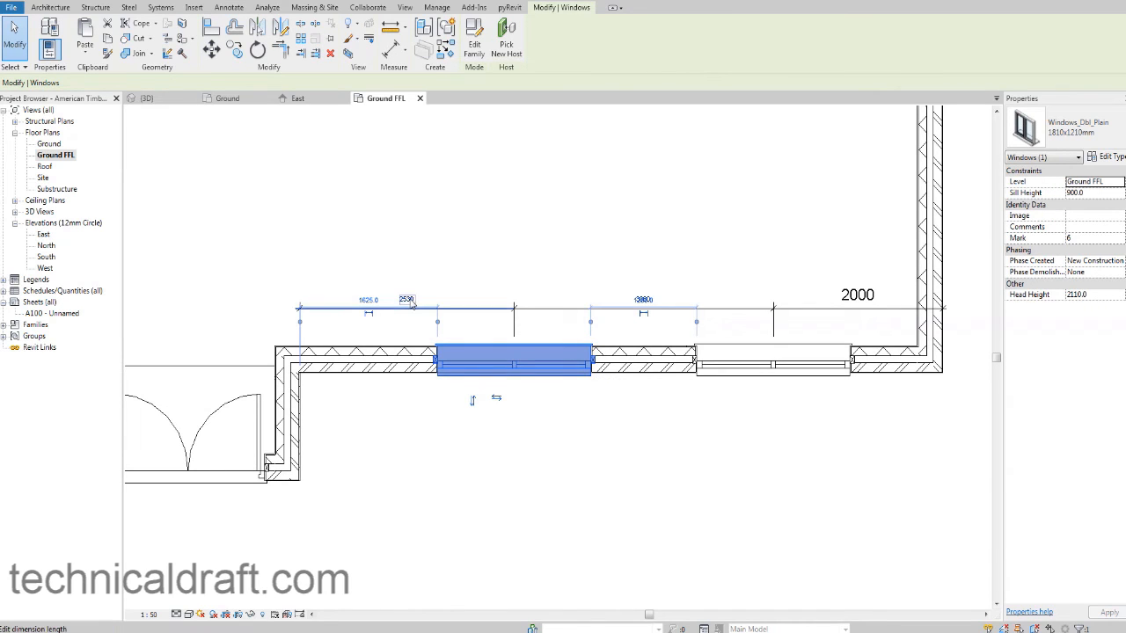
pyautogui.click(406, 300)
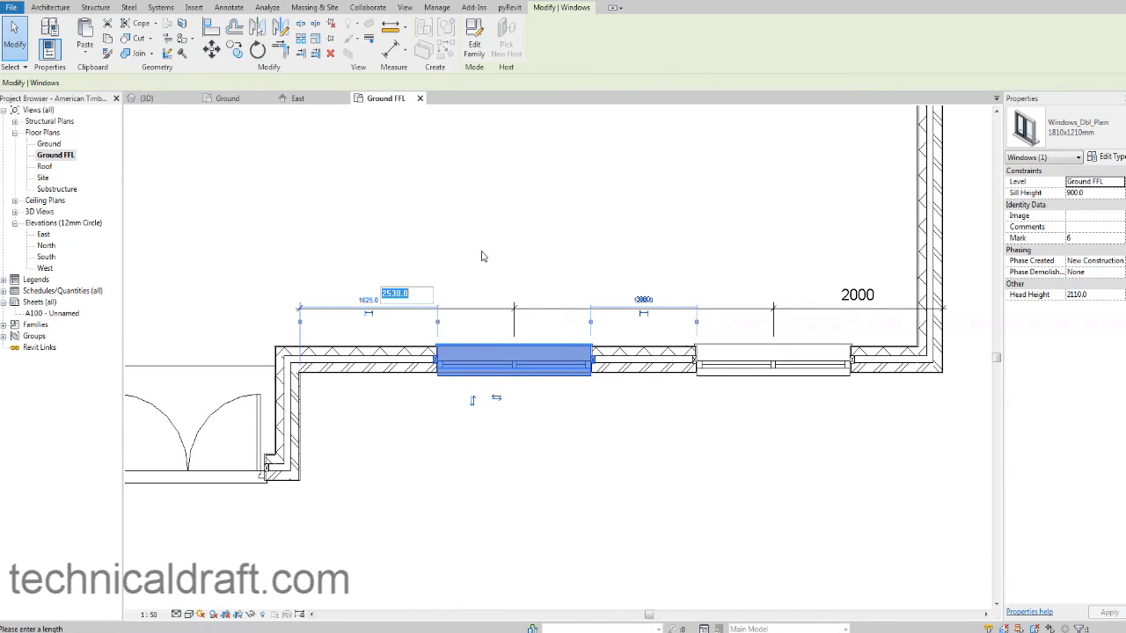
pyautogui.write('2000')
pyautogui.press('Return')
pyautogui.click(573, 426)
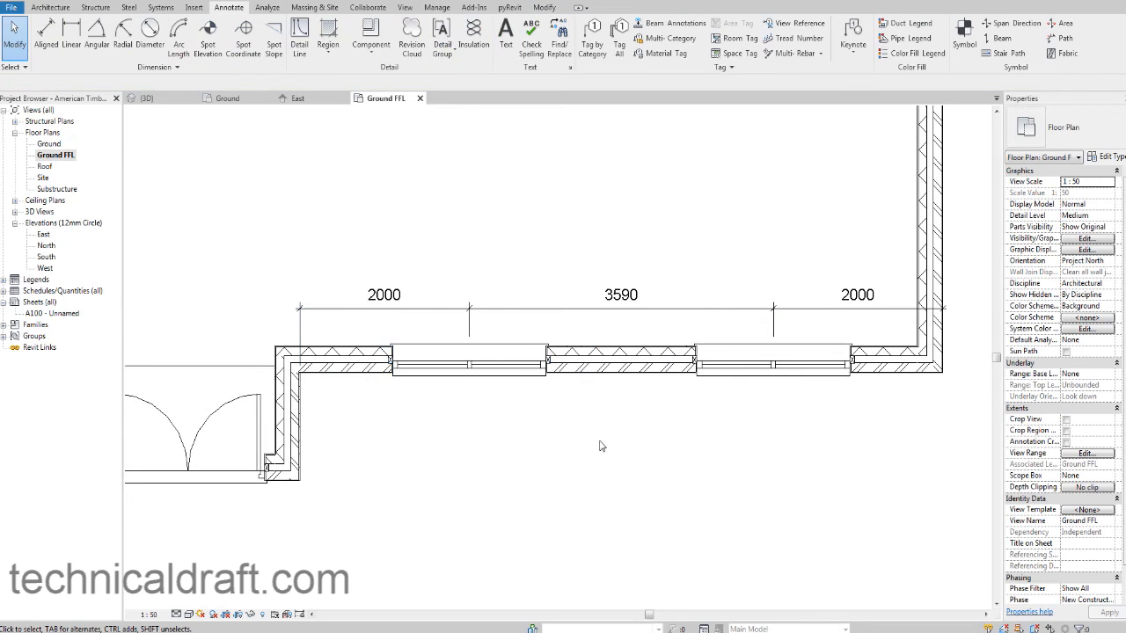
# Step: Review the front windows in 3D, then examine the single window's spacing beside the bay in the Ground FFL plan
pyautogui.moveTo(598, 448); pyautogui.dragTo(538, 456, button='middle')
pyautogui.scroll(-2, 533, 449)
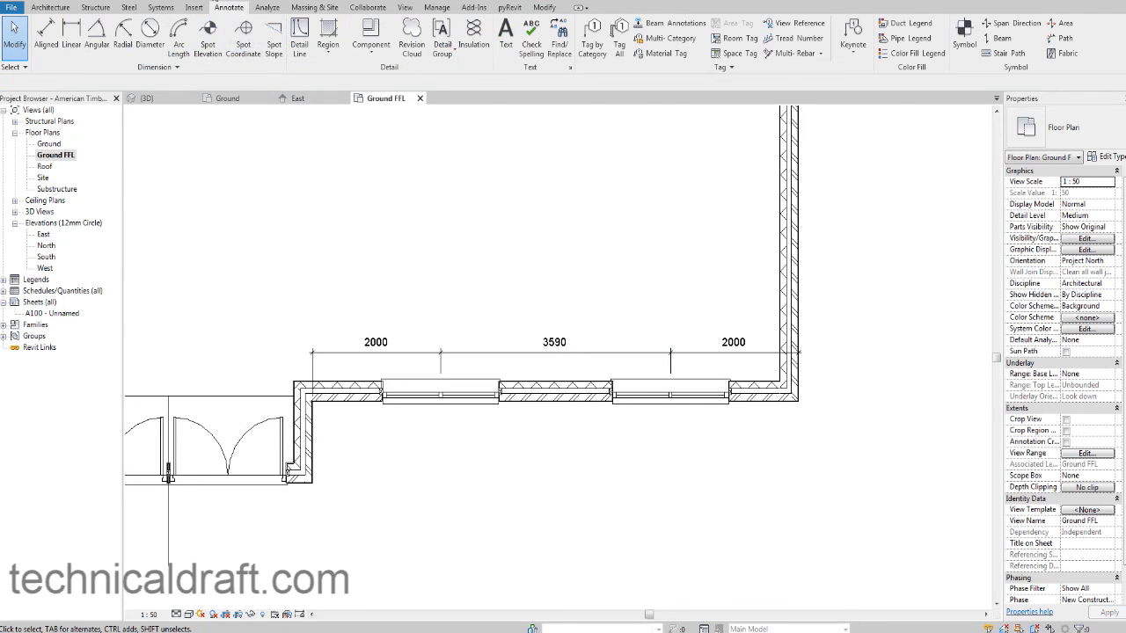
pyautogui.click(214, 1)
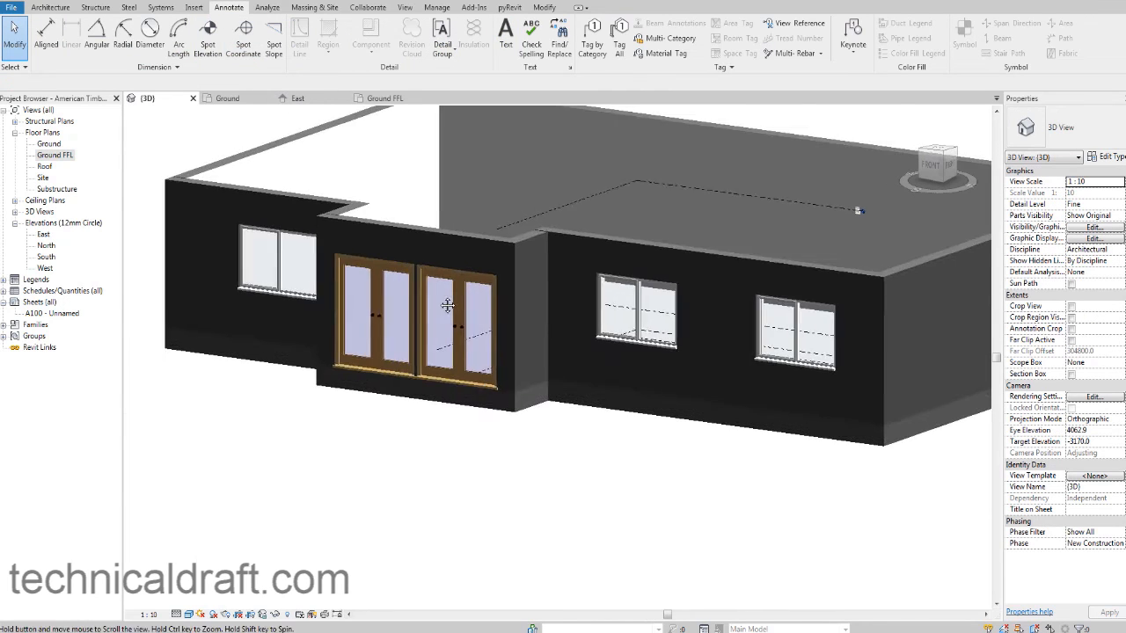
pyautogui.click(387, 98)
pyautogui.moveTo(419, 297); pyautogui.dragTo(643, 299, button='middle')
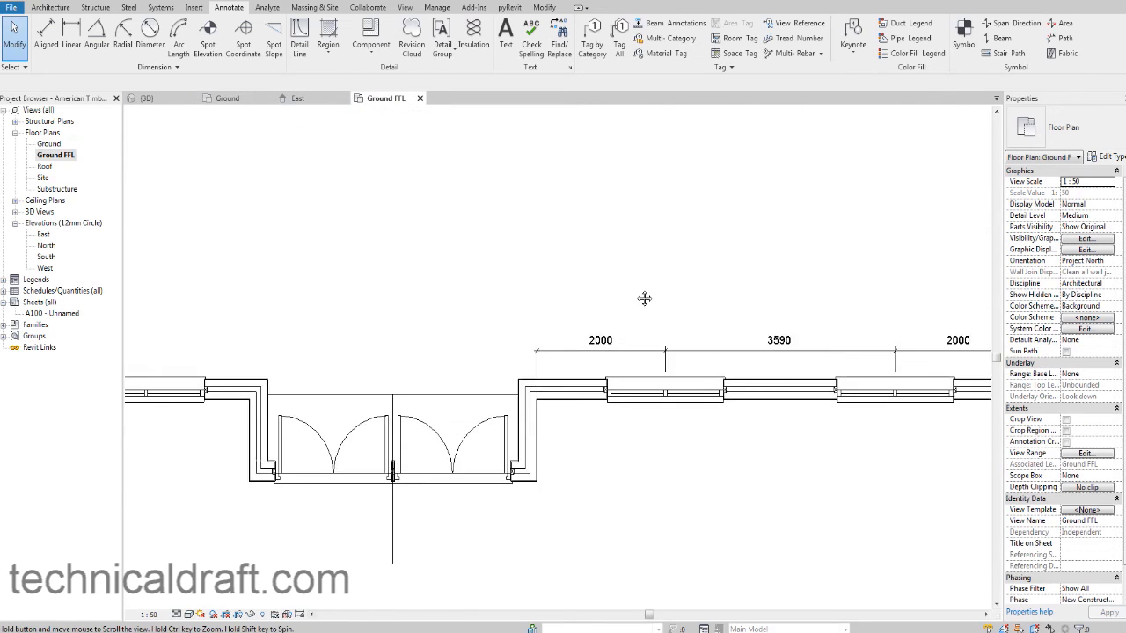
pyautogui.scroll(-1, 643, 292)
pyautogui.moveTo(382, 341); pyautogui.dragTo(536, 351, button='middle')
pyautogui.scroll(1, 513, 366)
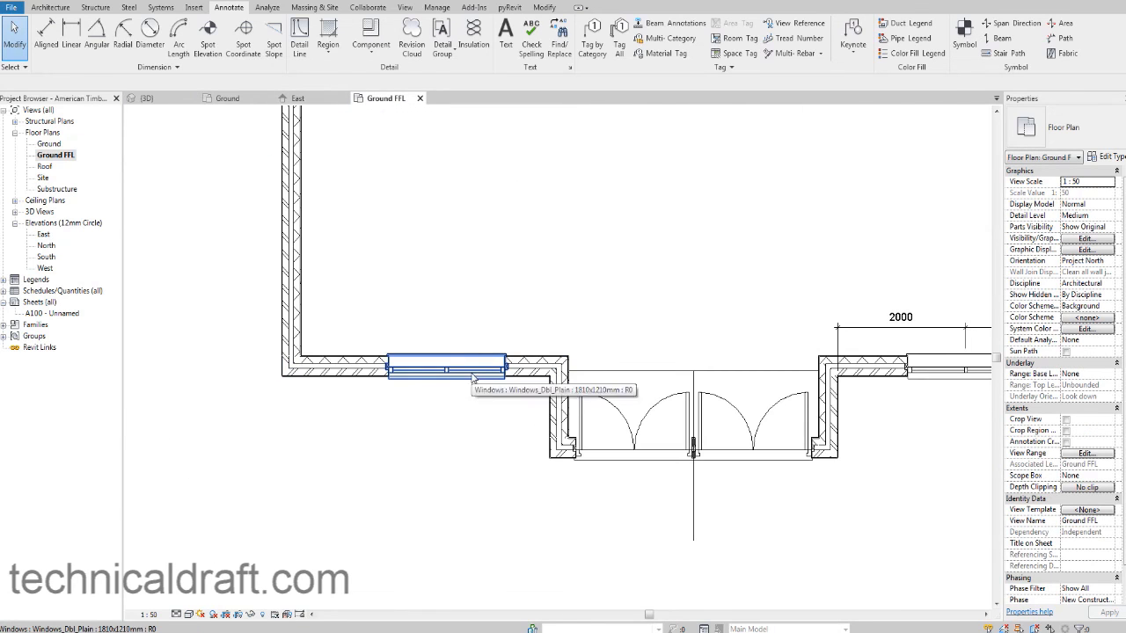
pyautogui.click(472, 378)
pyautogui.scroll(1, 472, 377)
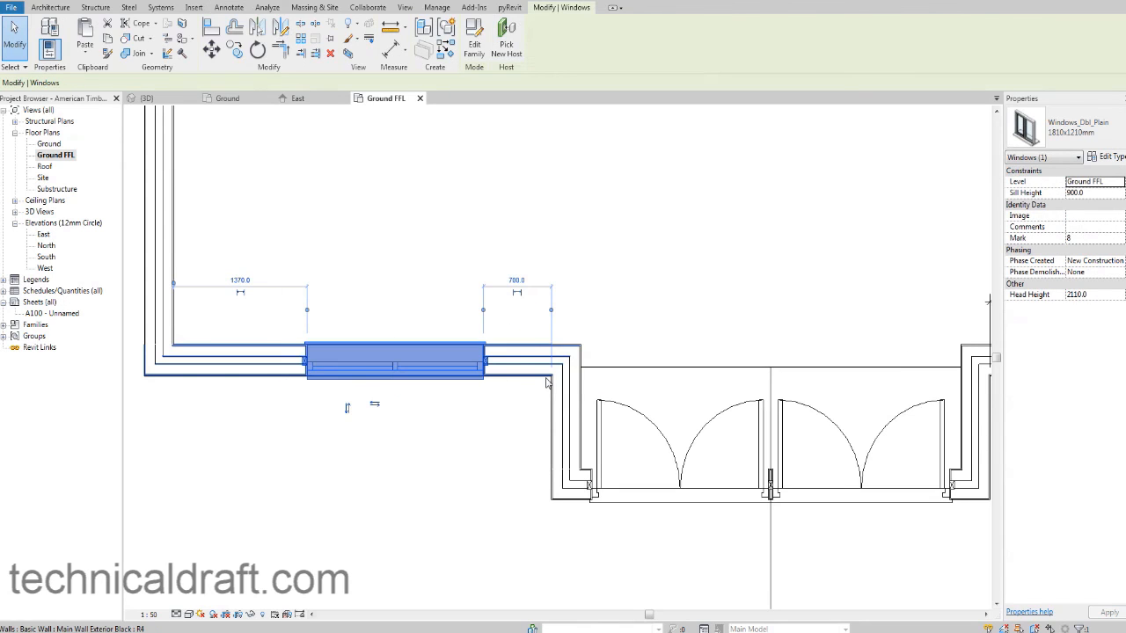
pyautogui.scroll(2, 519, 334)
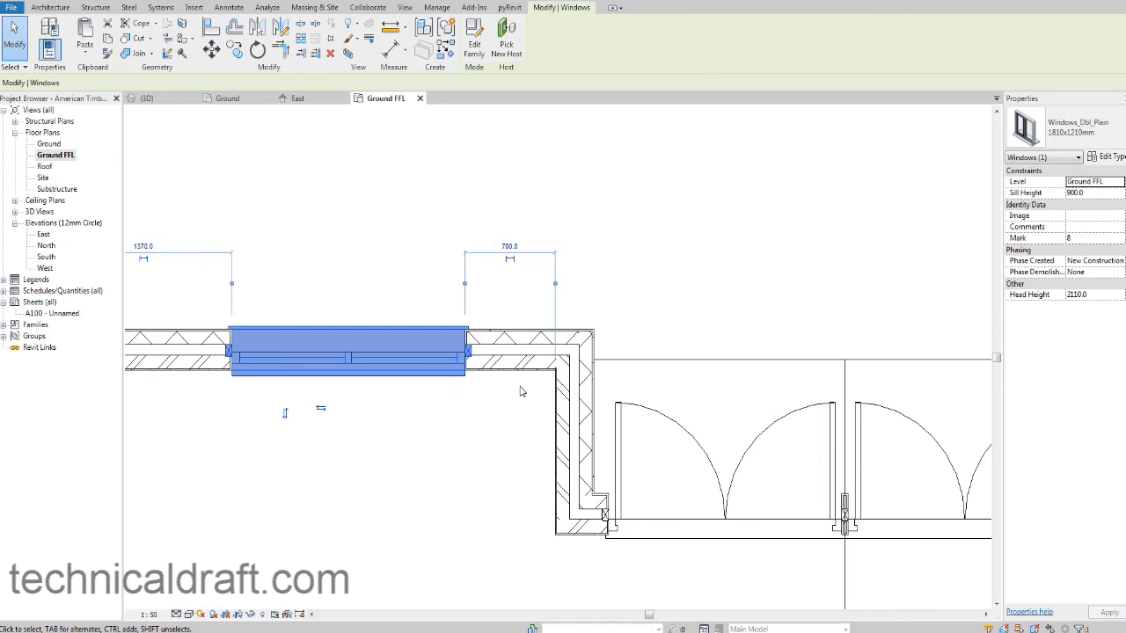
pyautogui.moveTo(519, 386); pyautogui.dragTo(518, 389, button='middle')
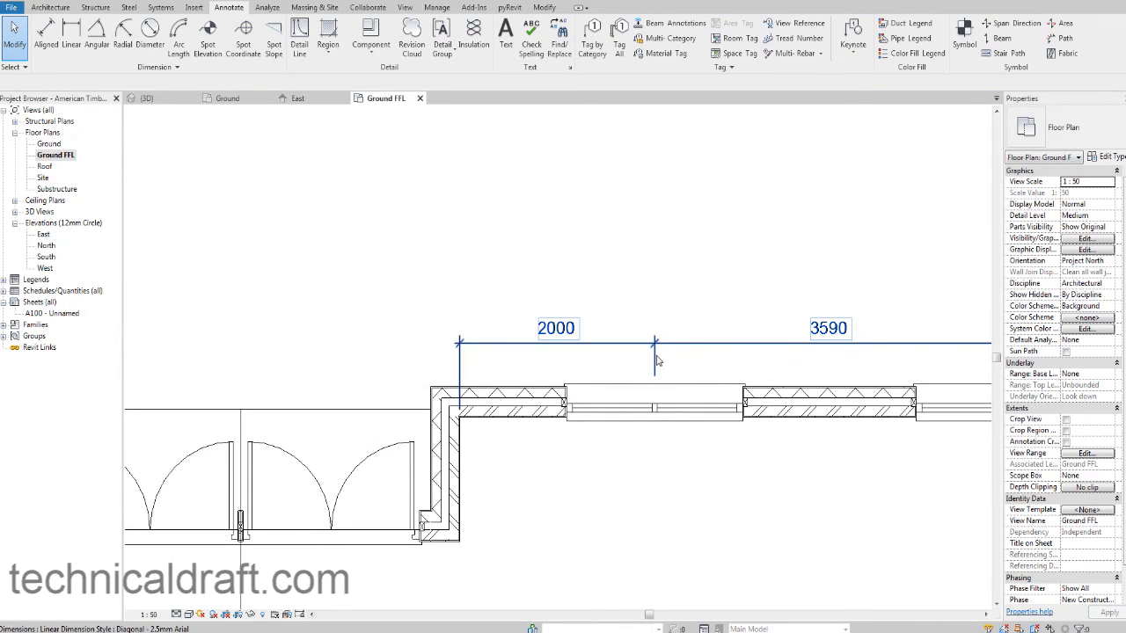
pyautogui.click(654, 354)
pyautogui.scroll(-1, 658, 396)
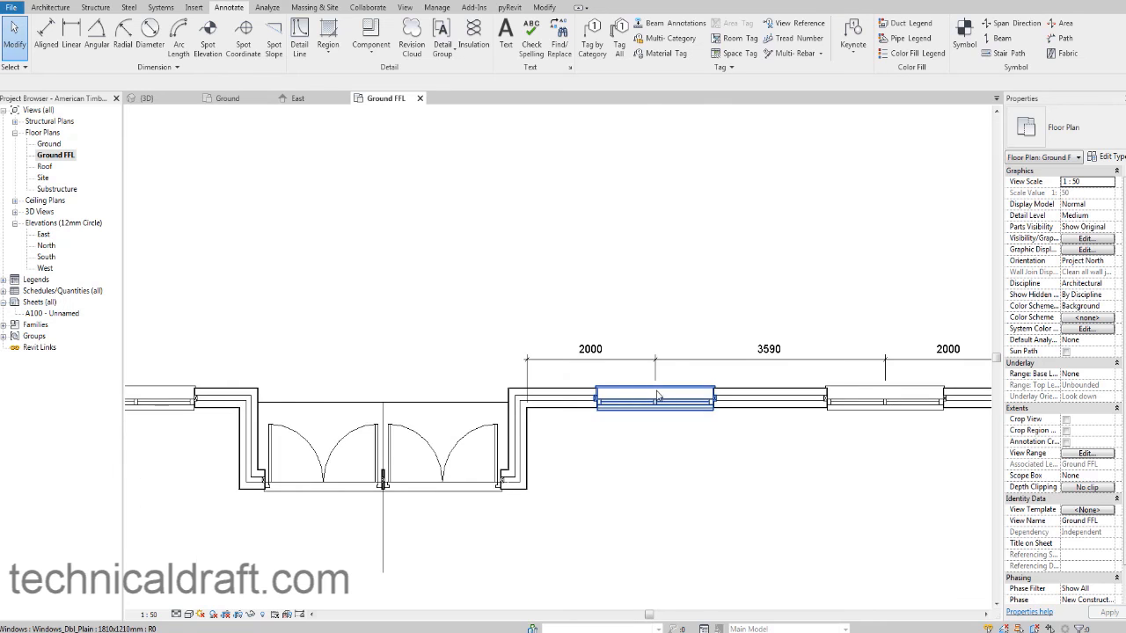
pyautogui.moveTo(511, 394); pyautogui.dragTo(710, 377, button='middle')
pyautogui.scroll(1, 379, 341)
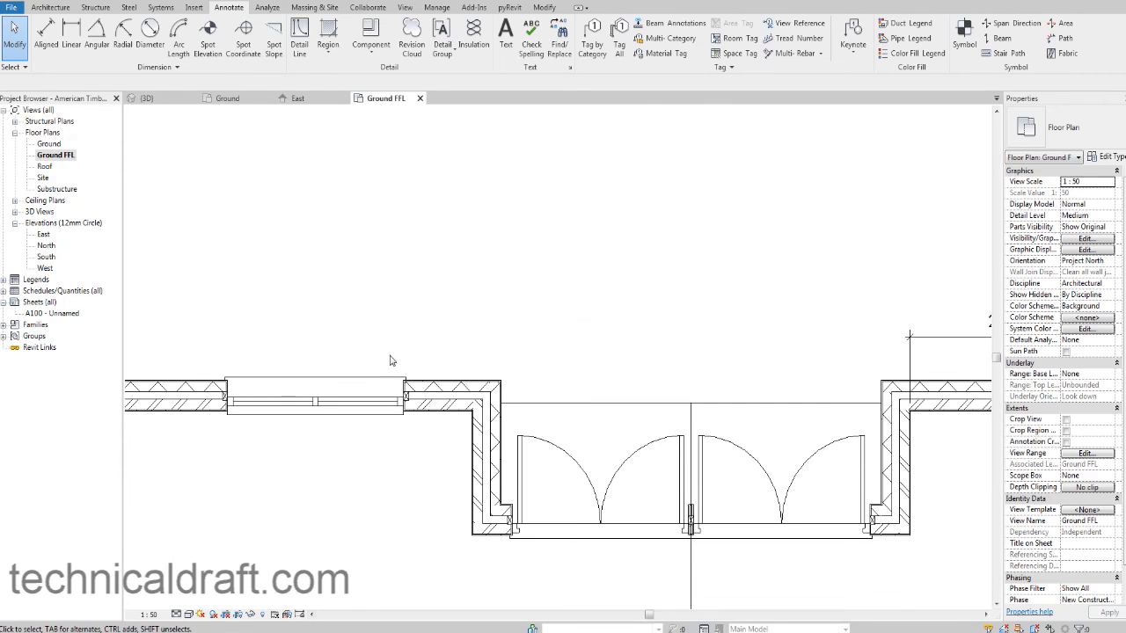
# Step: Dimension from the single front window's centre to the adjacent bay side wall's outer face, placing the dimension just inside the wall
pyautogui.press('d')
pyautogui.press('i')
pyautogui.moveTo(357, 322); pyautogui.dragTo(375, 319, button='middle')
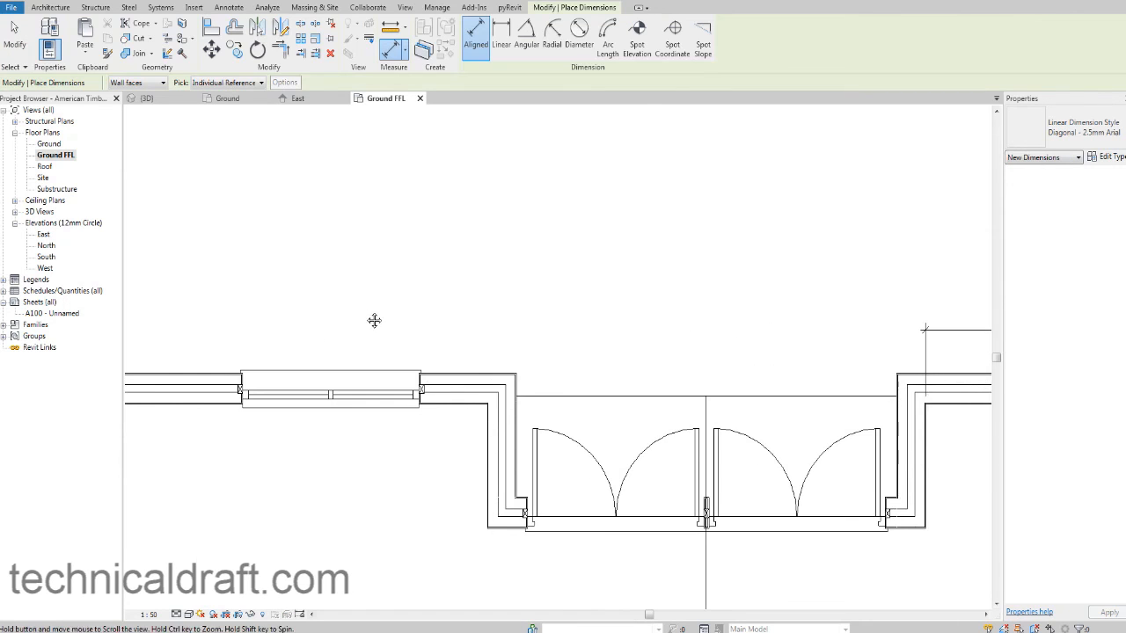
pyautogui.click(332, 387)
pyautogui.scroll(5, 486, 421)
pyautogui.scroll(1, 487, 415)
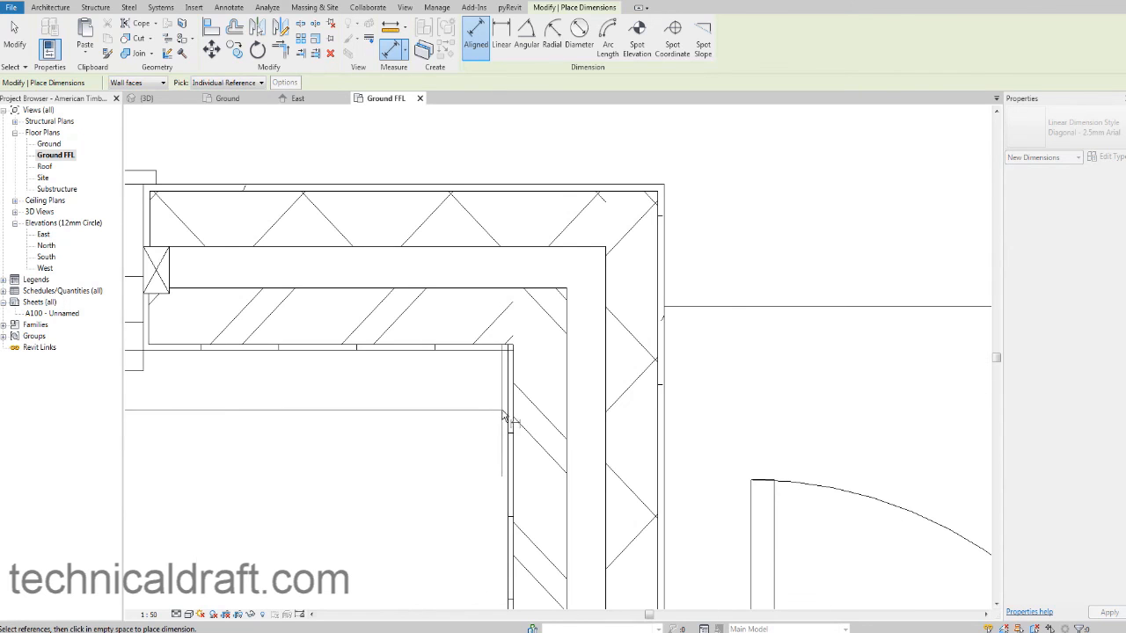
pyautogui.click(508, 413)
pyautogui.scroll(-2, 507, 413)
pyautogui.scroll(-2, 508, 414)
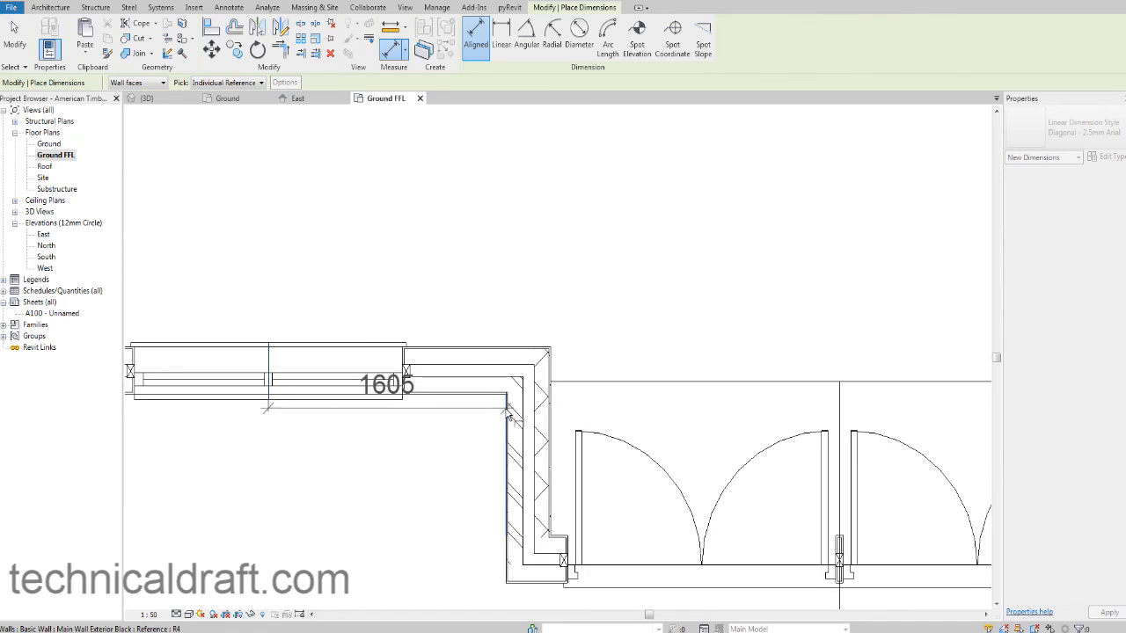
pyautogui.click(374, 285)
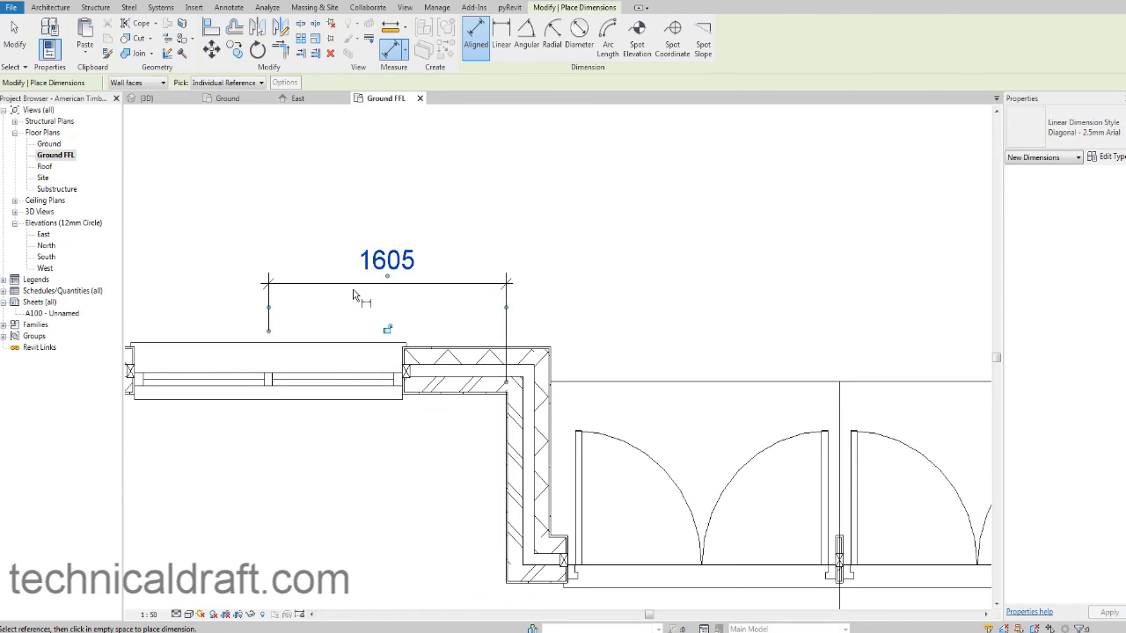
pyautogui.click(14, 35)
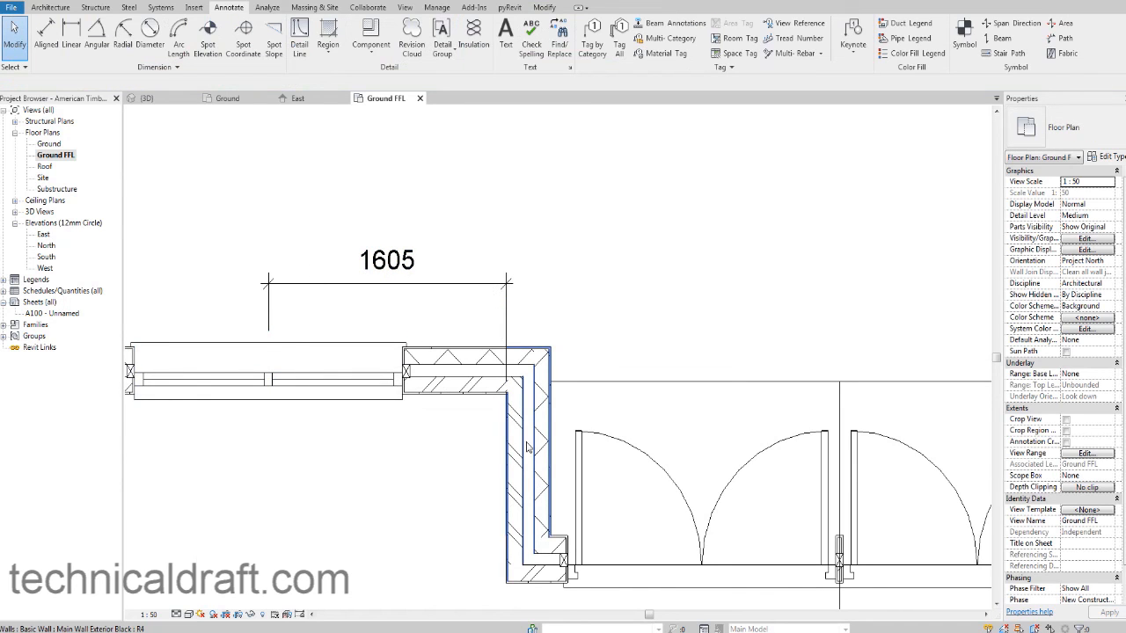
# Step: Pin the bay side wall beside the single window and set the distance from the window's centre to that wall to 2000 mm
pyautogui.click(528, 449)
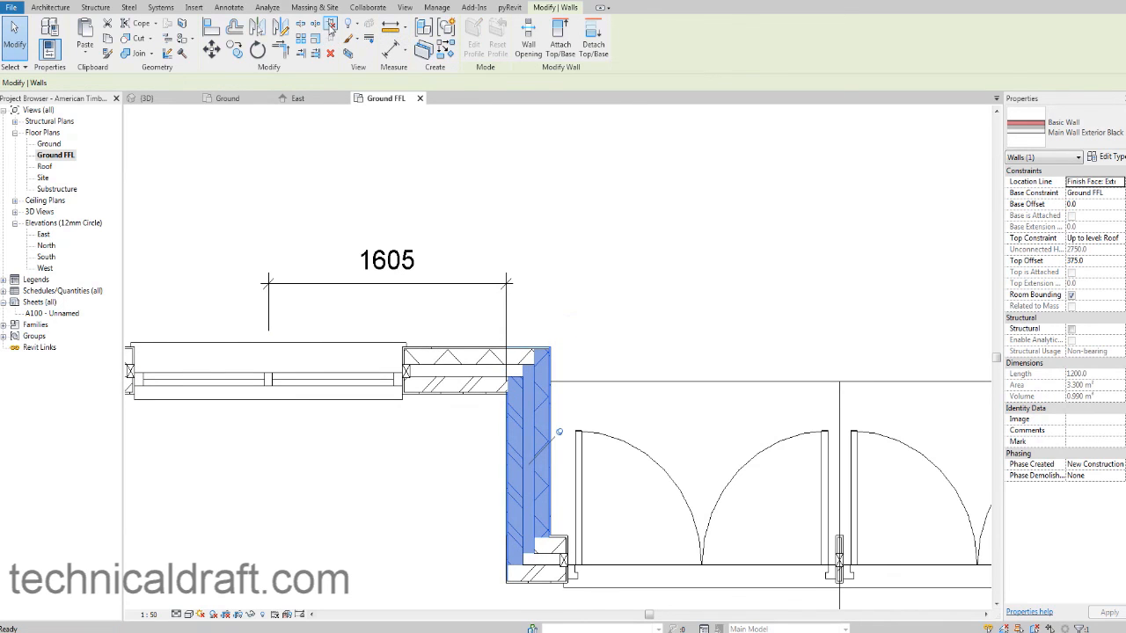
pyautogui.click(517, 202)
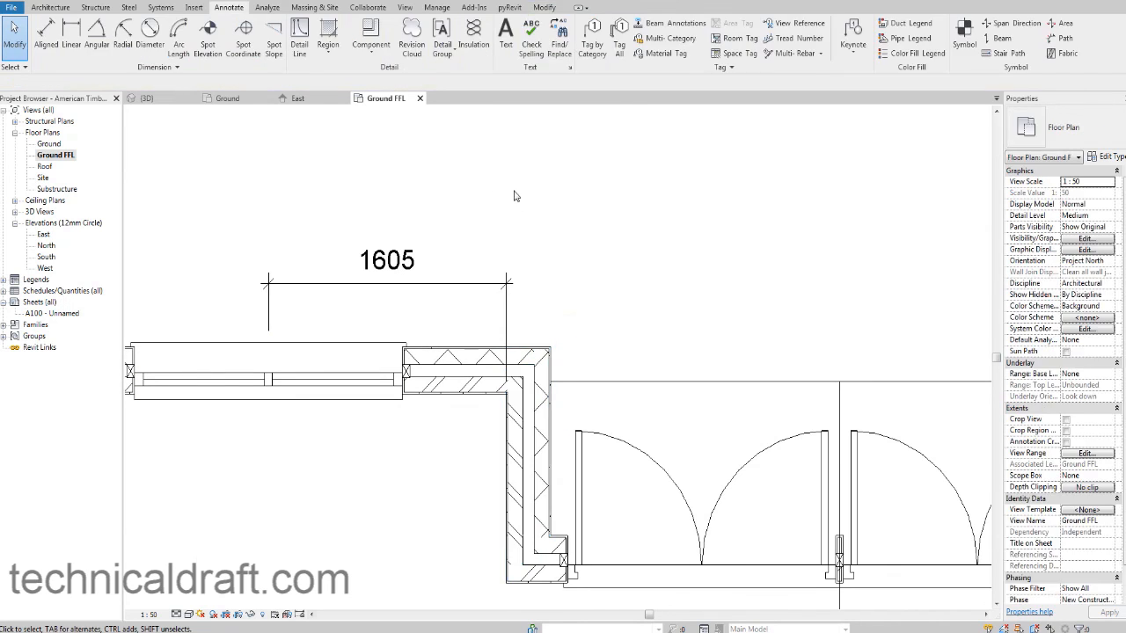
pyautogui.scroll(-3, 527, 216)
pyautogui.click(417, 334)
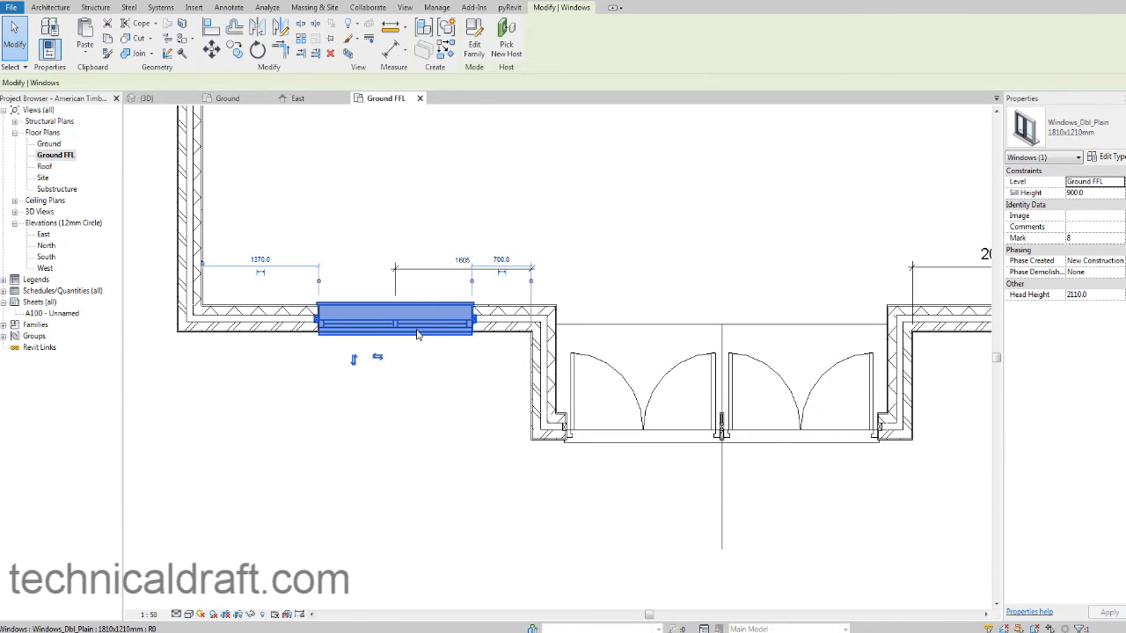
pyautogui.click(459, 256)
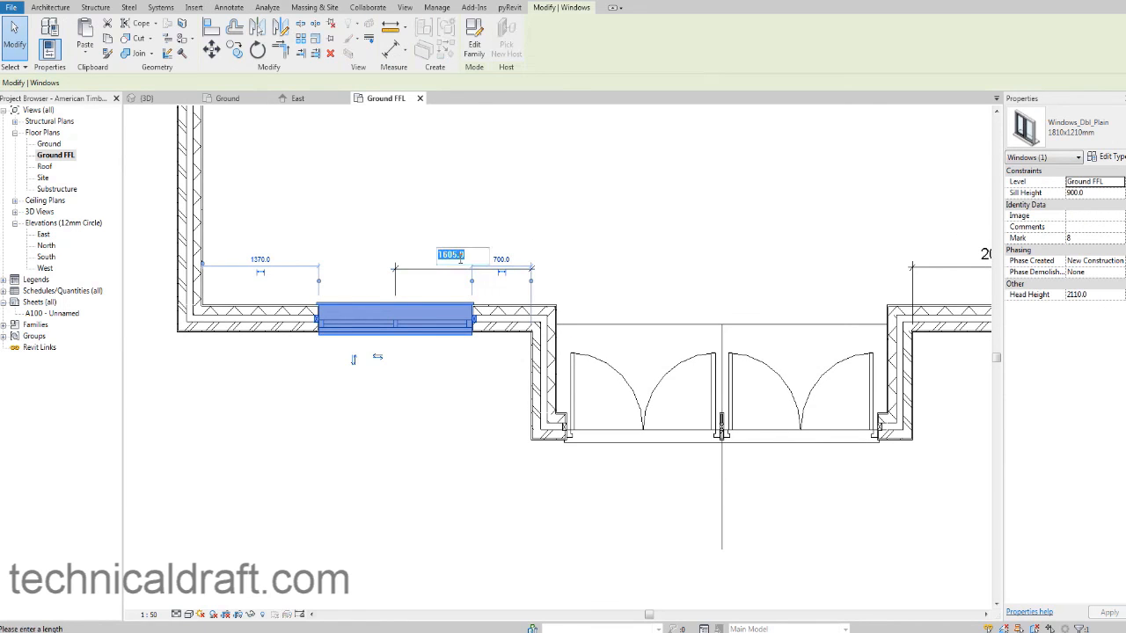
pyautogui.write('2000')
pyautogui.press('Return')
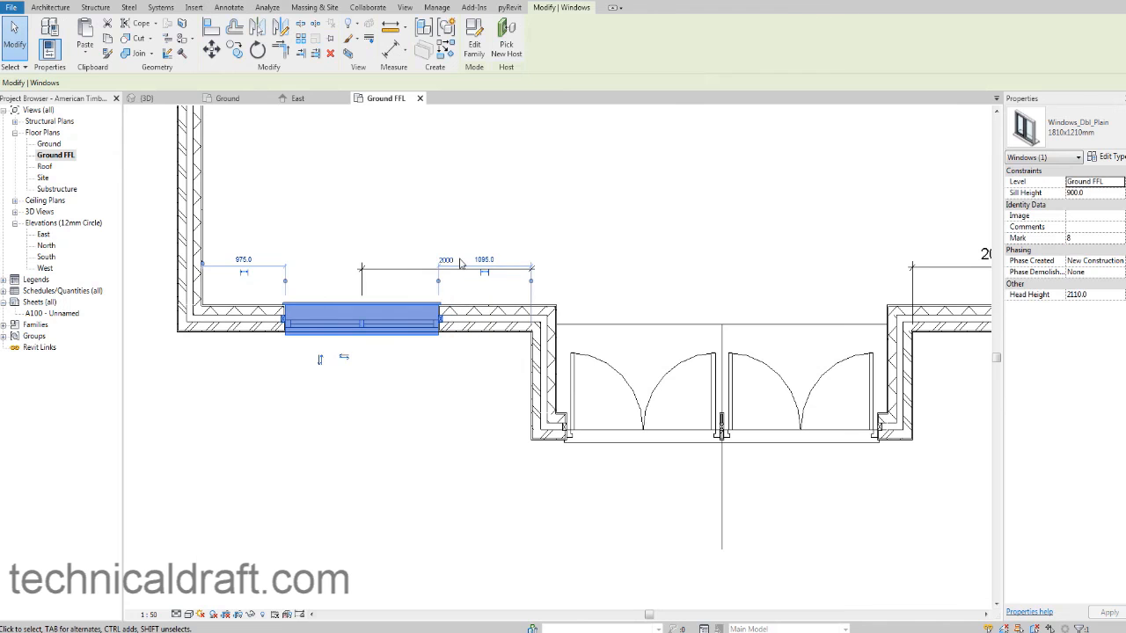
pyautogui.click(432, 392)
# Step: Inspect the front facade in the 3D view, from the single window to the bay's double doors
pyautogui.scroll(2, 435, 396)
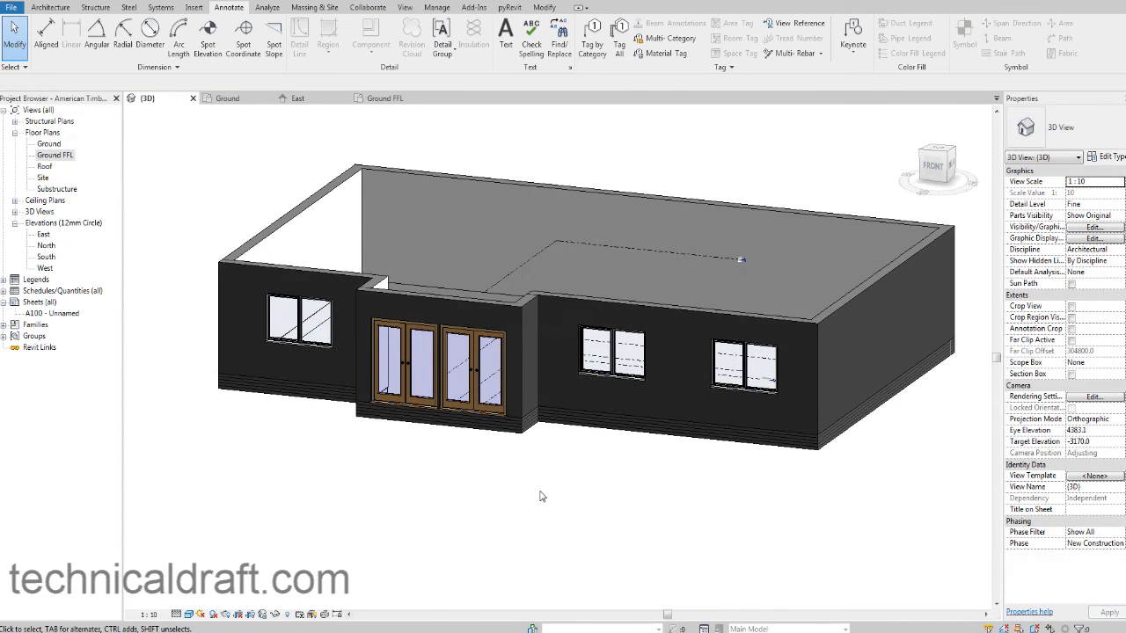
pyautogui.keyDown('shift'); pyautogui.moveTo(541, 497); pyautogui.dragTo(626, 478, button='middle'); pyautogui.keyUp('shift')
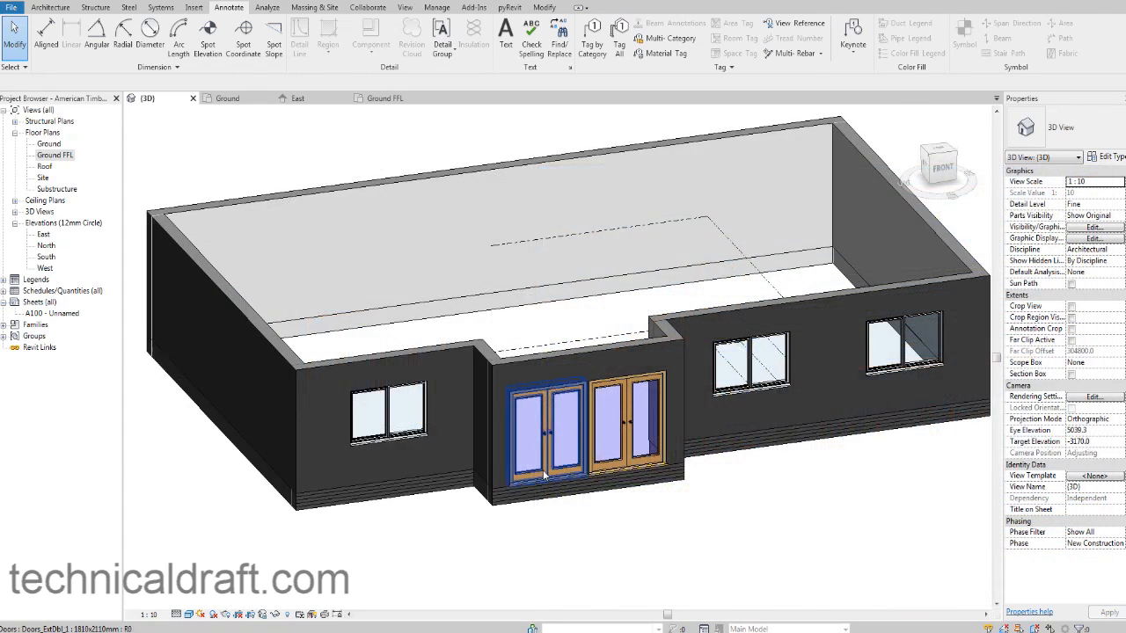
pyautogui.scroll(3, 547, 466)
pyautogui.moveTo(543, 459); pyautogui.dragTo(545, 462, button='middle')
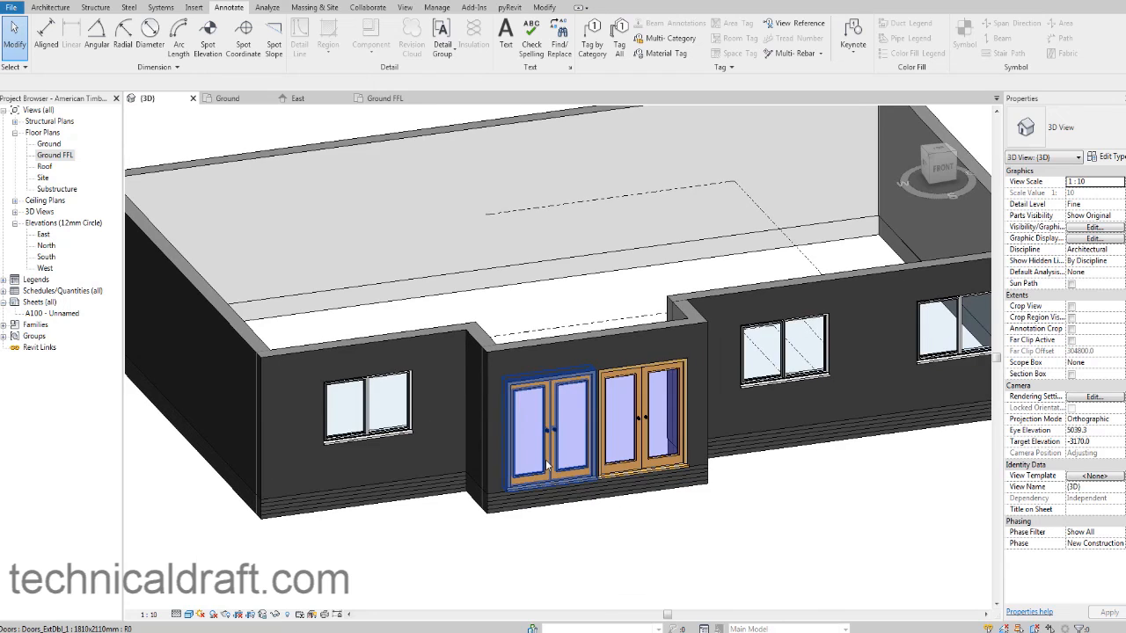